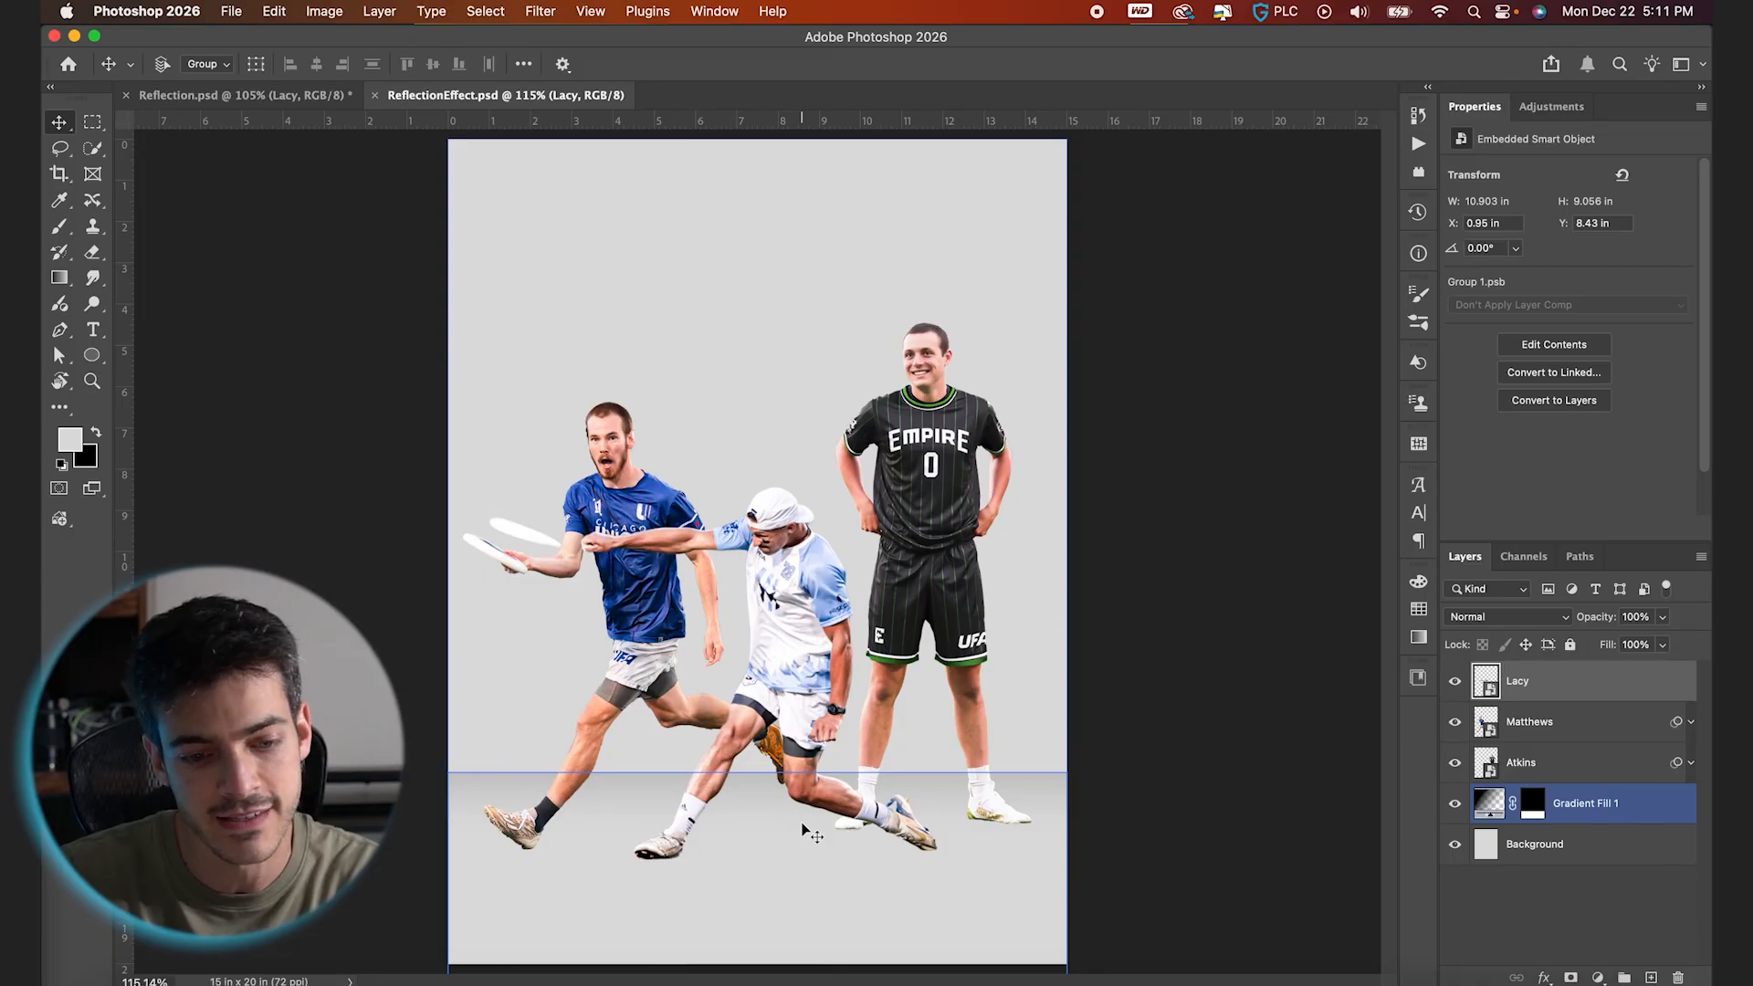
Isolate the blue-jersey player above the other cutouts, hide the other two players, and centre him at X 4.09 in, Y 5.58 in
{"action": "left_click_drag", "start_coordinate": [1486, 726], "coordinate": [1458, 767]}
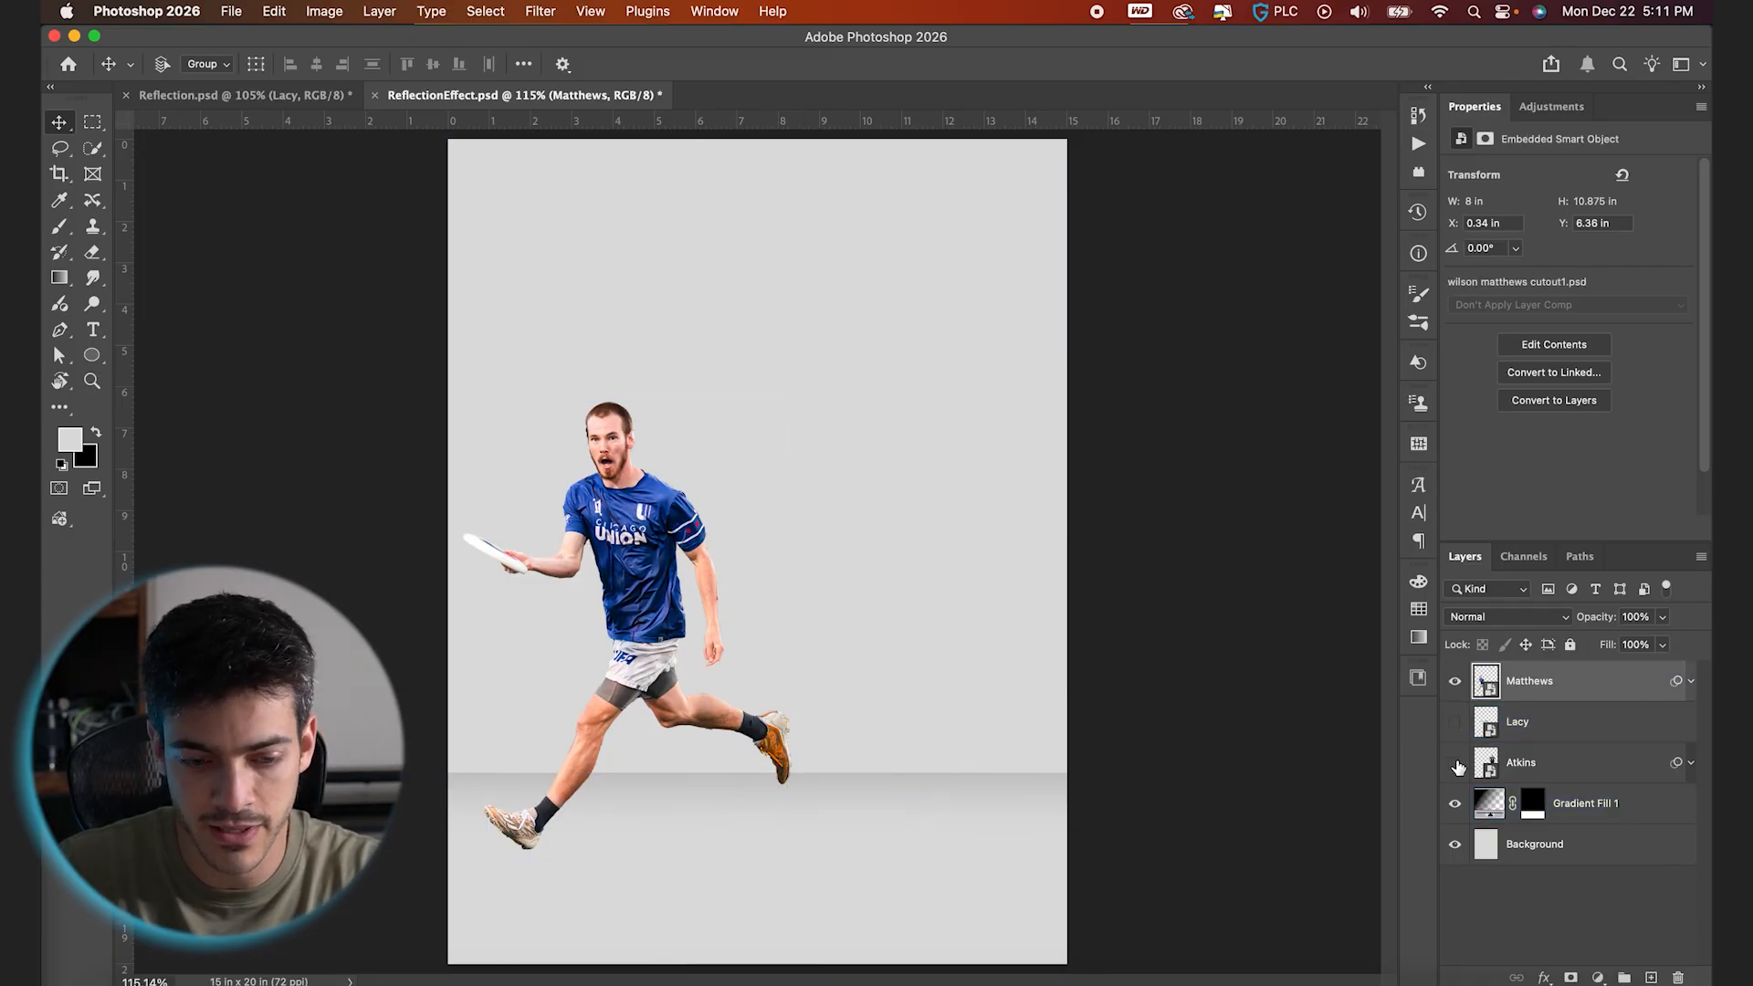
{"action": "left_click_drag", "start_coordinate": [696, 623], "coordinate": [851, 623]}
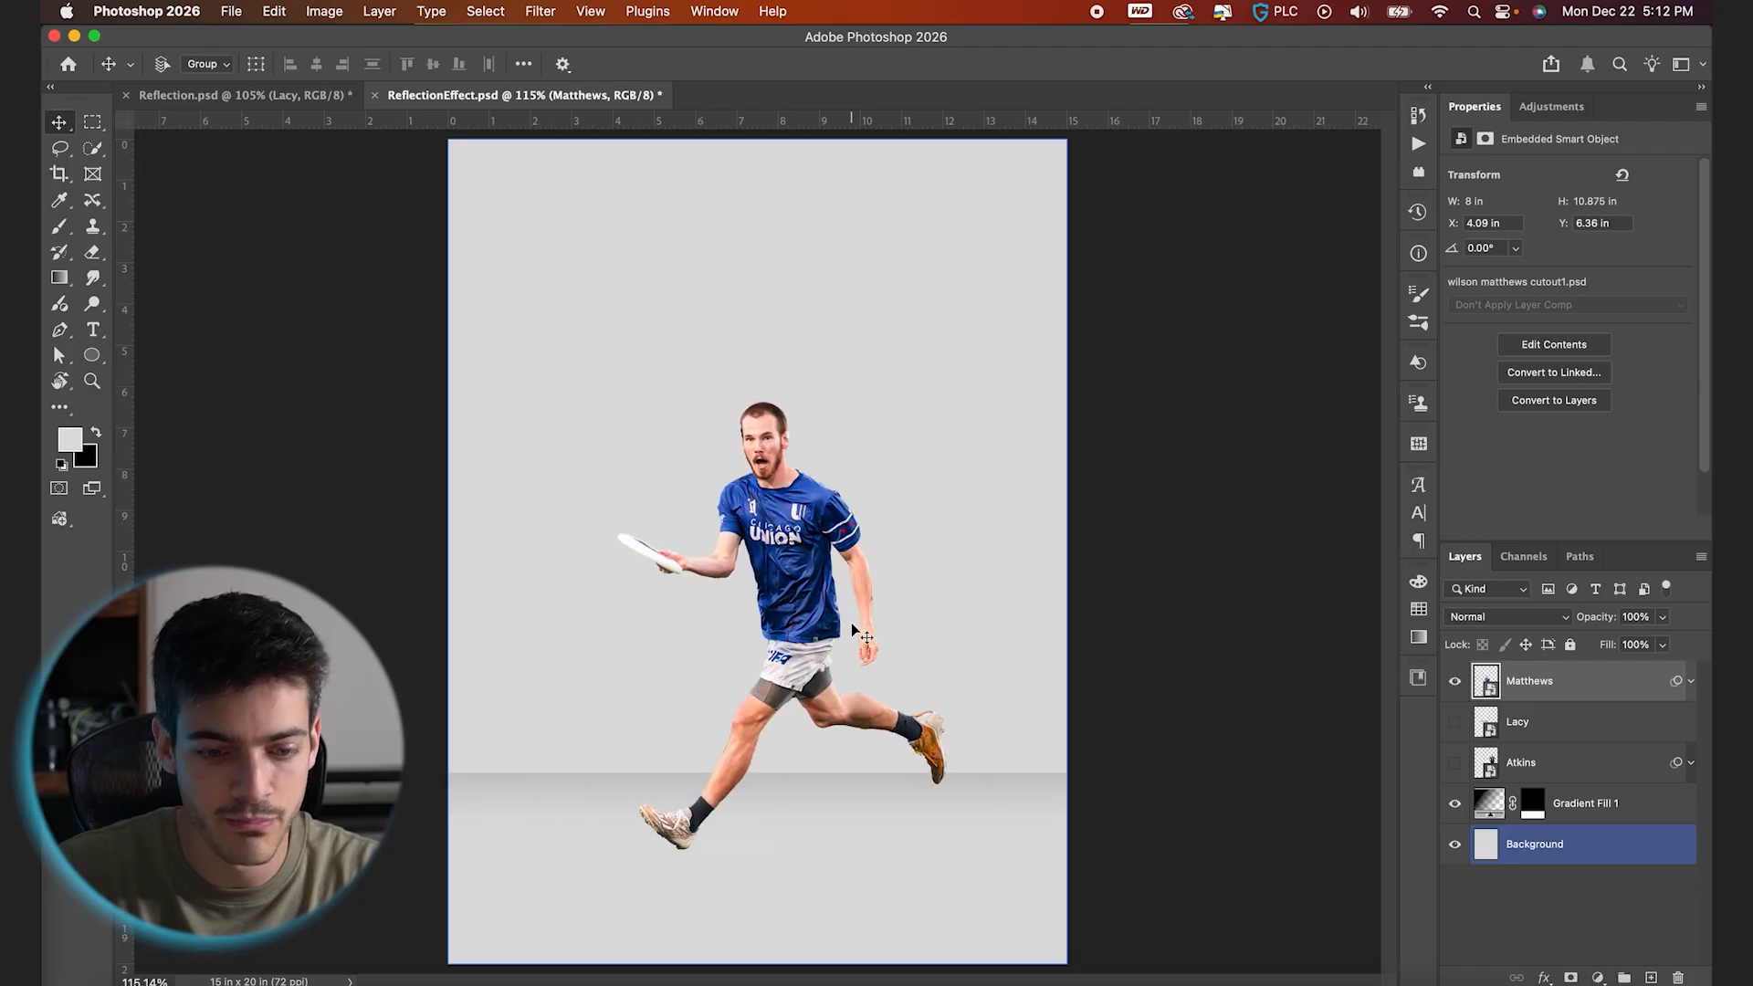
{"action": "left_click_drag", "start_coordinate": [813, 695], "coordinate": [814, 664]}
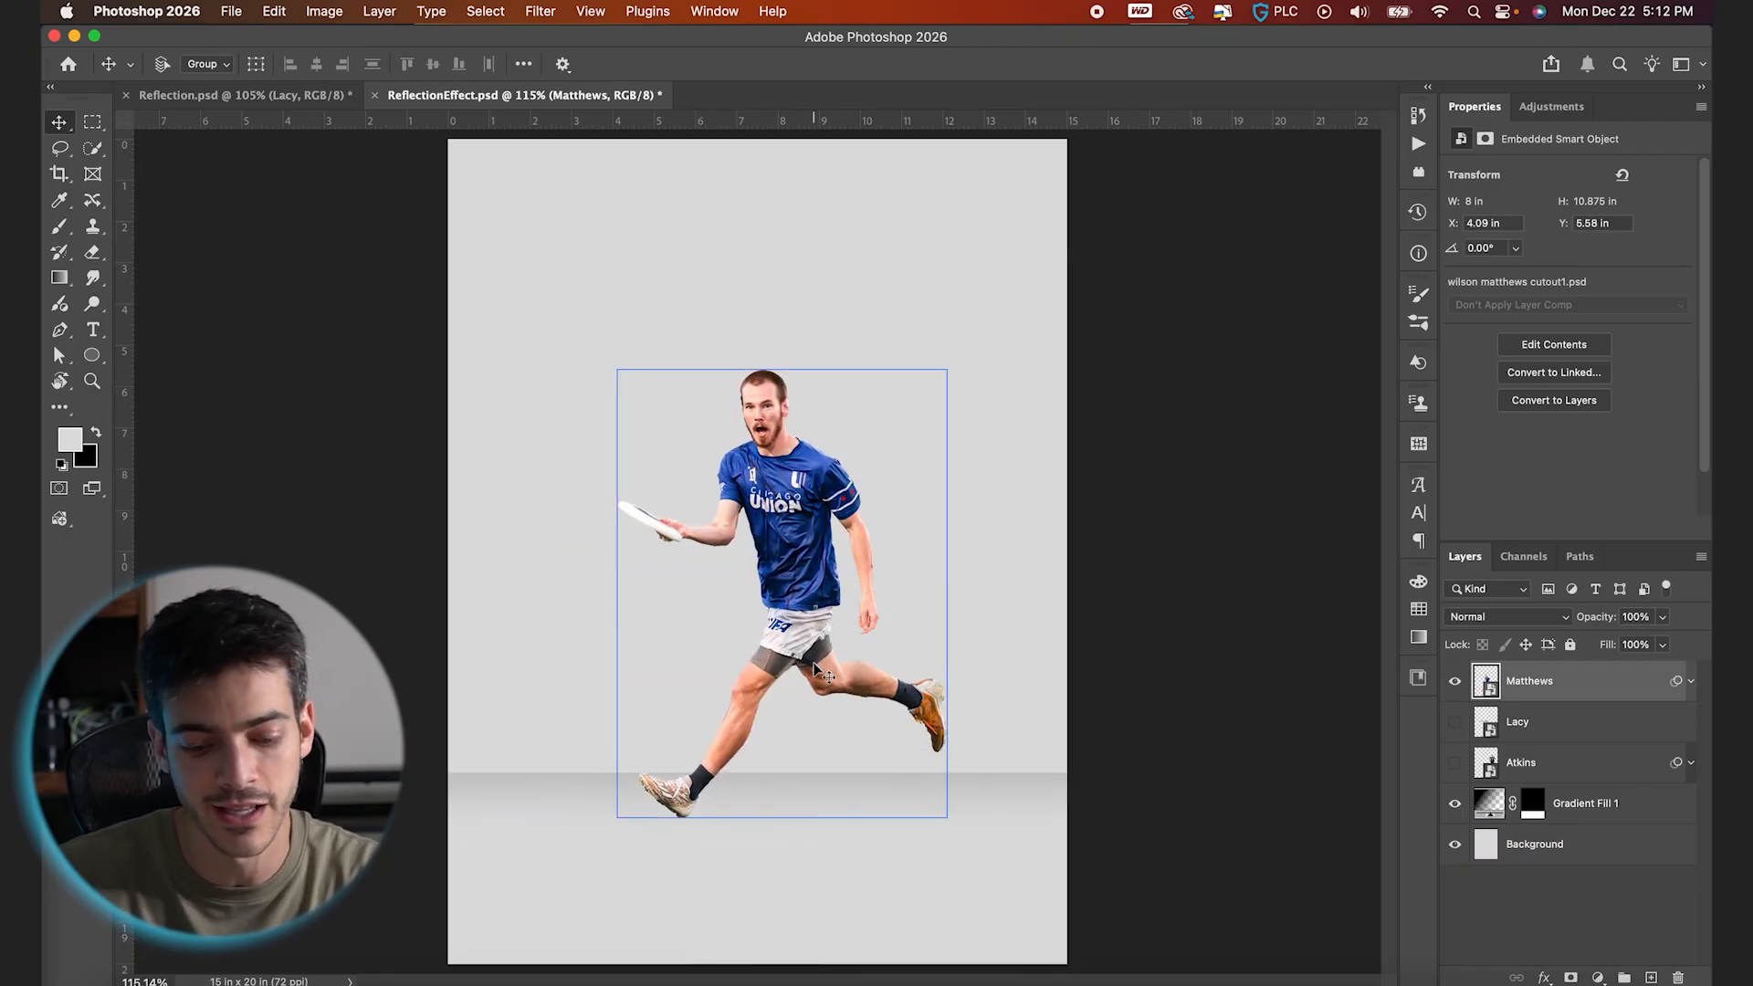
Duplicate the blue-jersey player's layer and flip the lower one vertically
{"action": "key", "text": "super+j"}
{"action": "left_click", "coordinate": [1516, 724]}
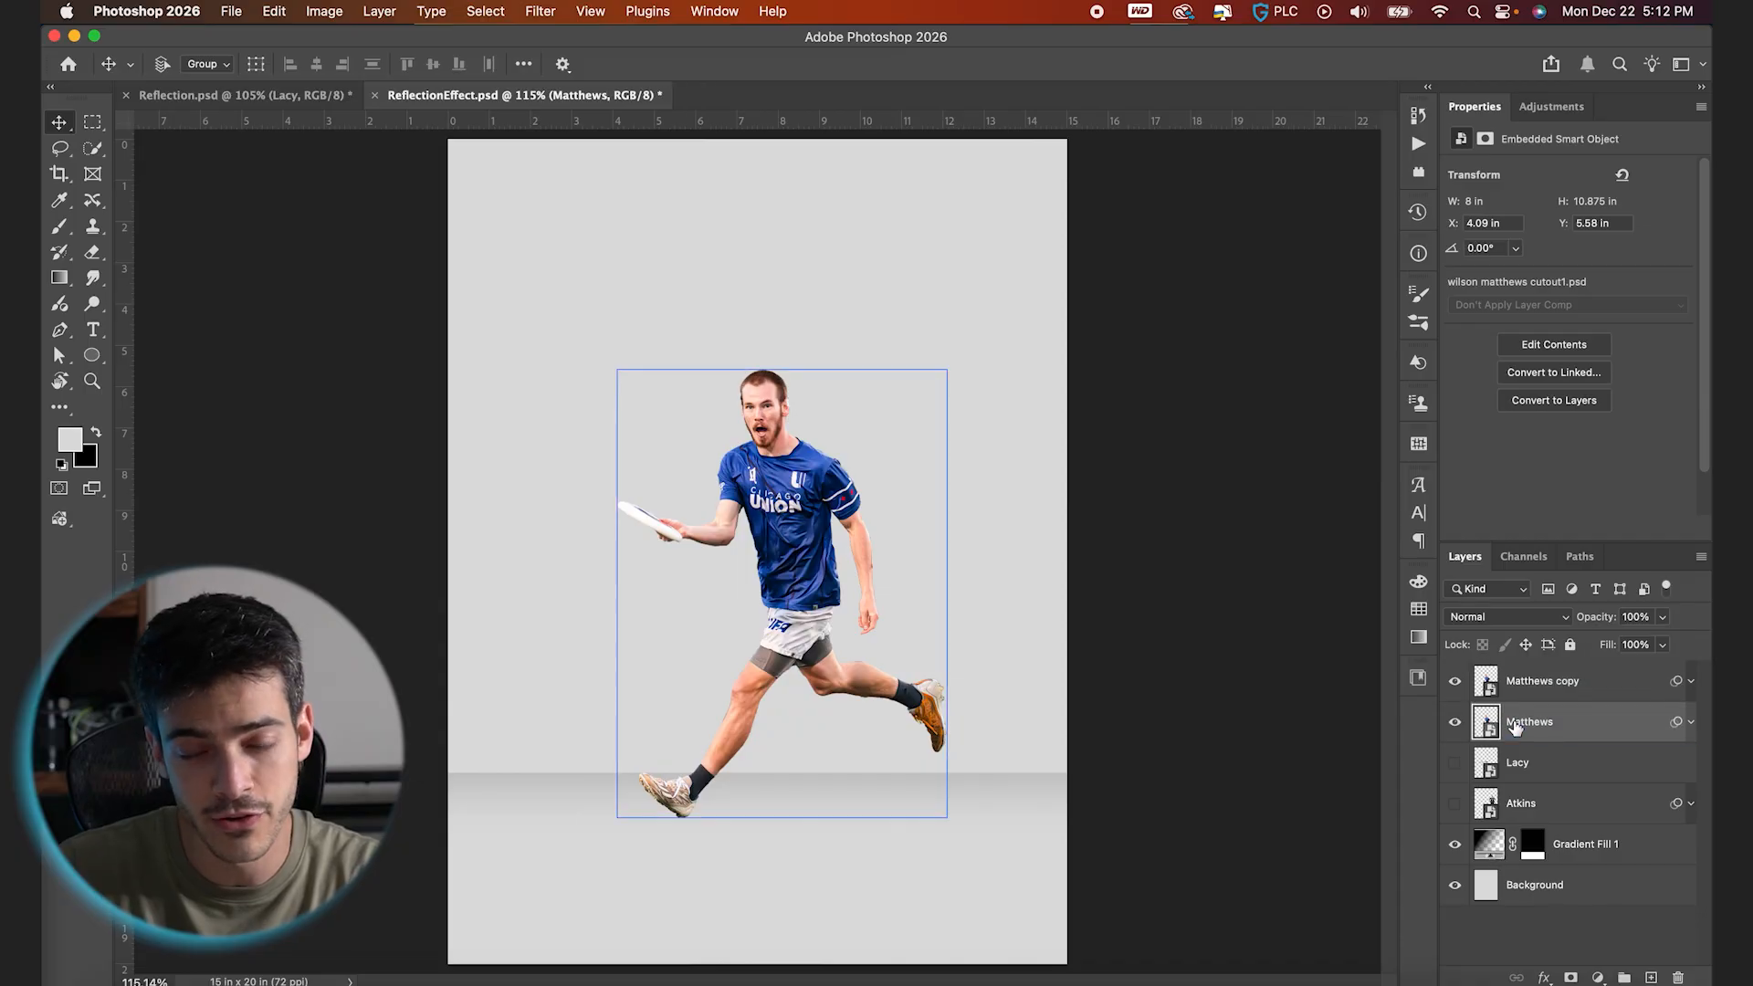
{"action": "left_click", "coordinate": [274, 11]}
{"action": "mouse_move", "coordinate": [438, 487]}
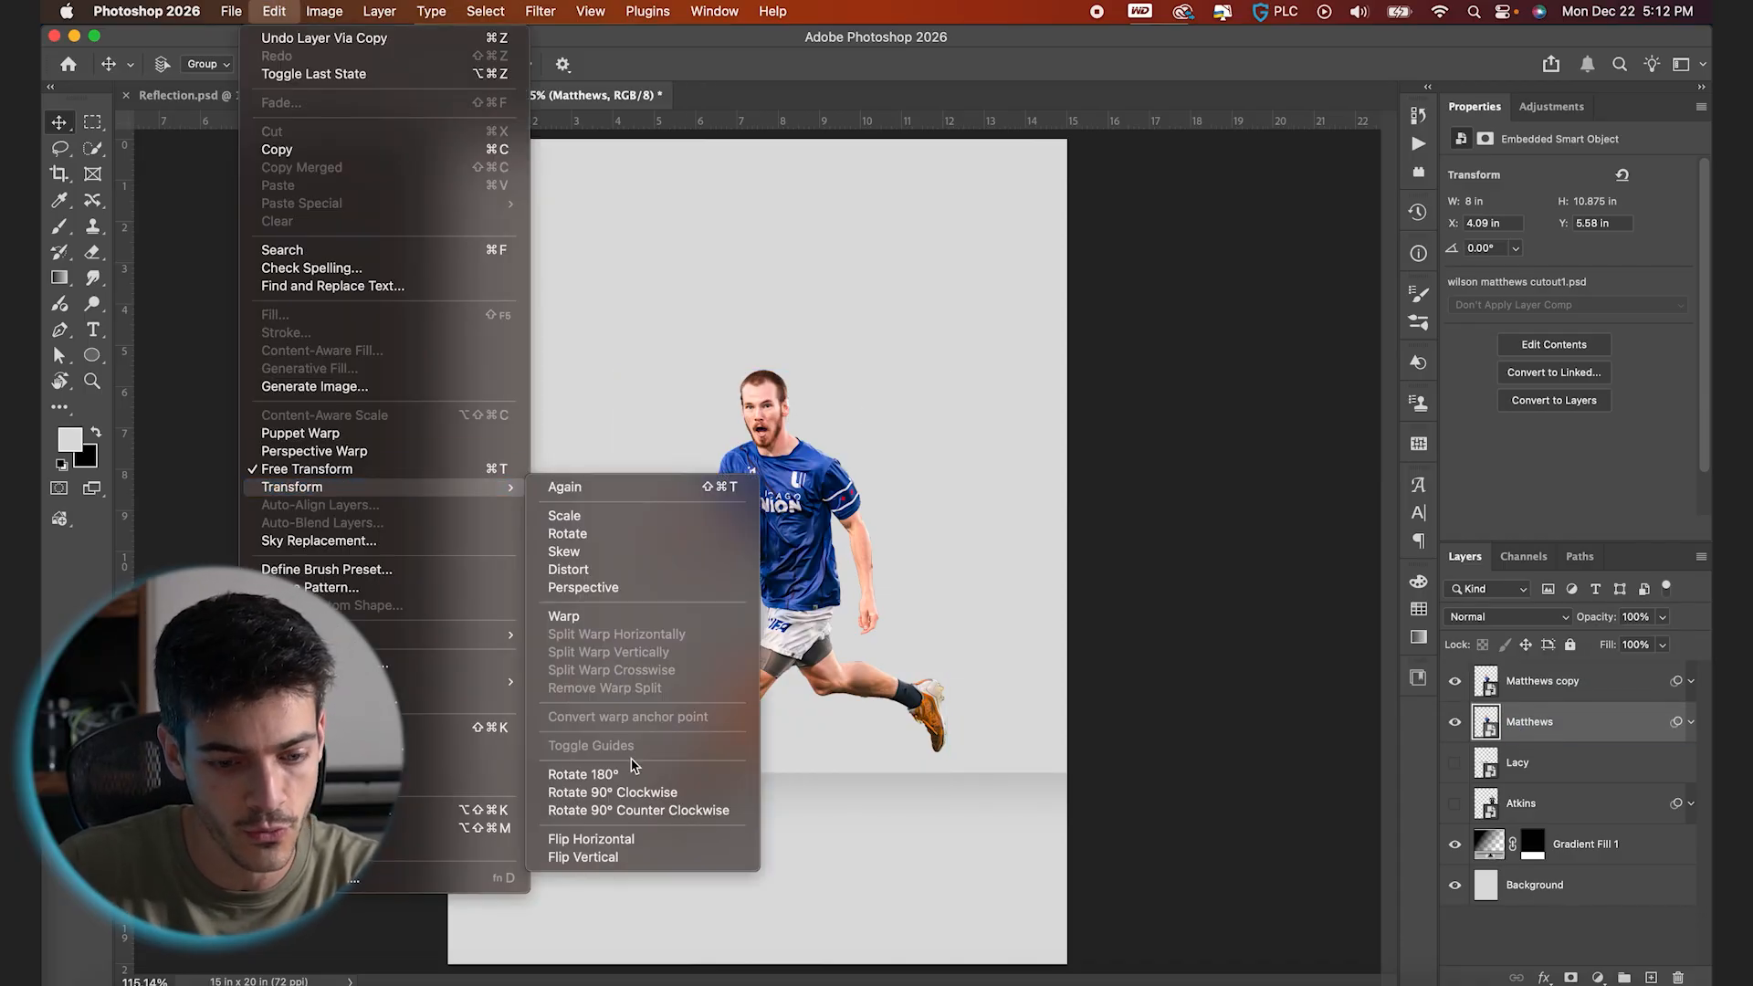
{"action": "left_click", "coordinate": [633, 853]}
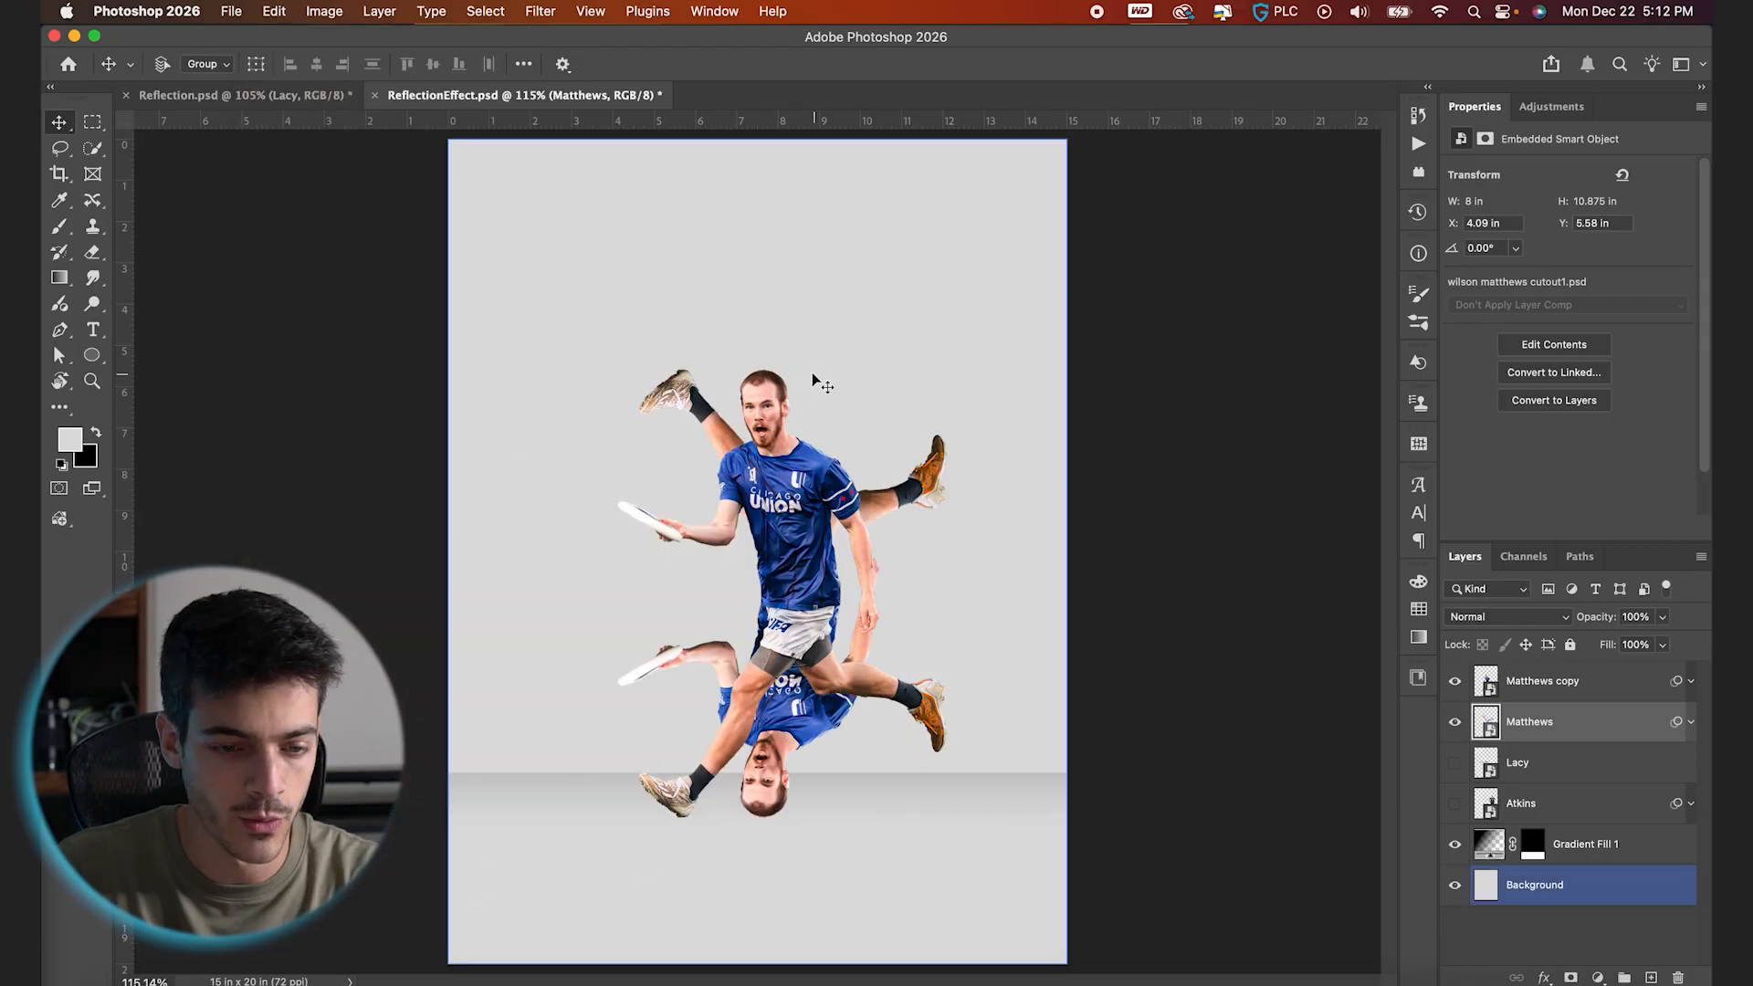
Move the flipped blue-jersey player straight down so the shoe tips meet, at about Y 16.43 in
{"action": "left_click_drag", "start_coordinate": [791, 354], "coordinate": [791, 382]}
{"action": "left_click_drag", "start_coordinate": [785, 491], "coordinate": [785, 818]}
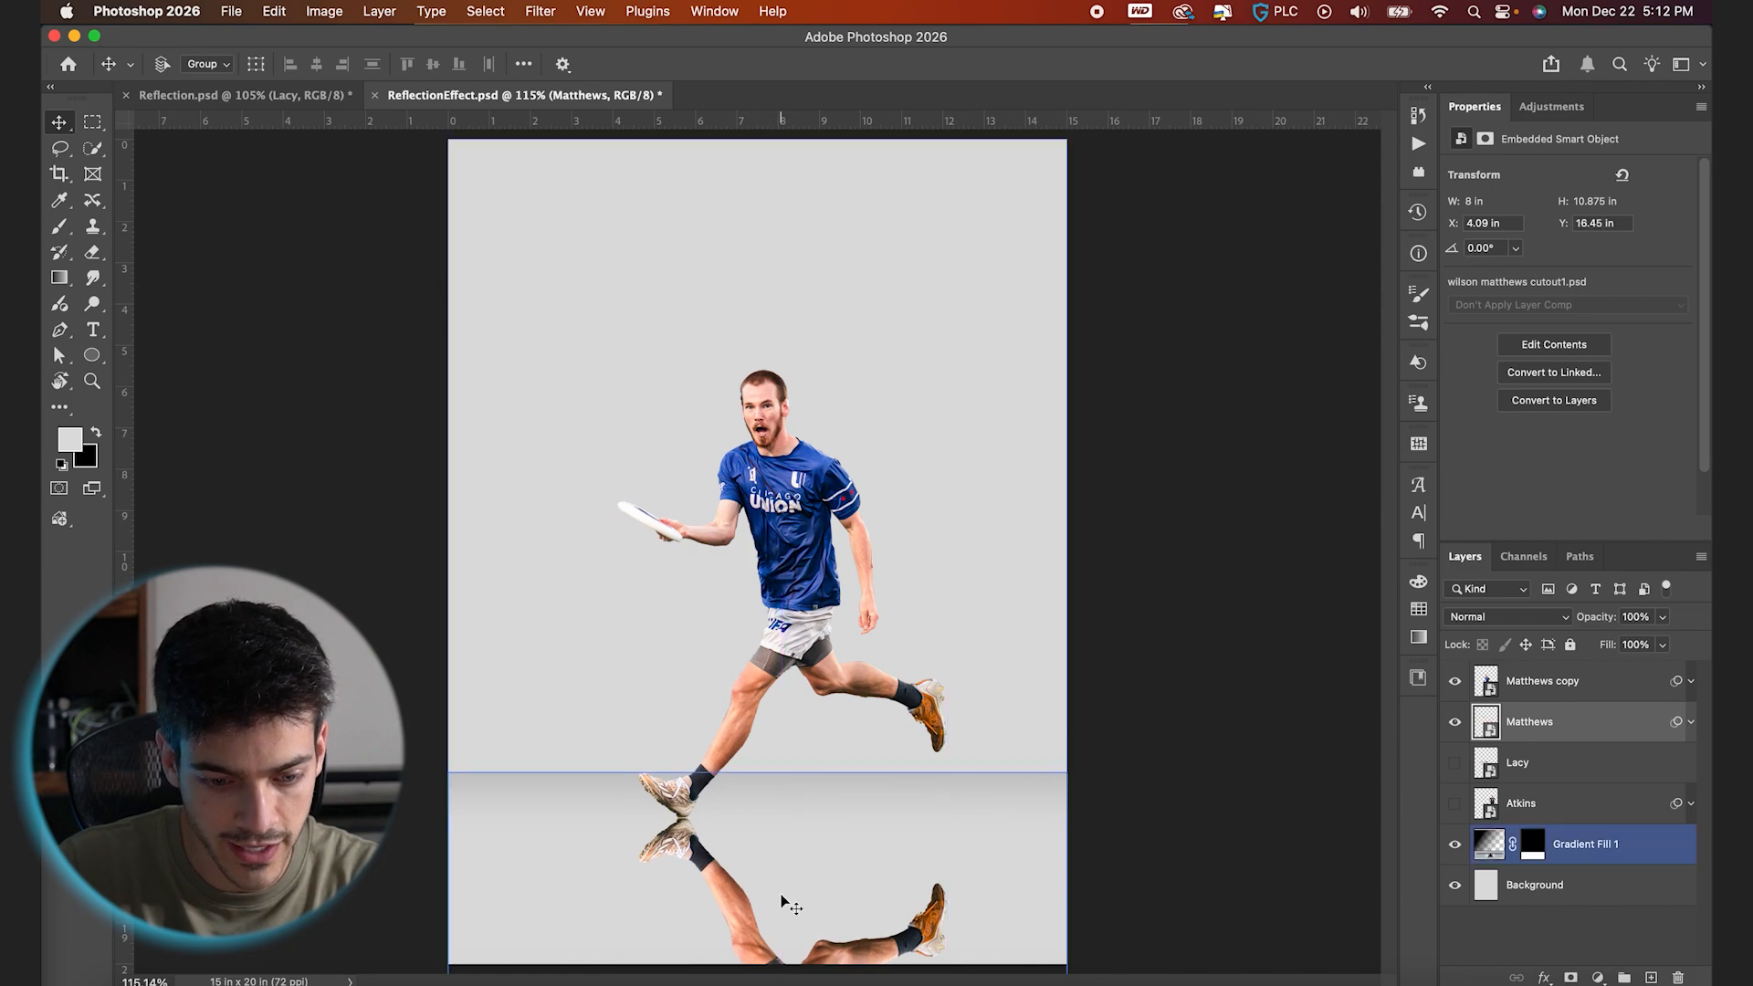
{"action": "key", "text": "Up"}
{"action": "key", "text": "Up"}
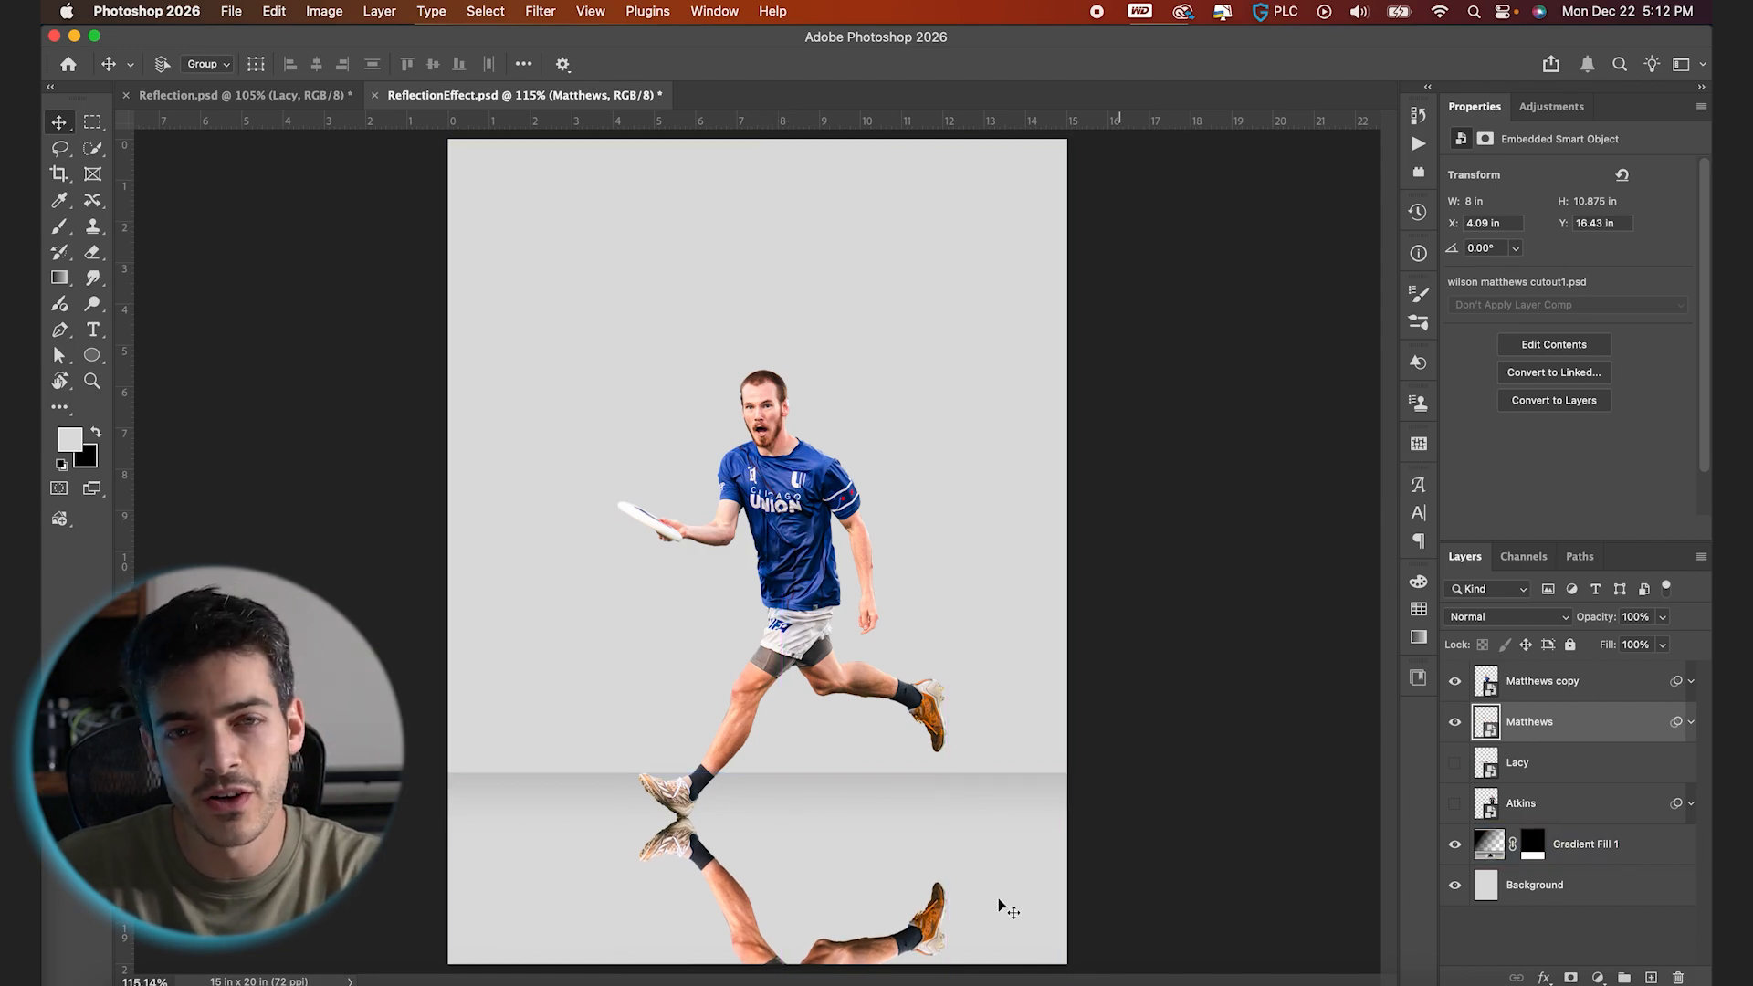
Add a layer mask to the flipped player and set the Gradient tool to the black-to-transparent preset from Basics
{"action": "left_click", "coordinate": [824, 843]}
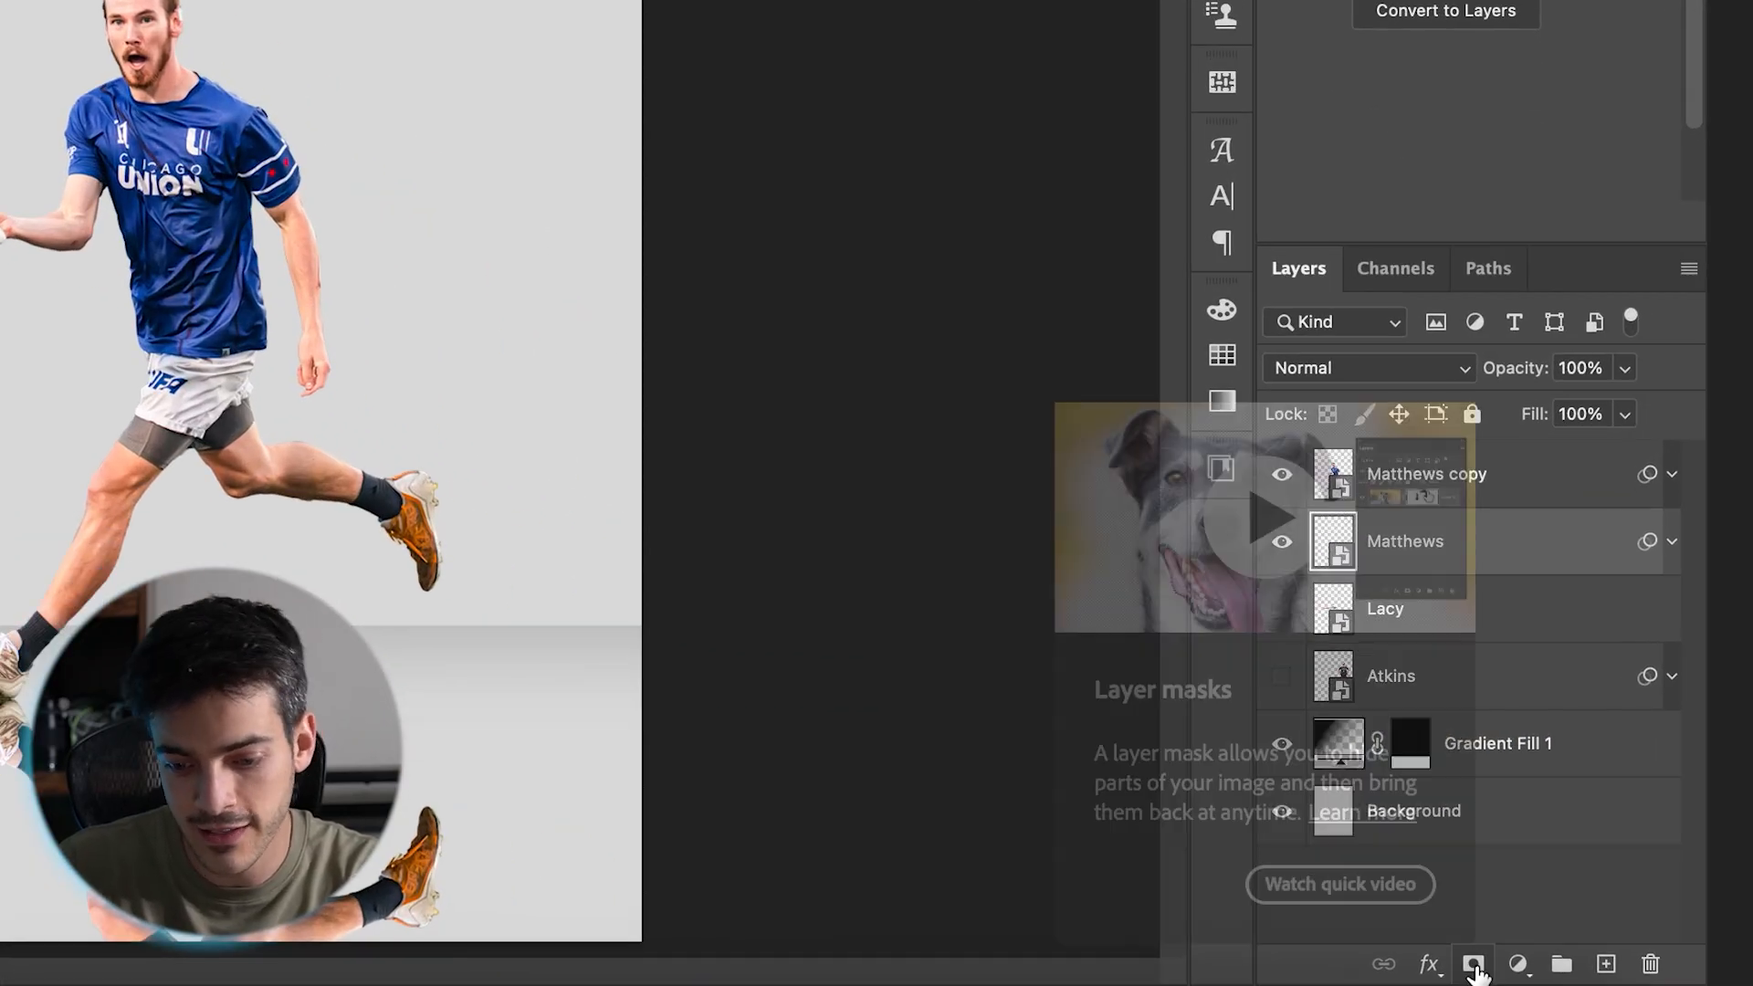
{"action": "left_click", "coordinate": [1474, 966]}
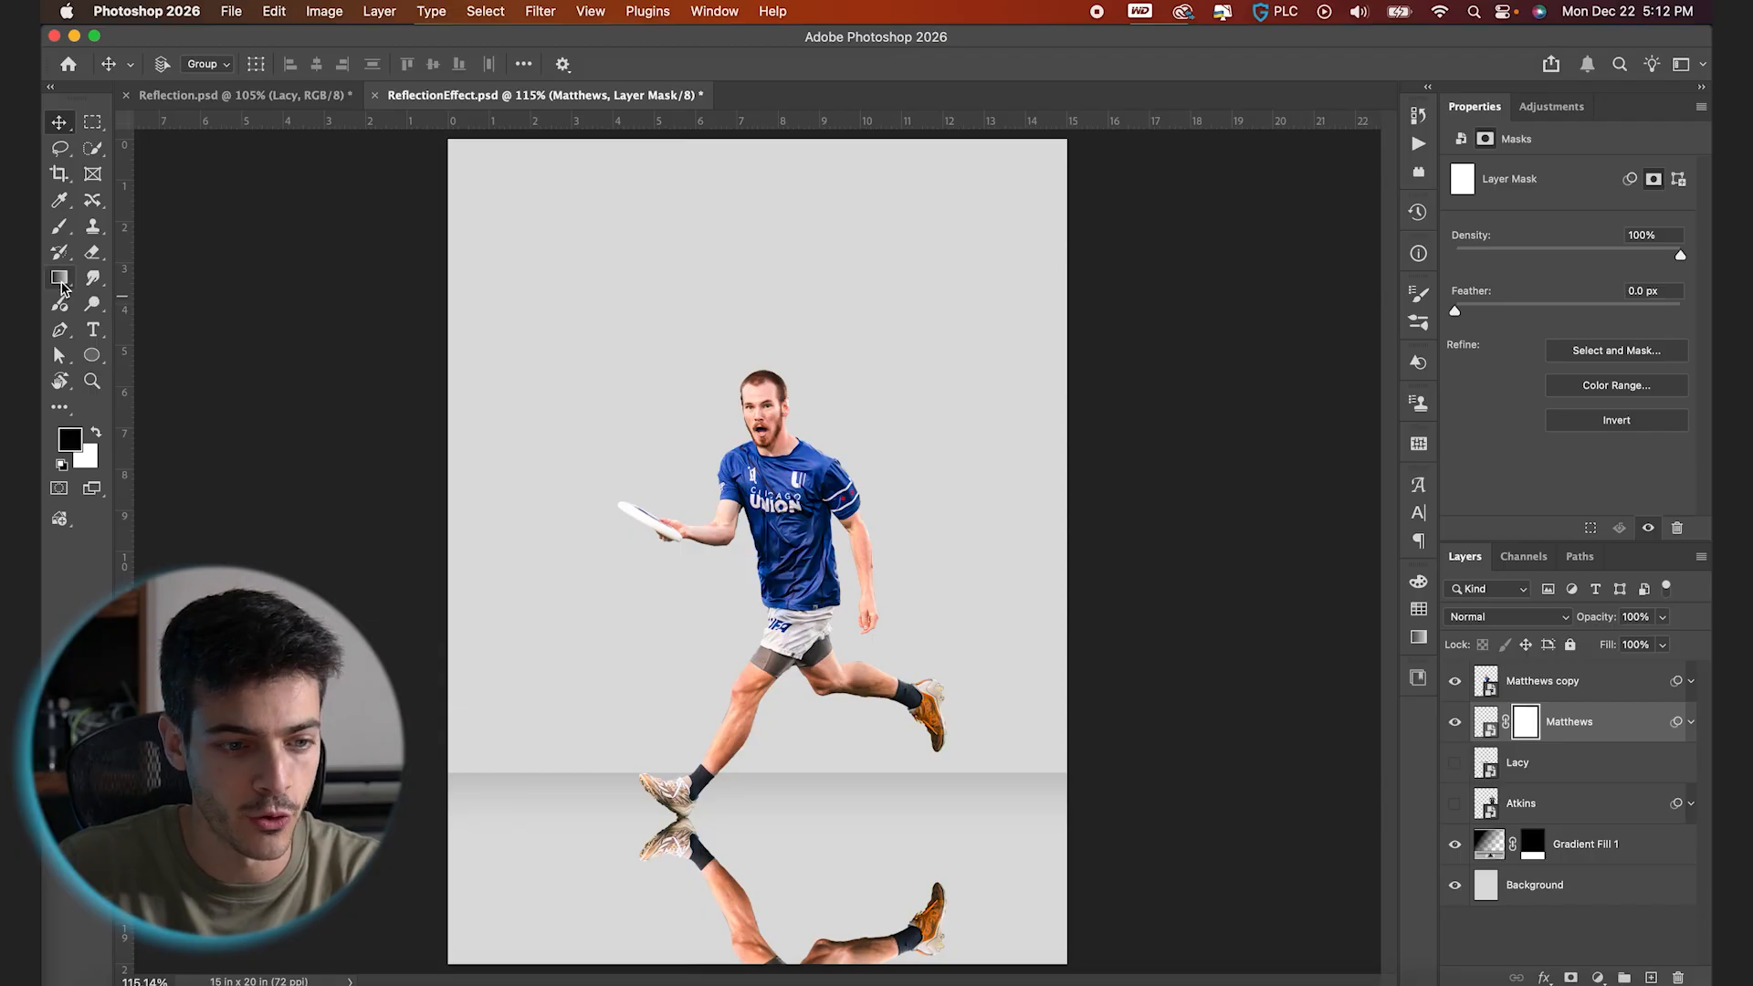
{"action": "left_click", "coordinate": [61, 280]}
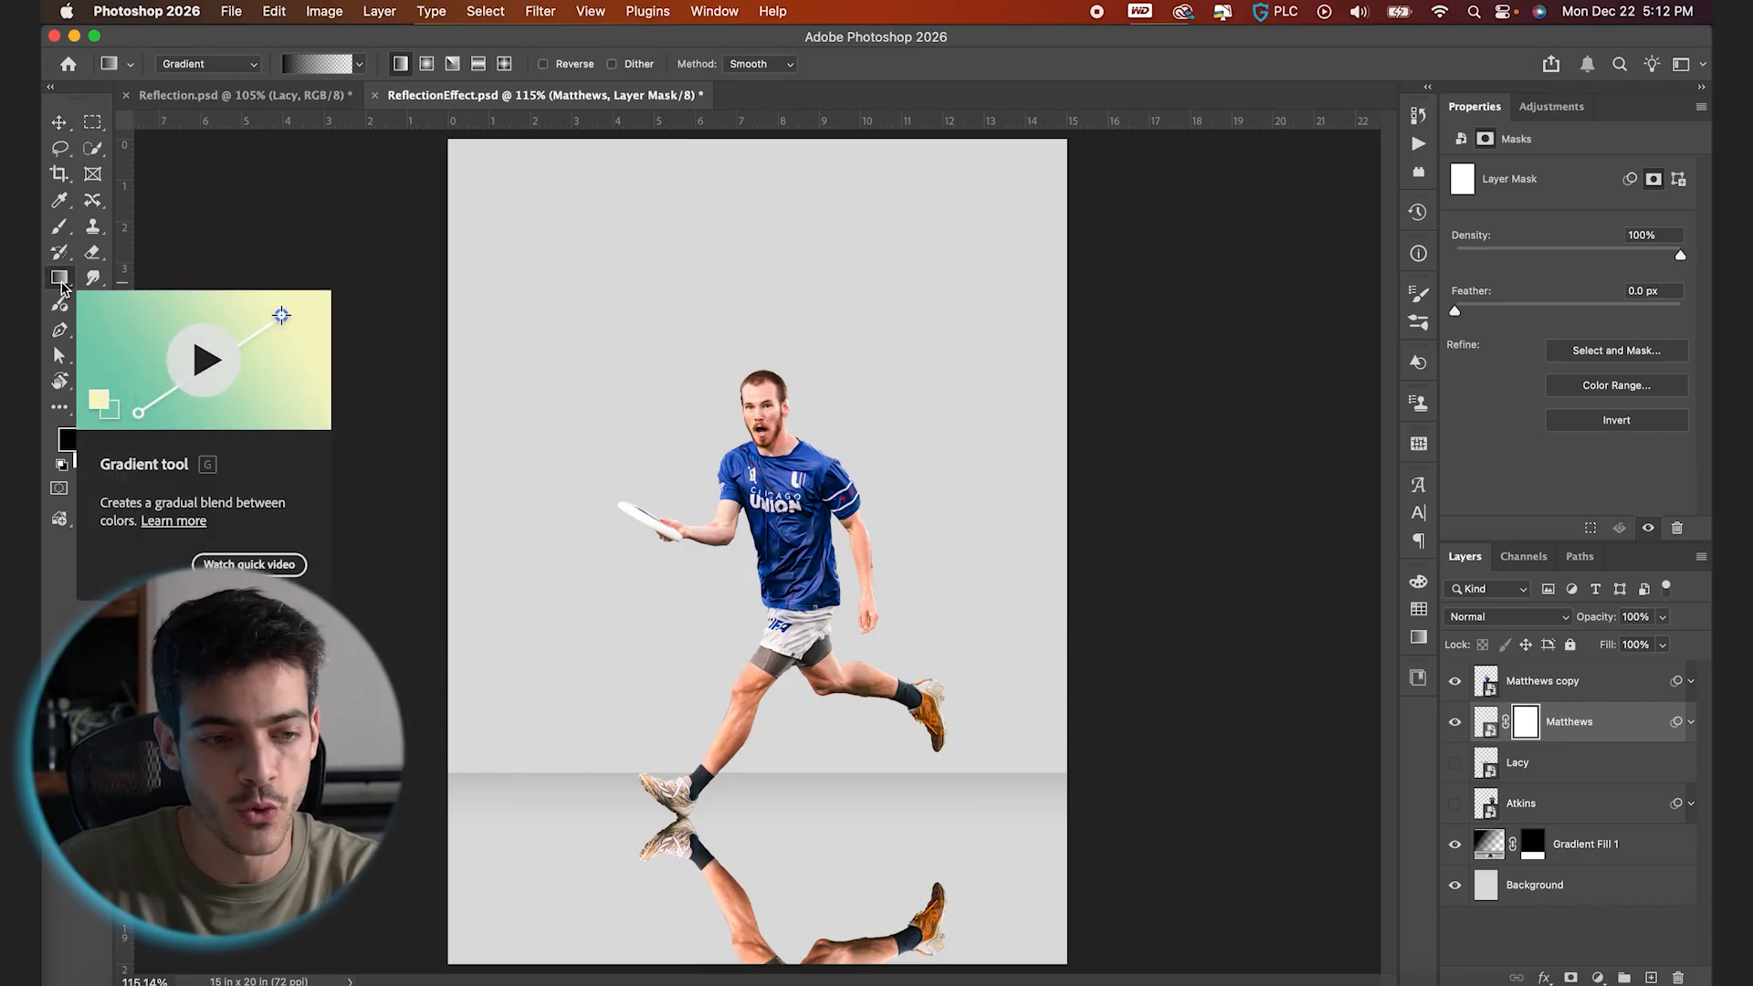
{"action": "right_click", "coordinate": [60, 284]}
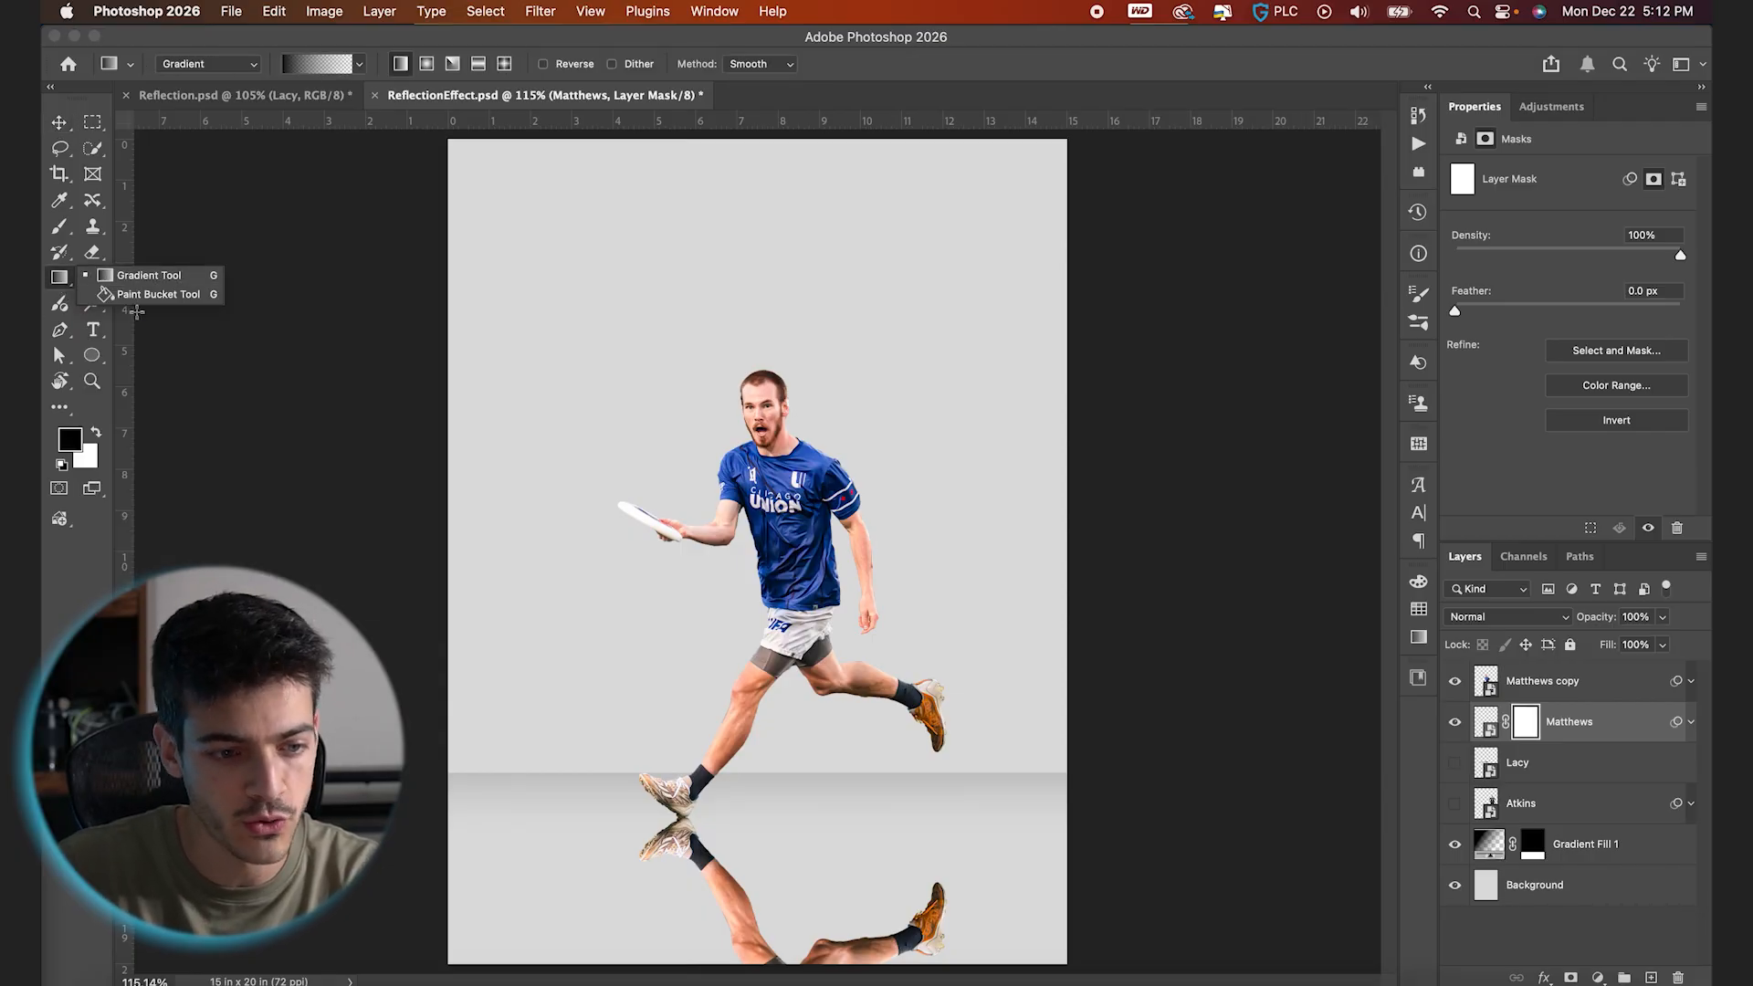
{"action": "left_click", "coordinate": [62, 283]}
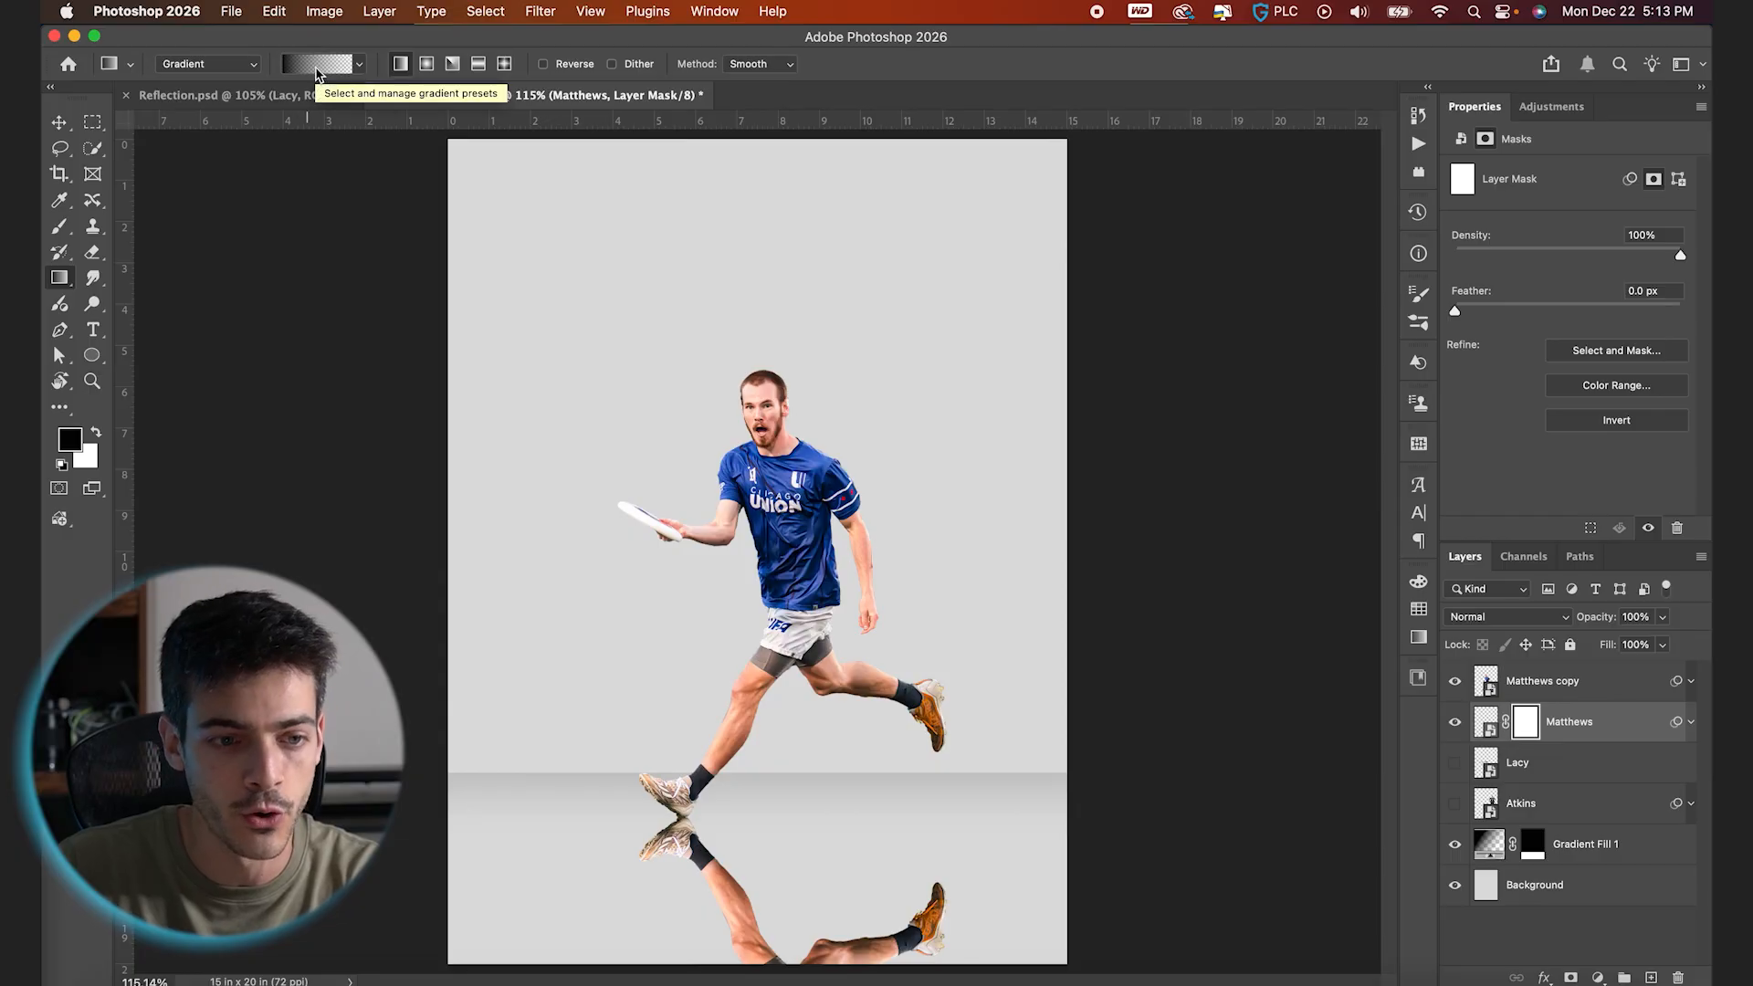
{"action": "left_click", "coordinate": [308, 71]}
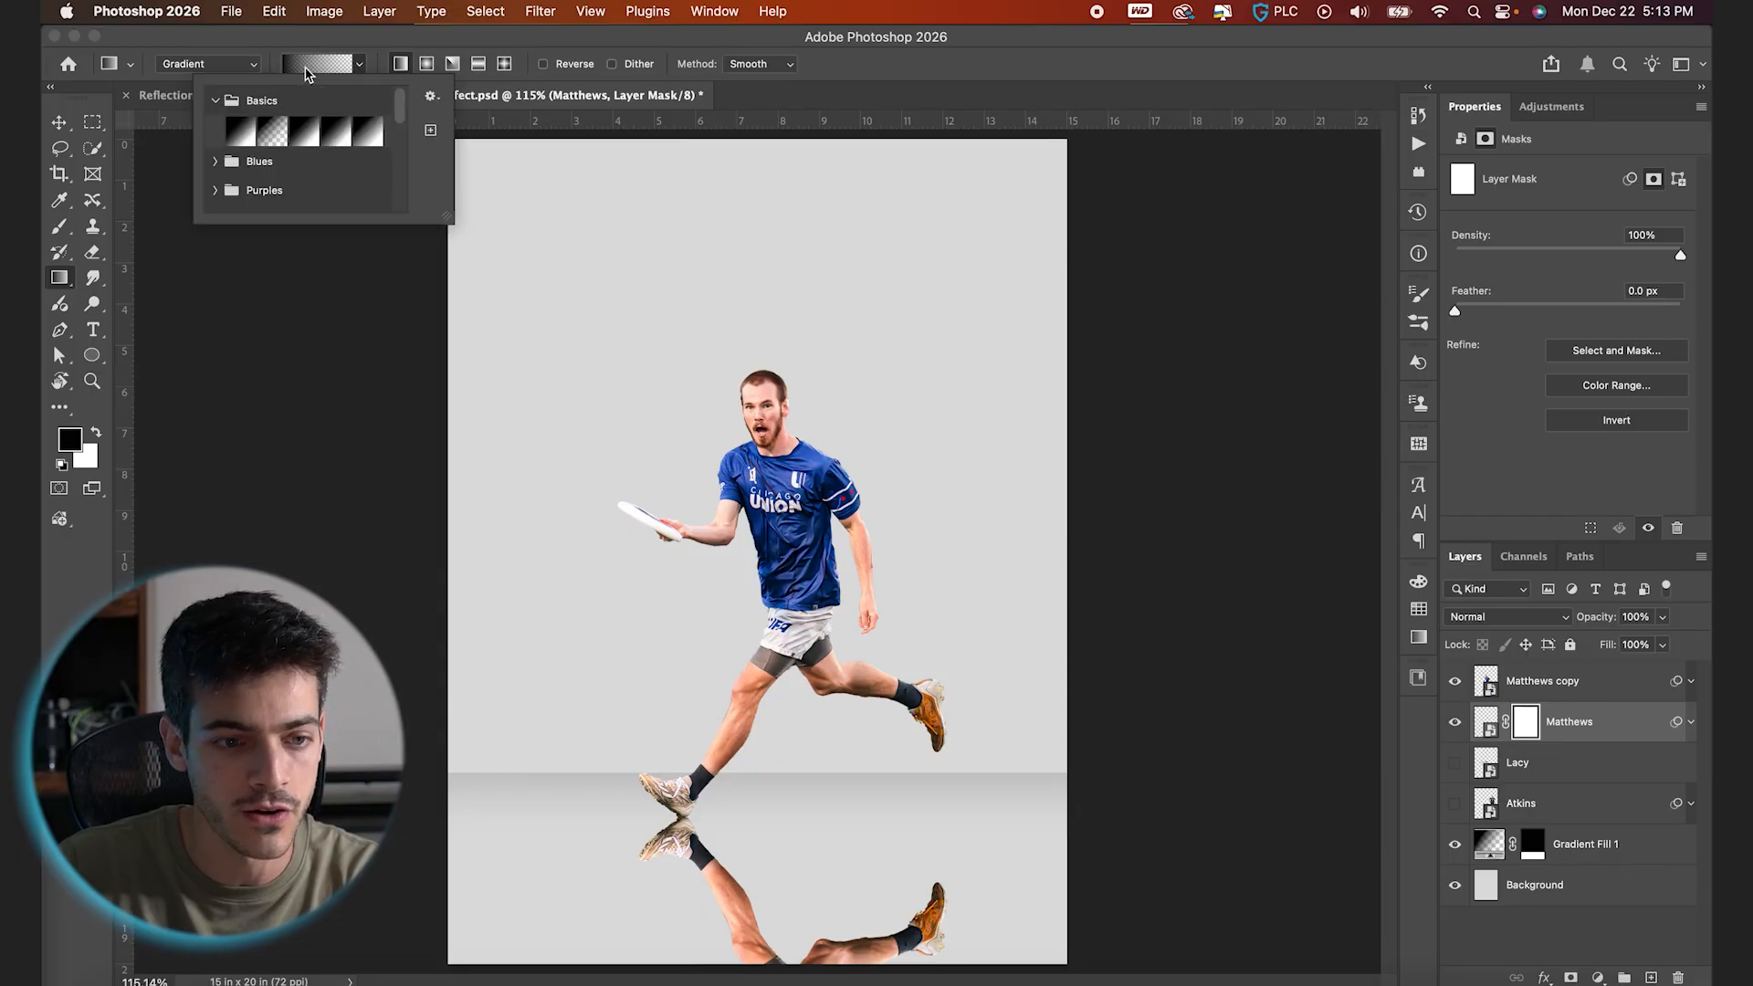
{"action": "left_click", "coordinate": [277, 138]}
{"action": "left_click", "coordinate": [335, 43]}
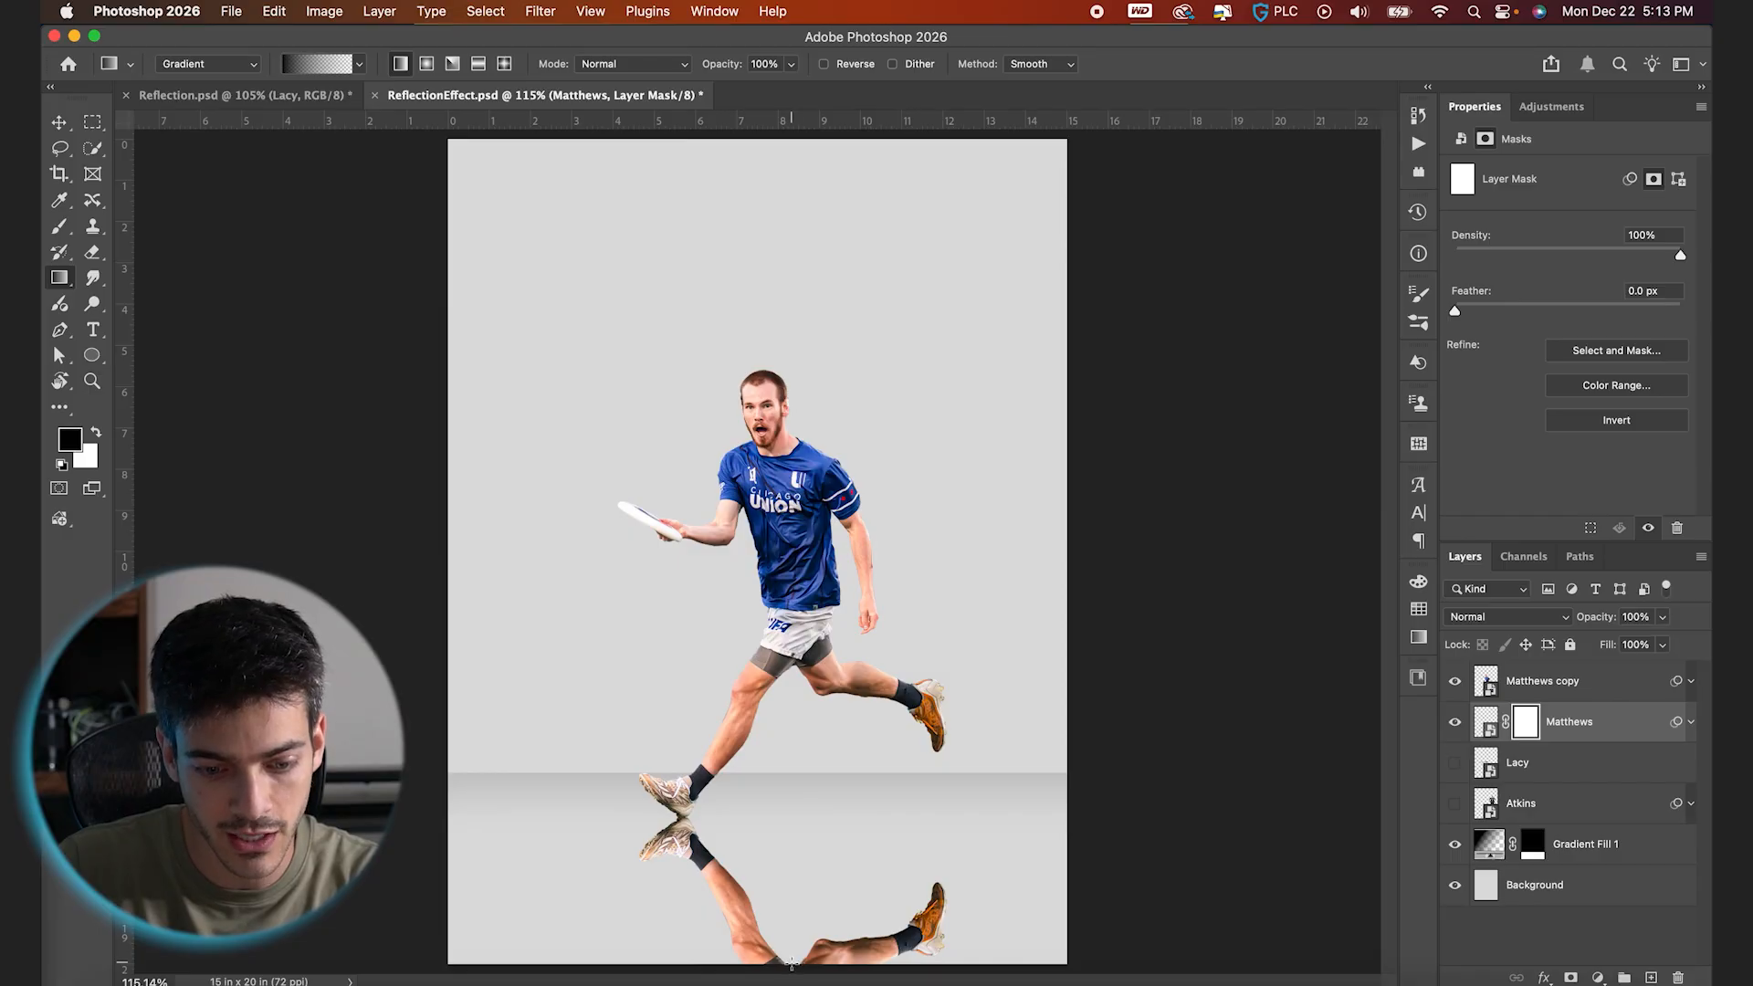
Fade the reflection's mask with a vertical gradient from just below the canvas up past the floor line, at 90° and about 43% scale
{"action": "left_click_drag", "start_coordinate": [791, 964], "coordinate": [791, 820]}
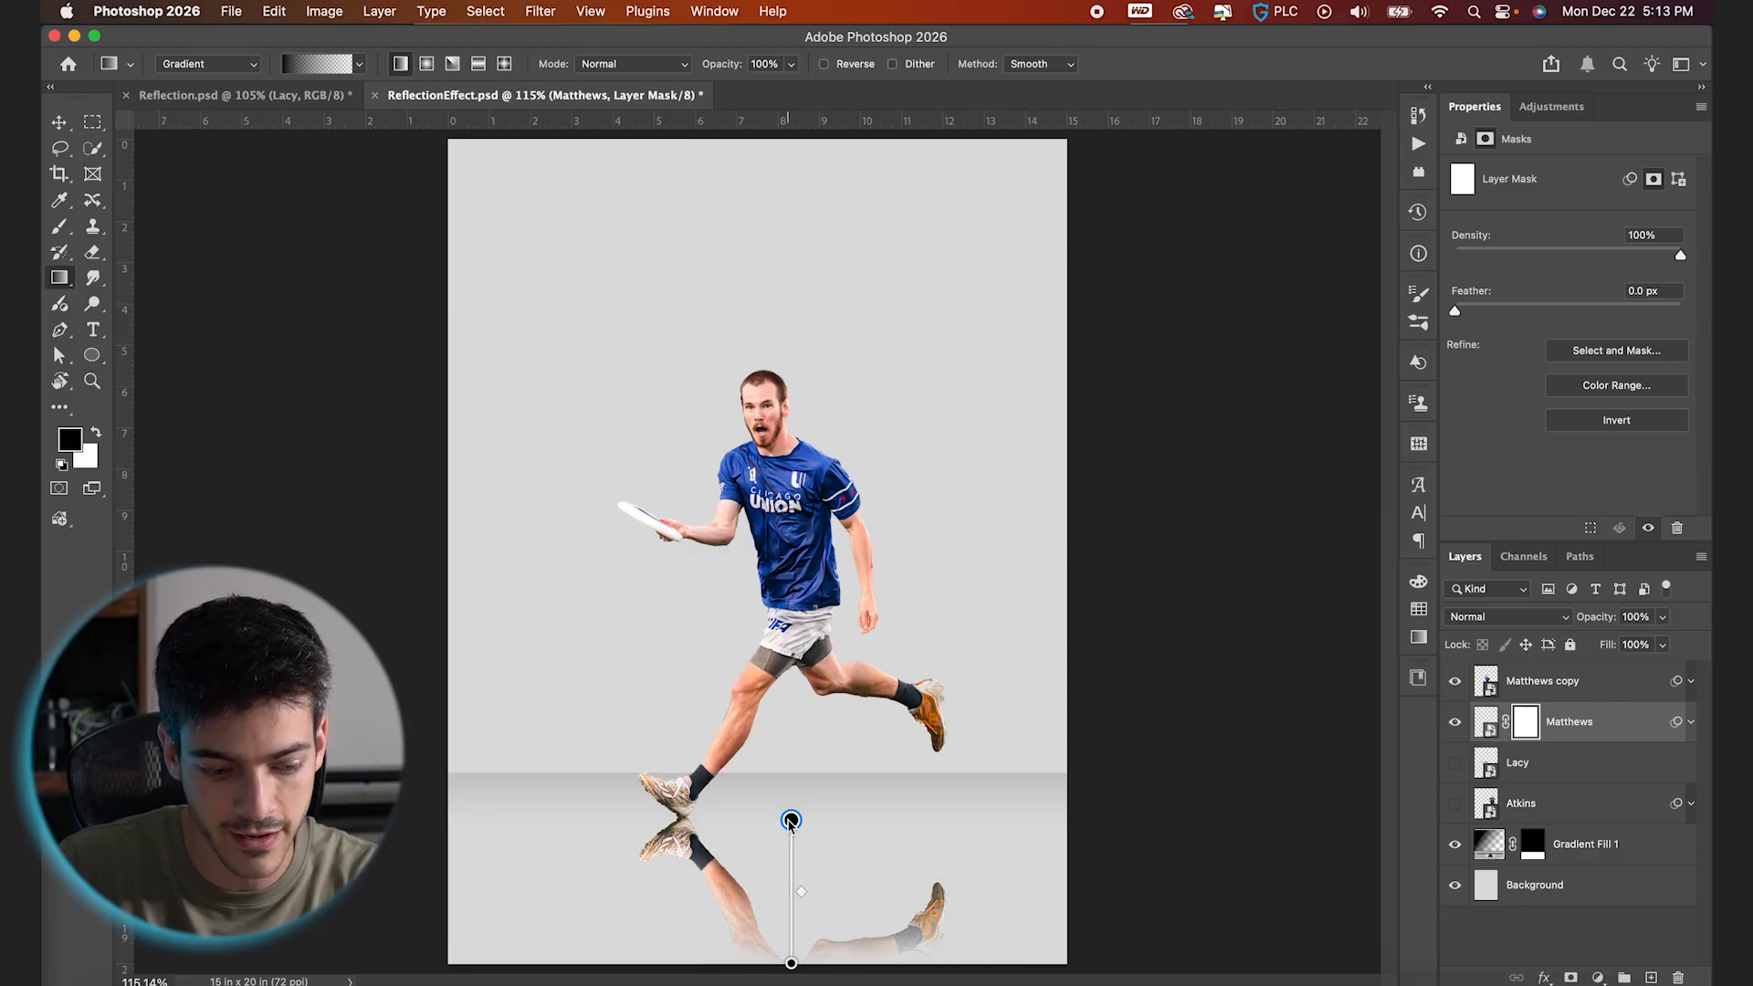
{"action": "left_click_drag", "start_coordinate": [791, 820], "coordinate": [804, 745]}
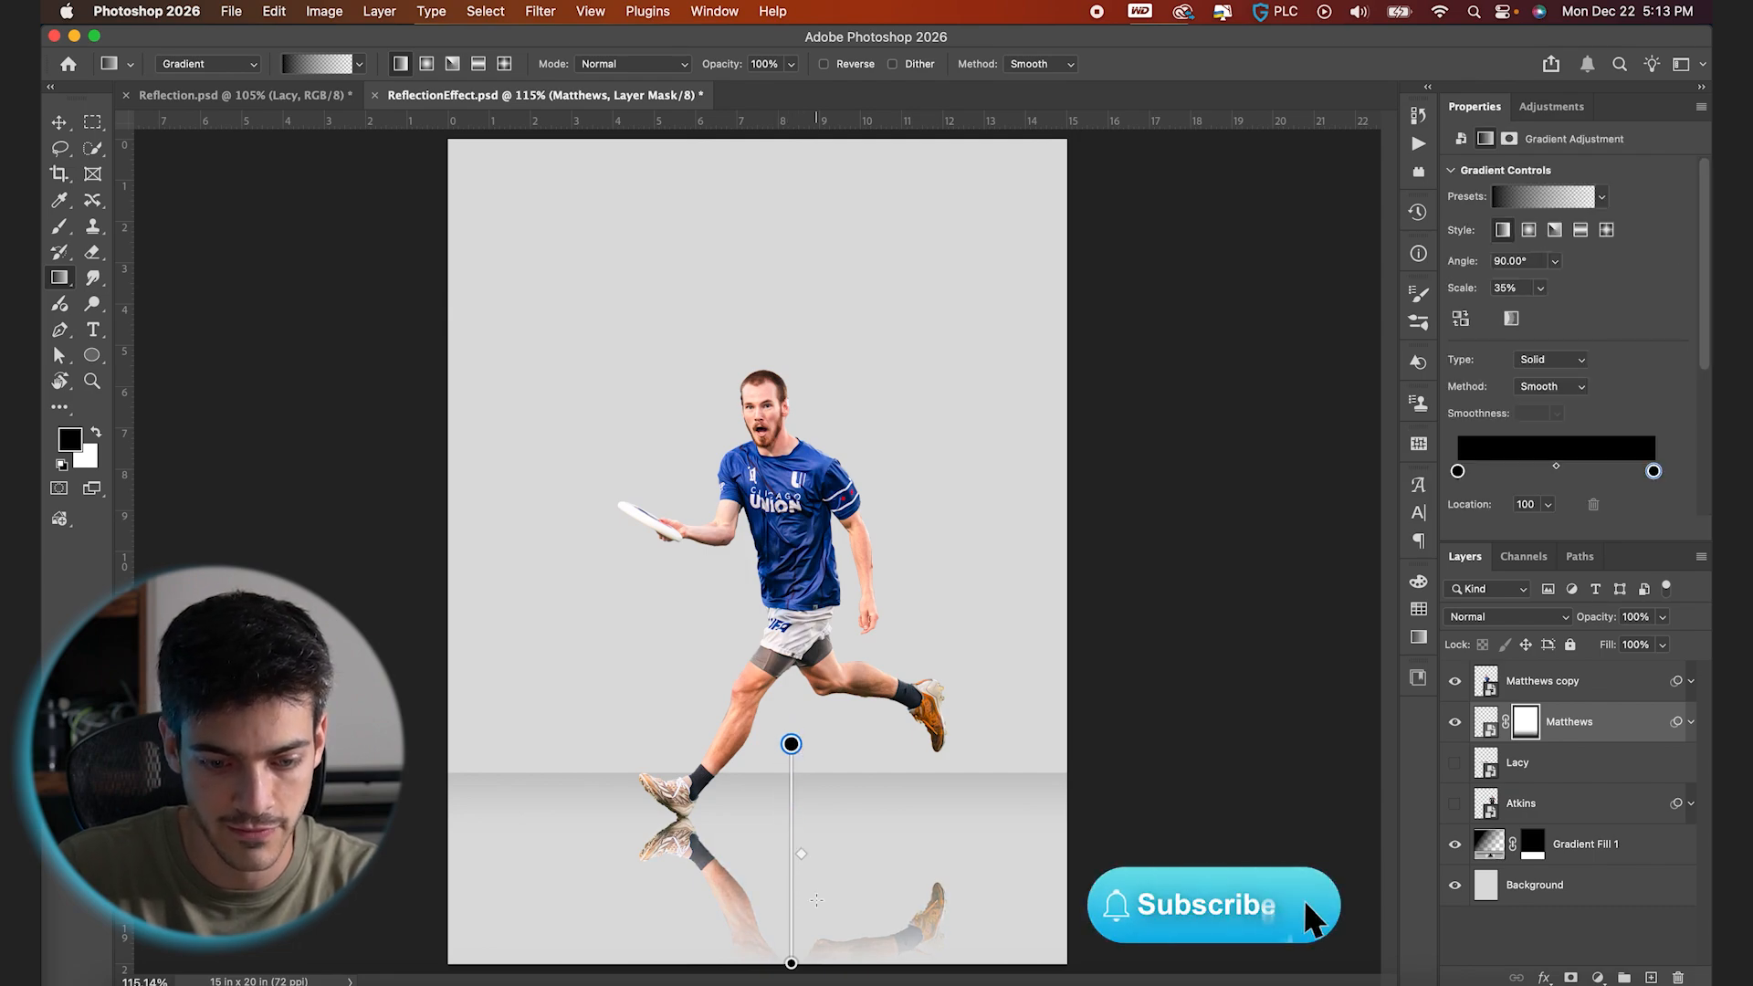
{"action": "scroll", "coordinate": [817, 900], "scroll_direction": "down", "scroll_amount": 2}
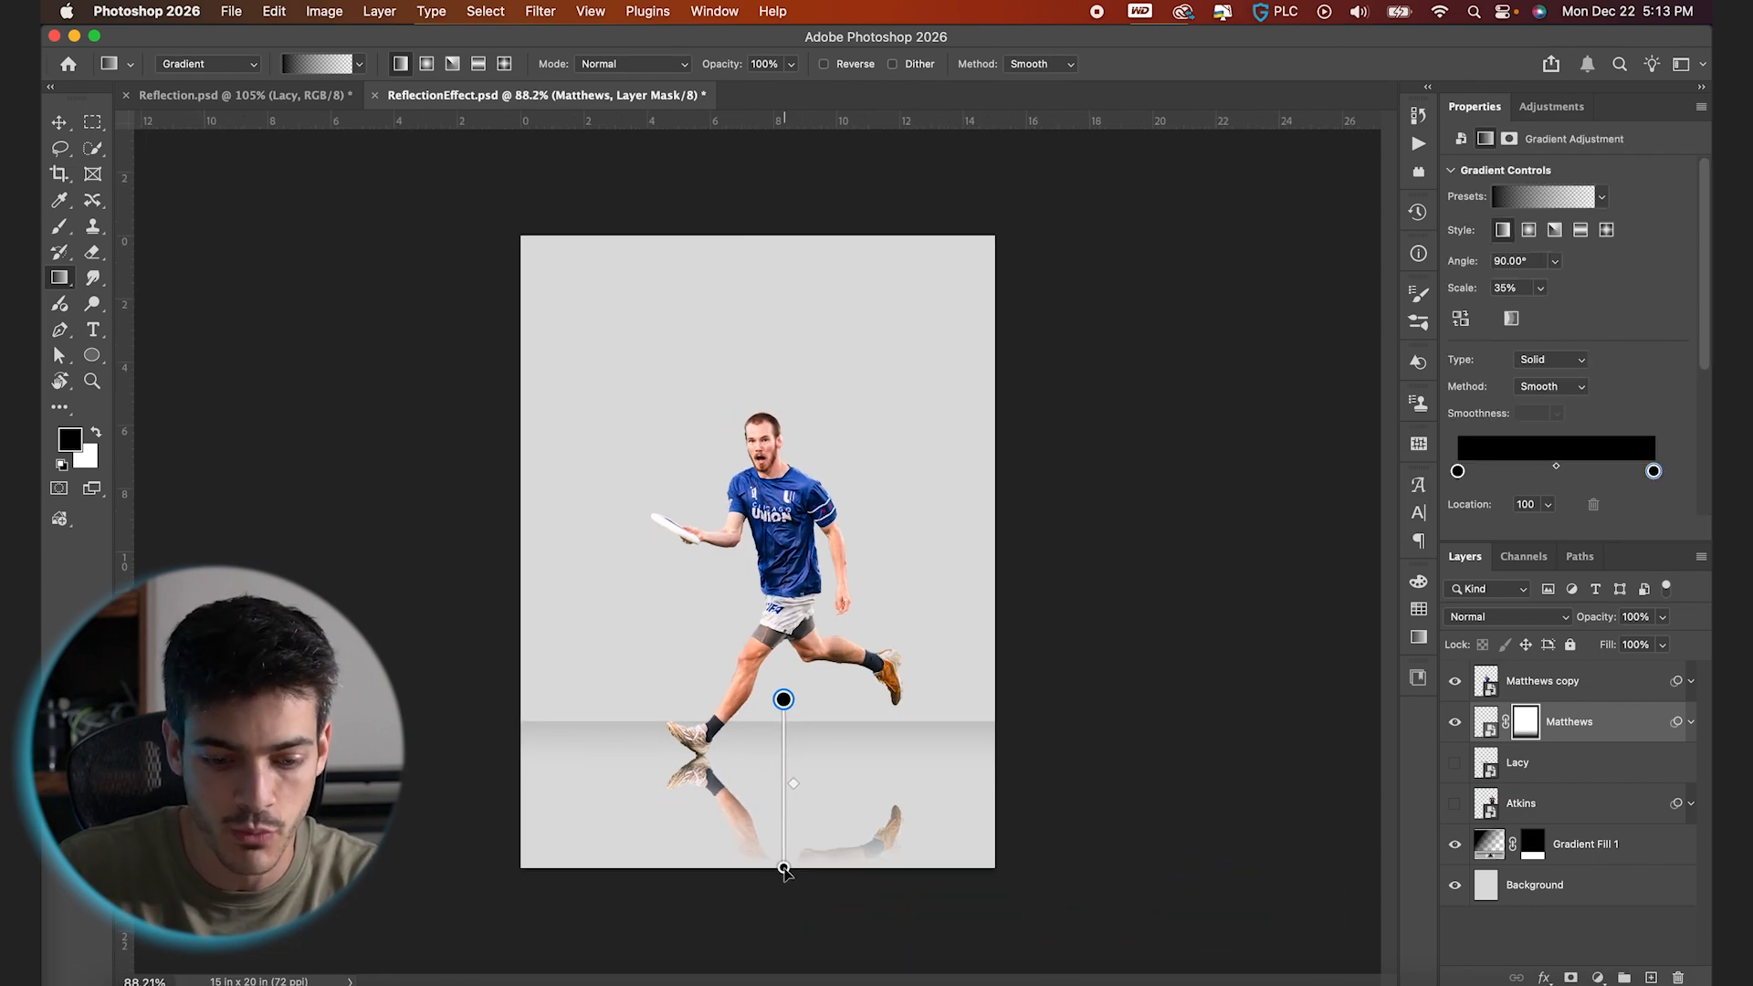
{"action": "mouse_move", "coordinate": [784, 869]}
{"action": "left_mouse_down"}
{"action": "mouse_move", "coordinate": [784, 940]}
{"action": "mouse_move", "coordinate": [783, 890]}
{"action": "left_mouse_up"}
{"action": "left_click_drag", "start_coordinate": [787, 701], "coordinate": [786, 686]}
{"action": "key", "text": "v"}
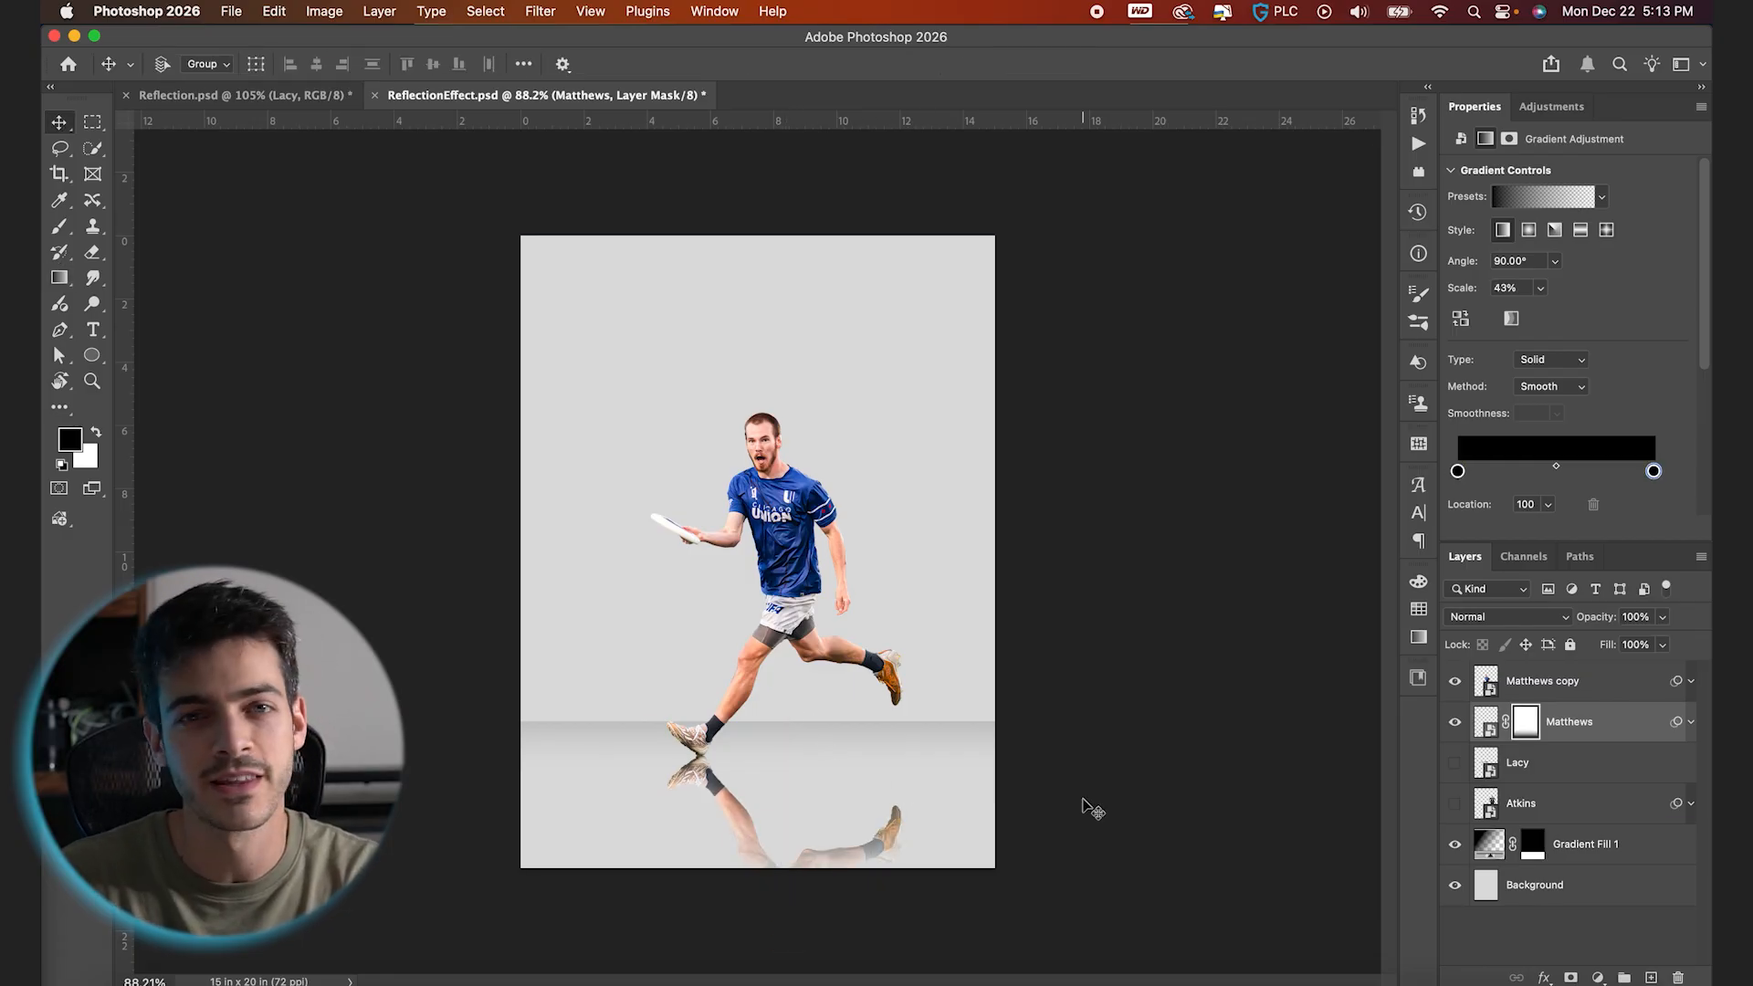
Examine up close where the blue-jersey player's front shoe meets its reflection
{"action": "scroll", "coordinate": [959, 728], "scroll_direction": "up", "scroll_amount": 3}
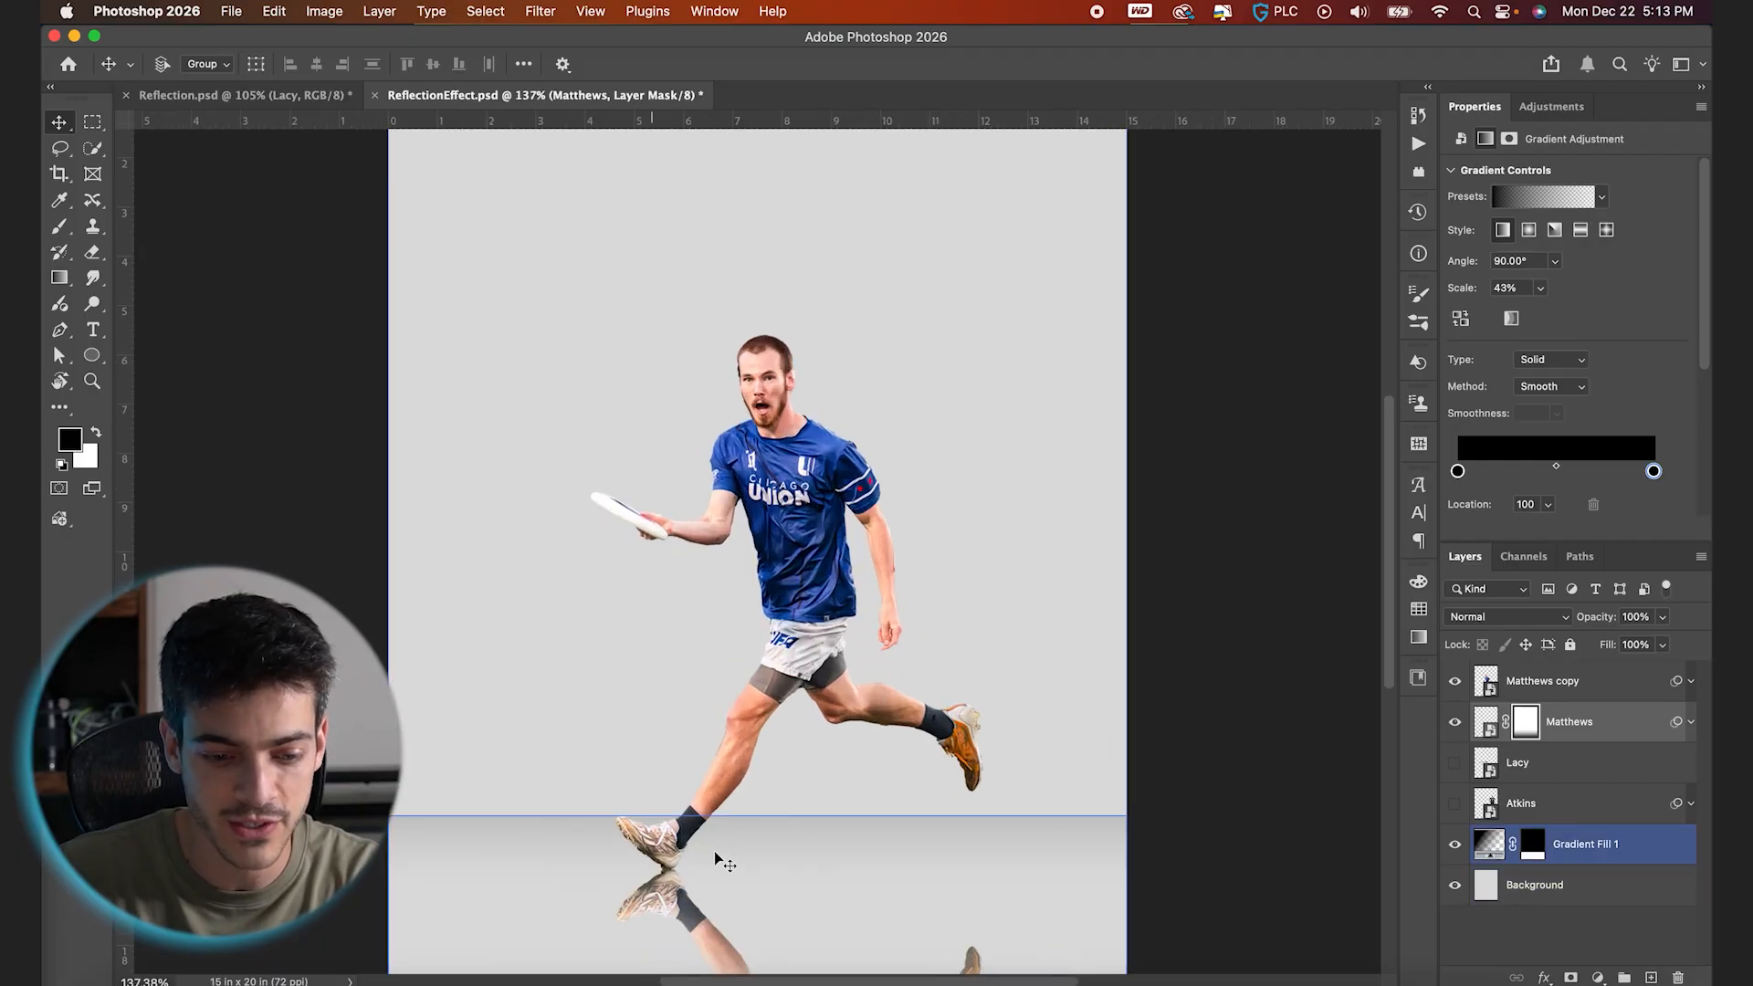
{"action": "scroll", "coordinate": [673, 877], "scroll_direction": "down", "scroll_amount": 2}
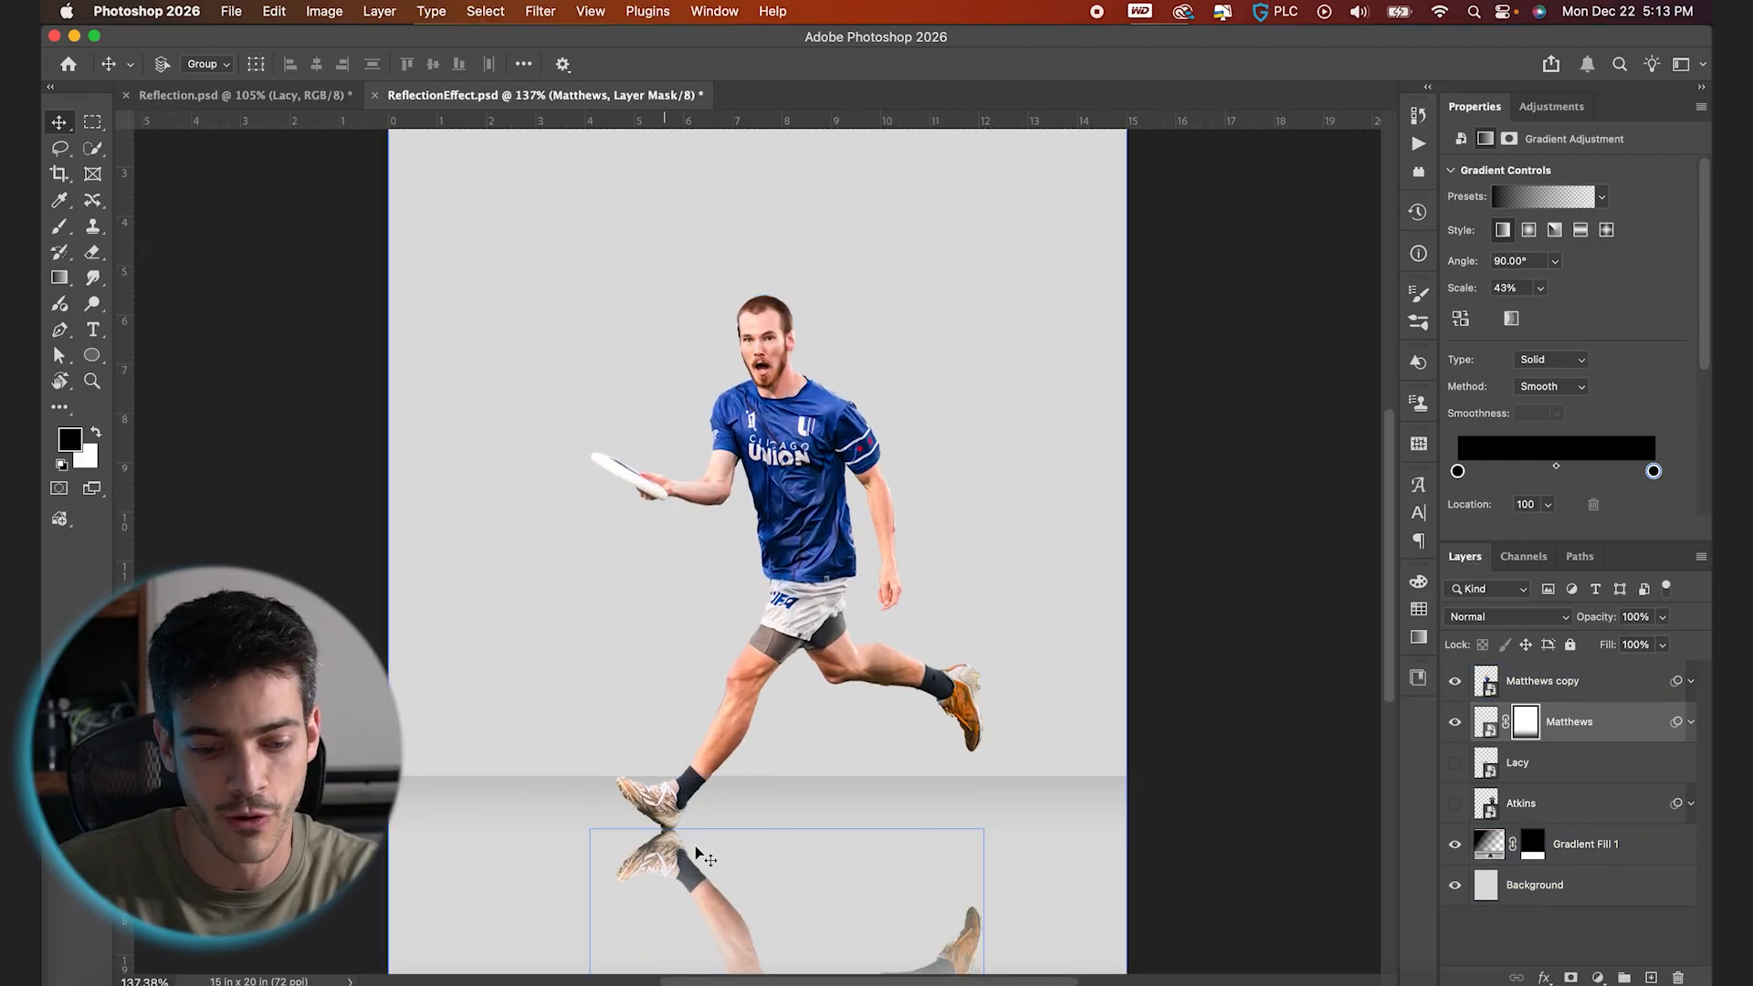
{"action": "scroll", "coordinate": [665, 875], "scroll_direction": "up", "scroll_amount": 3}
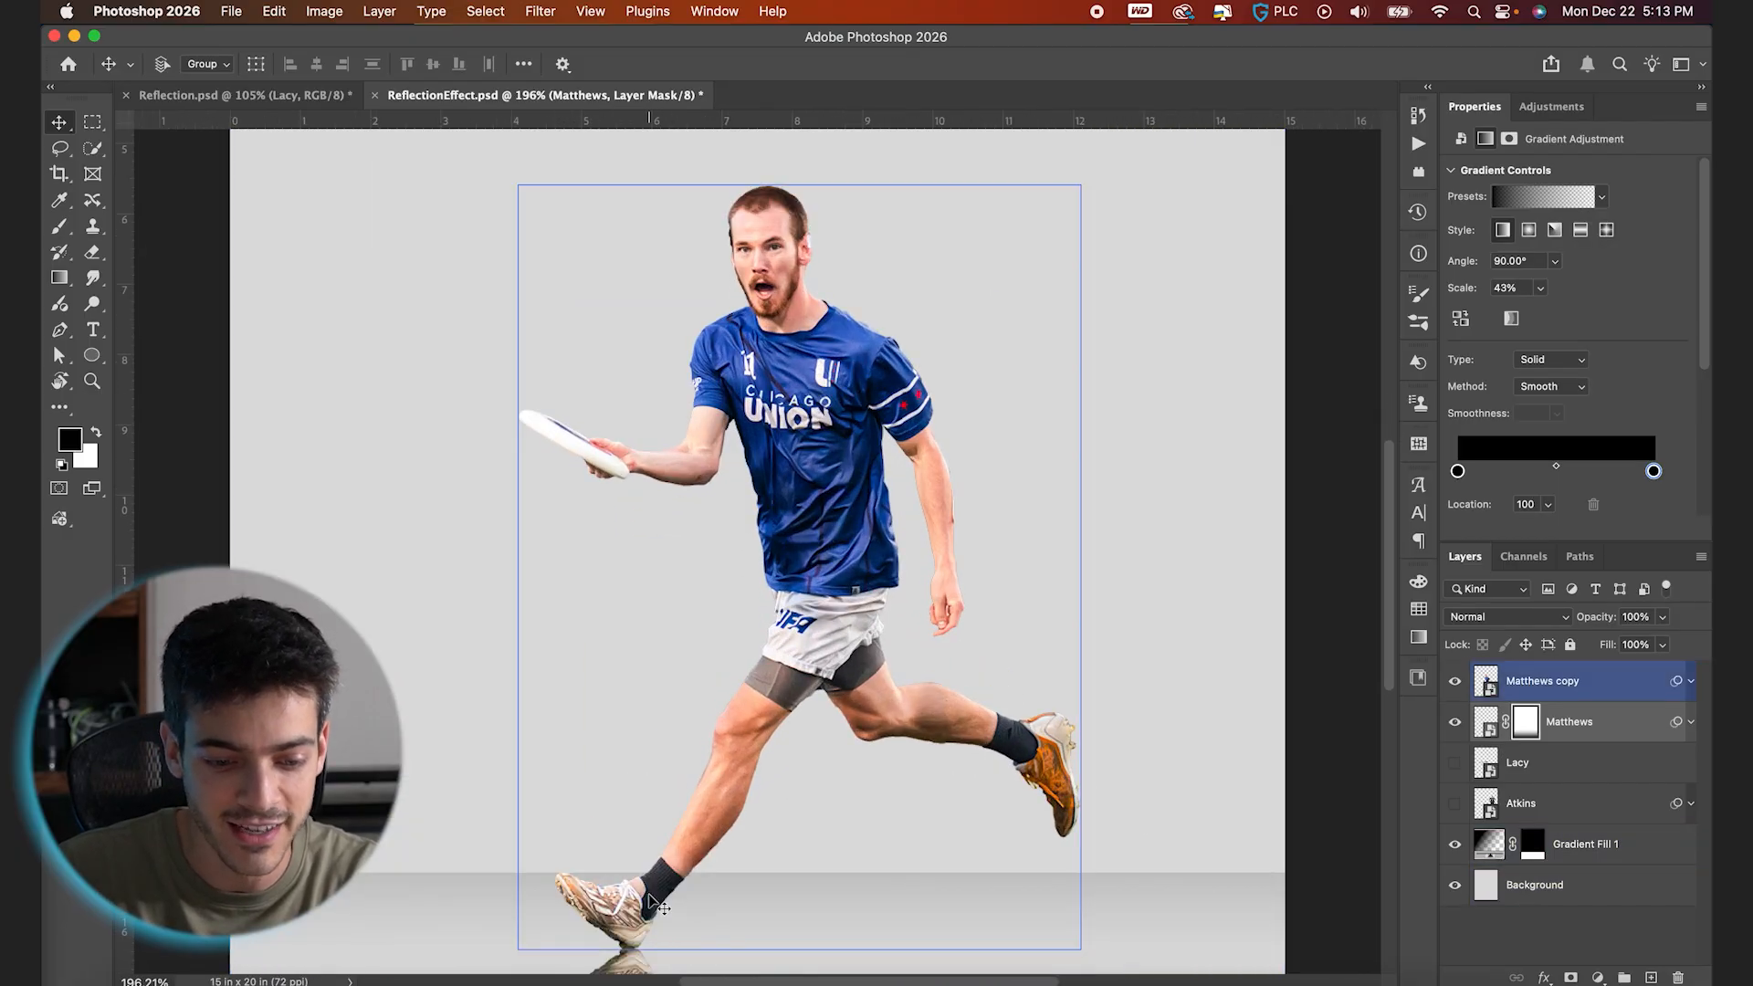
{"action": "left_click", "coordinate": [645, 812]}
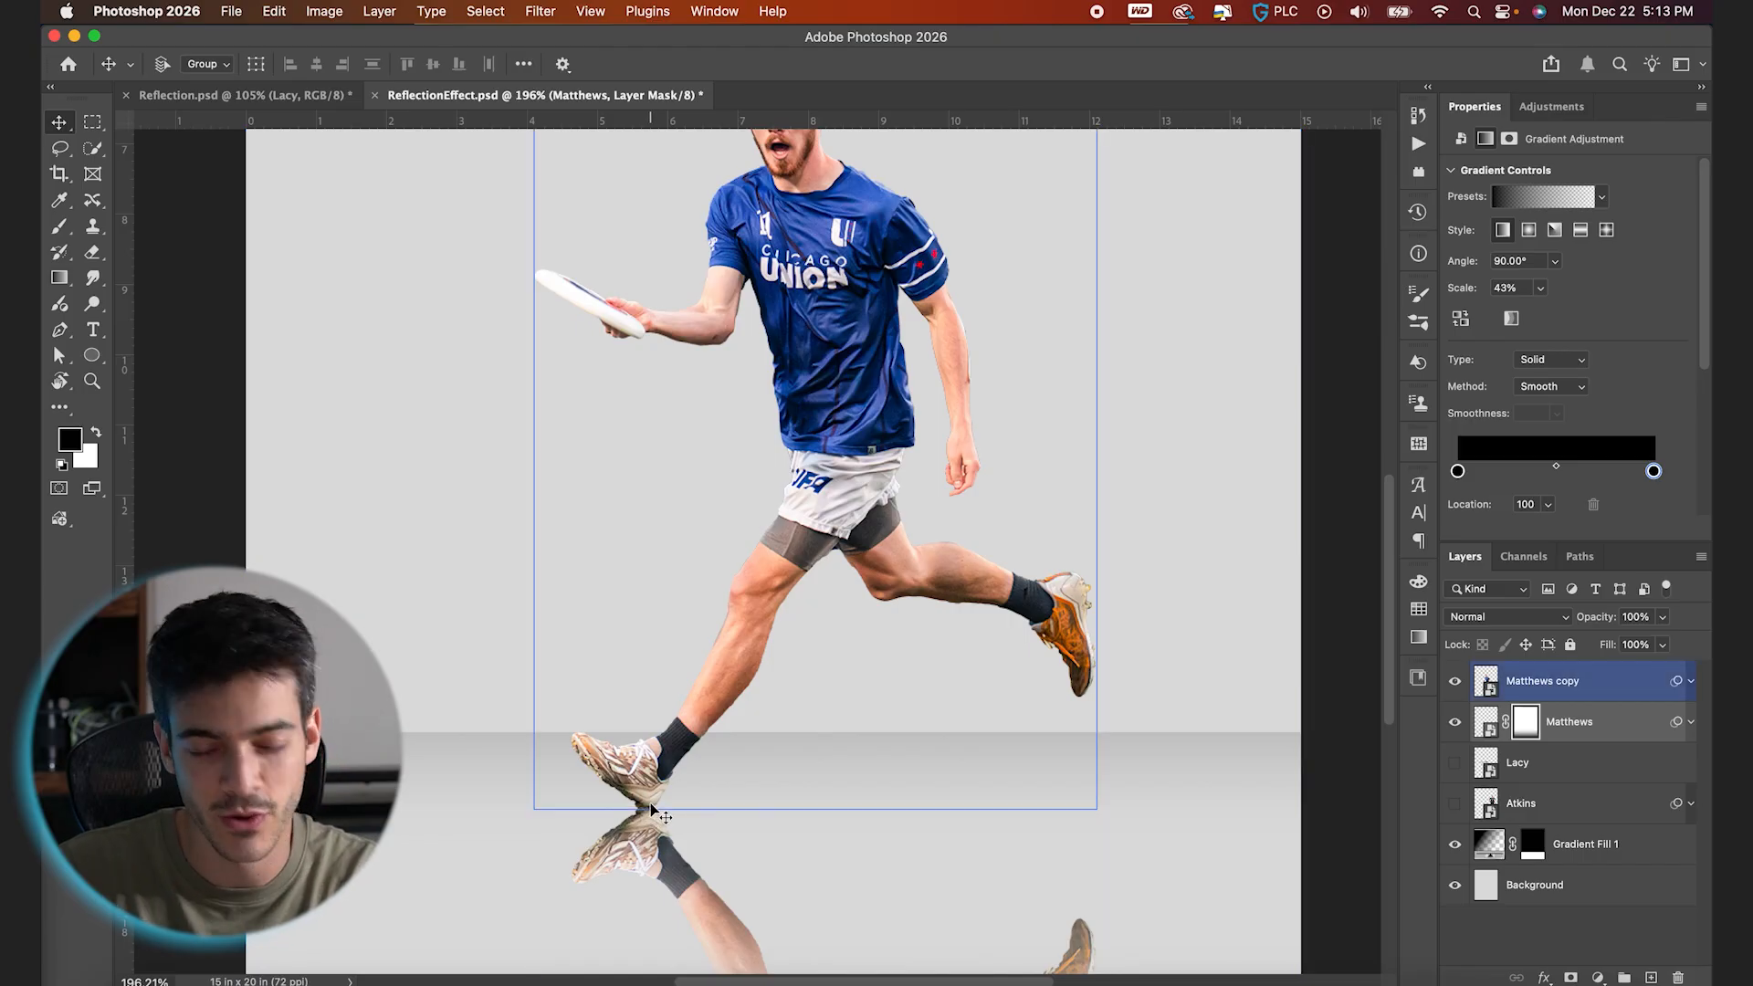
{"action": "left_click", "coordinate": [617, 833]}
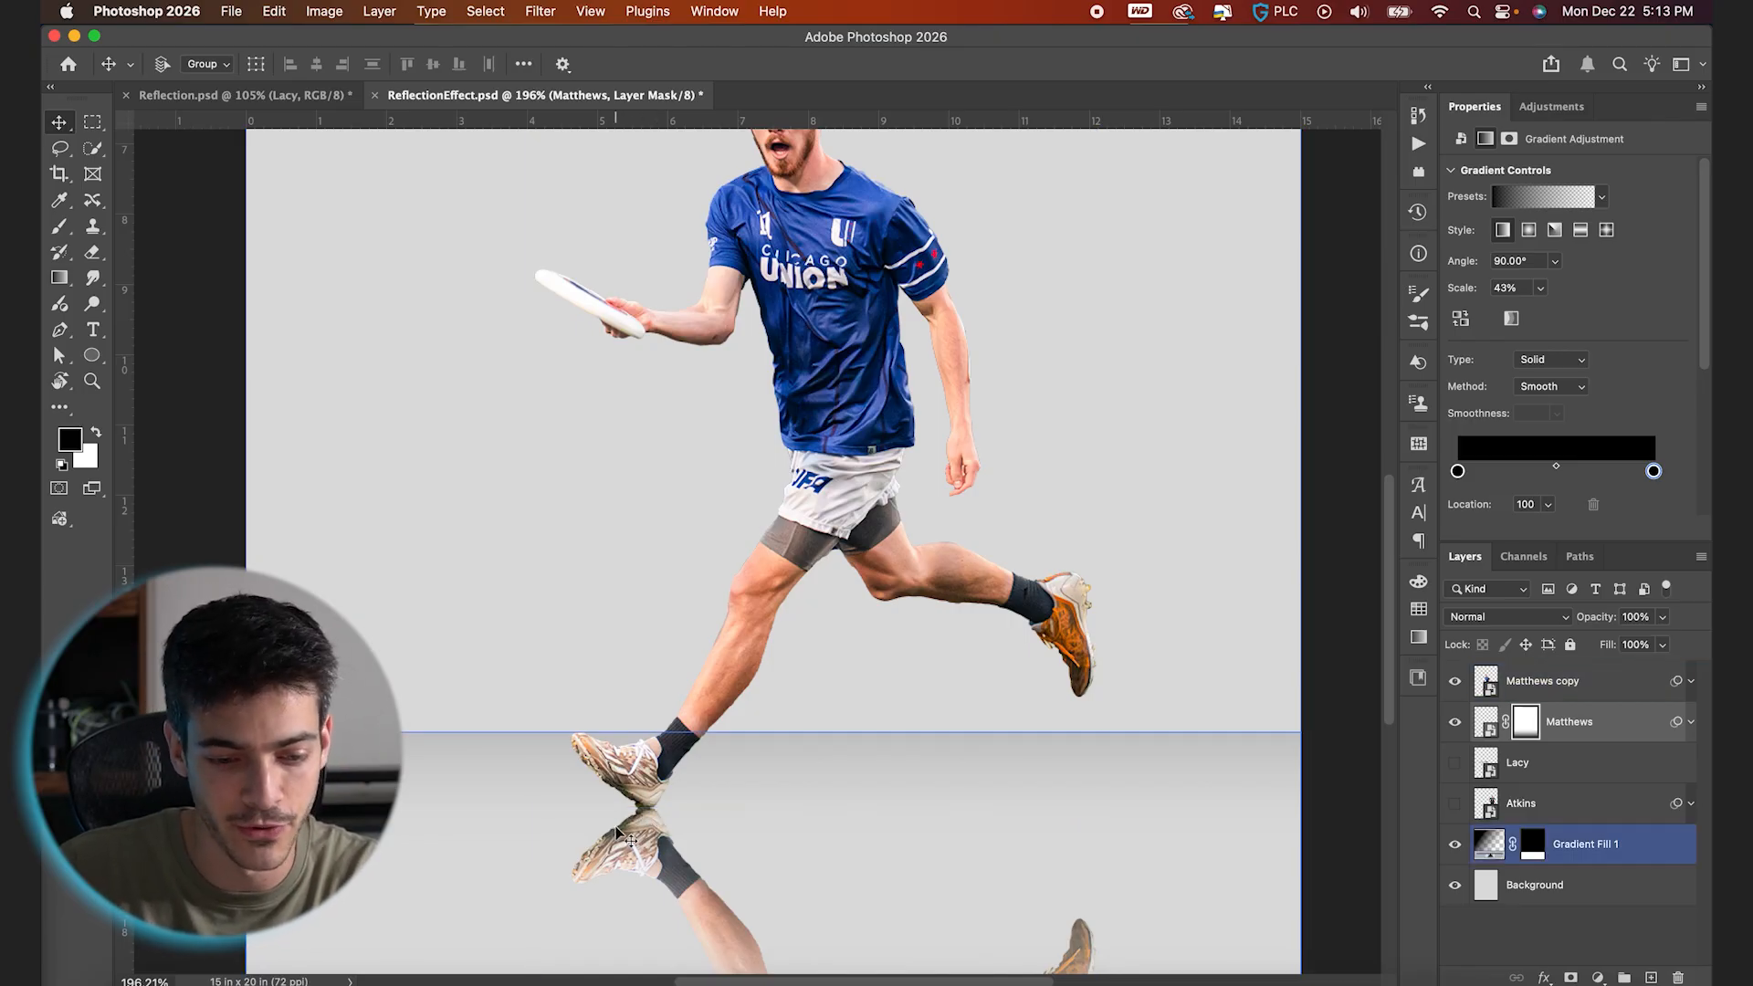
{"action": "left_click", "coordinate": [628, 839]}
{"action": "left_click", "coordinate": [613, 773]}
{"action": "left_click", "coordinate": [634, 807]}
{"action": "left_click", "coordinate": [616, 760]}
{"action": "left_click", "coordinate": [687, 786]}
Group the blue-jersey player with his reflection and name the group Ex 1
{"action": "key", "text": "super+0"}
{"action": "left_click", "coordinate": [1564, 694]}
{"action": "left_click", "coordinate": [1569, 721], "text": "shift"}
{"action": "left_click_drag", "start_coordinate": [1569, 721], "coordinate": [1625, 977]}
{"action": "double_click", "coordinate": [1528, 673]}
{"action": "type", "text": "Ex 1"}
{"action": "key", "text": "Return"}
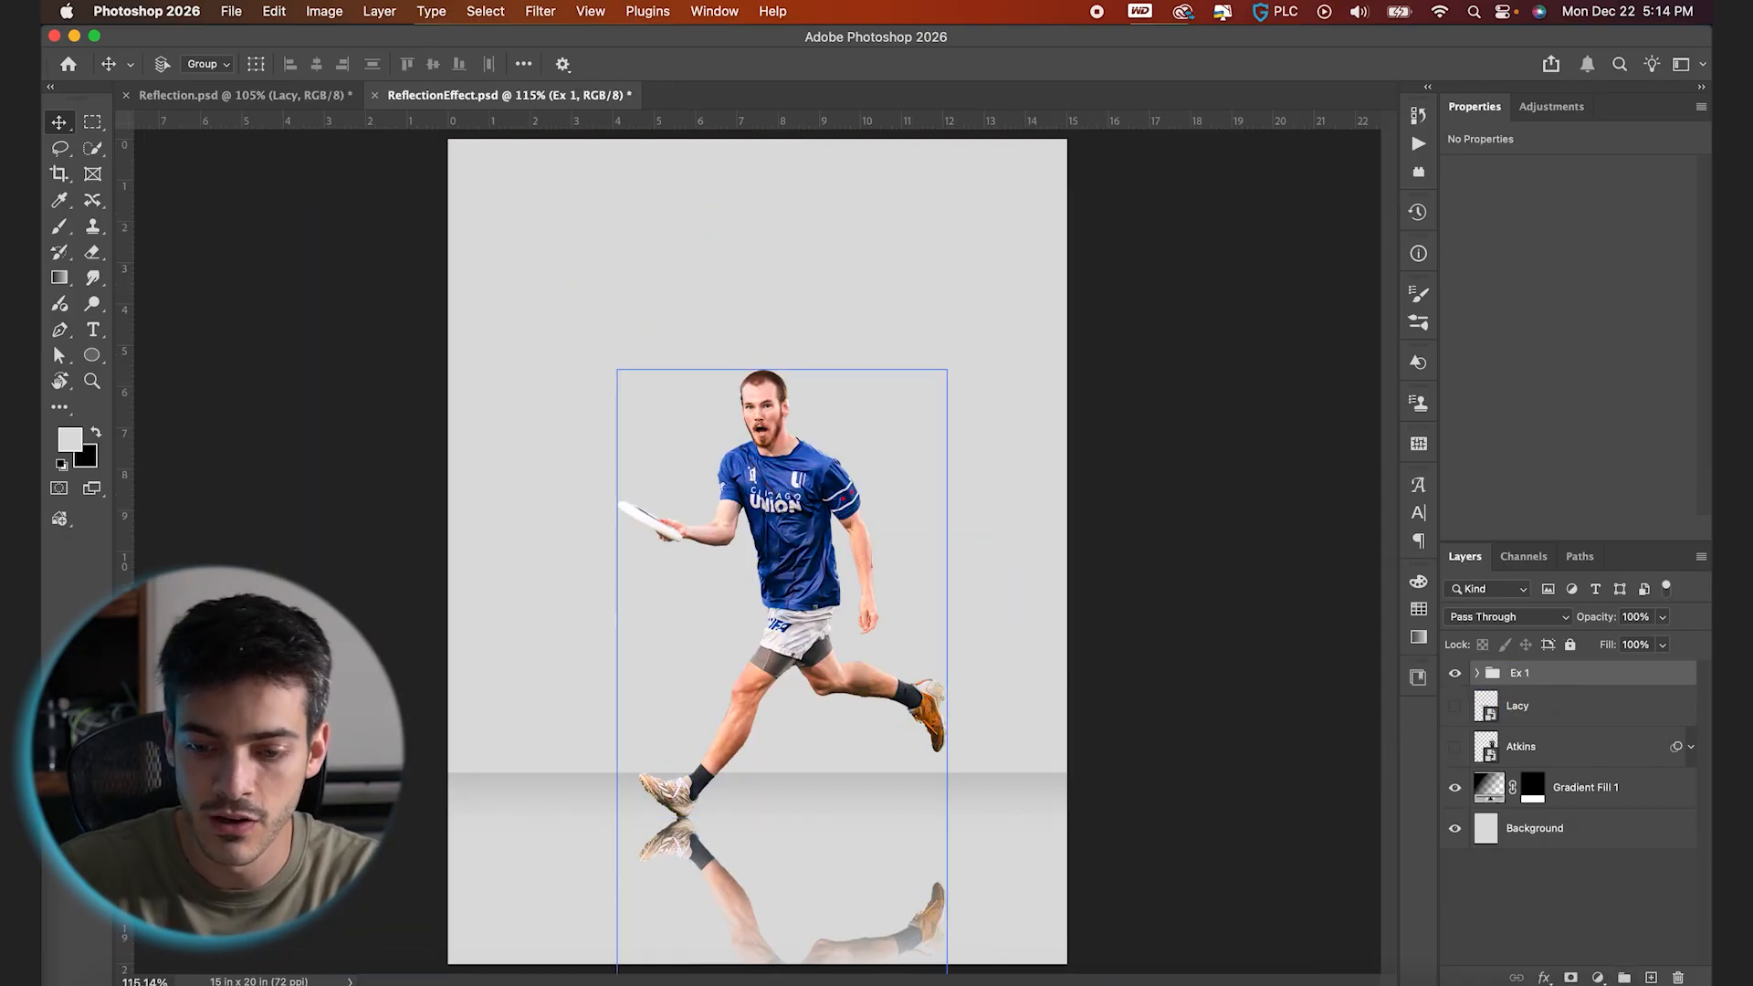
Hide the Ex 1 group, show the white-cap player, and position him at about X 1.01 in, Y 8.04 in
{"action": "left_click", "coordinate": [1456, 673]}
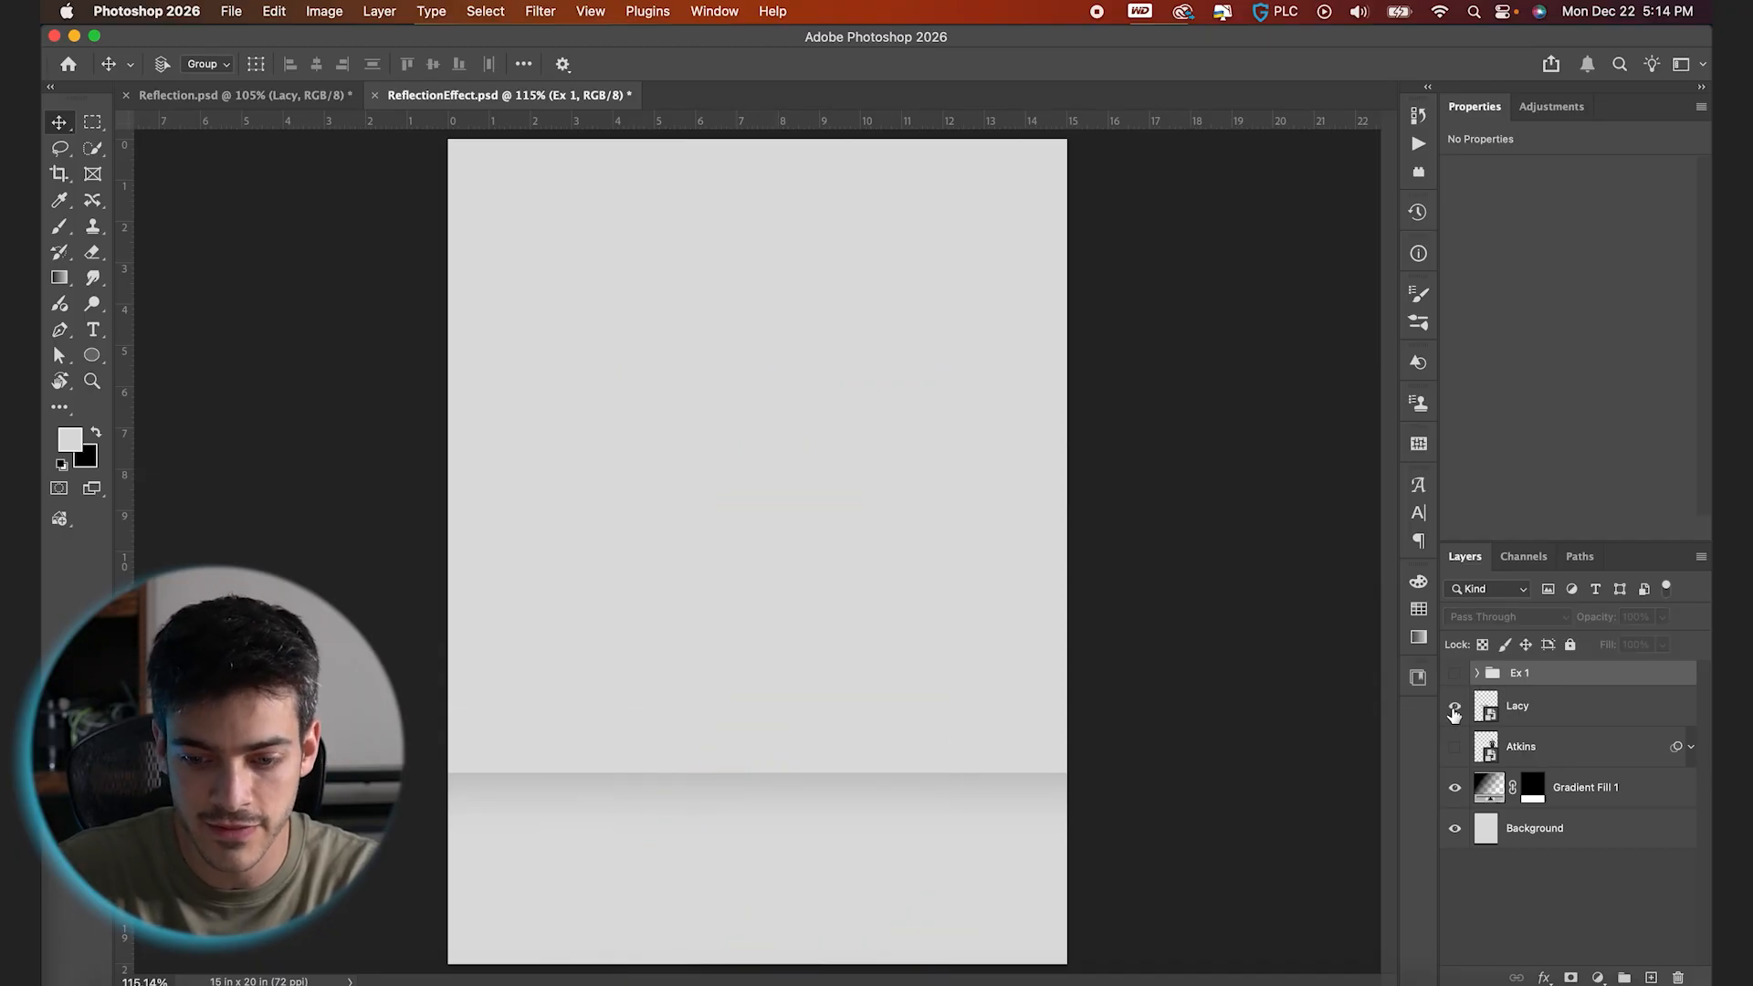
{"action": "left_click", "coordinate": [1456, 706]}
{"action": "left_click_drag", "start_coordinate": [968, 776], "coordinate": [971, 767]}
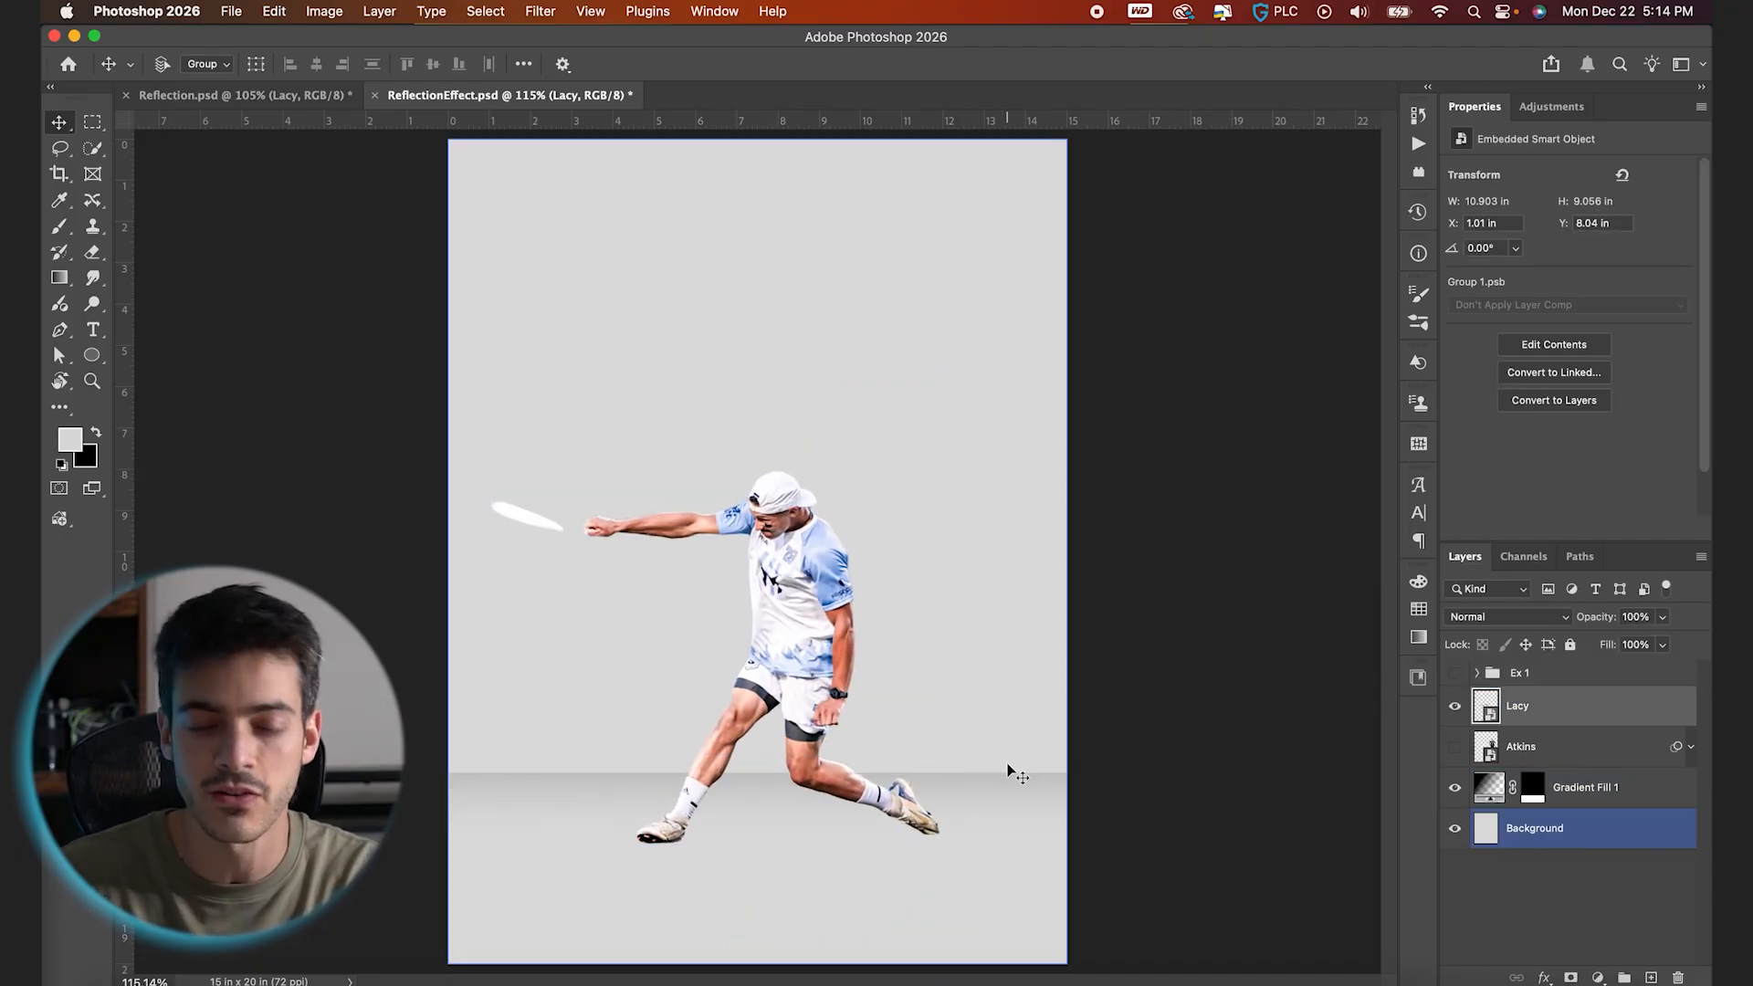
Duplicate the white-cap player's layer and flip the copy vertically
{"action": "left_click", "coordinate": [1005, 771], "text": "alt"}
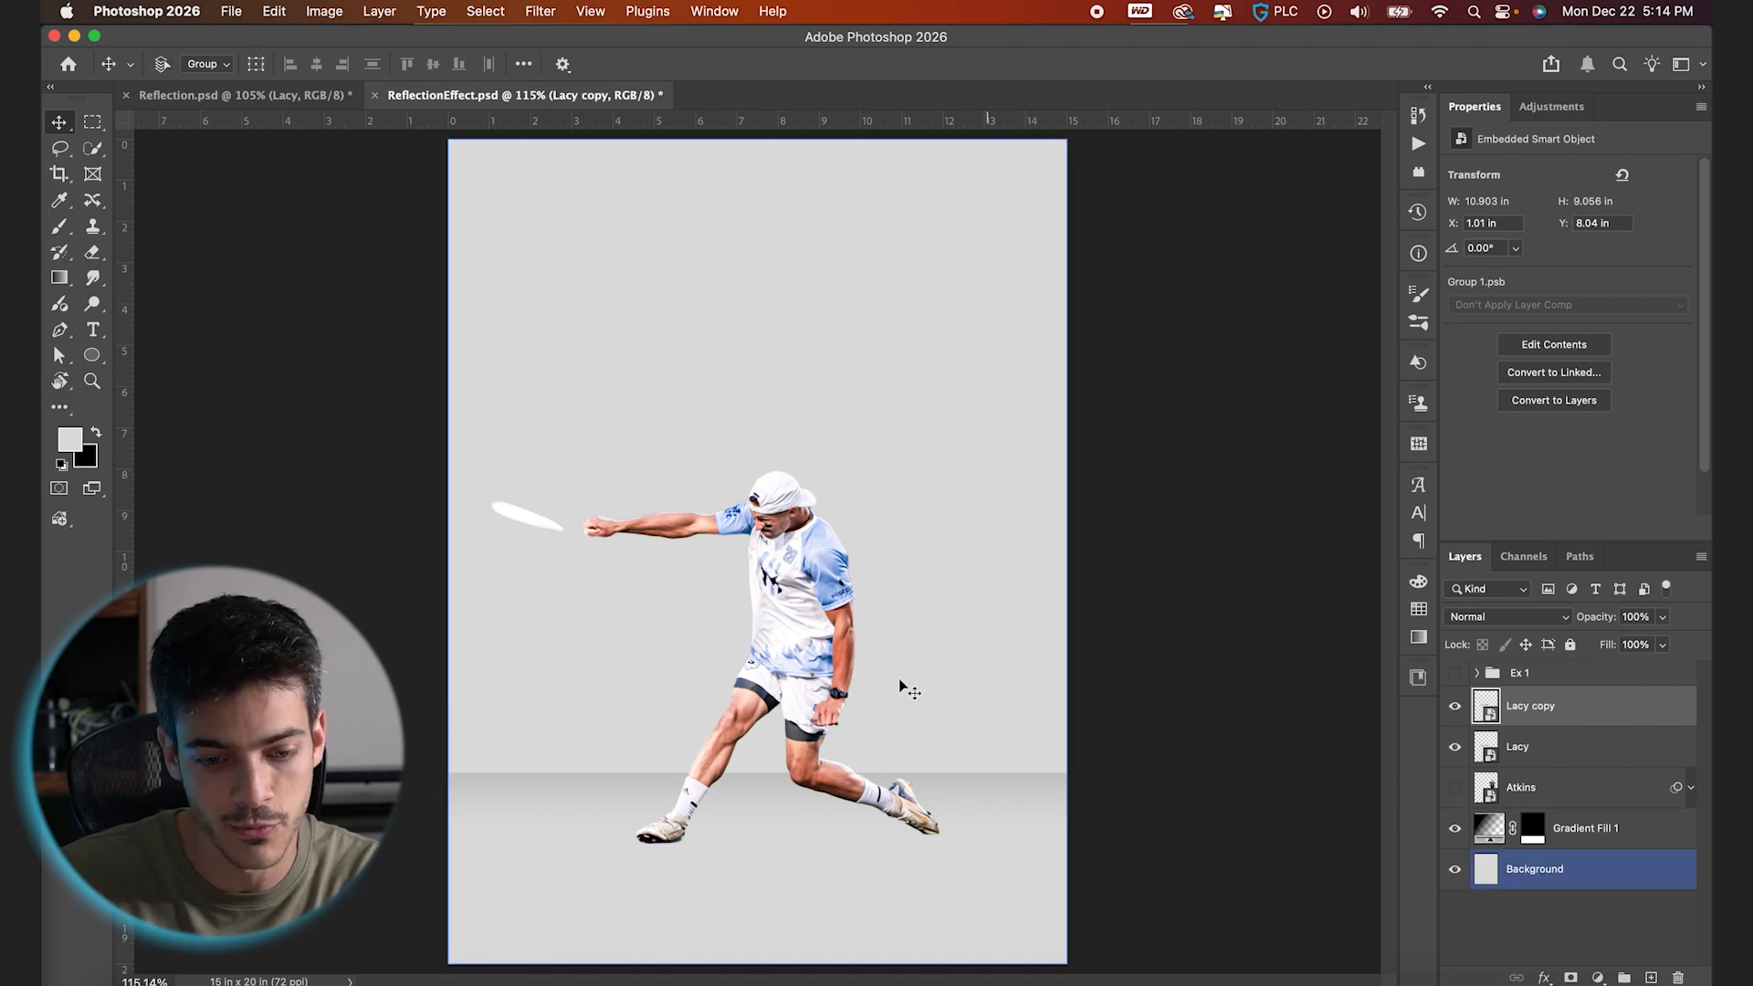
{"action": "left_click", "coordinate": [285, 11]}
{"action": "mouse_move", "coordinate": [497, 485]}
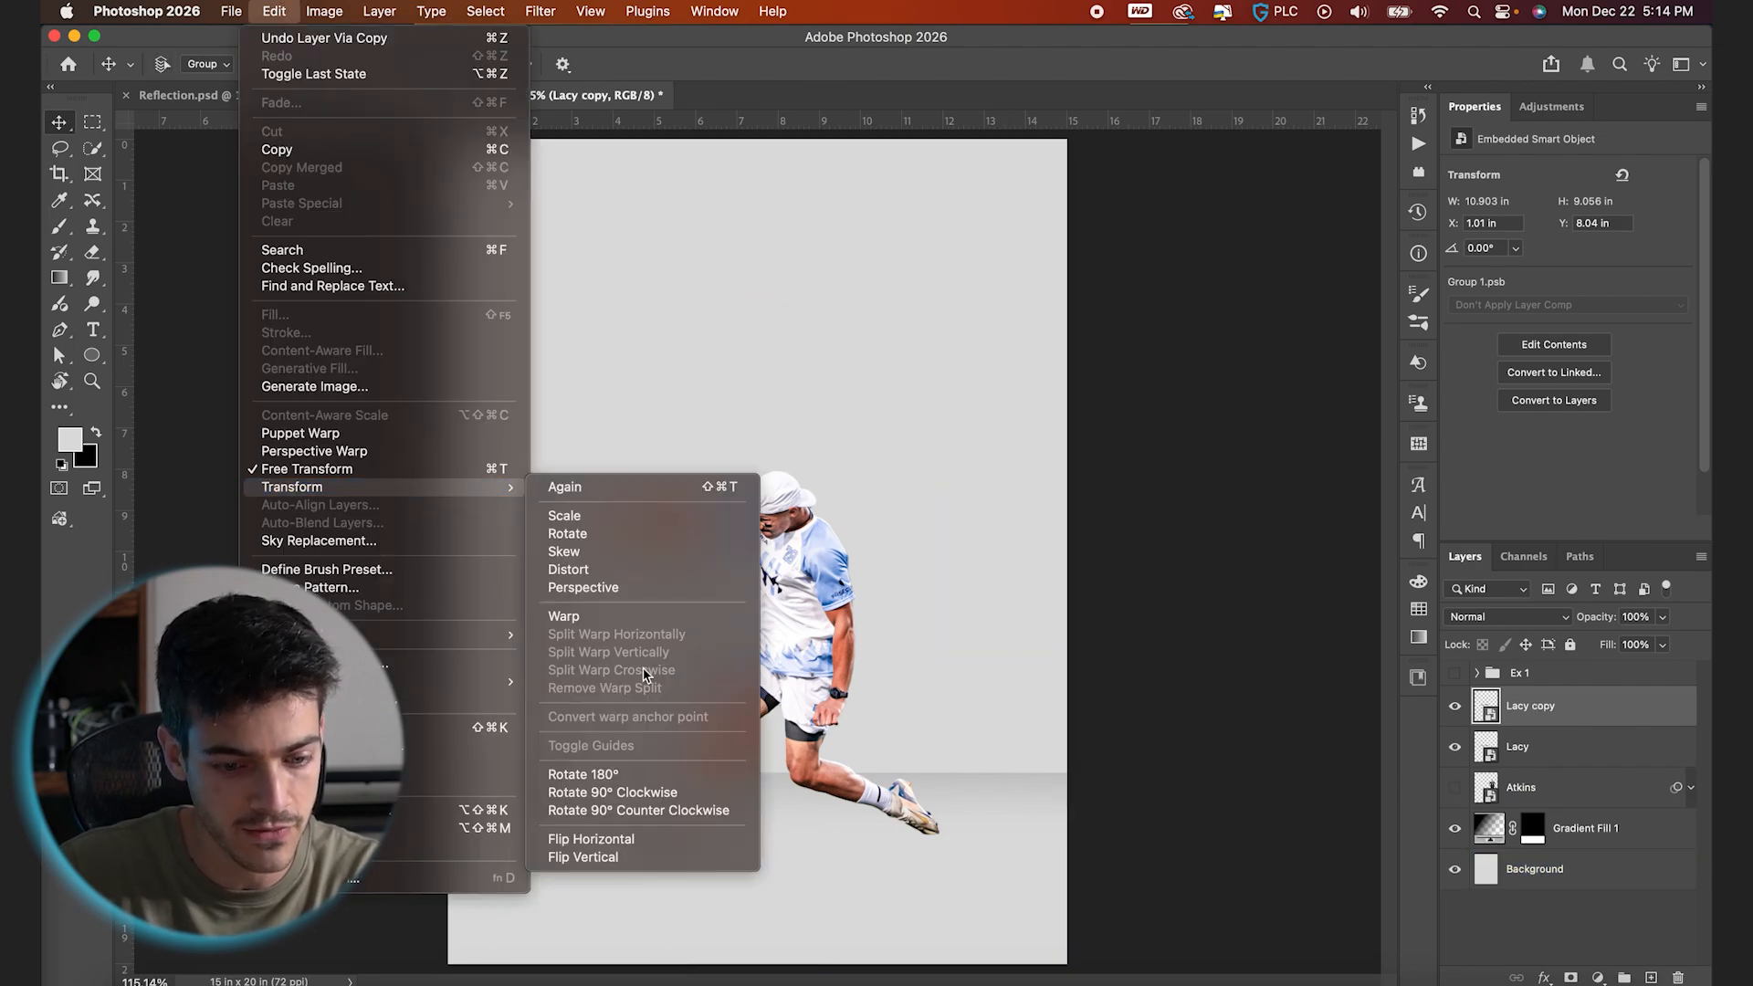
{"action": "left_click", "coordinate": [583, 857]}
Move the flipped white-cap player below the original so the front shoes meet, at about X 1.02 in, Y 16.98 in
{"action": "left_click_drag", "start_coordinate": [783, 572], "coordinate": [782, 573]}
{"action": "left_click_drag", "start_coordinate": [772, 453], "coordinate": [773, 827]}
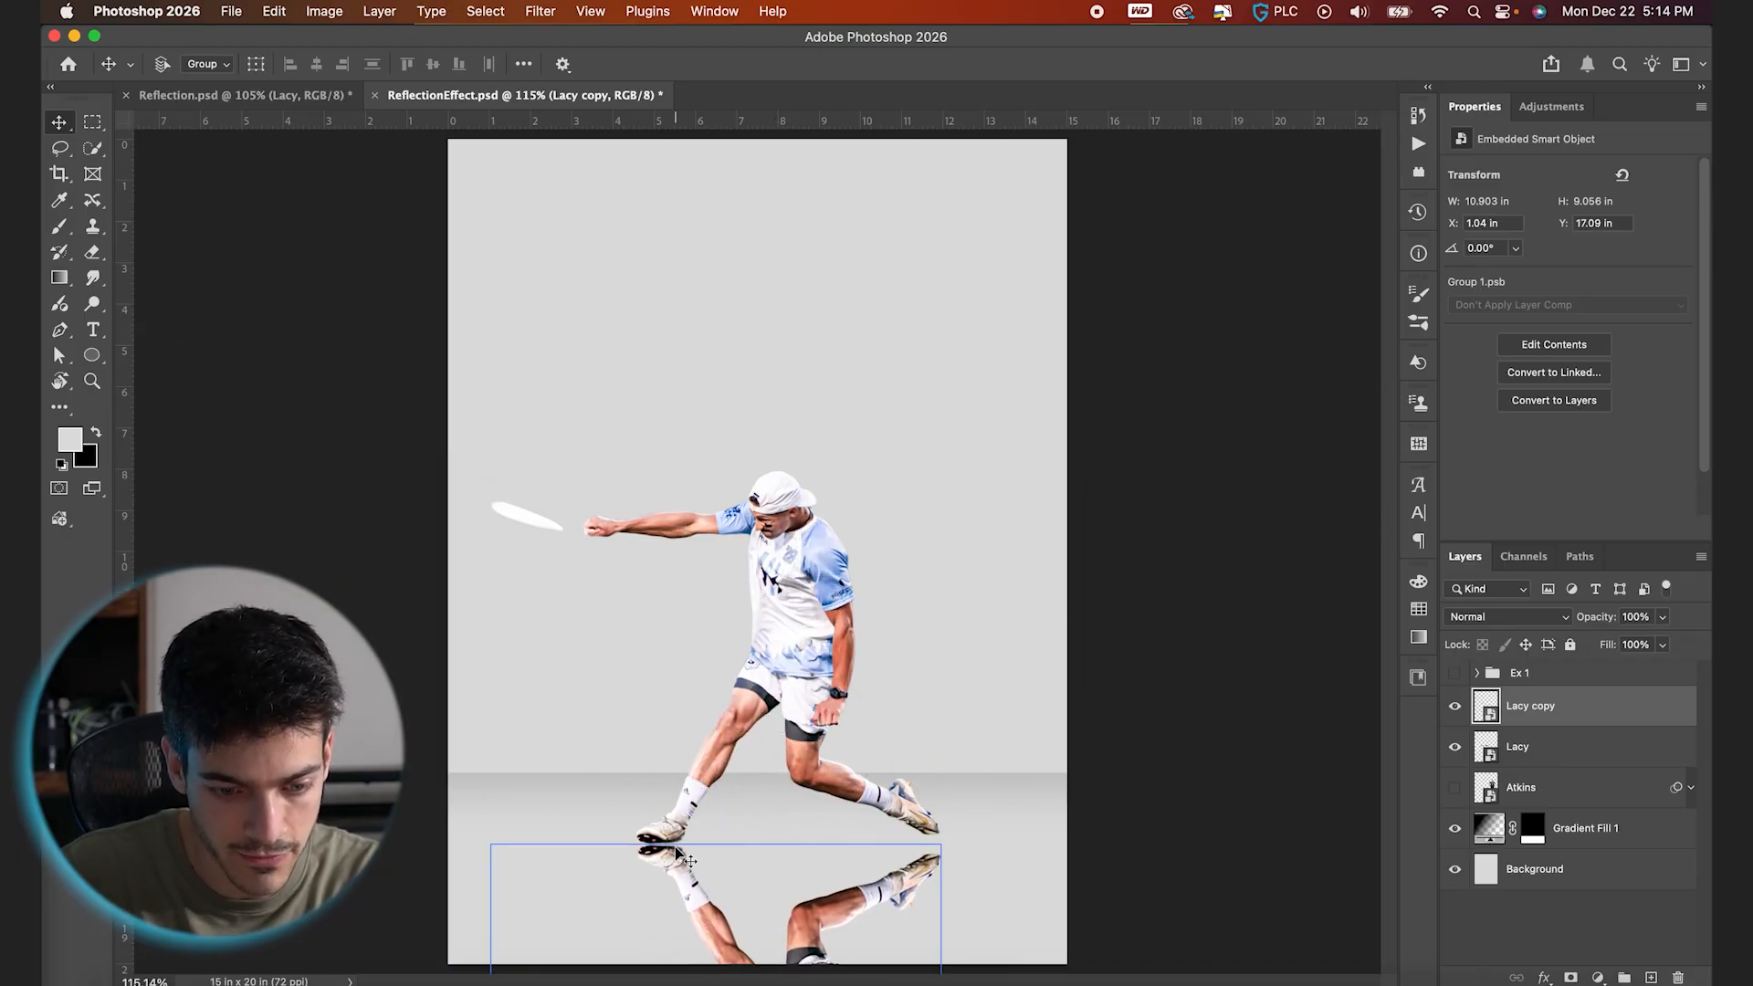
{"action": "key", "text": "Up"}
{"action": "key", "text": "Up"}
{"action": "key", "text": "Up"}
{"action": "key", "text": "Up"}
{"action": "key", "text": "Up"}
{"action": "key", "text": "Up"}
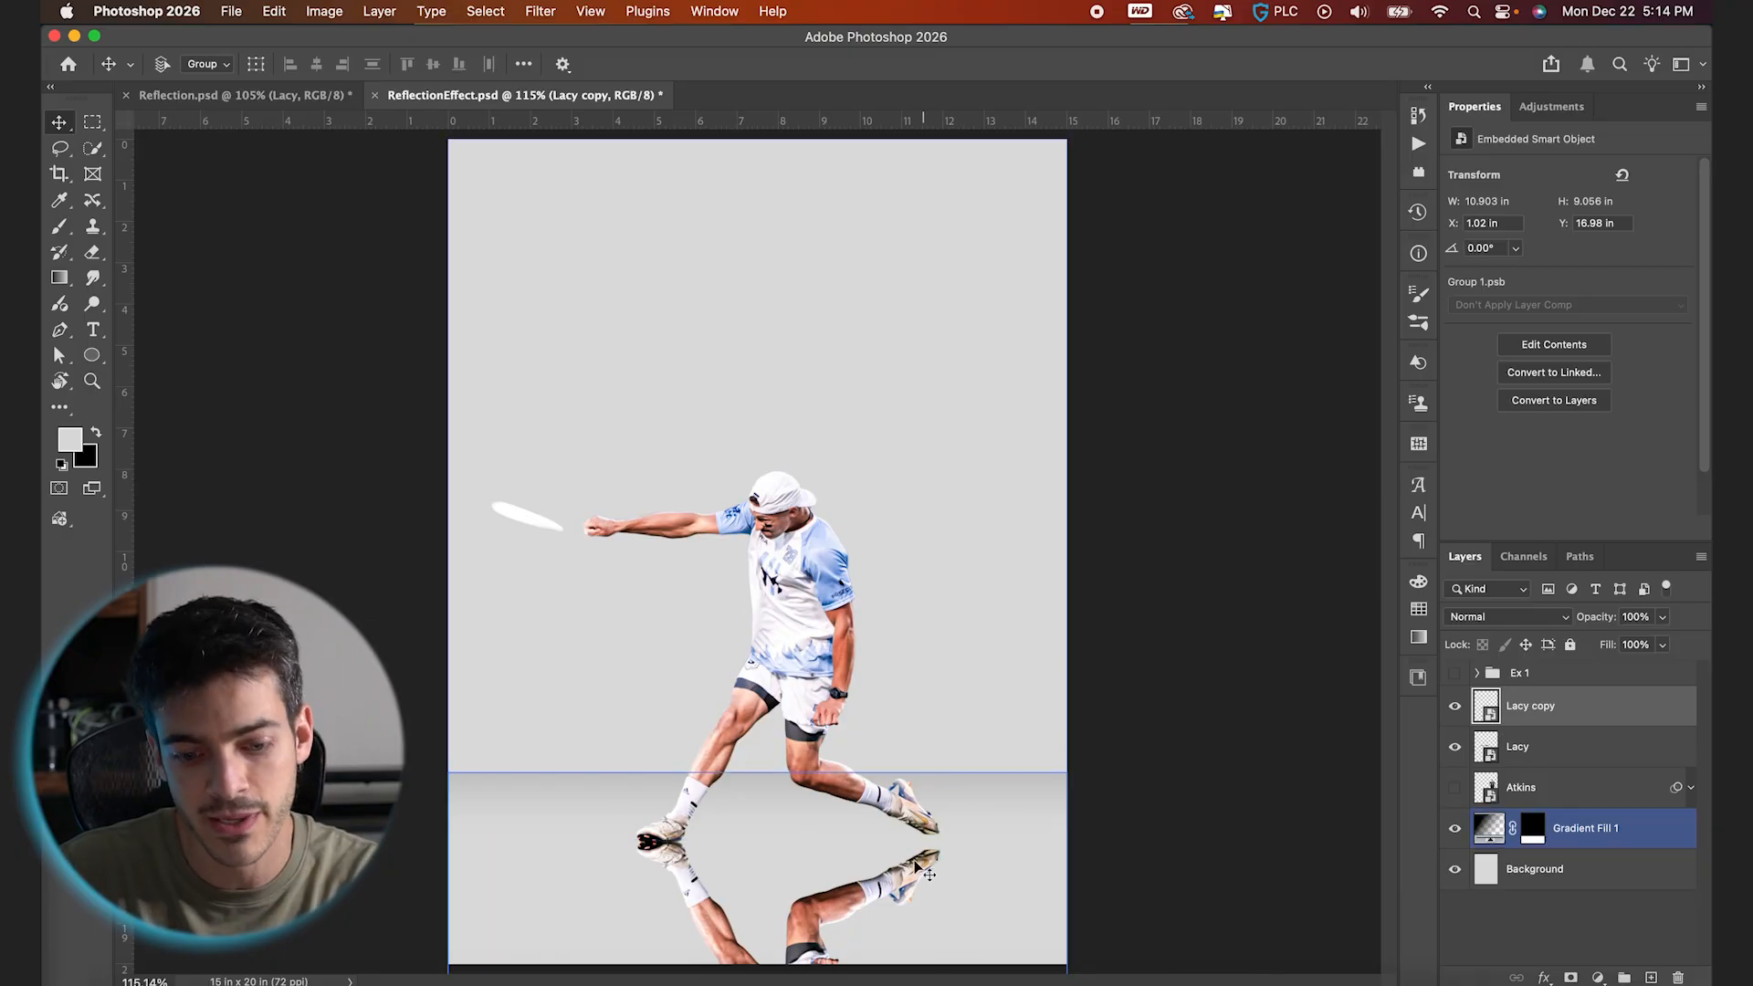
Rotate the flipped white-cap copy to -3.56° and reposition it at about X 1.52 in, Y 16.79 in so both shoes meet their reflections
{"action": "scroll", "coordinate": [936, 849], "scroll_direction": "up", "scroll_amount": 5}
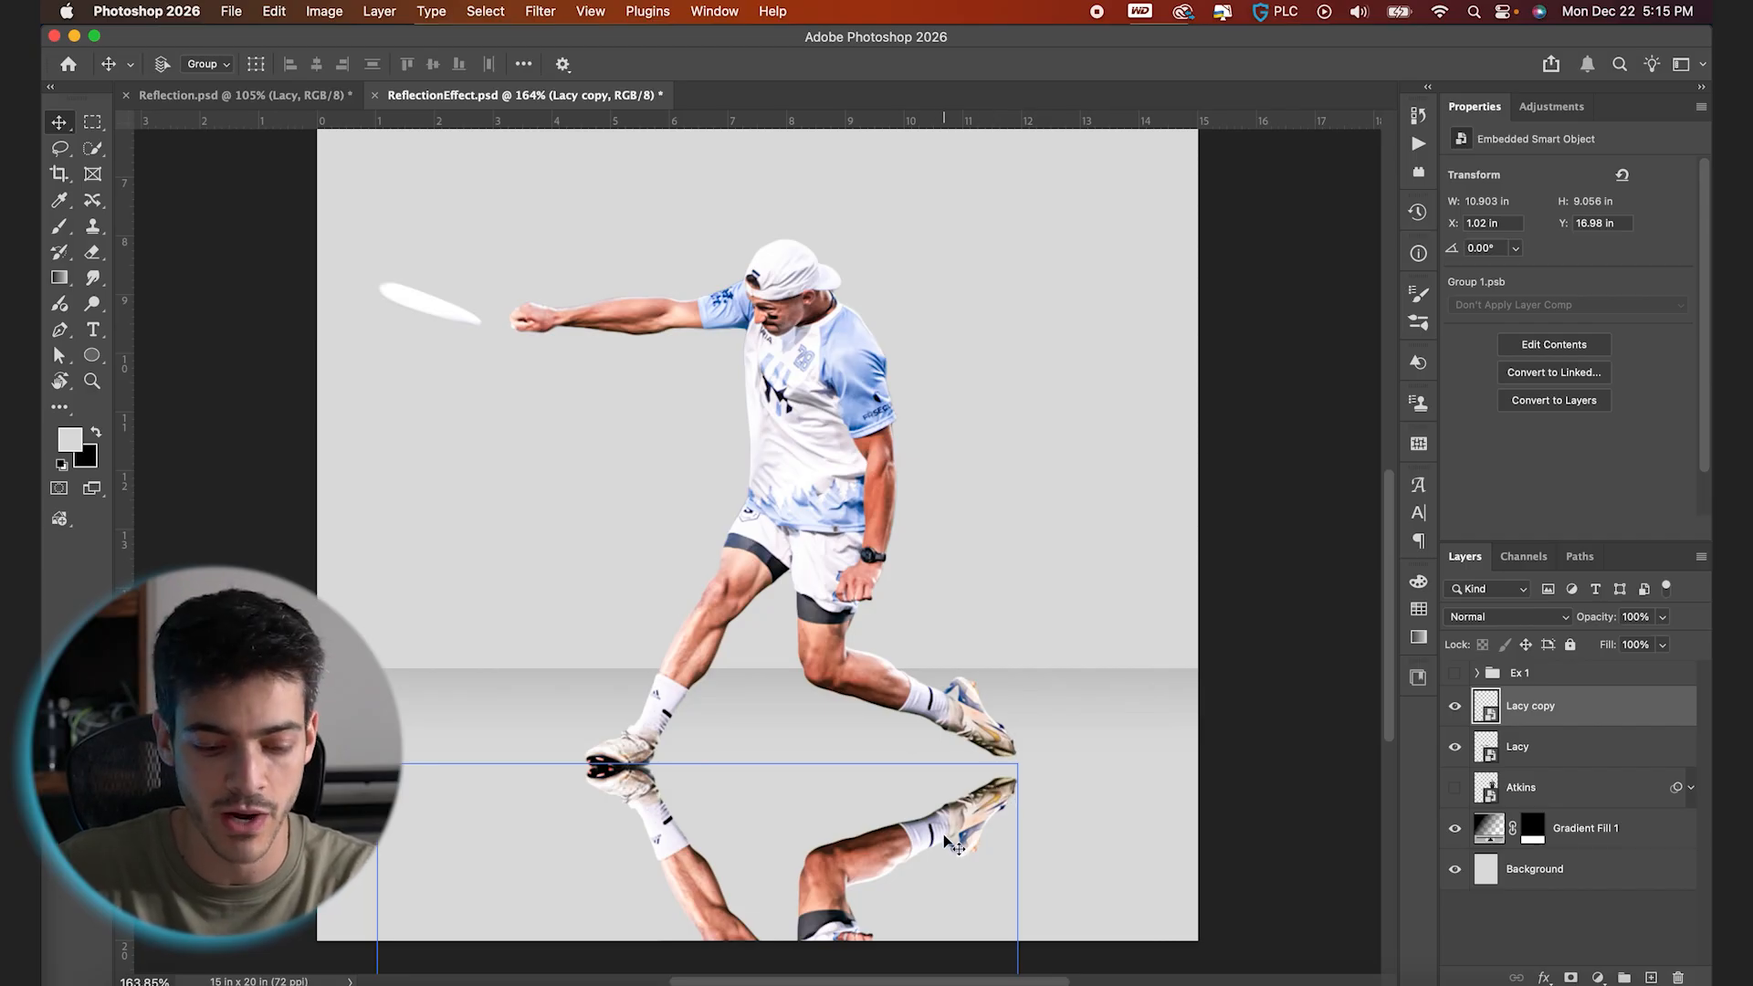
{"action": "key", "text": "super+t"}
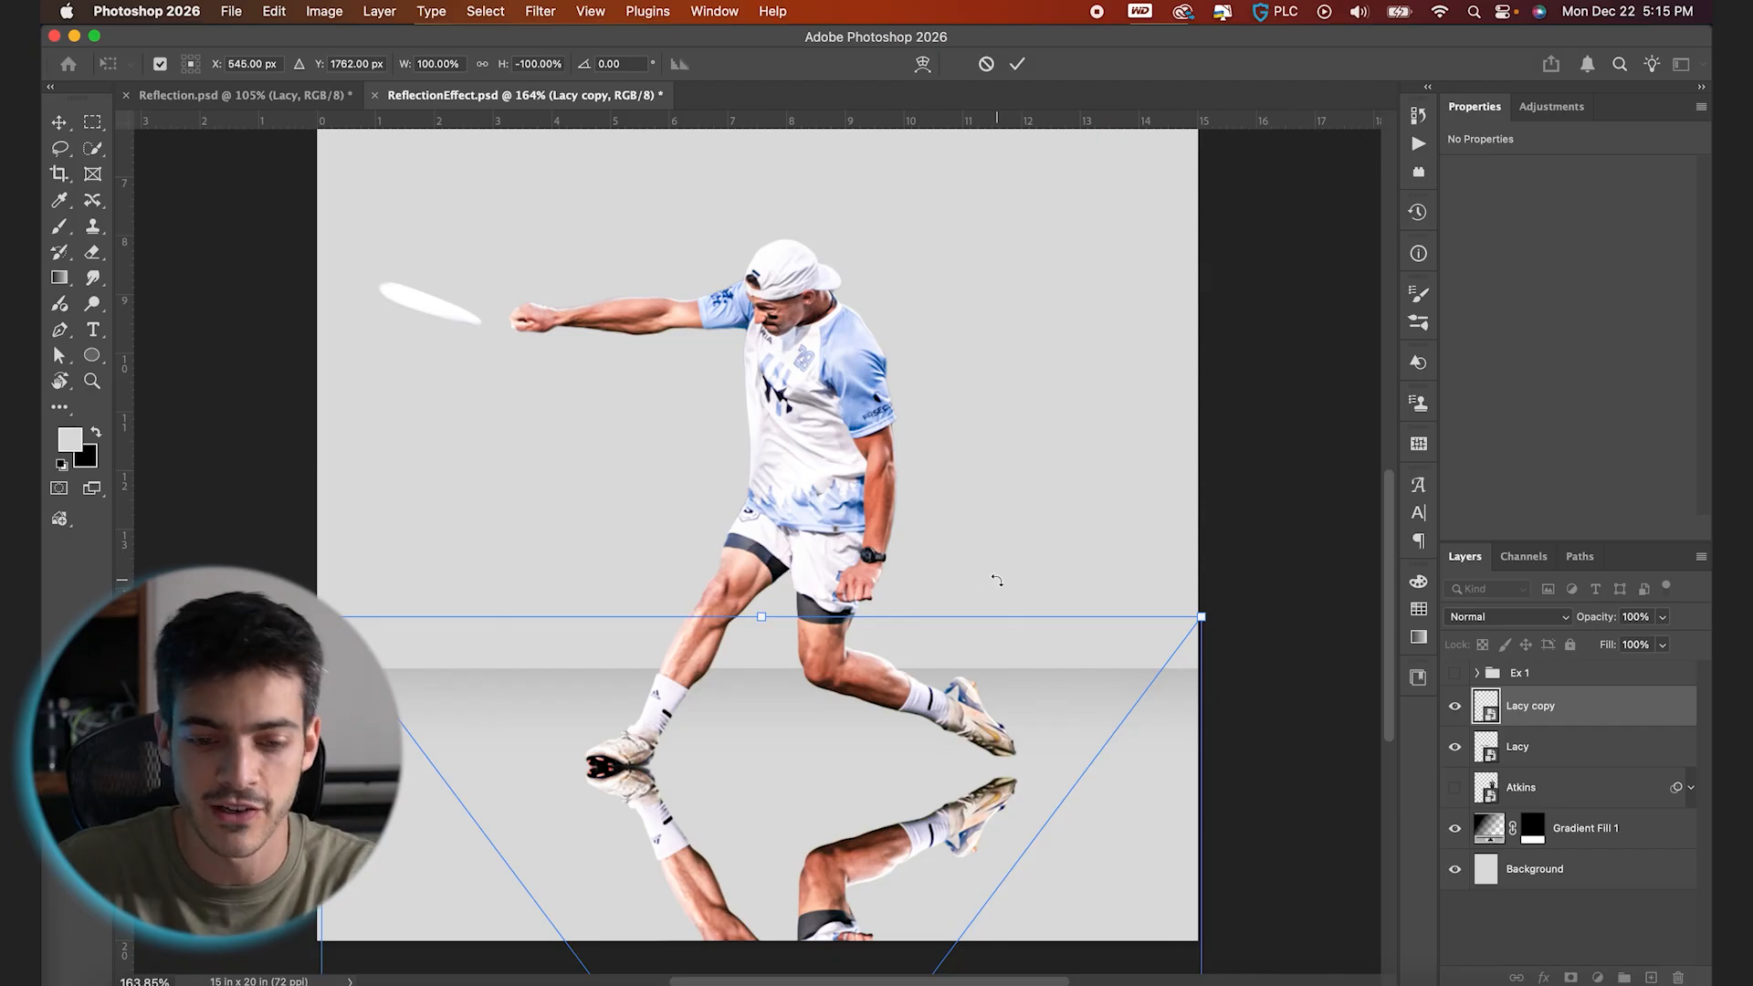
{"action": "left_click_drag", "start_coordinate": [992, 572], "coordinate": [977, 559]}
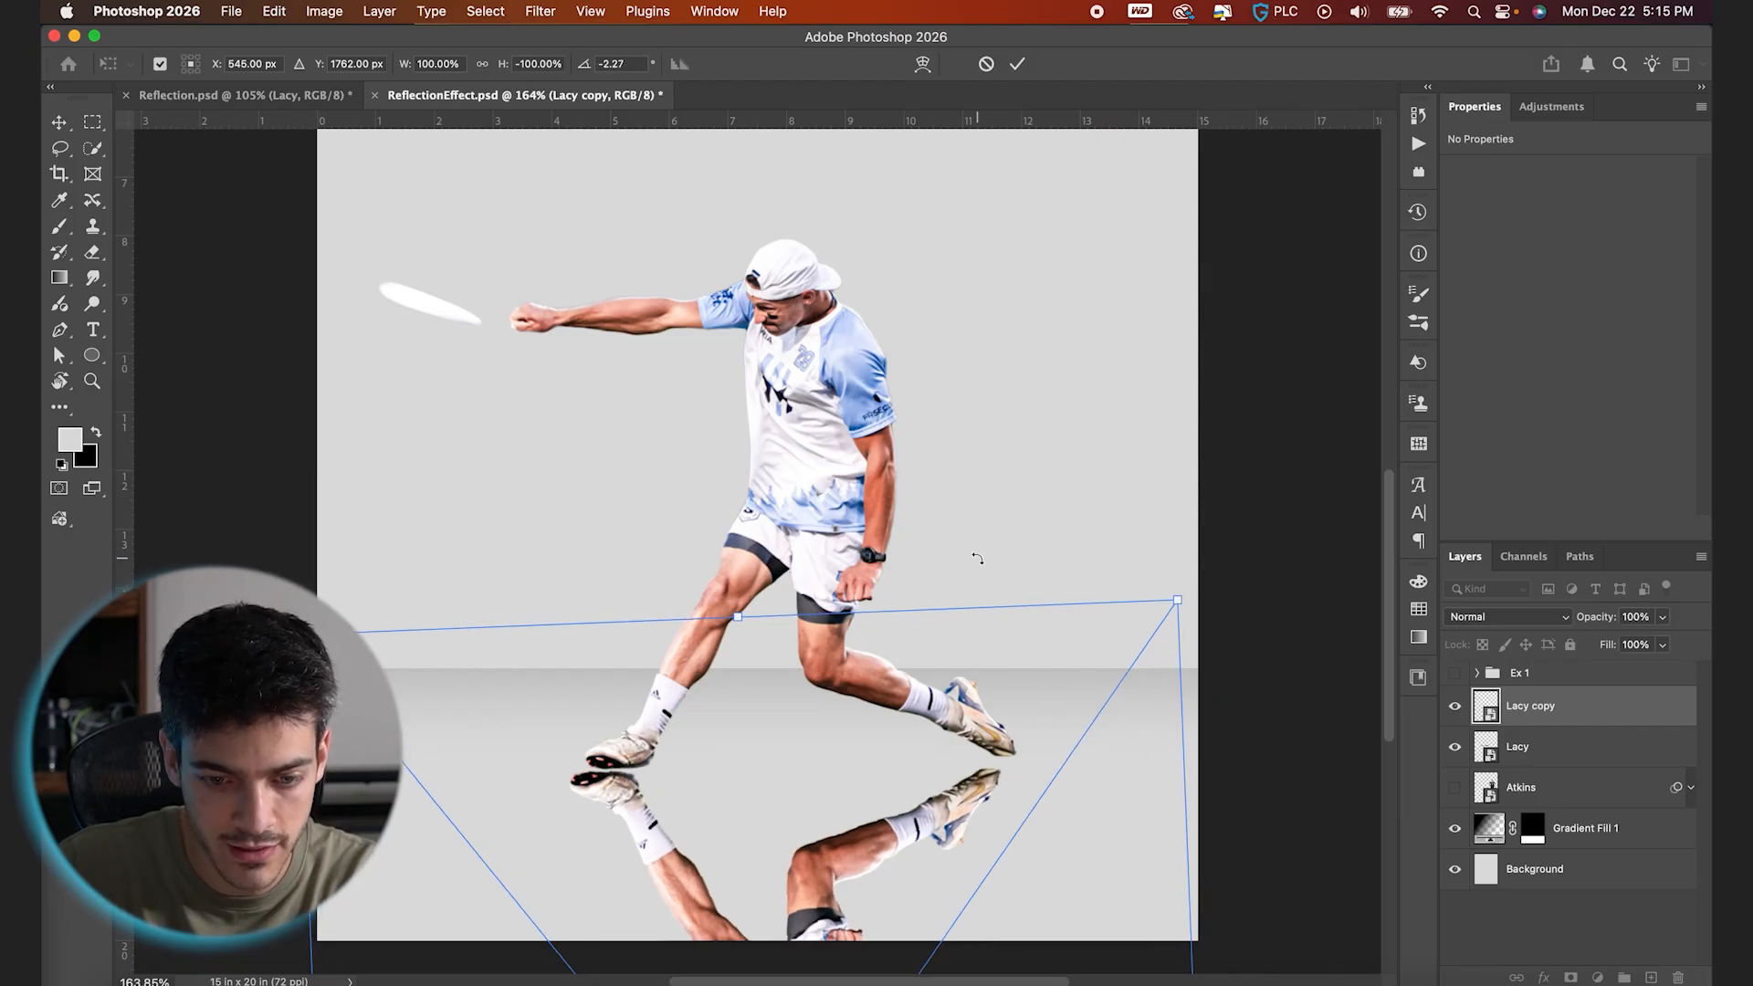
{"action": "left_click_drag", "start_coordinate": [940, 750], "coordinate": [956, 745]}
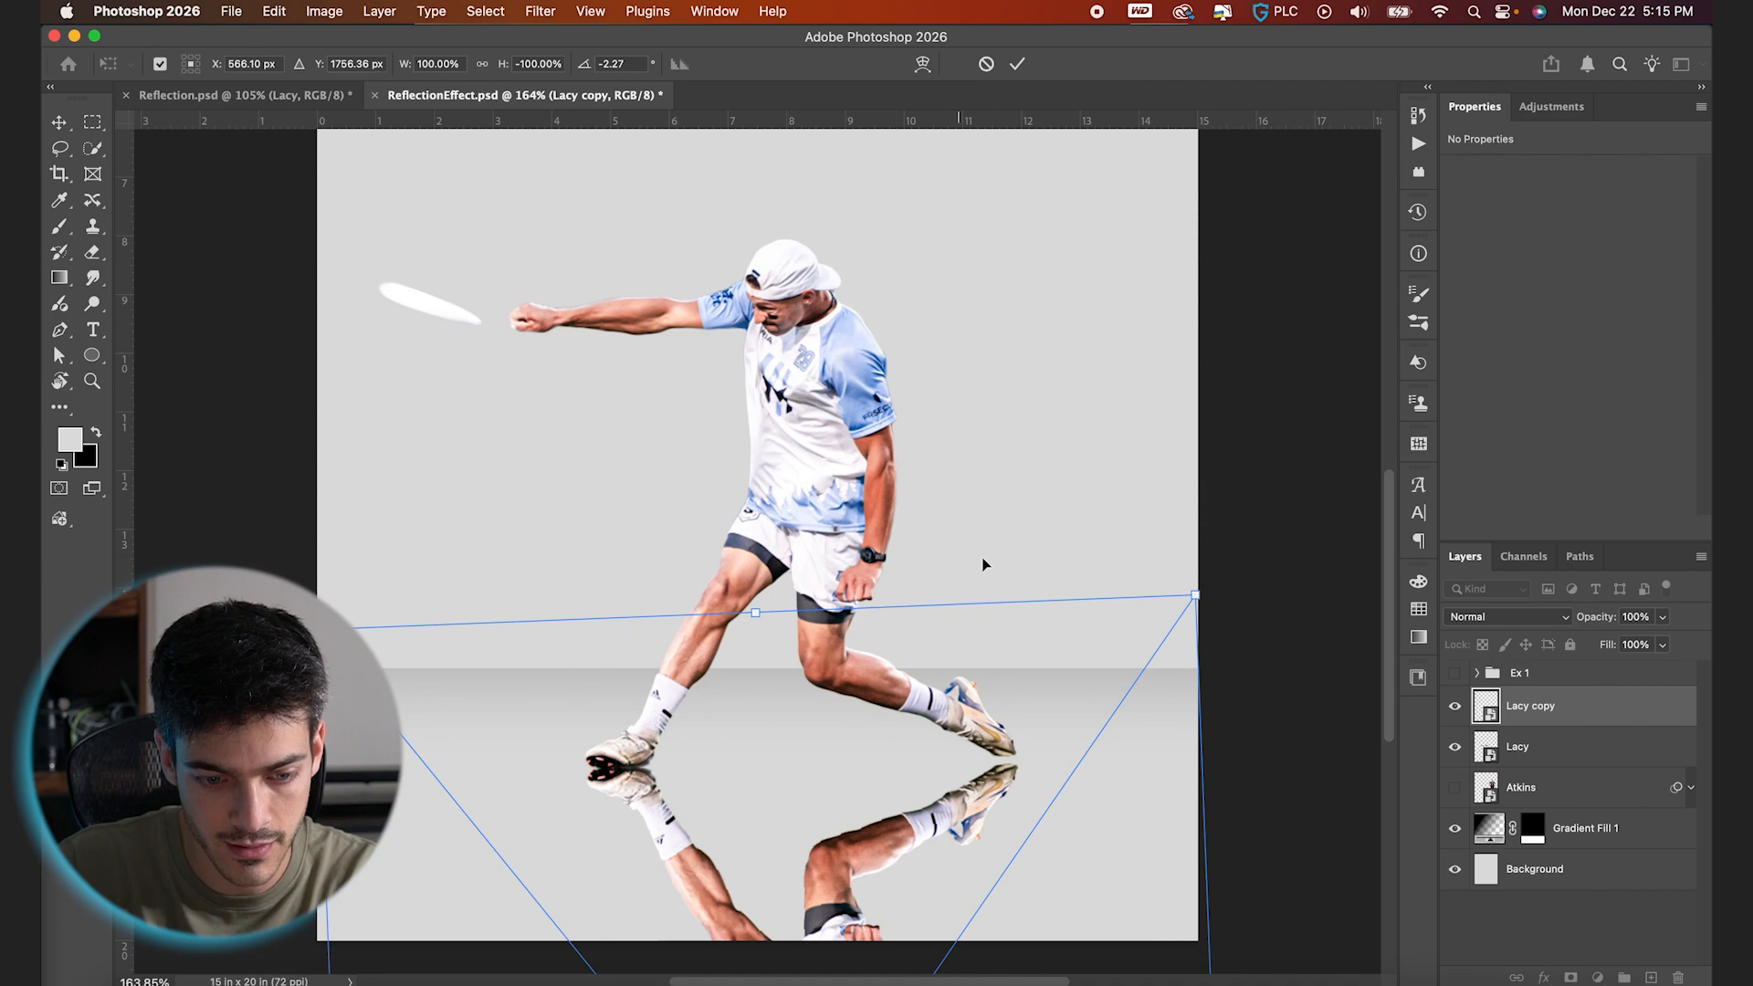
{"action": "left_click_drag", "start_coordinate": [985, 541], "coordinate": [971, 521]}
{"action": "left_click_drag", "start_coordinate": [930, 719], "coordinate": [941, 721]}
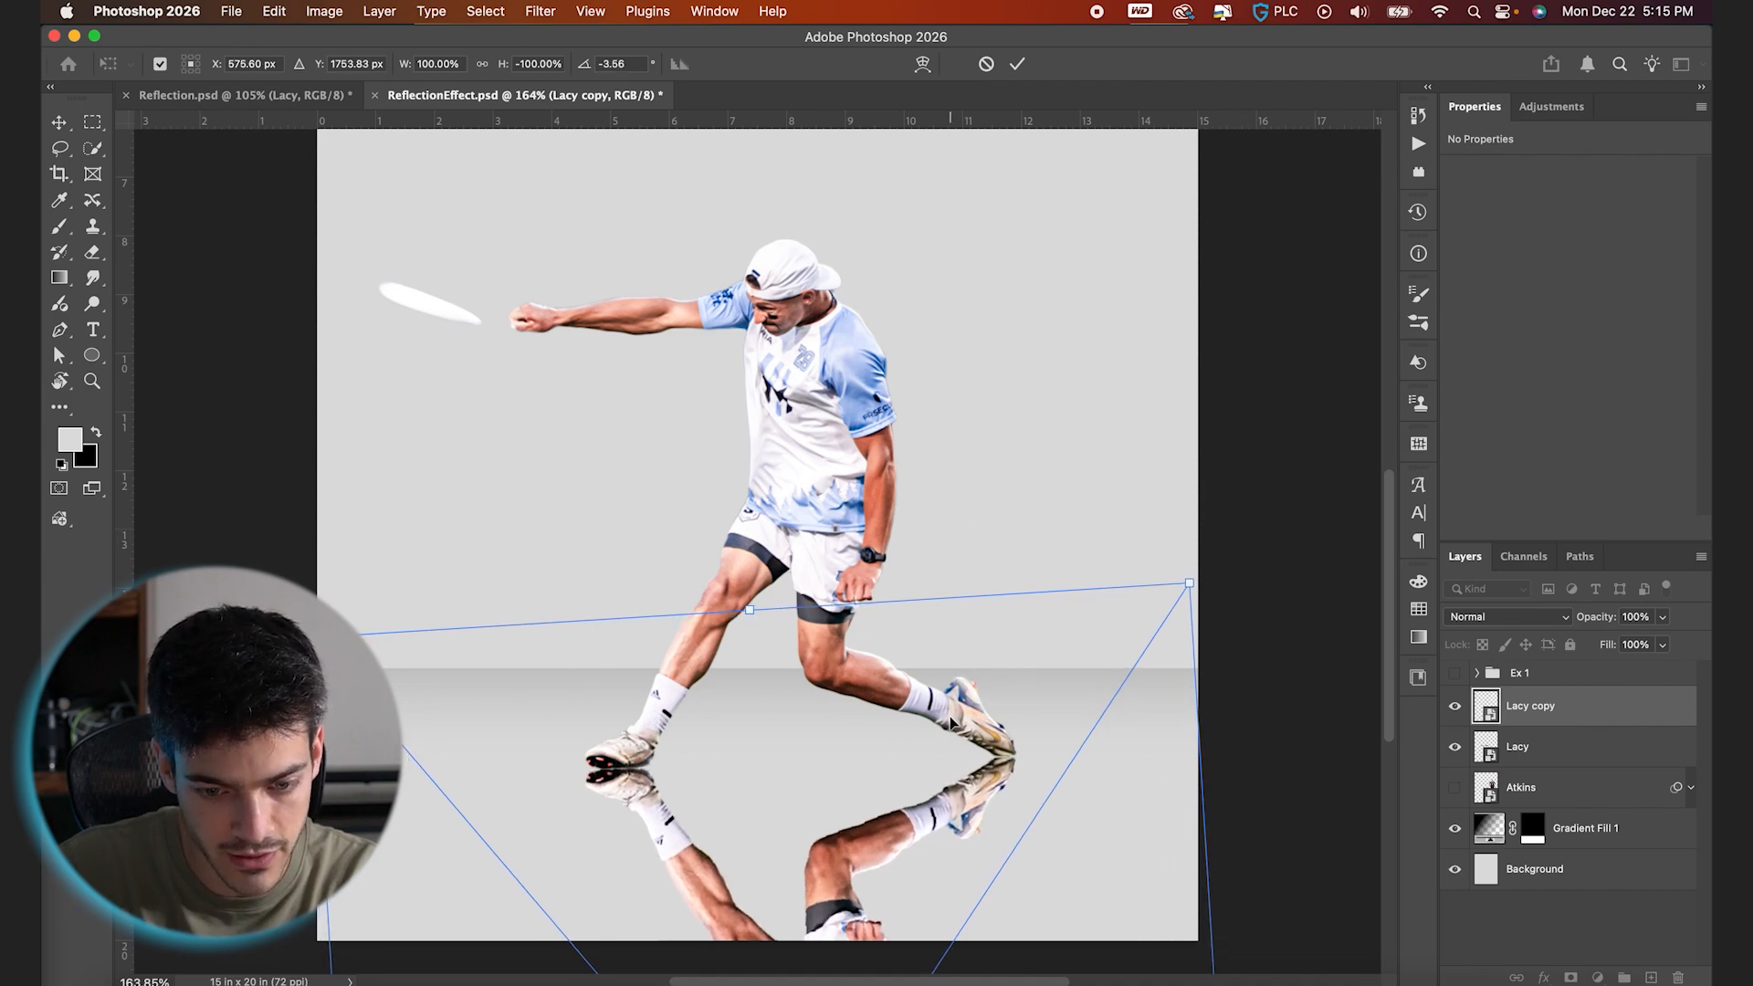
{"action": "key", "text": "Return"}
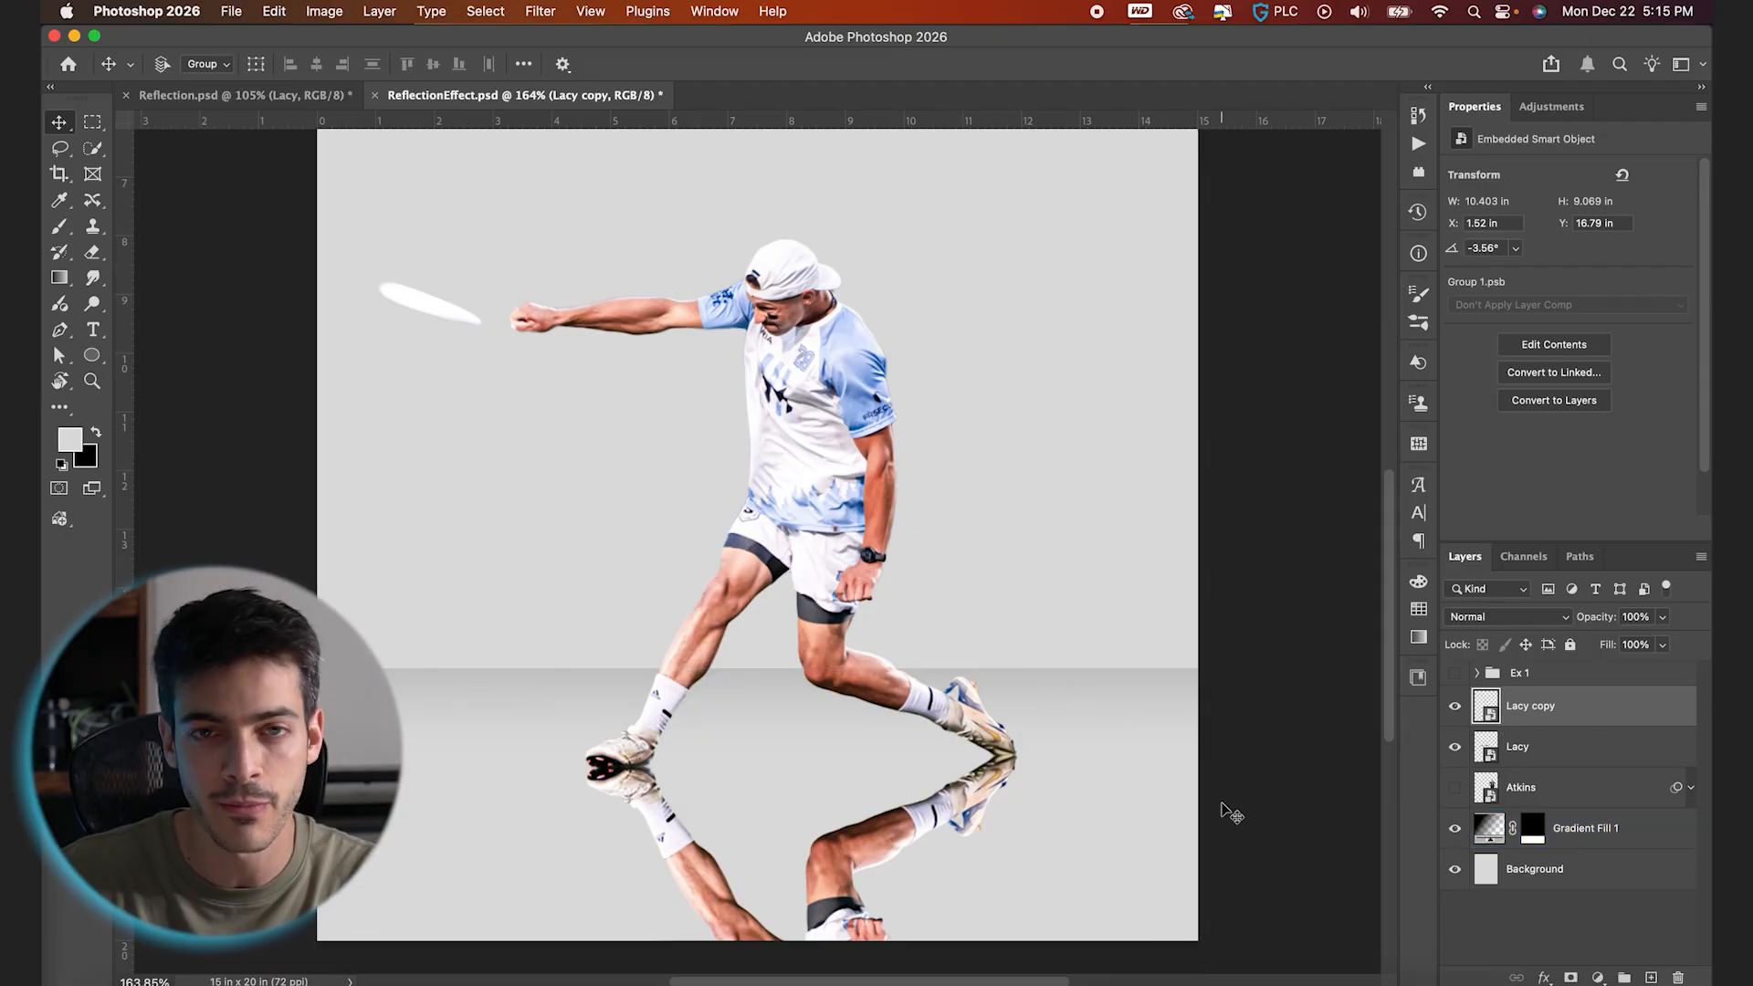
Show the grid and shift the white-cap player and his reflection together, bringing the reflection to about X 1.34 in, Y 16.79 in
{"action": "key", "text": "super+apostrophe"}
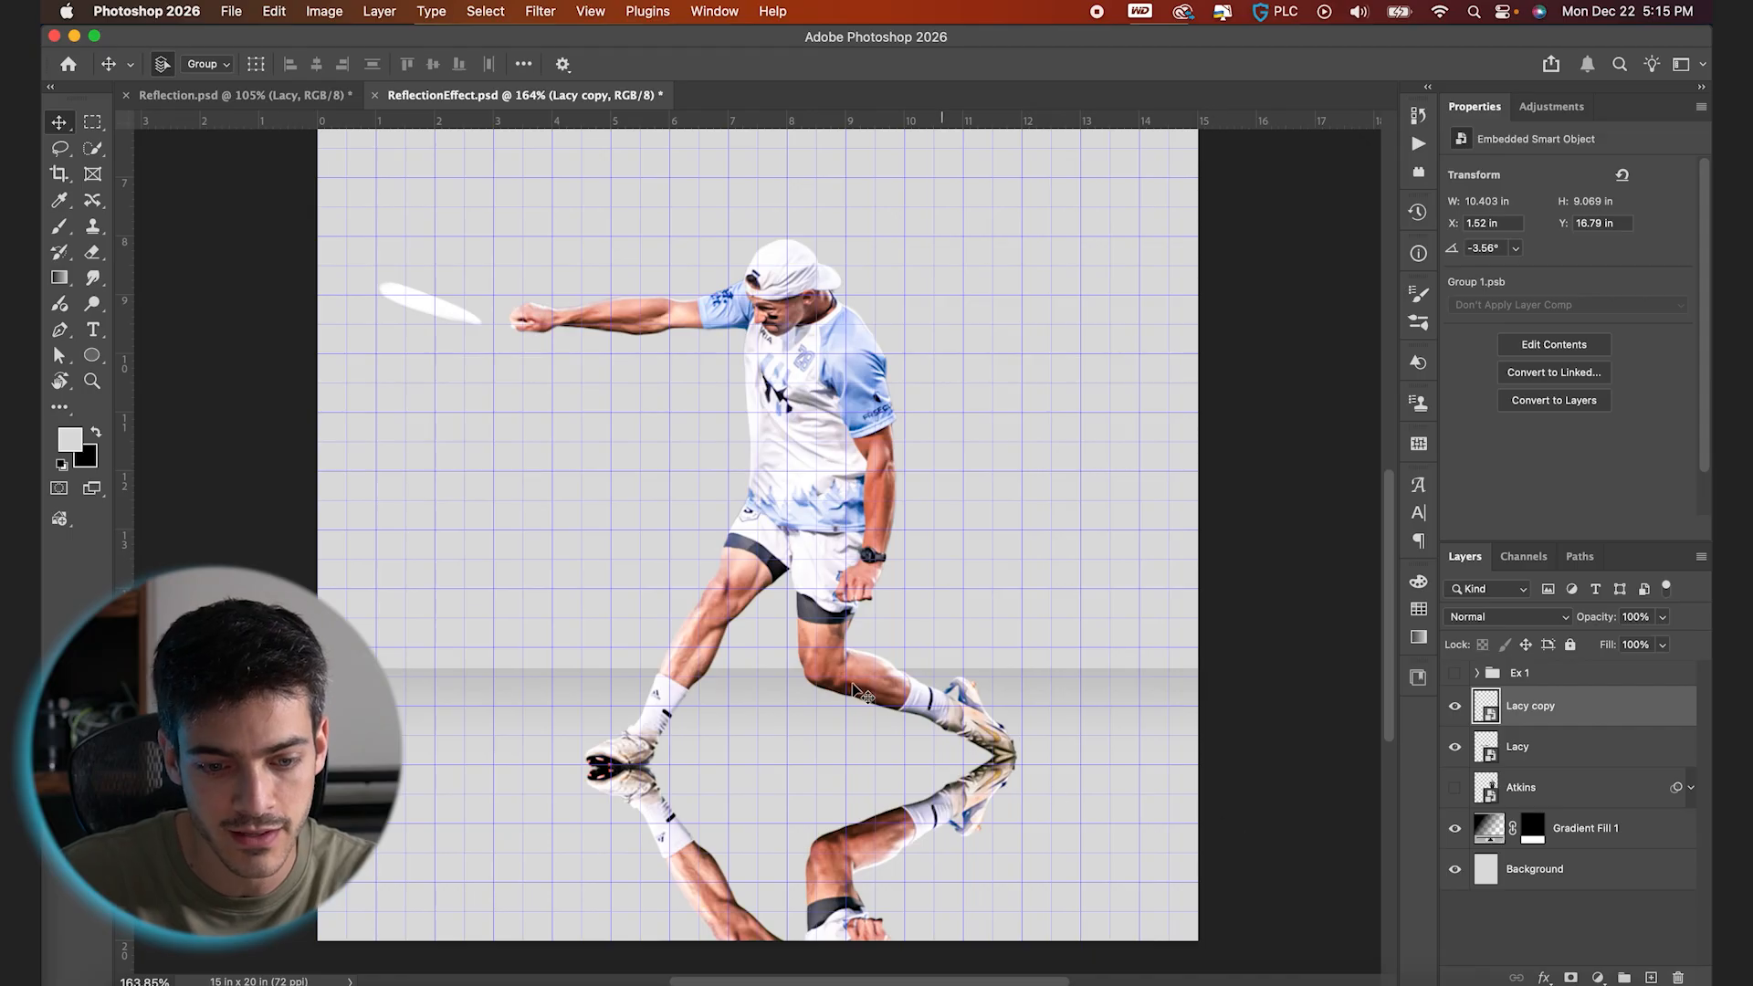
{"action": "left_click", "coordinate": [1649, 754], "text": "shift"}
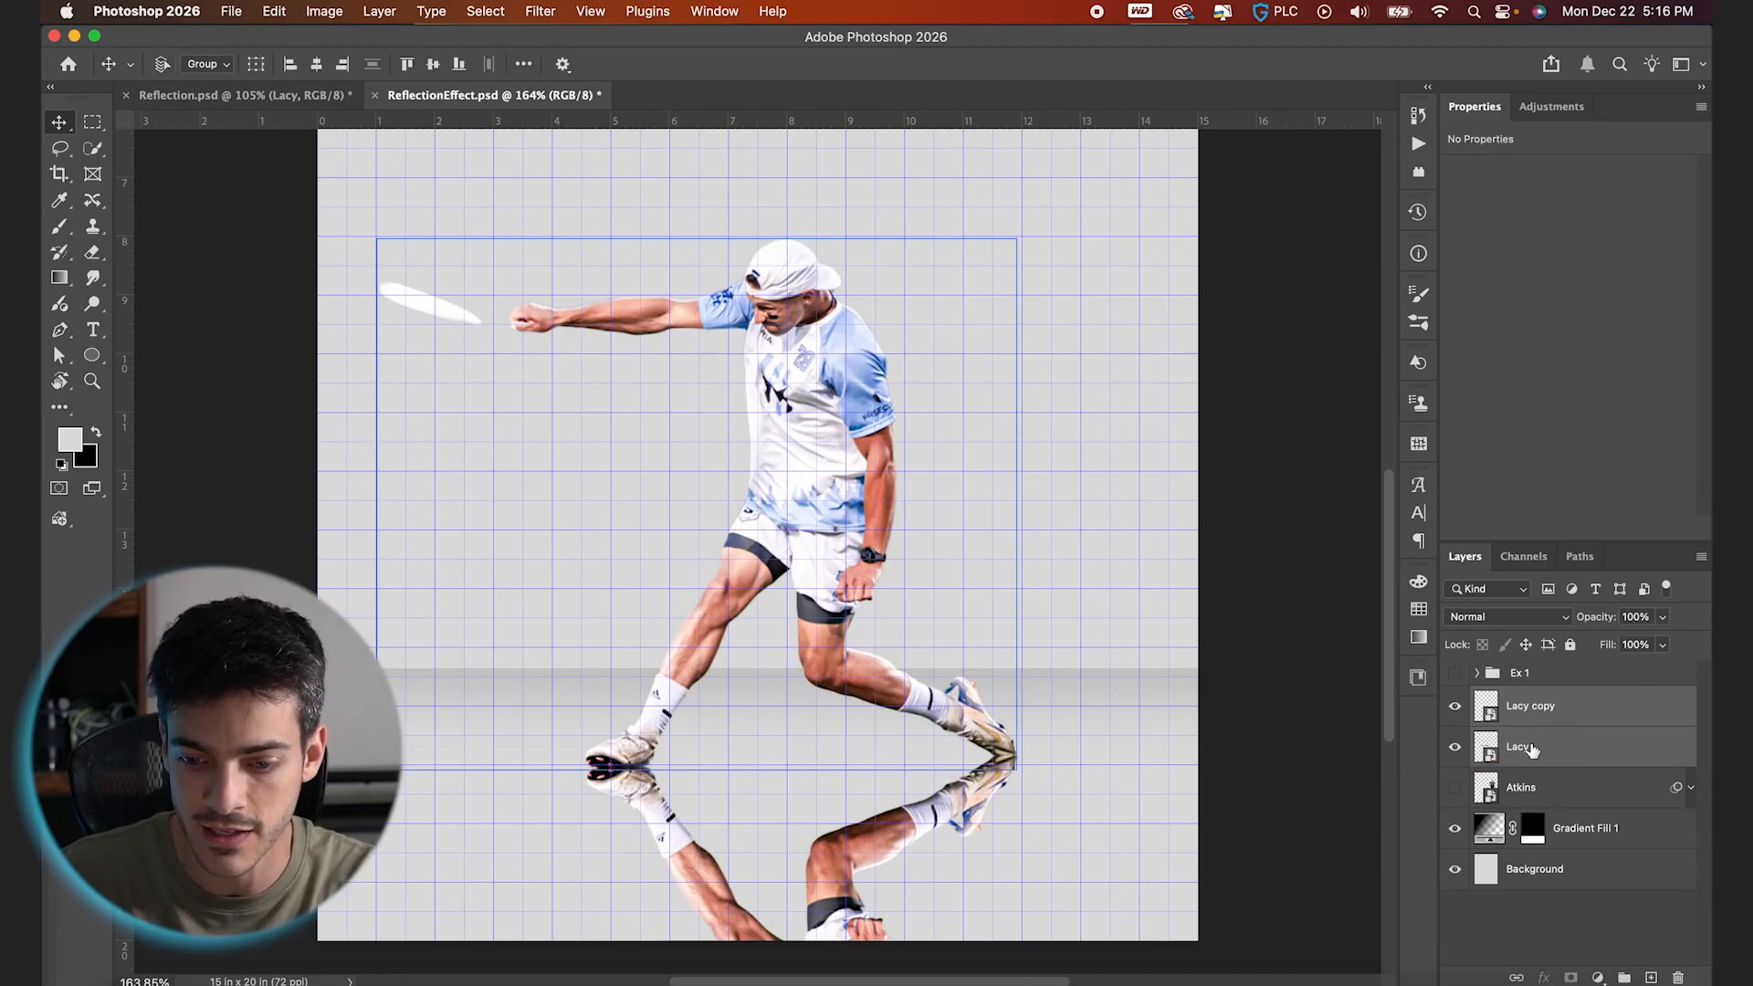
{"action": "left_click", "coordinate": [791, 709]}
{"action": "scroll", "coordinate": [822, 711], "scroll_direction": "up", "scroll_amount": 3}
{"action": "scroll", "coordinate": [831, 687], "scroll_direction": "down", "scroll_amount": 3}
{"action": "left_click_drag", "start_coordinate": [887, 575], "coordinate": [900, 575]}
{"action": "scroll", "coordinate": [797, 496], "scroll_direction": "up", "scroll_amount": 3}
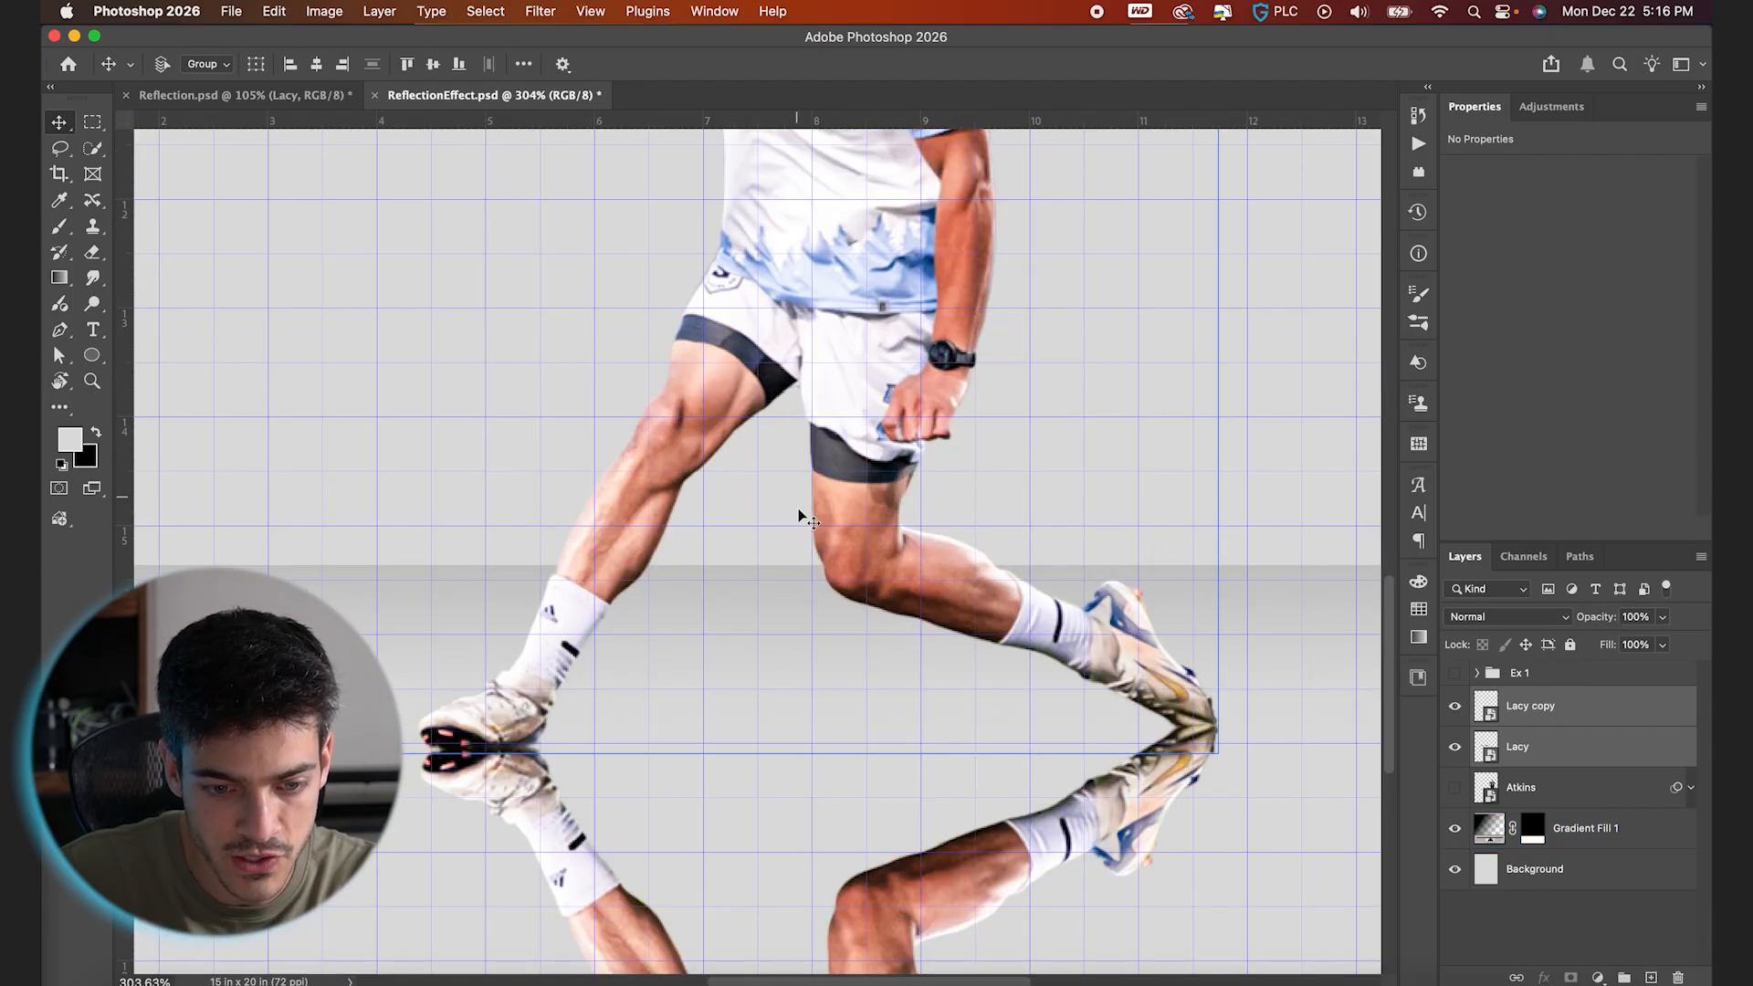
{"action": "left_click", "coordinate": [813, 413]}
{"action": "scroll", "coordinate": [813, 508], "scroll_direction": "down", "scroll_amount": 5}
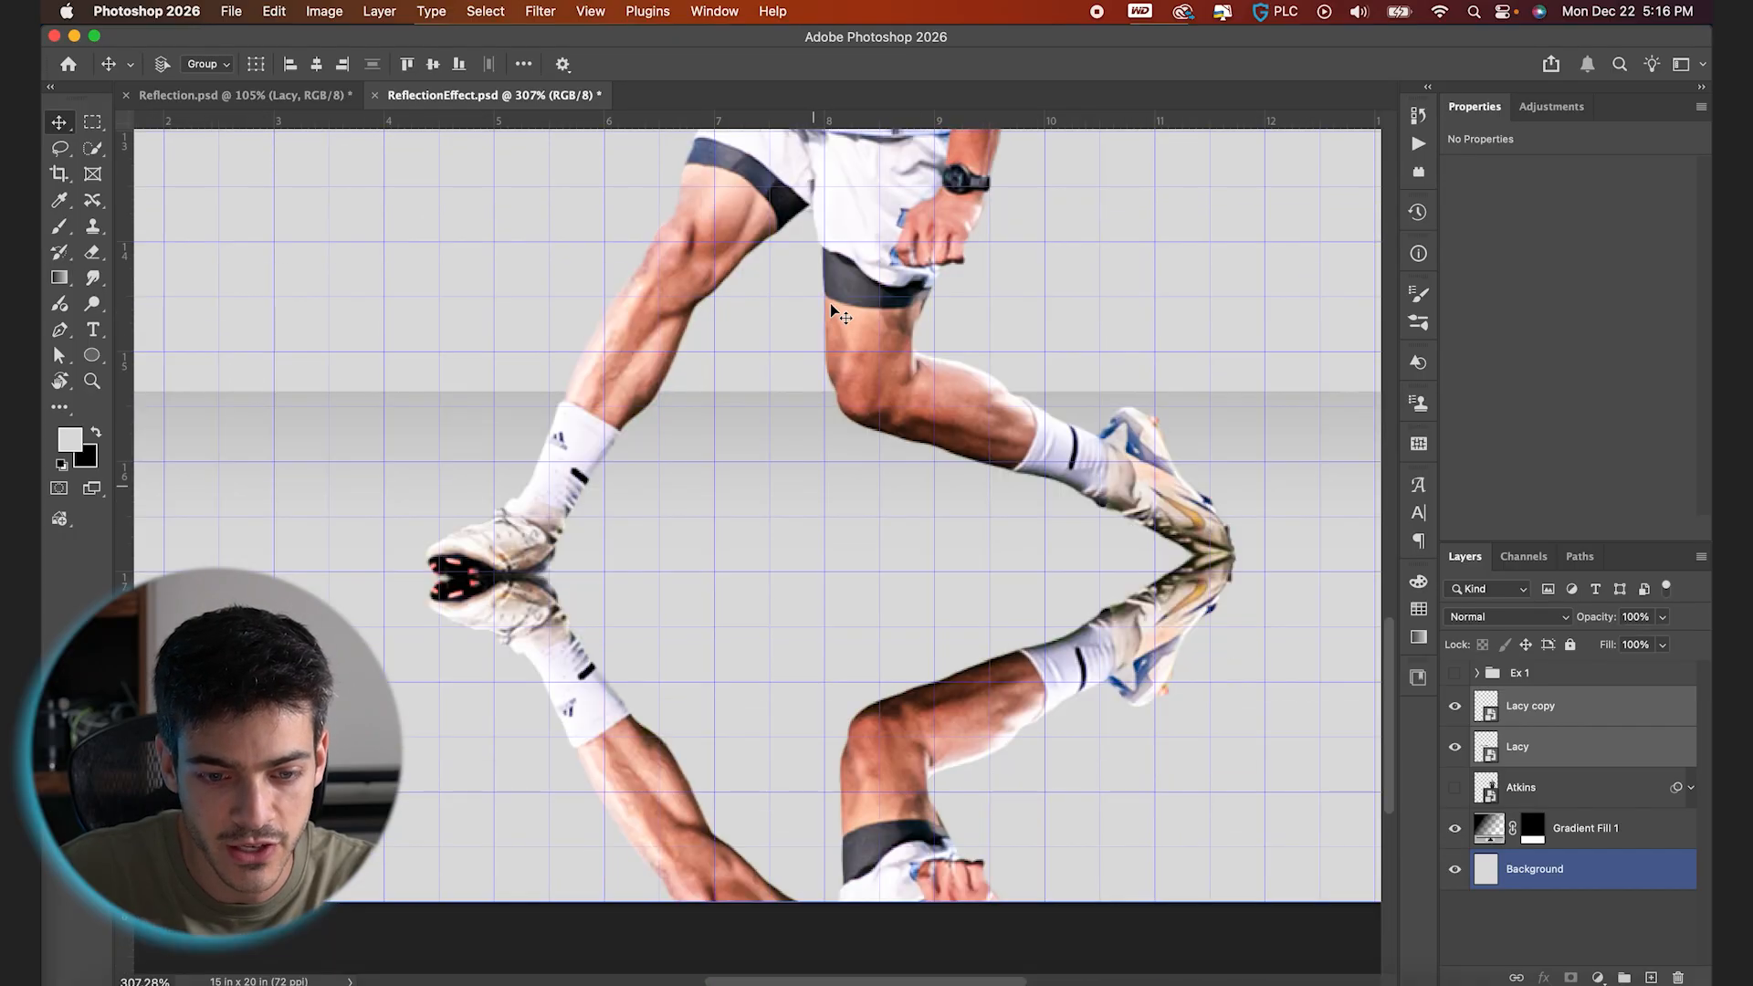
{"action": "left_click", "coordinate": [830, 614]}
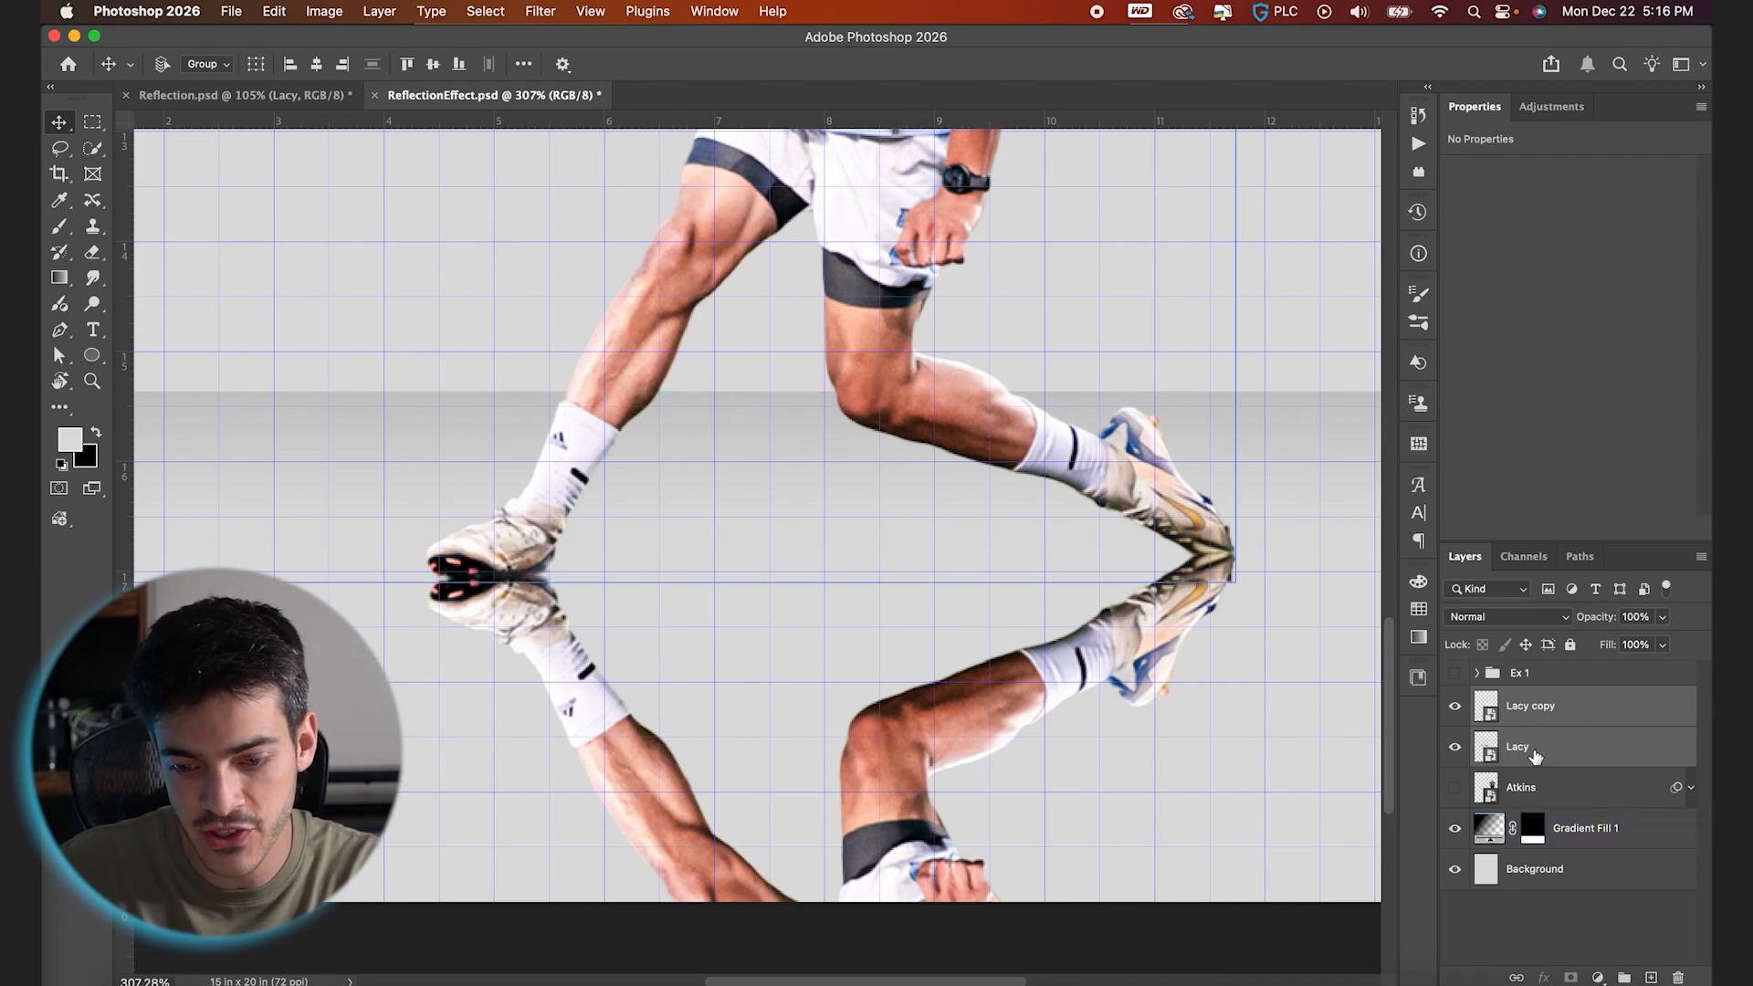
Place the reflection layer beneath the original player, then skew it horizontally and realign the shoes at about X 0.88 in, Y 16.73 in
{"action": "left_click", "coordinate": [1490, 715]}
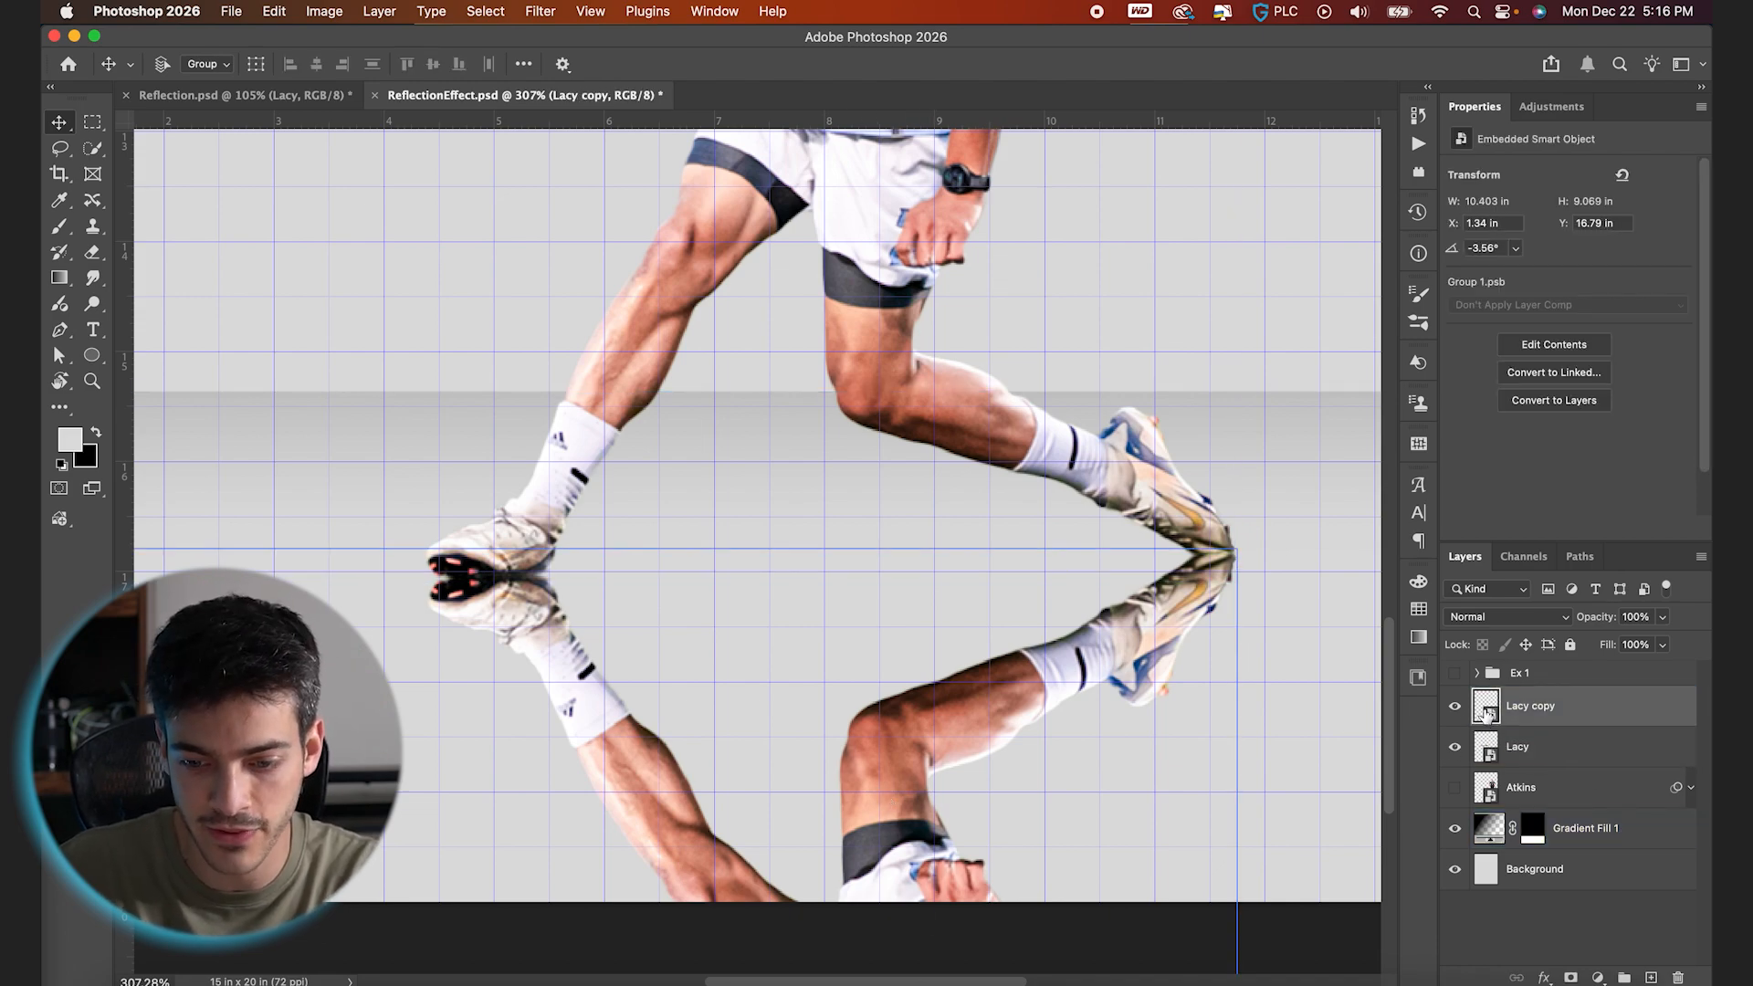
{"action": "left_click_drag", "start_coordinate": [1489, 715], "coordinate": [1494, 765]}
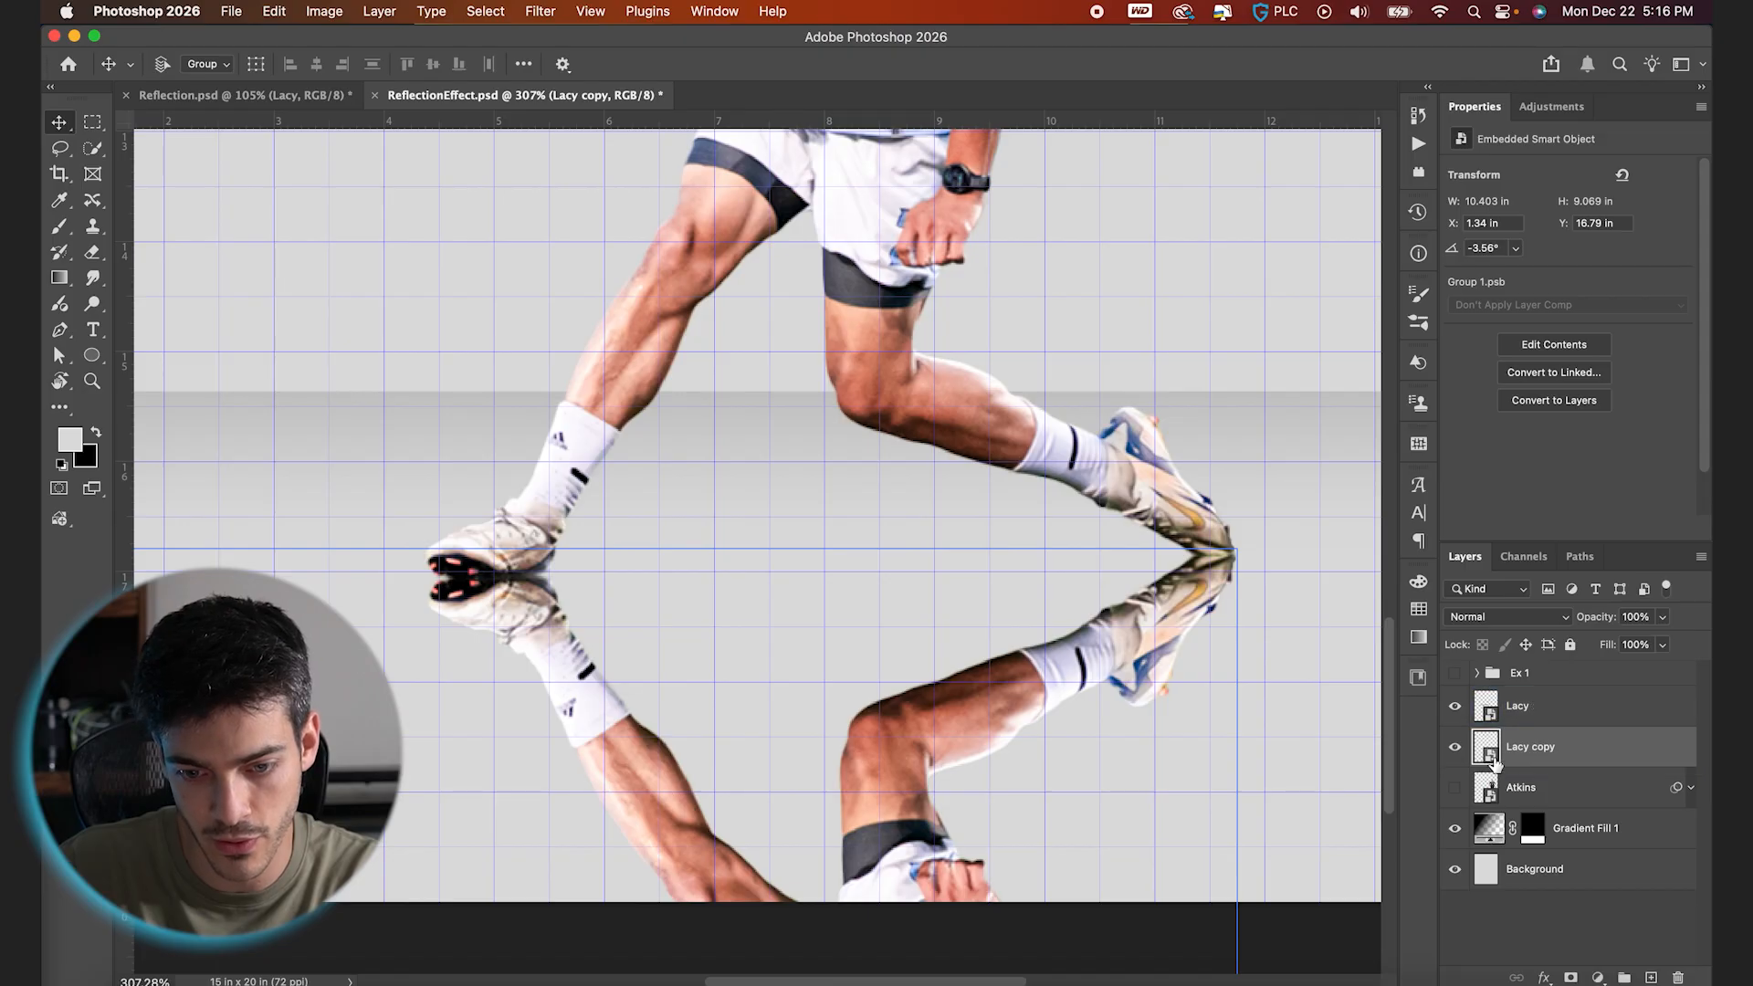
{"action": "key", "text": "super+t"}
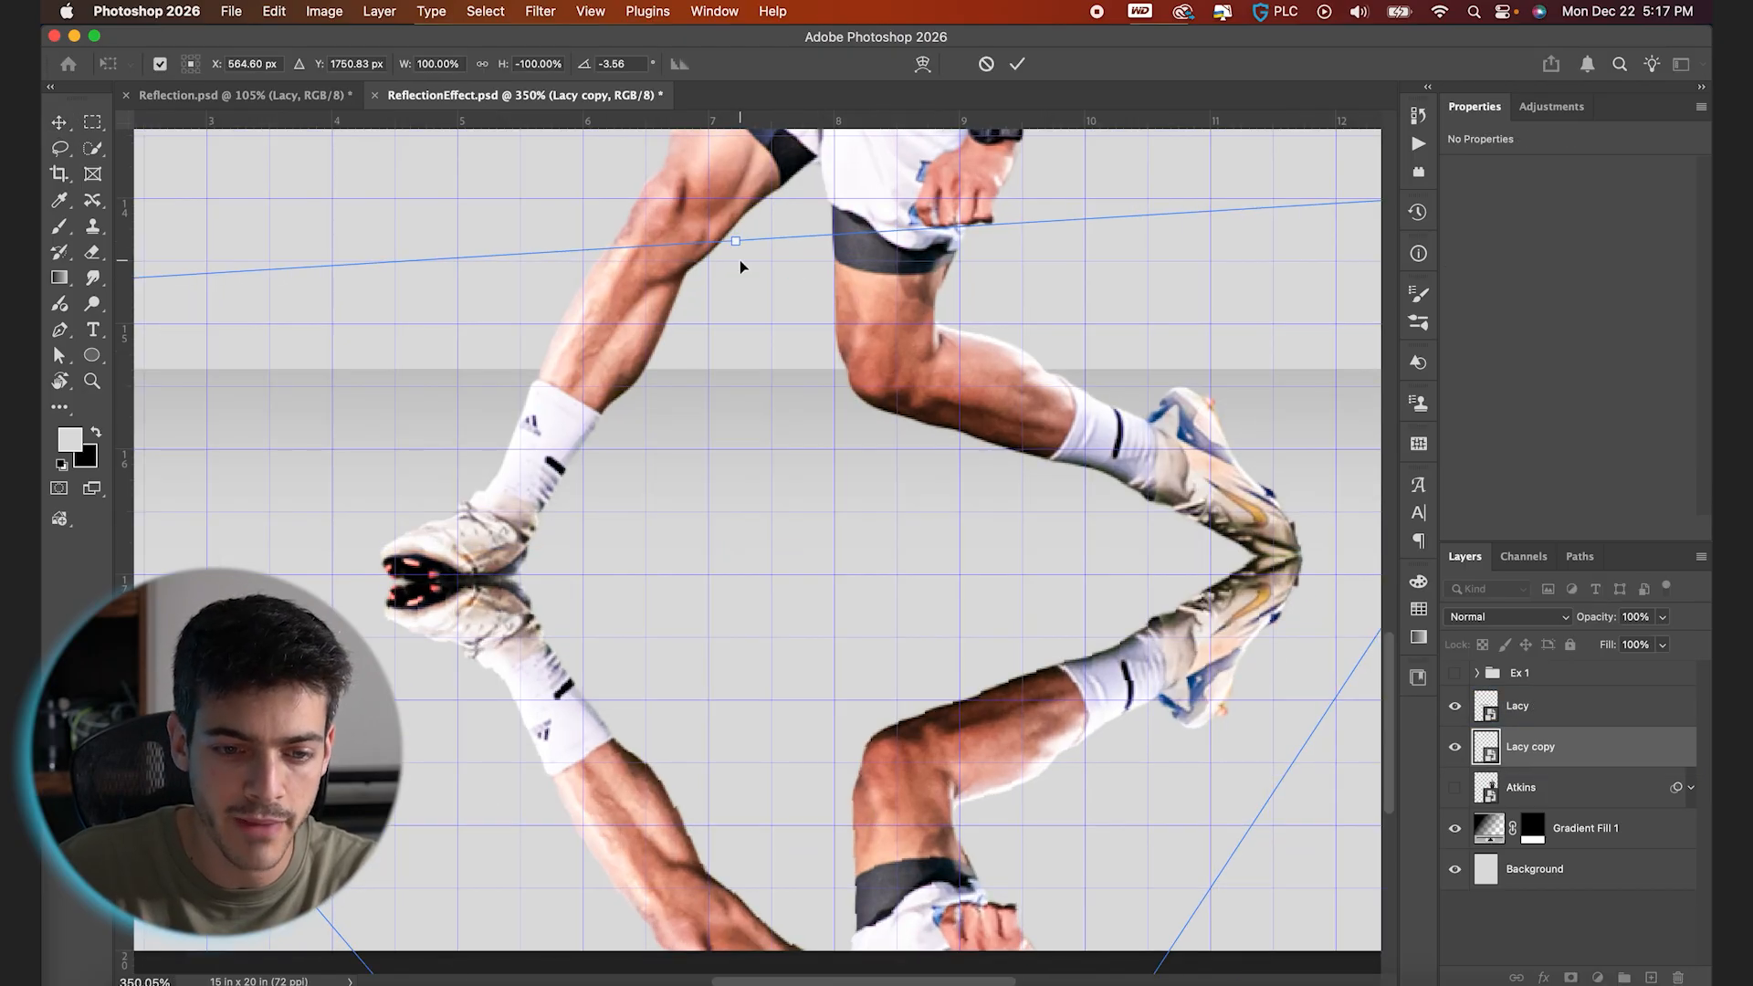
{"action": "scroll", "coordinate": [740, 259], "scroll_direction": "down", "scroll_amount": 5}
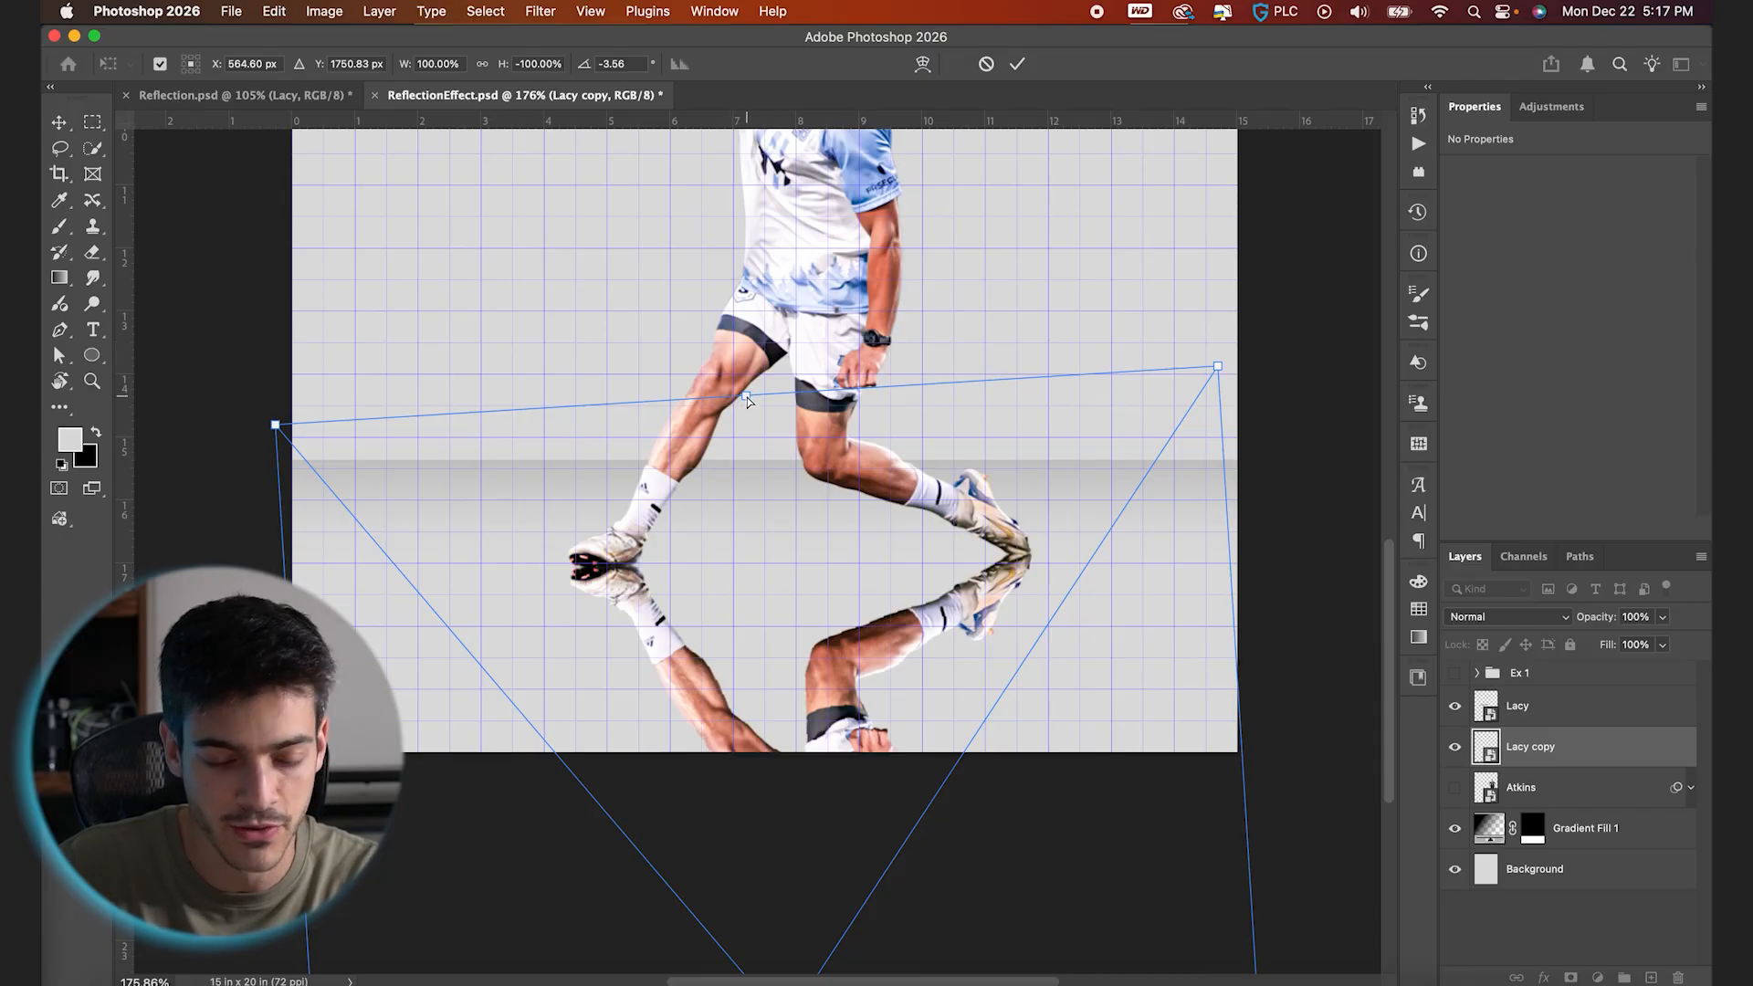
{"action": "left_click_drag", "start_coordinate": [753, 402], "coordinate": [788, 399]}
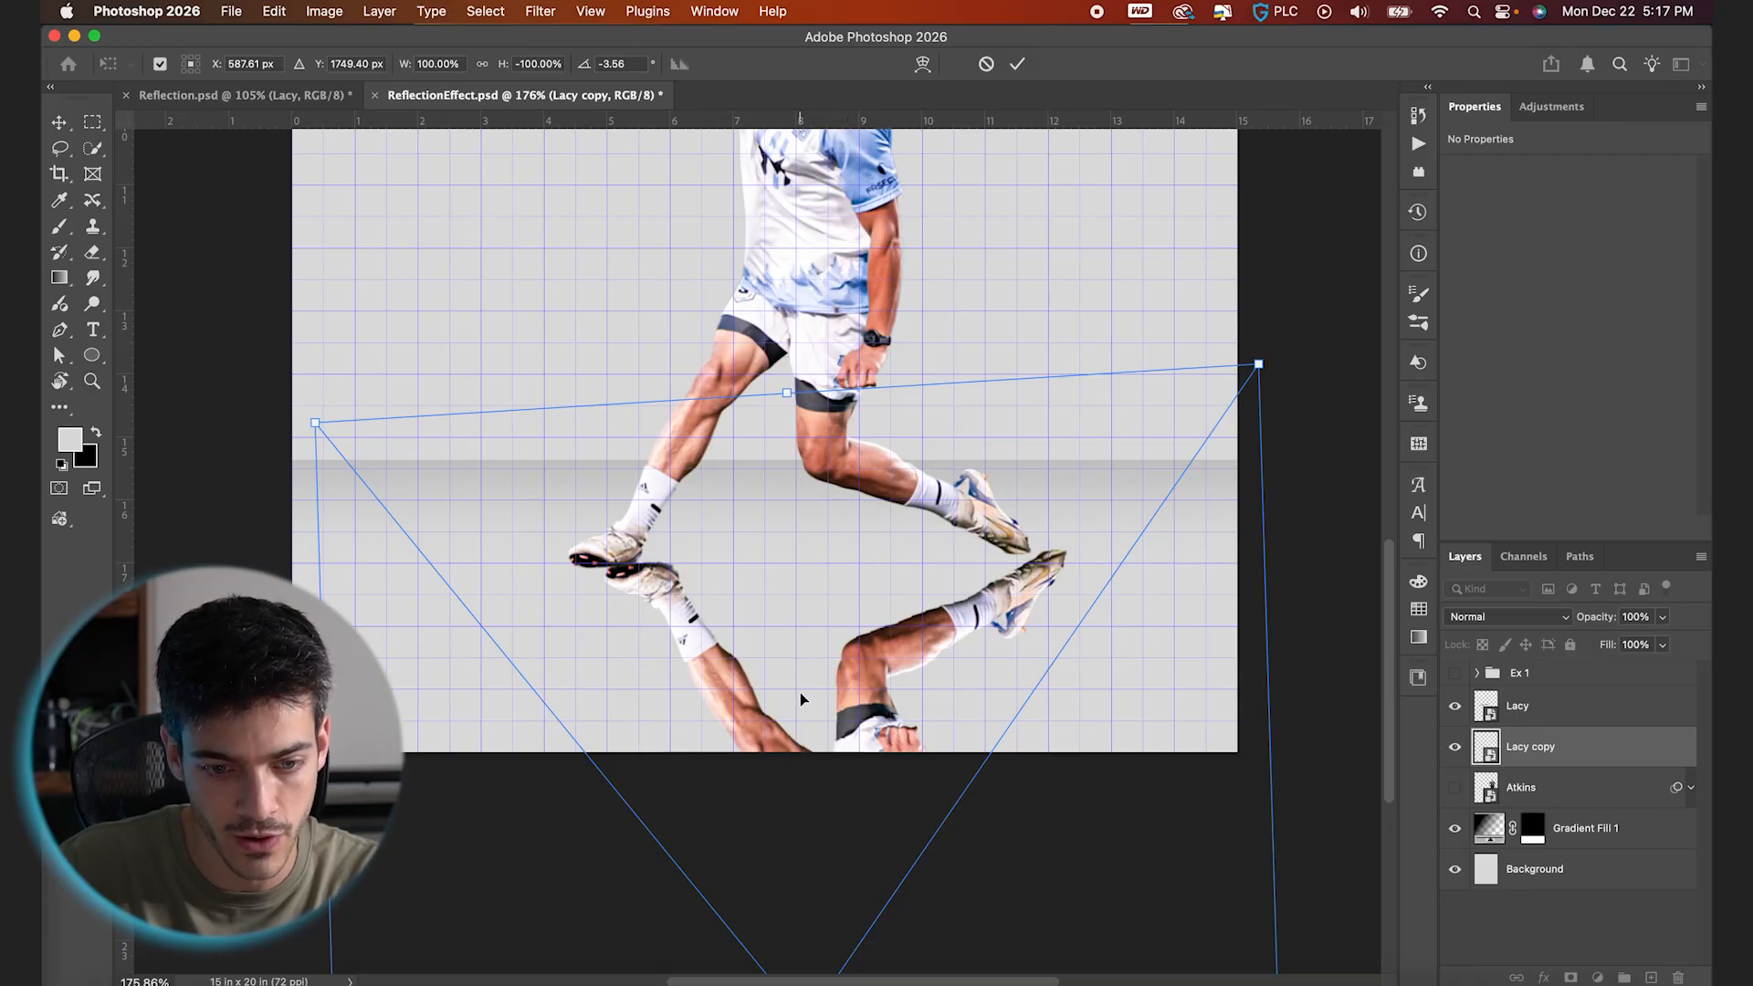
{"action": "left_click_drag", "start_coordinate": [928, 711], "coordinate": [896, 712]}
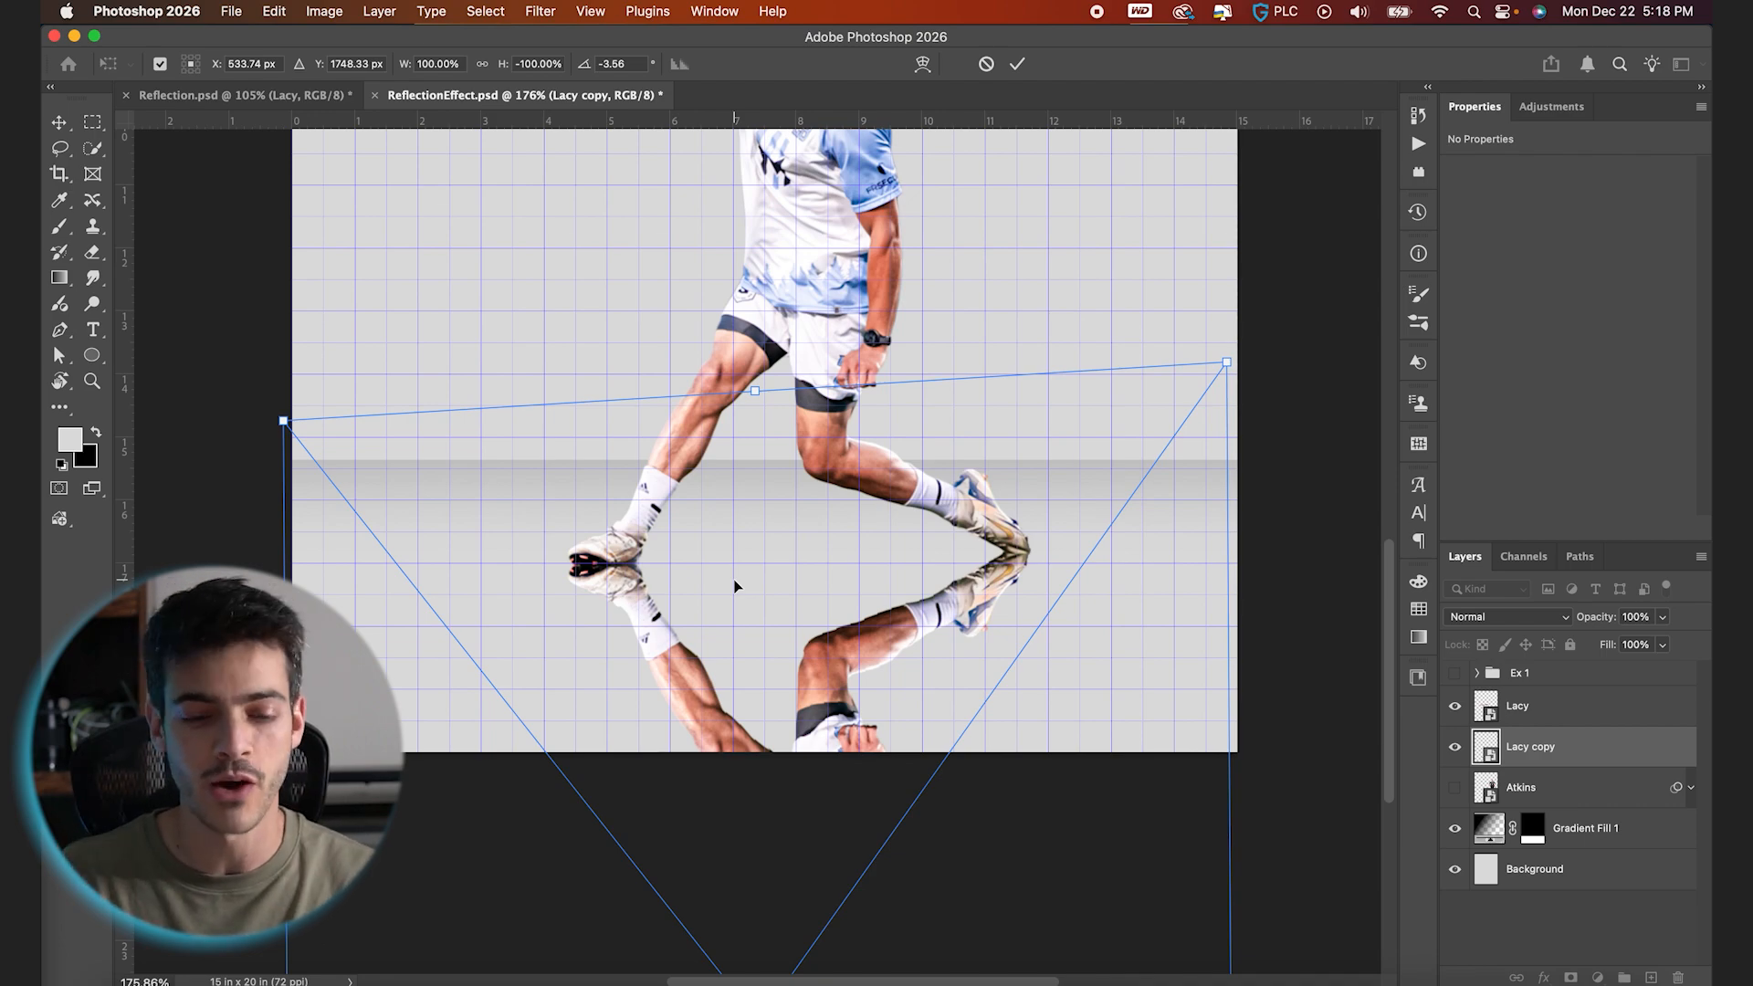
{"action": "key", "text": "Return"}
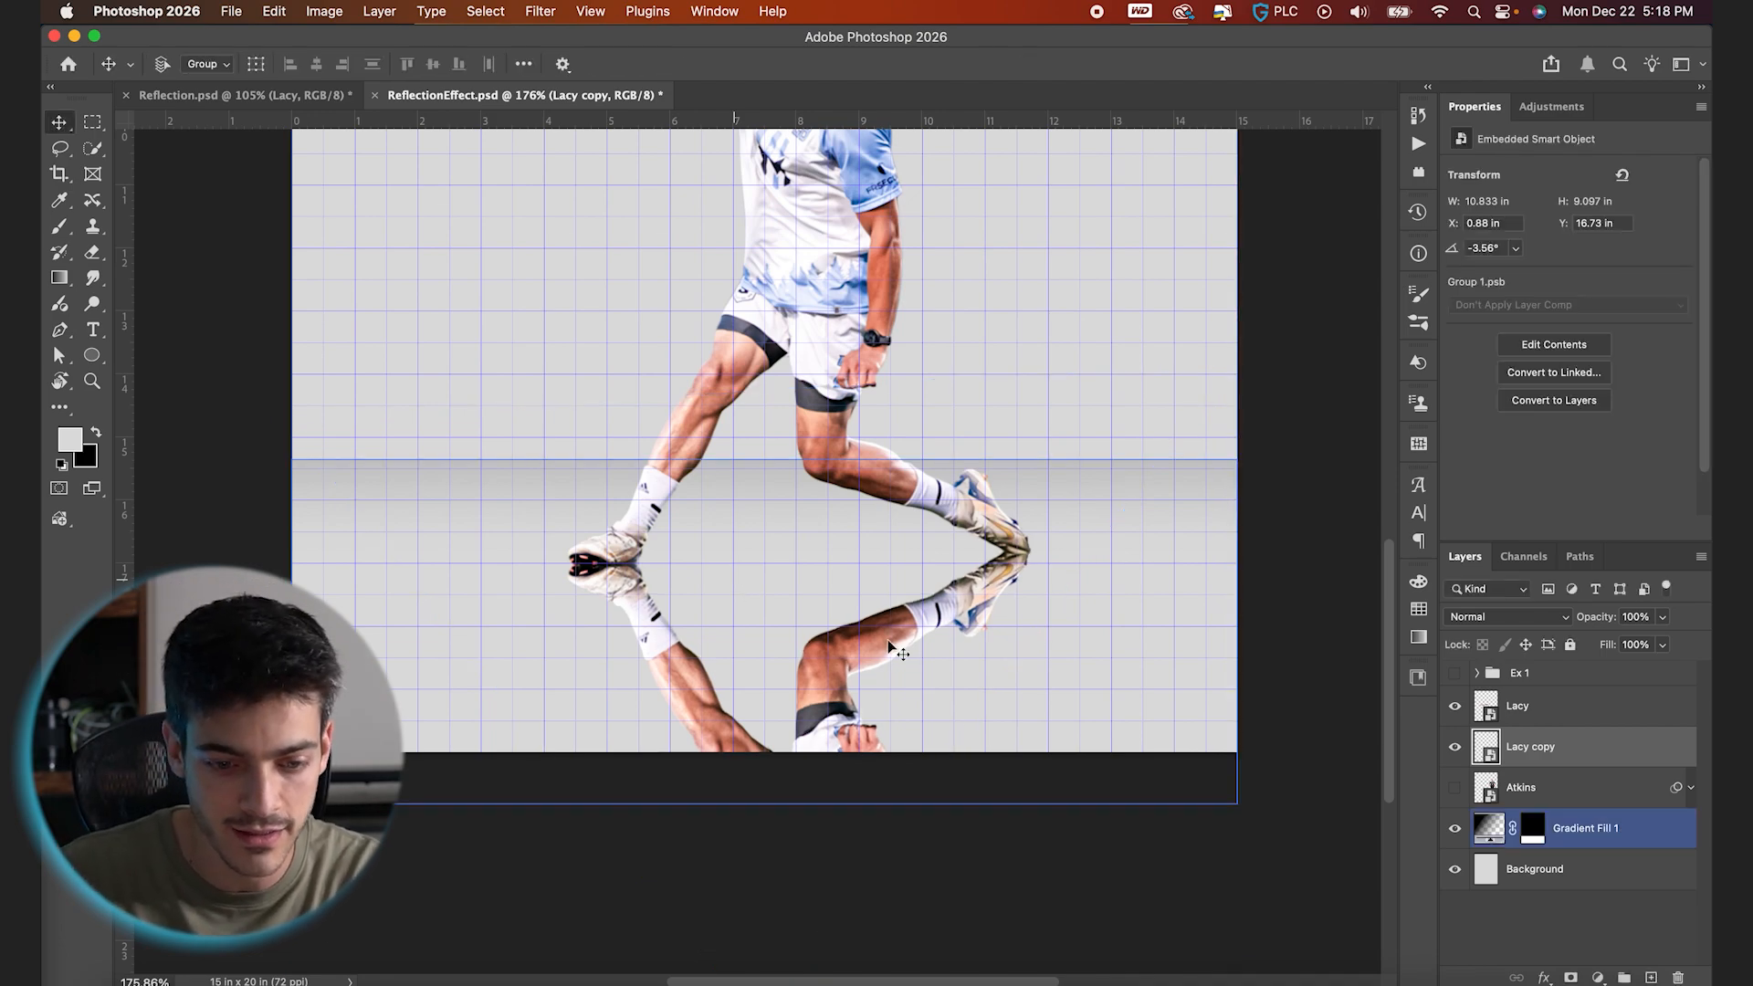
Add a layer mask to the white-cap reflection and fade it with a vertical black-to-transparent gradient from the canvas bottom up to the shorts
{"action": "scroll", "coordinate": [948, 658], "scroll_direction": "up", "scroll_amount": 5}
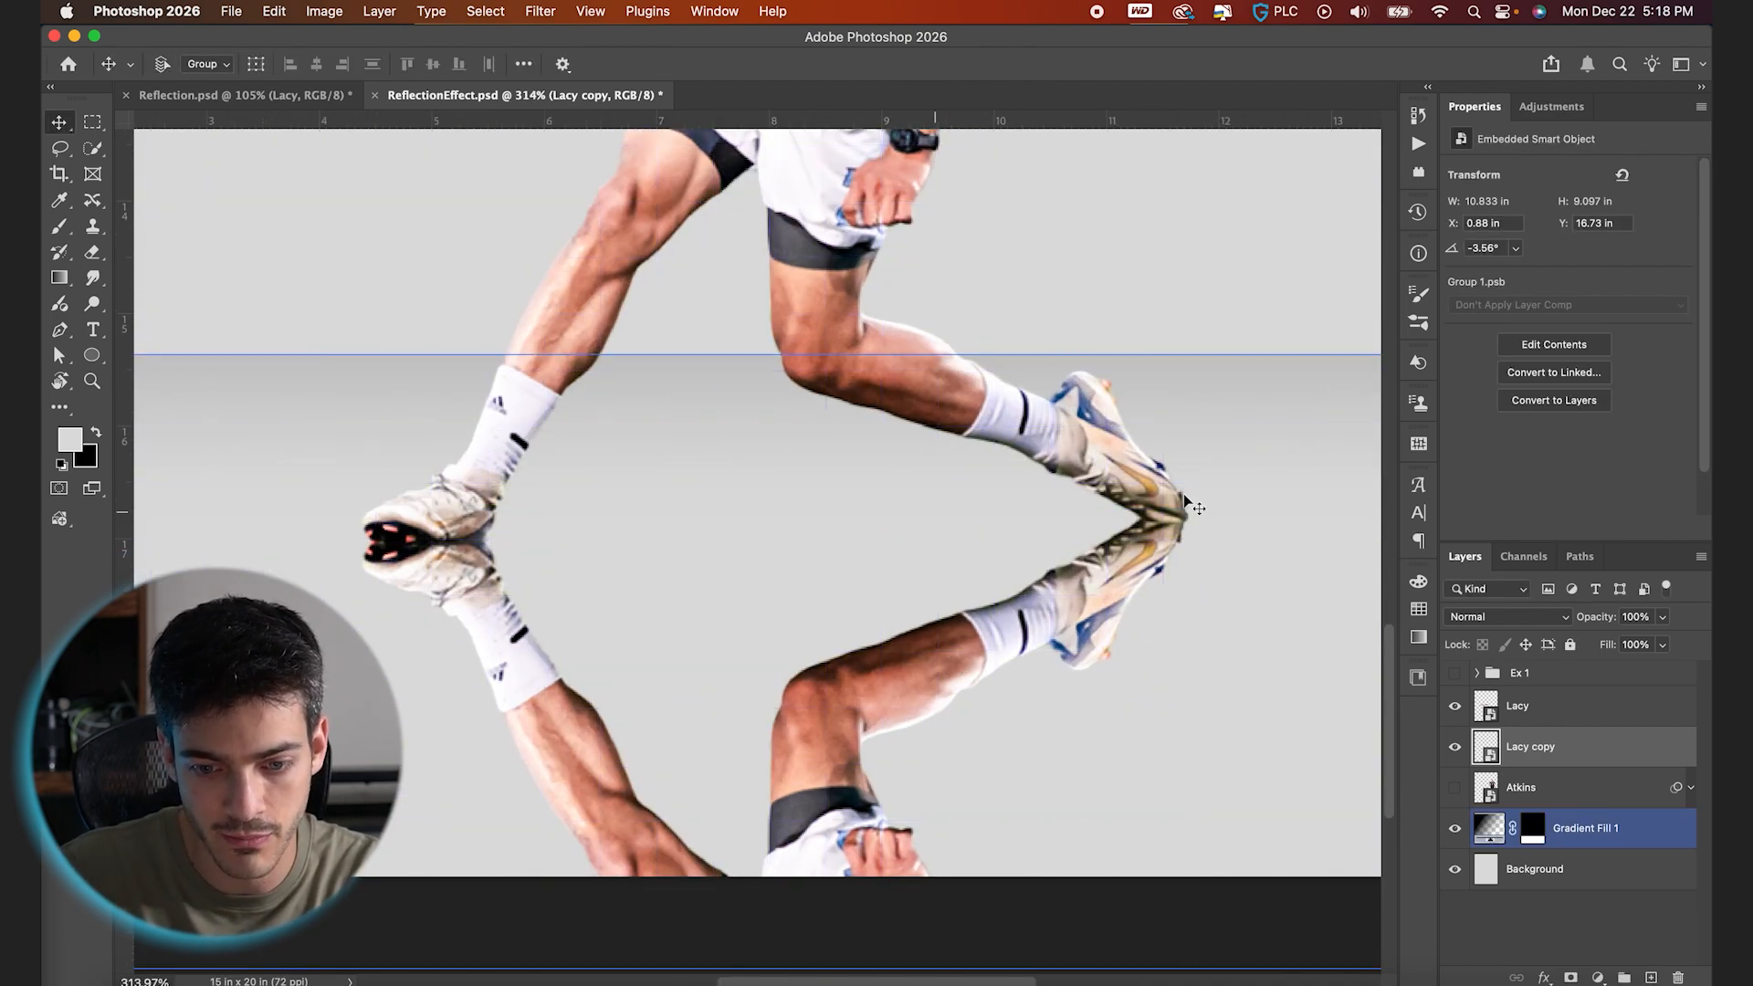
{"action": "scroll", "coordinate": [678, 674], "scroll_direction": "down", "scroll_amount": 5}
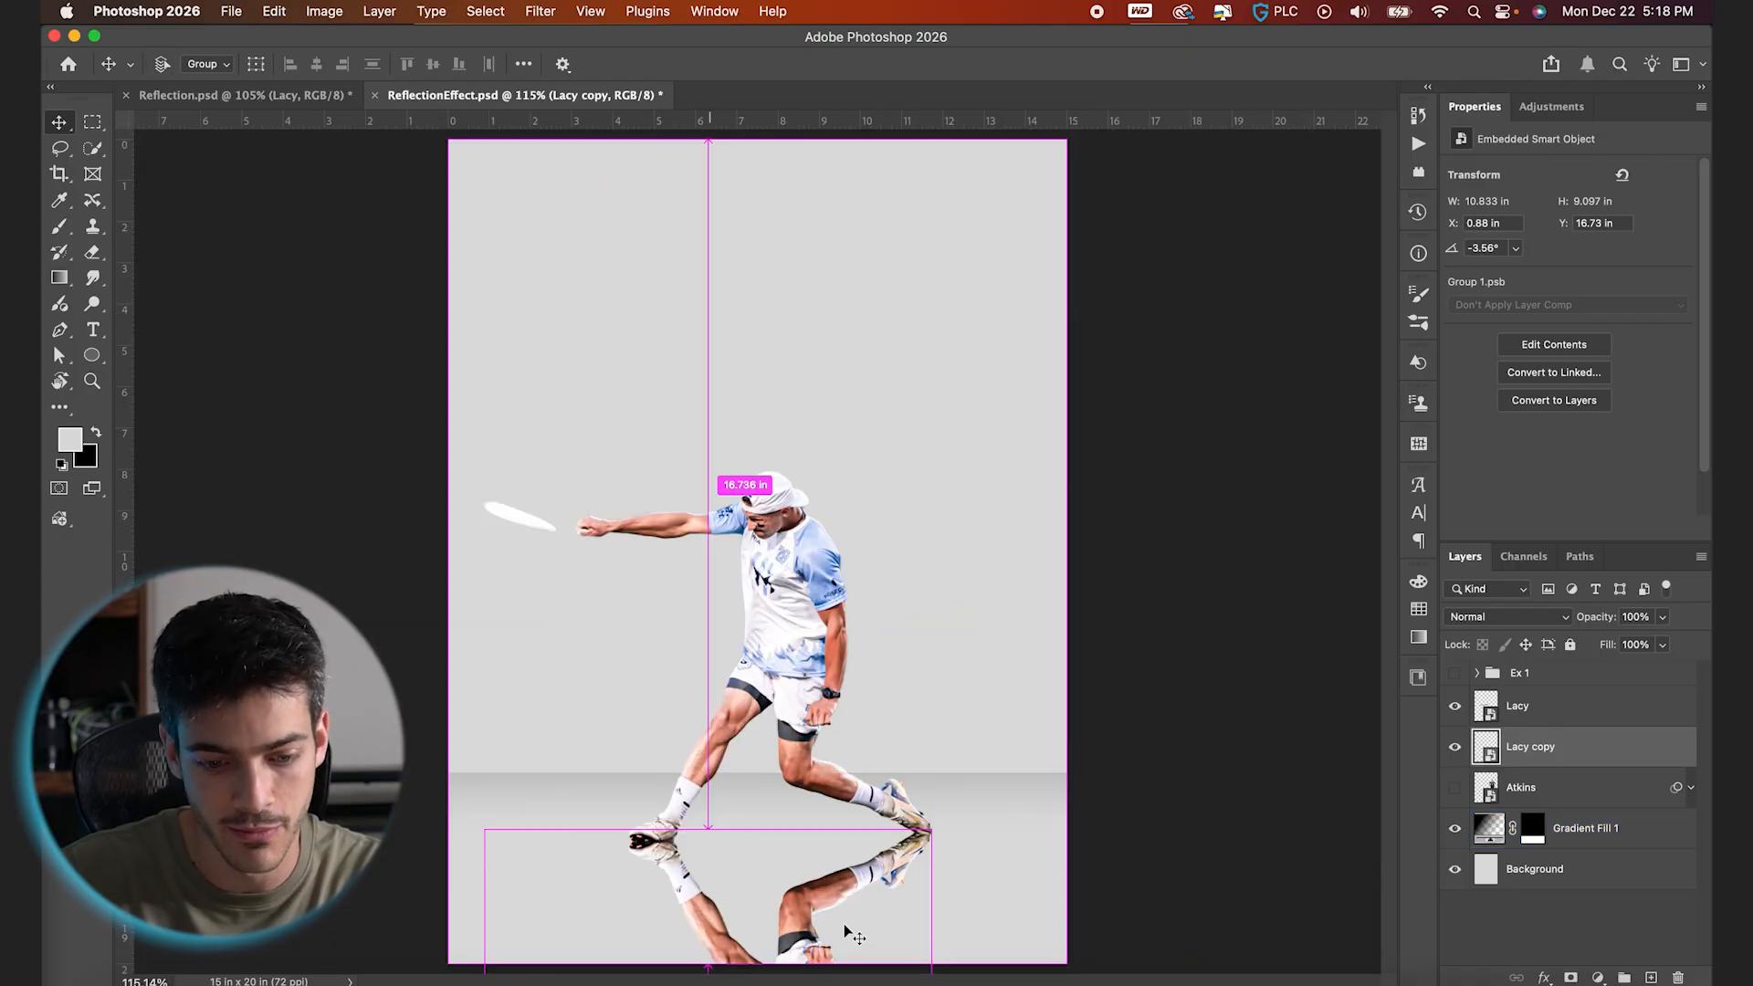
{"action": "left_click", "coordinate": [1570, 977]}
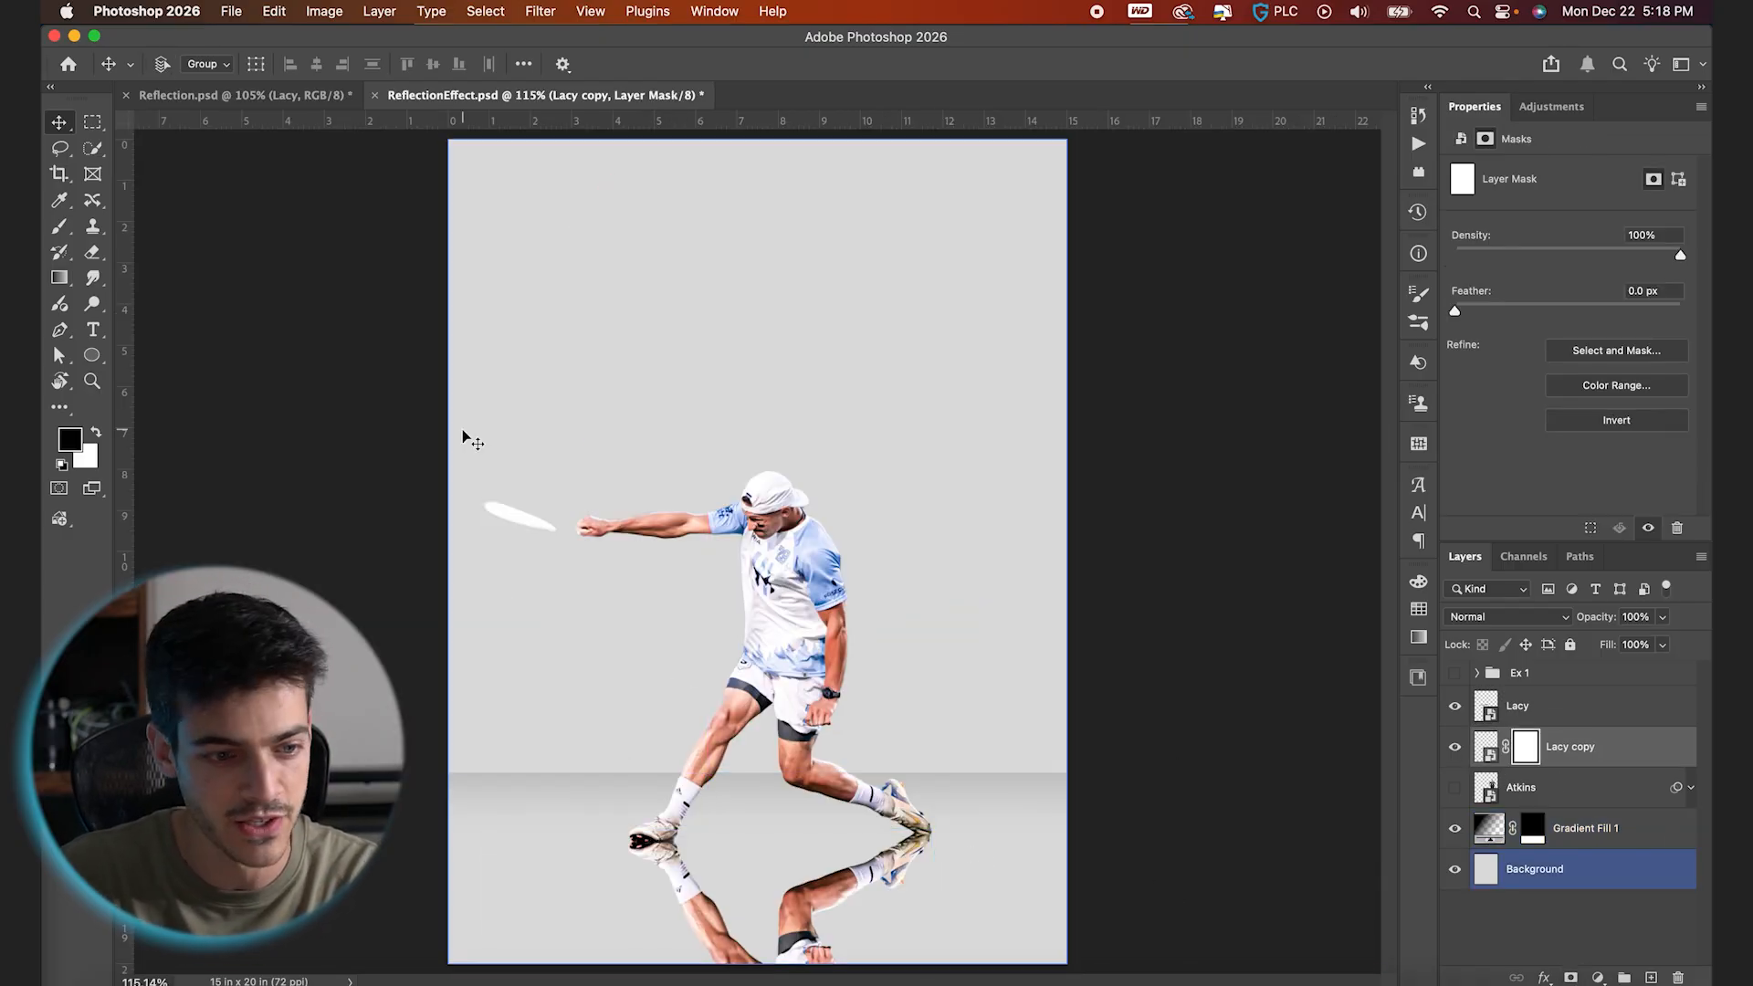
{"action": "left_click", "coordinate": [59, 278]}
{"action": "left_click_drag", "start_coordinate": [783, 961], "coordinate": [788, 648]}
{"action": "key", "text": "v"}
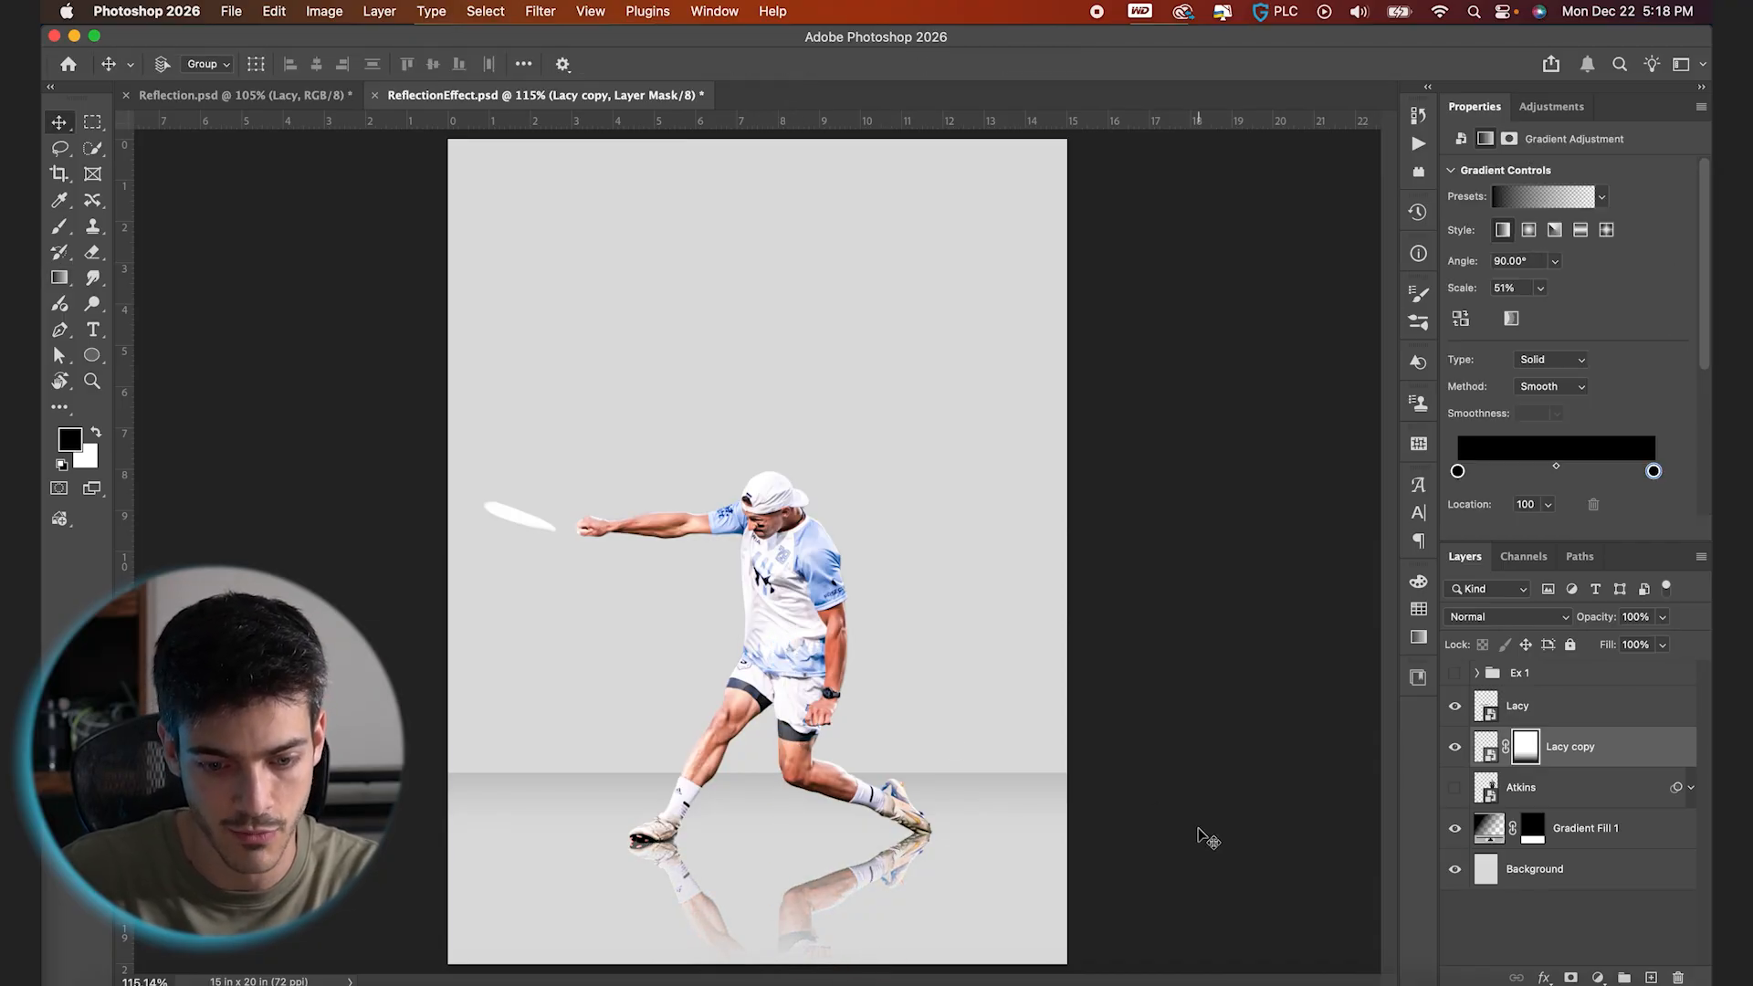
Group the white-cap player with his reflection and name the group Ex 2
{"action": "left_click", "coordinate": [1570, 706], "text": "shift"}
{"action": "left_click", "coordinate": [1625, 979]}
{"action": "double_click", "coordinate": [1523, 698]}
{"action": "type", "text": "Ex 2"}
{"action": "key", "text": "Return"}
Hide the Ex 2 group, show the black-jersey player, and position him at about X 5.44 in, Y 4.12 in
{"action": "left_click", "coordinate": [1456, 698]}
{"action": "left_click", "coordinate": [1456, 730]}
{"action": "left_click", "coordinate": [1489, 734]}
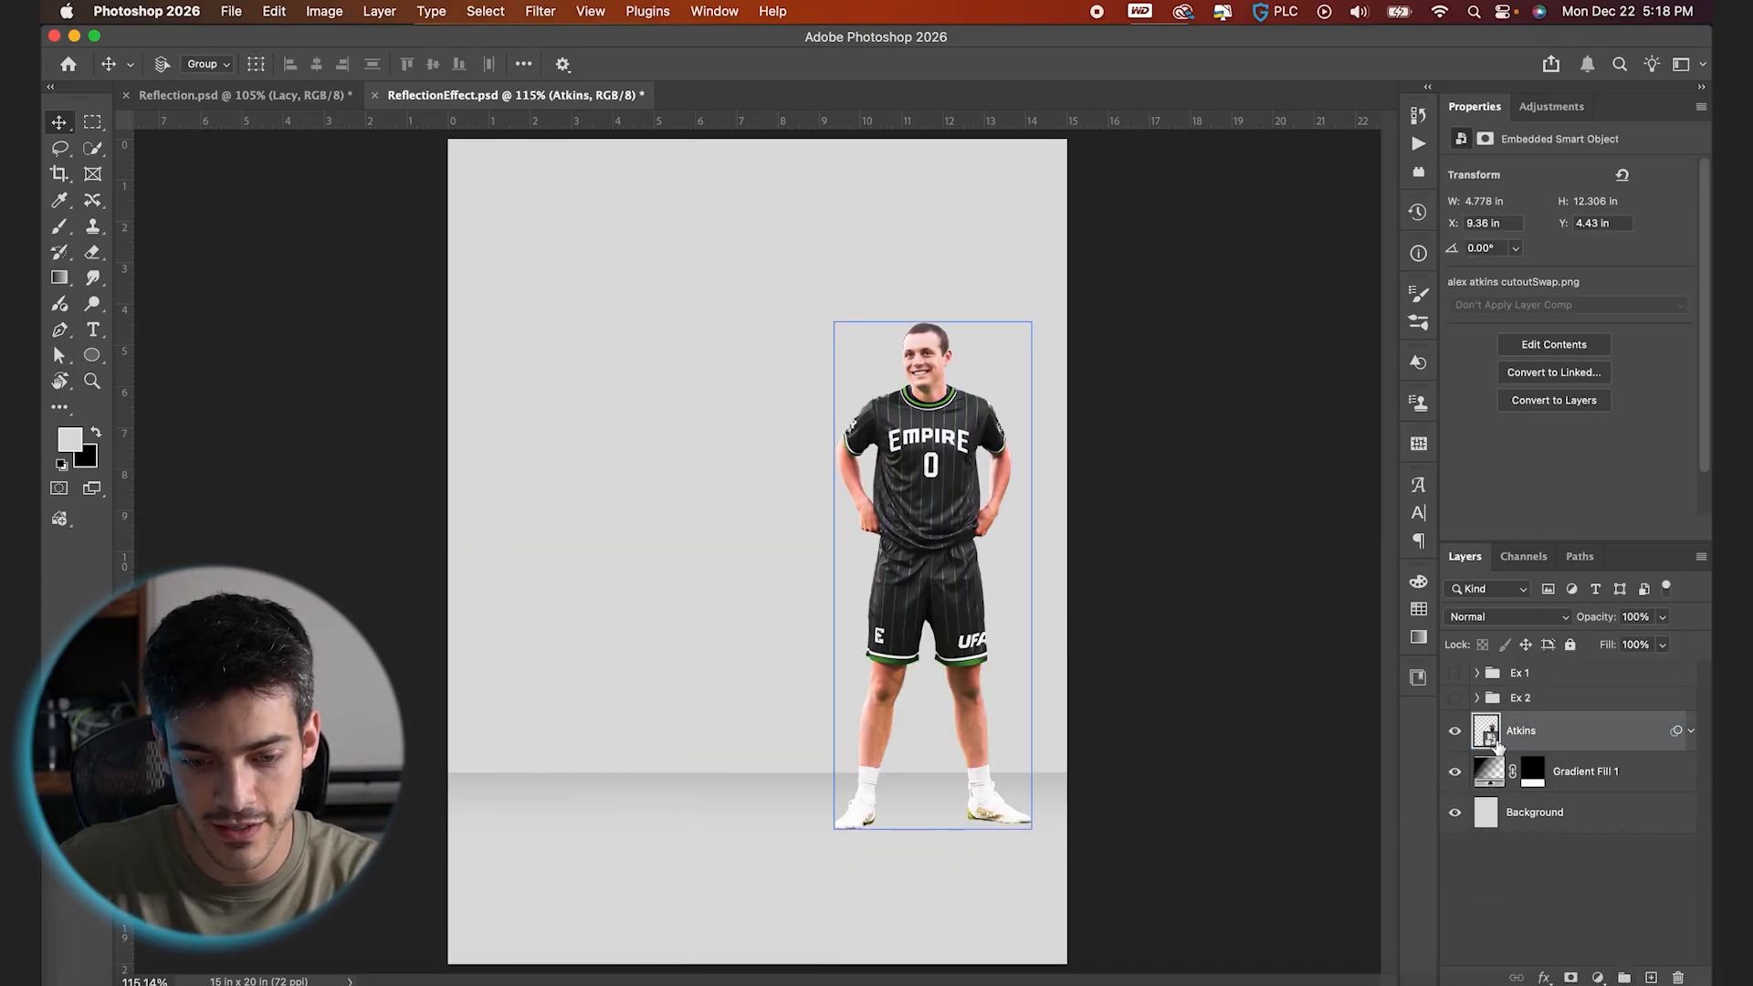
{"action": "left_click_drag", "start_coordinate": [1001, 725], "coordinate": [855, 706]}
Duplicate the black-jersey player's layer, place the copy beneath the original, and flip it vertically
{"action": "key", "text": "super+j"}
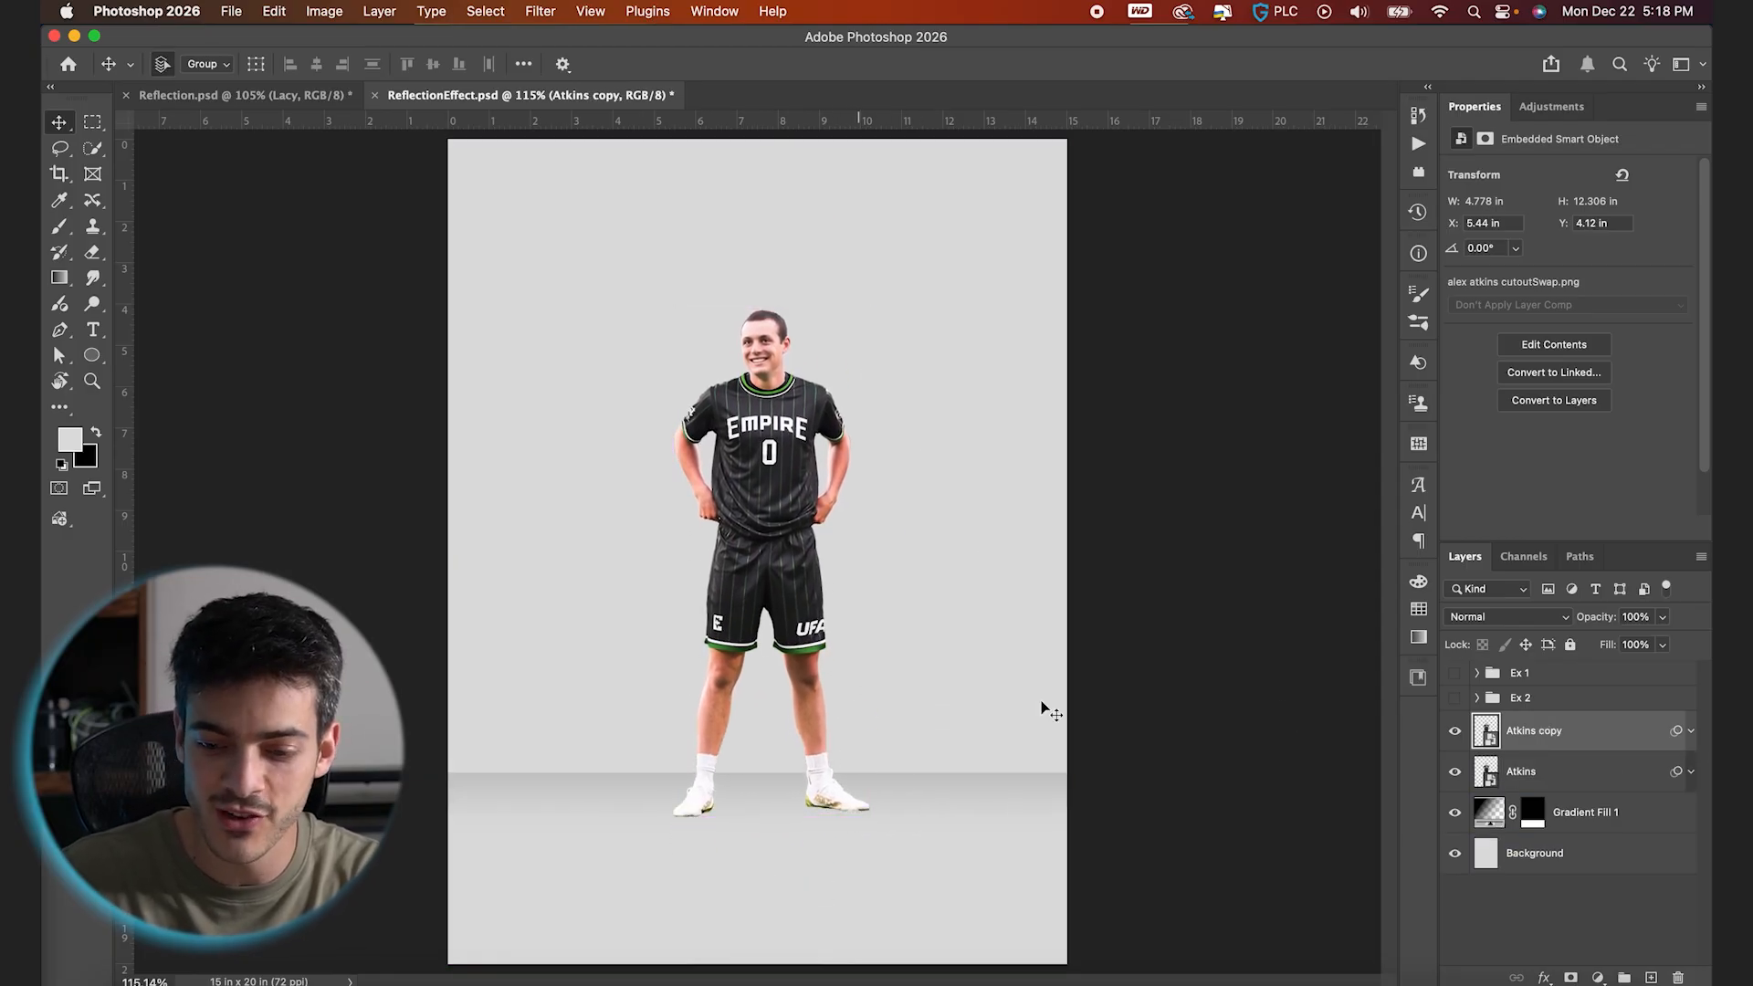
{"action": "left_click_drag", "start_coordinate": [1483, 730], "coordinate": [1500, 793]}
{"action": "left_click", "coordinate": [274, 11]}
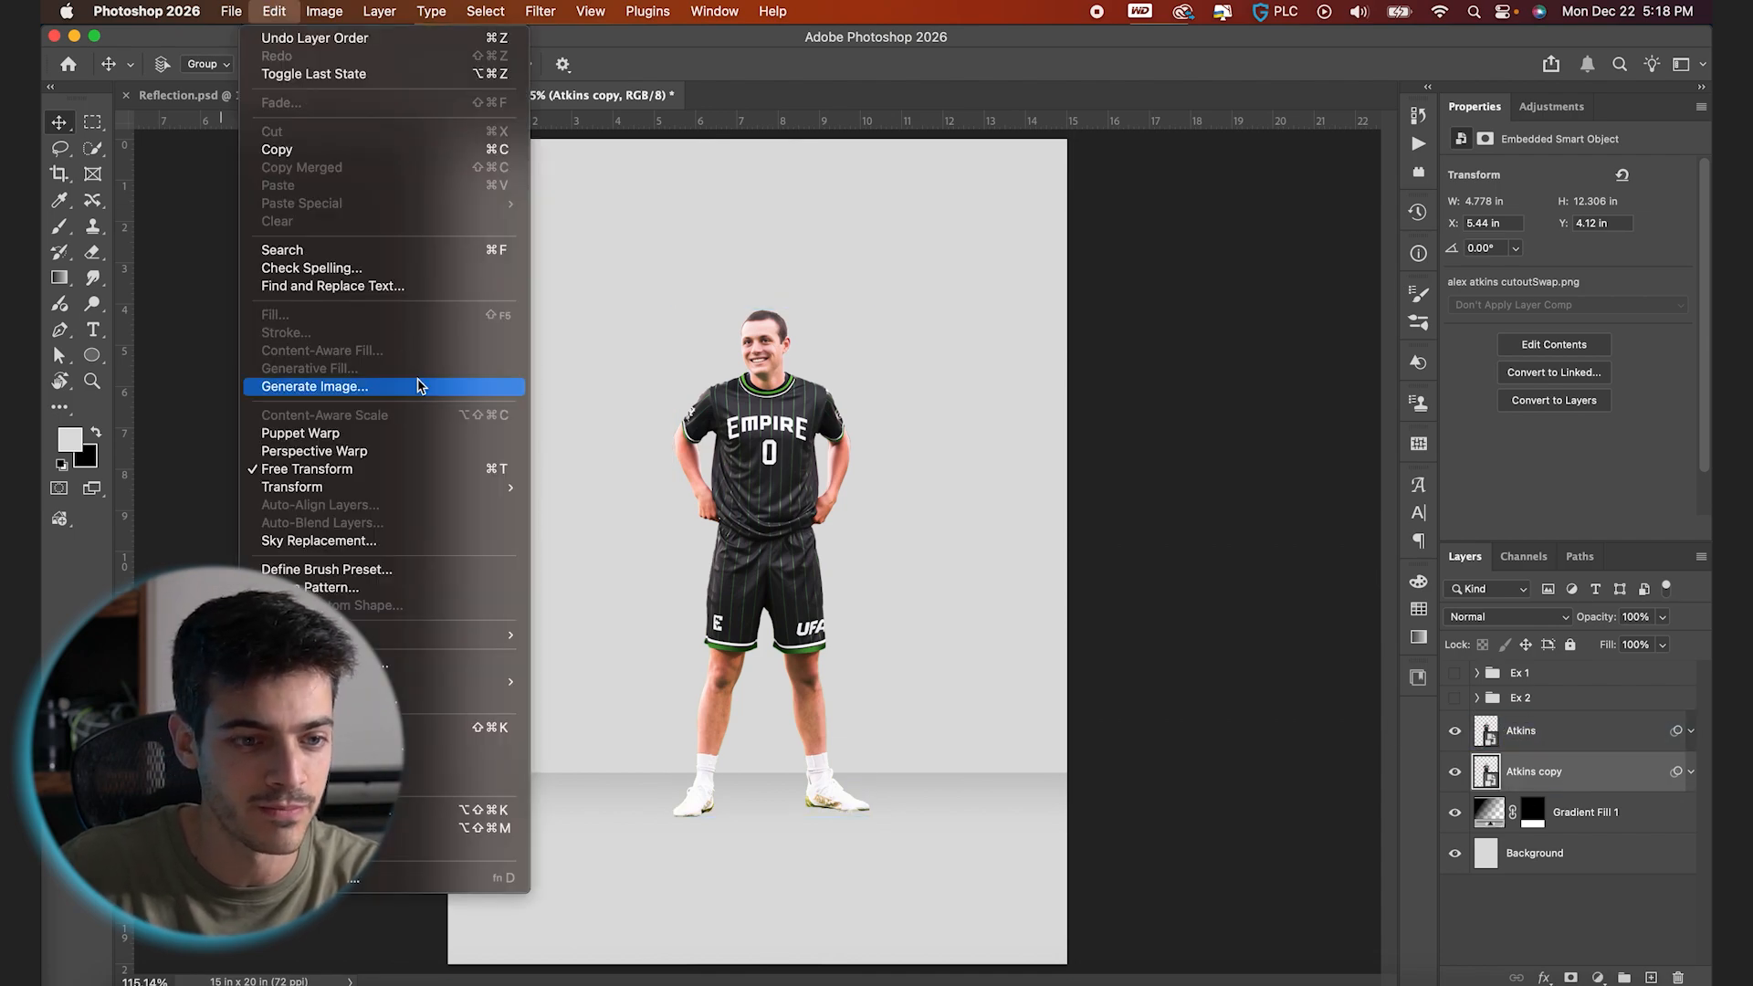
{"action": "mouse_move", "coordinate": [393, 487]}
{"action": "left_click", "coordinate": [630, 857]}
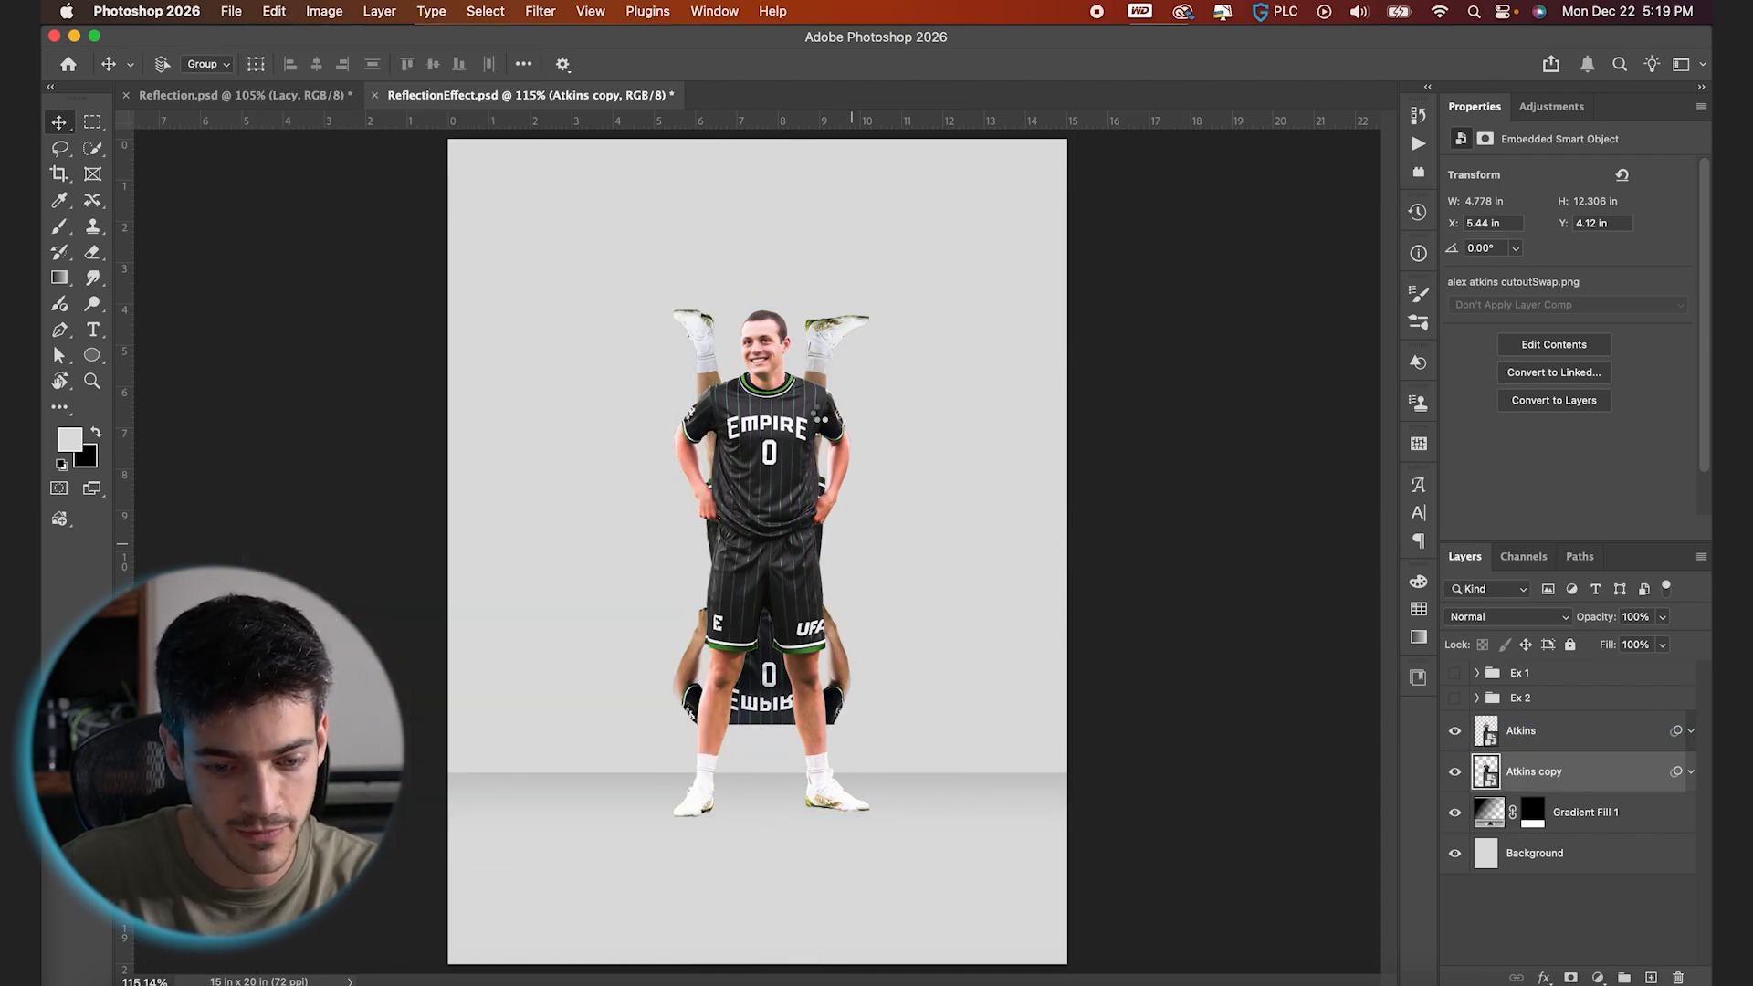
Move the flipped black-jersey copy straight down below the player's shoes, to about X 5.44 in, Y 16.4 in
{"action": "left_click_drag", "start_coordinate": [803, 297], "coordinate": [813, 803]}
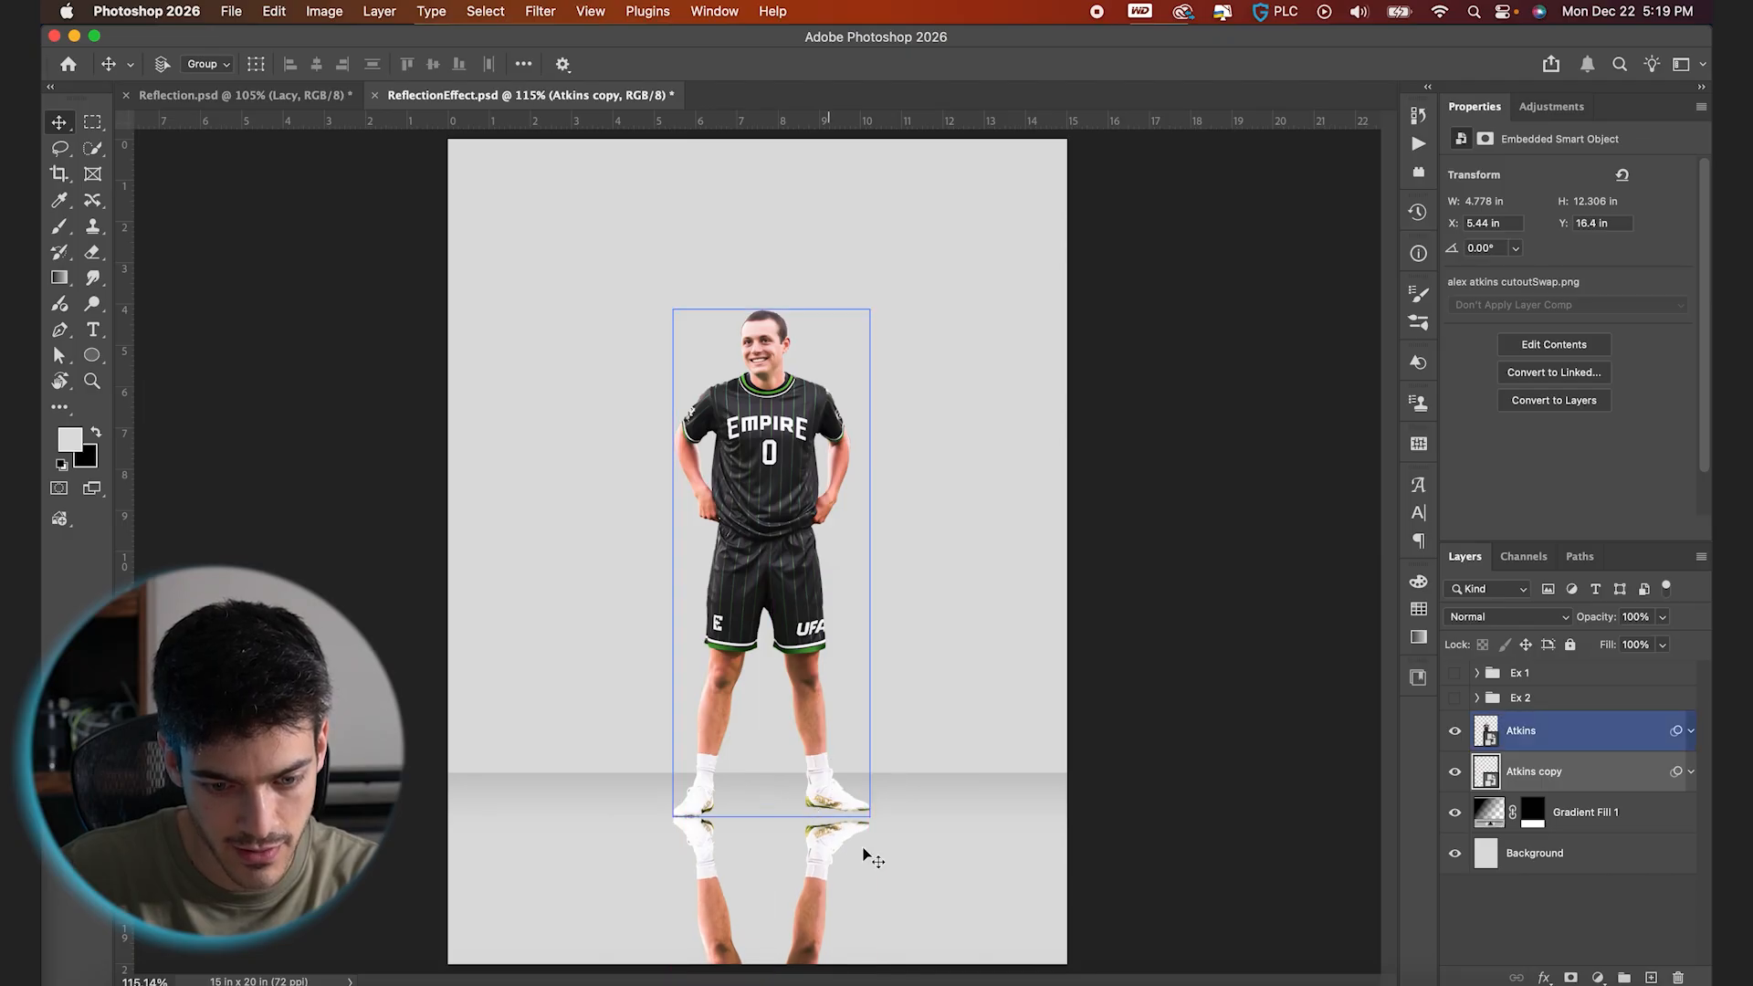
{"action": "scroll", "coordinate": [857, 841], "scroll_direction": "up", "scroll_amount": 5}
{"action": "scroll", "coordinate": [868, 858], "scroll_direction": "down", "scroll_amount": 5}
{"action": "left_click", "coordinate": [869, 840]}
Rotate the black-jersey reflection to -3.85° and reposition it at about X 5.44 in, Y 16.25 in to match both shoes
{"action": "scroll", "coordinate": [859, 594], "scroll_direction": "up", "scroll_amount": 3}
{"action": "left_click", "coordinate": [950, 555]}
{"action": "left_click", "coordinate": [951, 551]}
{"action": "left_click_drag", "start_coordinate": [999, 301], "coordinate": [969, 301]}
{"action": "left_click_drag", "start_coordinate": [904, 454], "coordinate": [927, 461]}
{"action": "left_click_drag", "start_coordinate": [933, 316], "coordinate": [933, 305]}
{"action": "left_click_drag", "start_coordinate": [935, 413], "coordinate": [943, 424]}
{"action": "left_click_drag", "start_coordinate": [914, 290], "coordinate": [907, 310]}
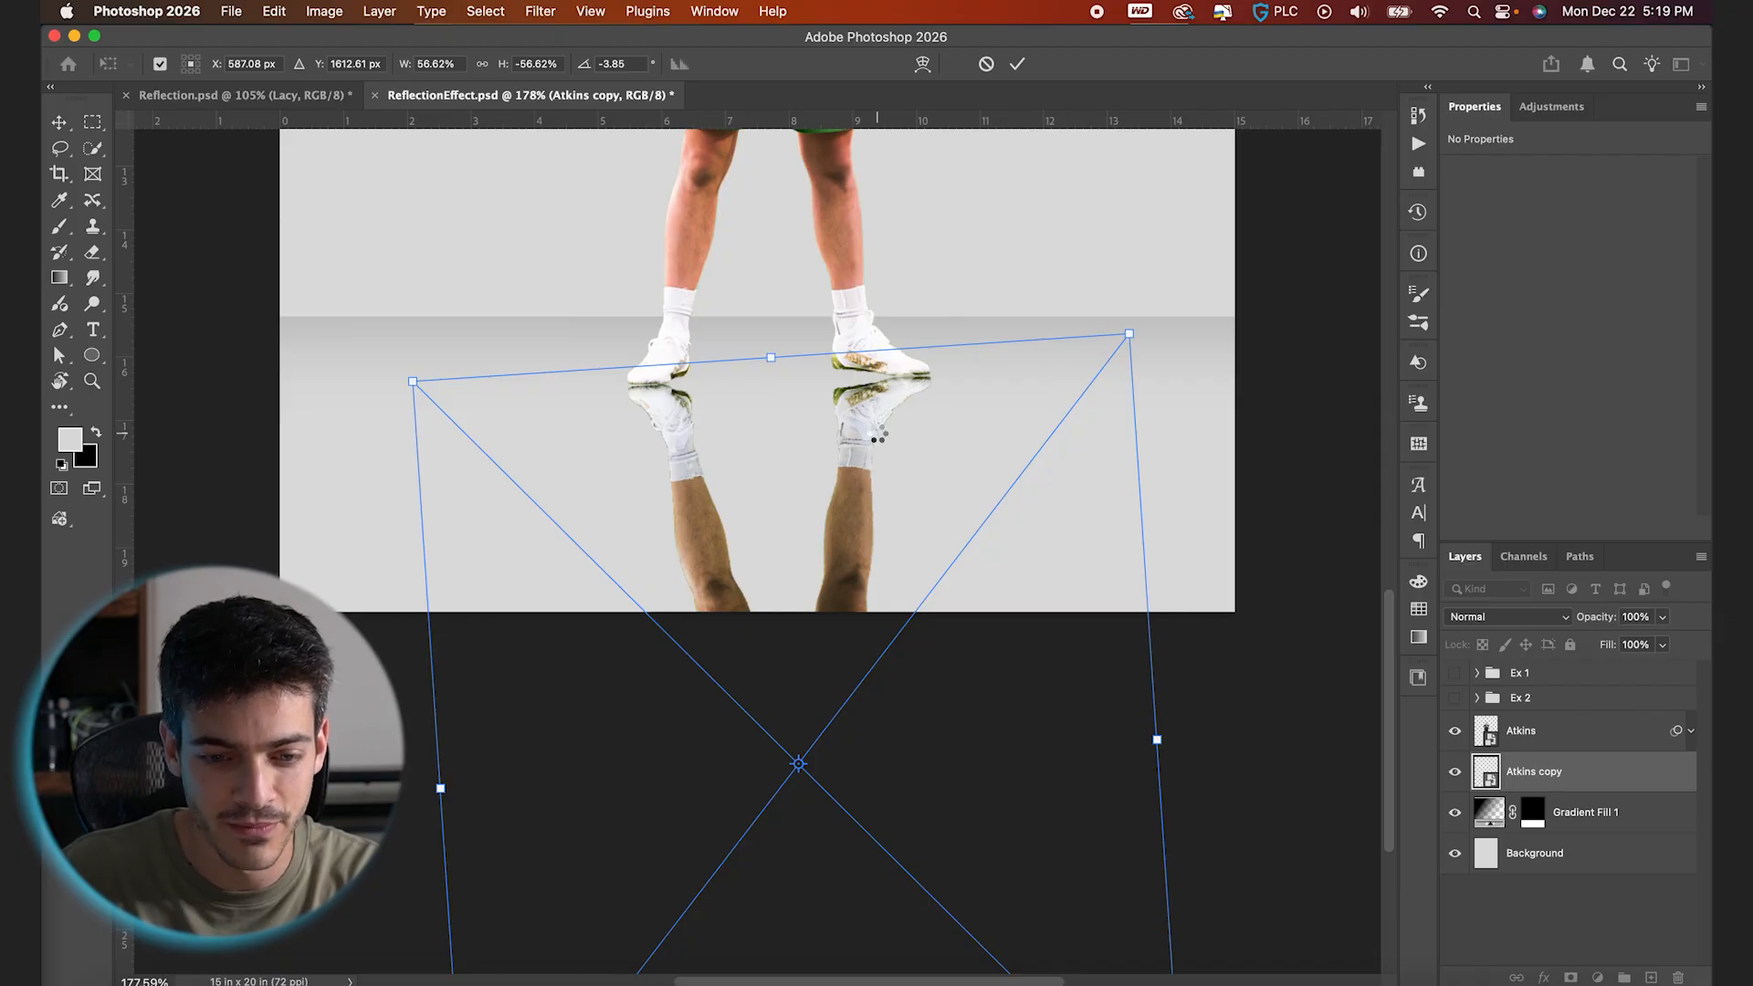
{"action": "key", "text": "Return"}
{"action": "key", "text": "Up"}
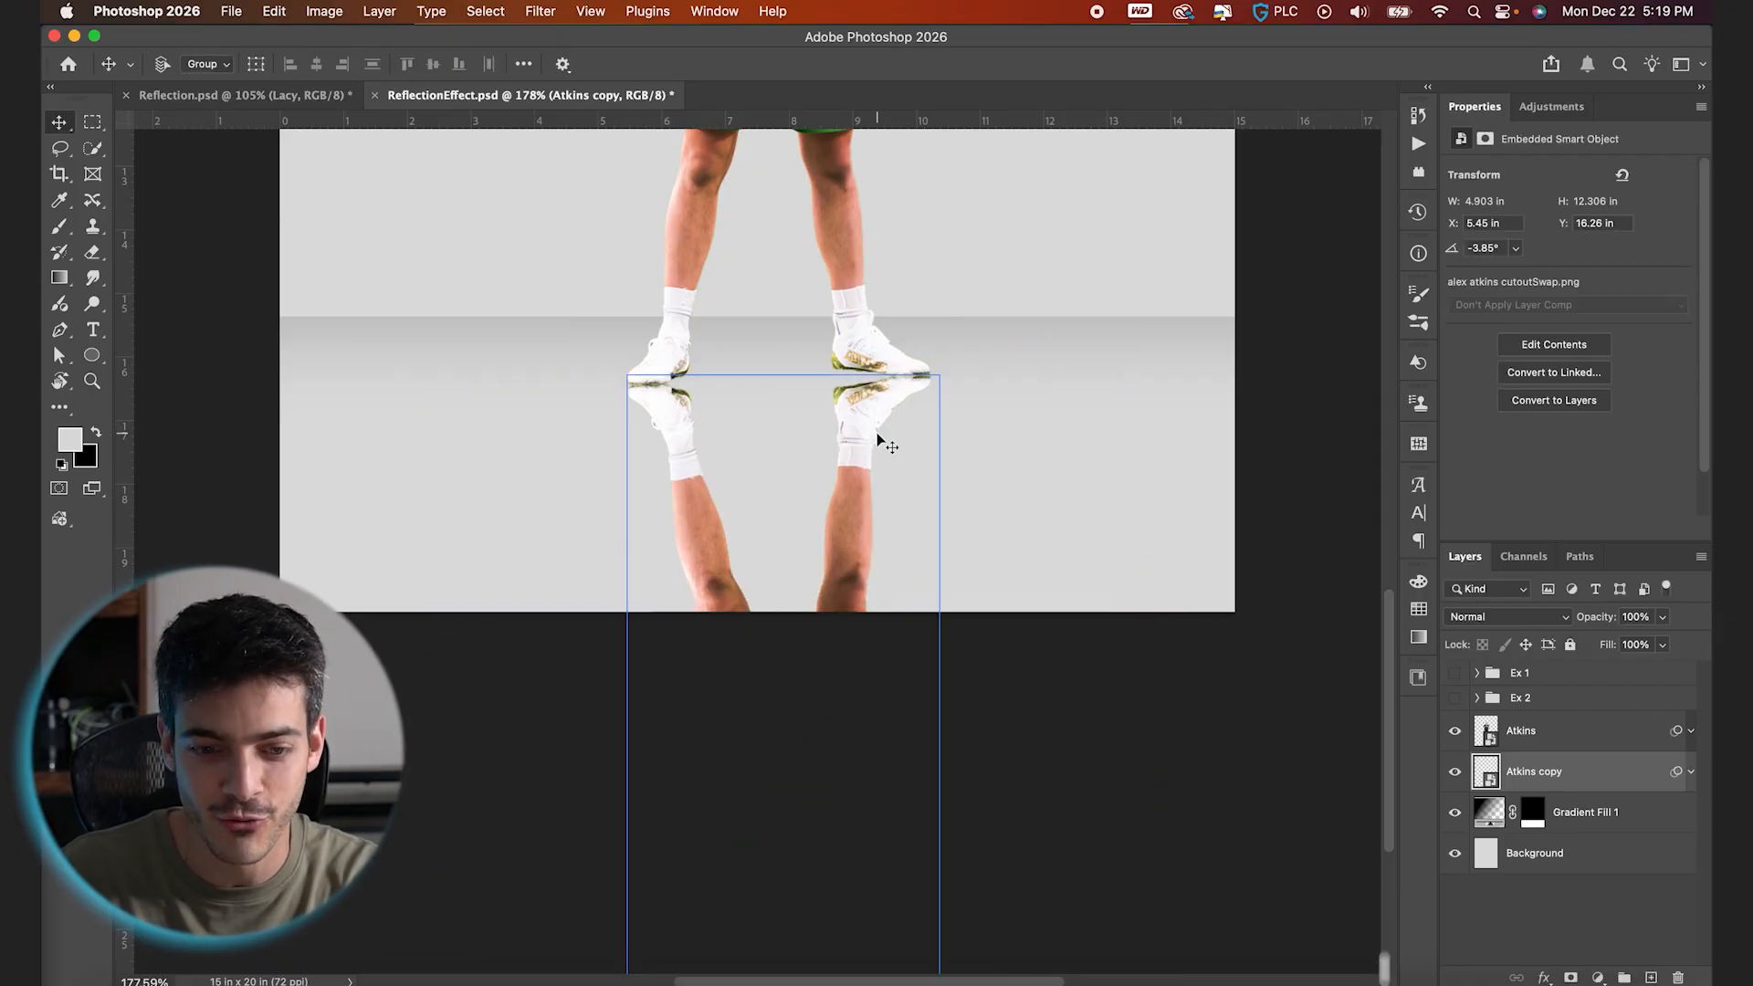
{"action": "key", "text": "Left"}
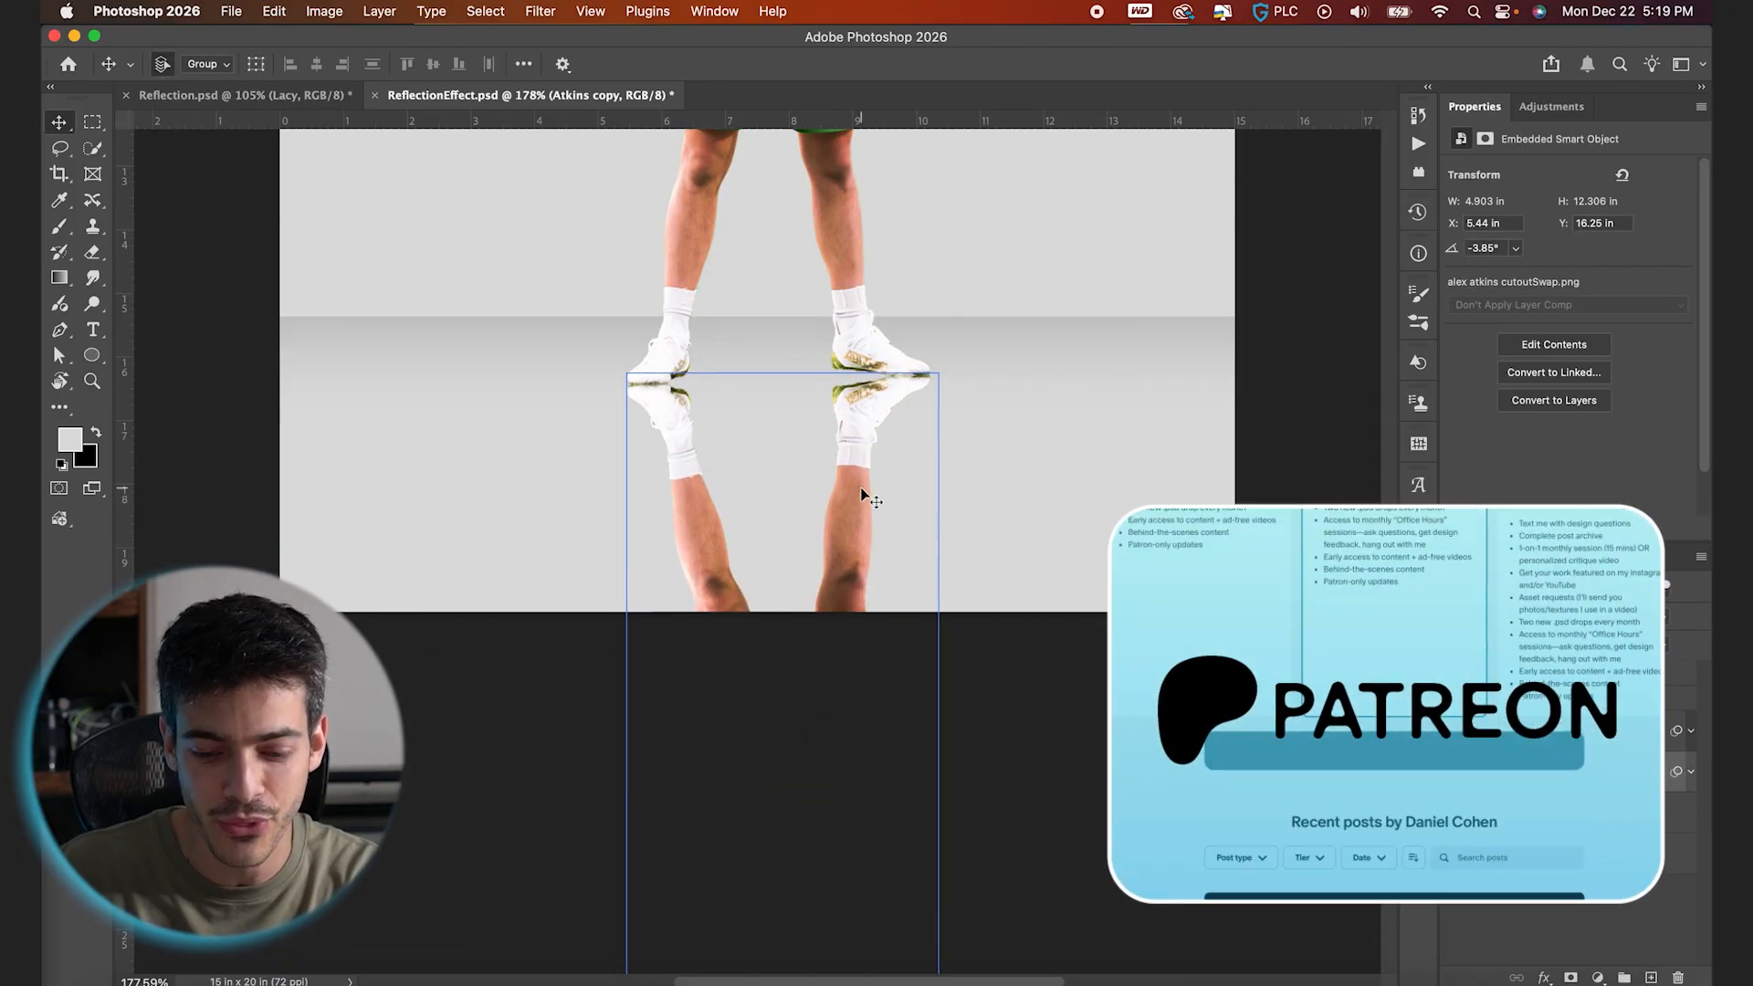
{"action": "key", "text": "super+0"}
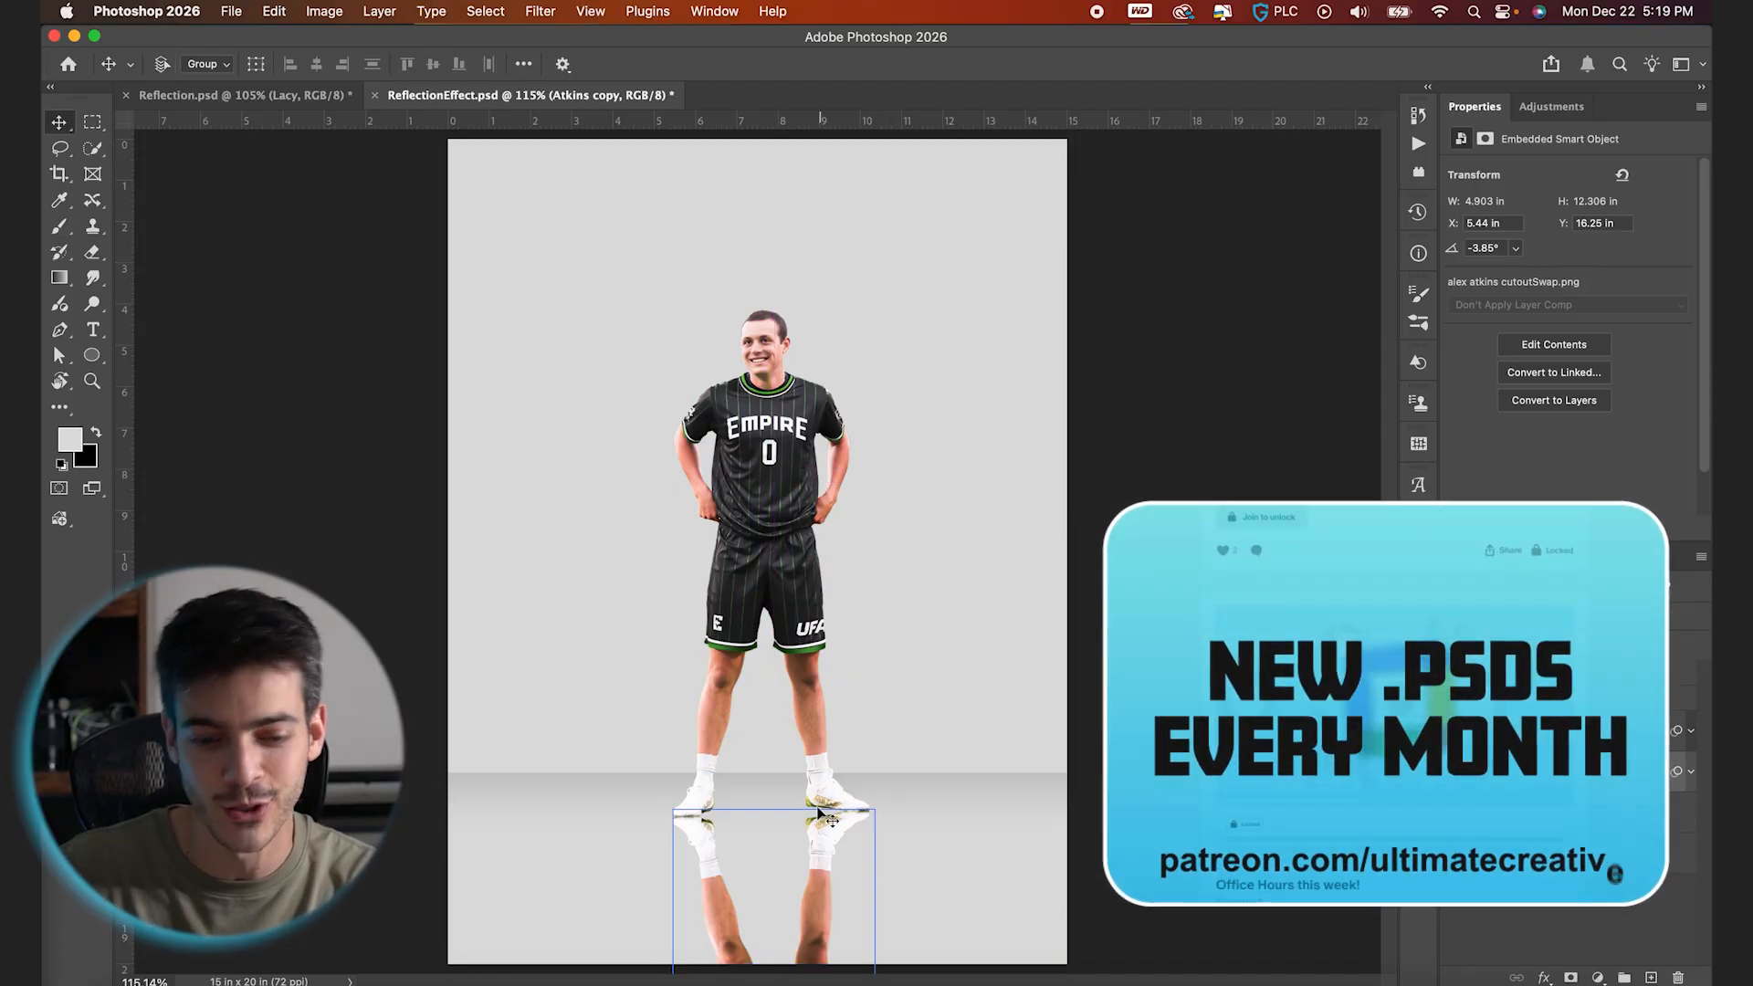
{"action": "scroll", "coordinate": [884, 894], "scroll_direction": "up", "scroll_amount": 5}
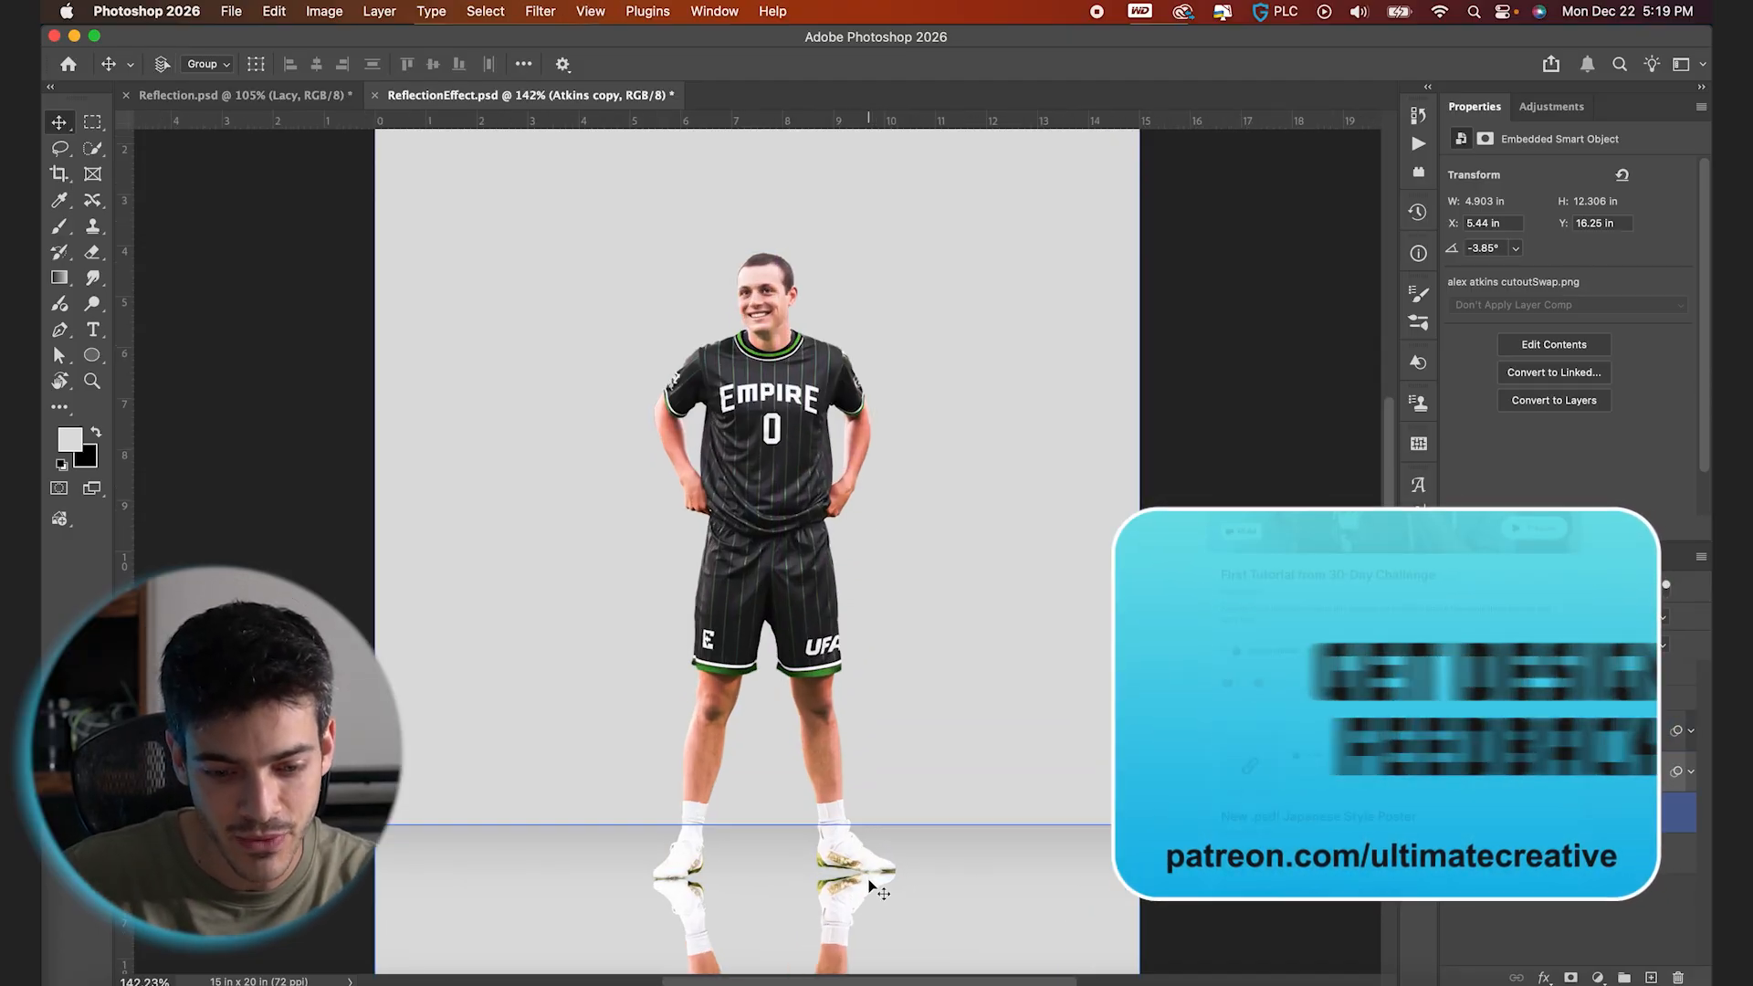
{"action": "scroll", "coordinate": [862, 701], "scroll_direction": "down", "scroll_amount": 5}
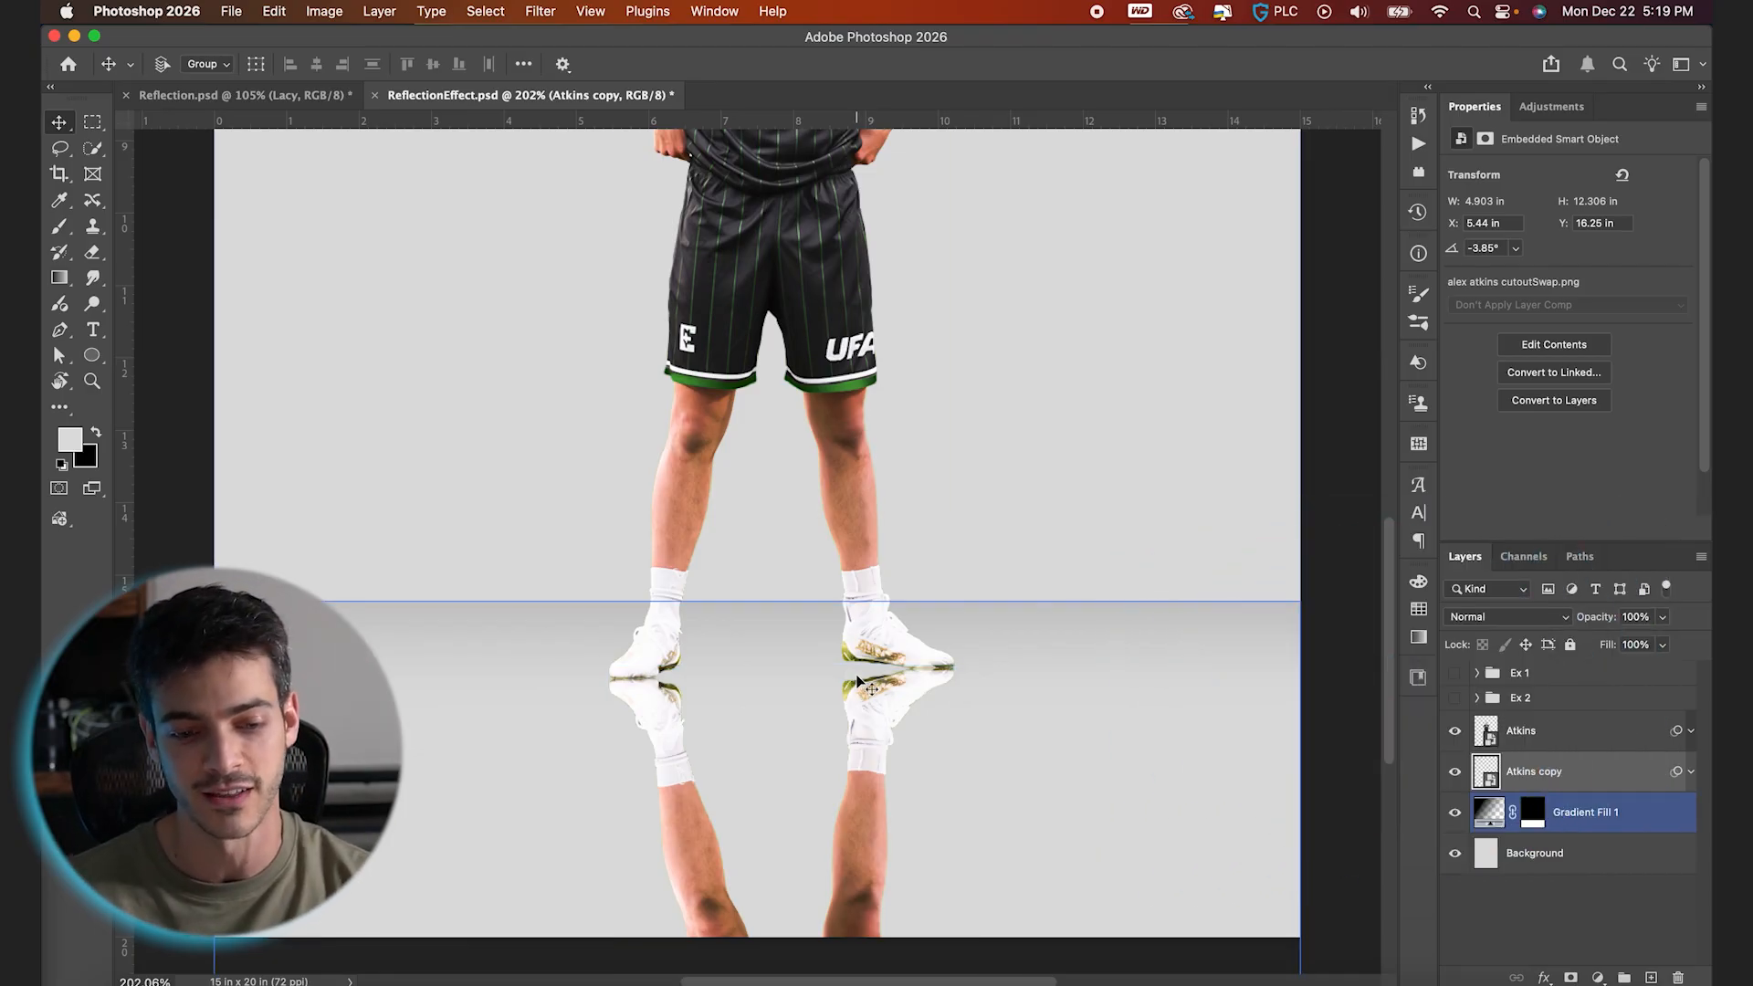
{"action": "left_click", "coordinate": [858, 680]}
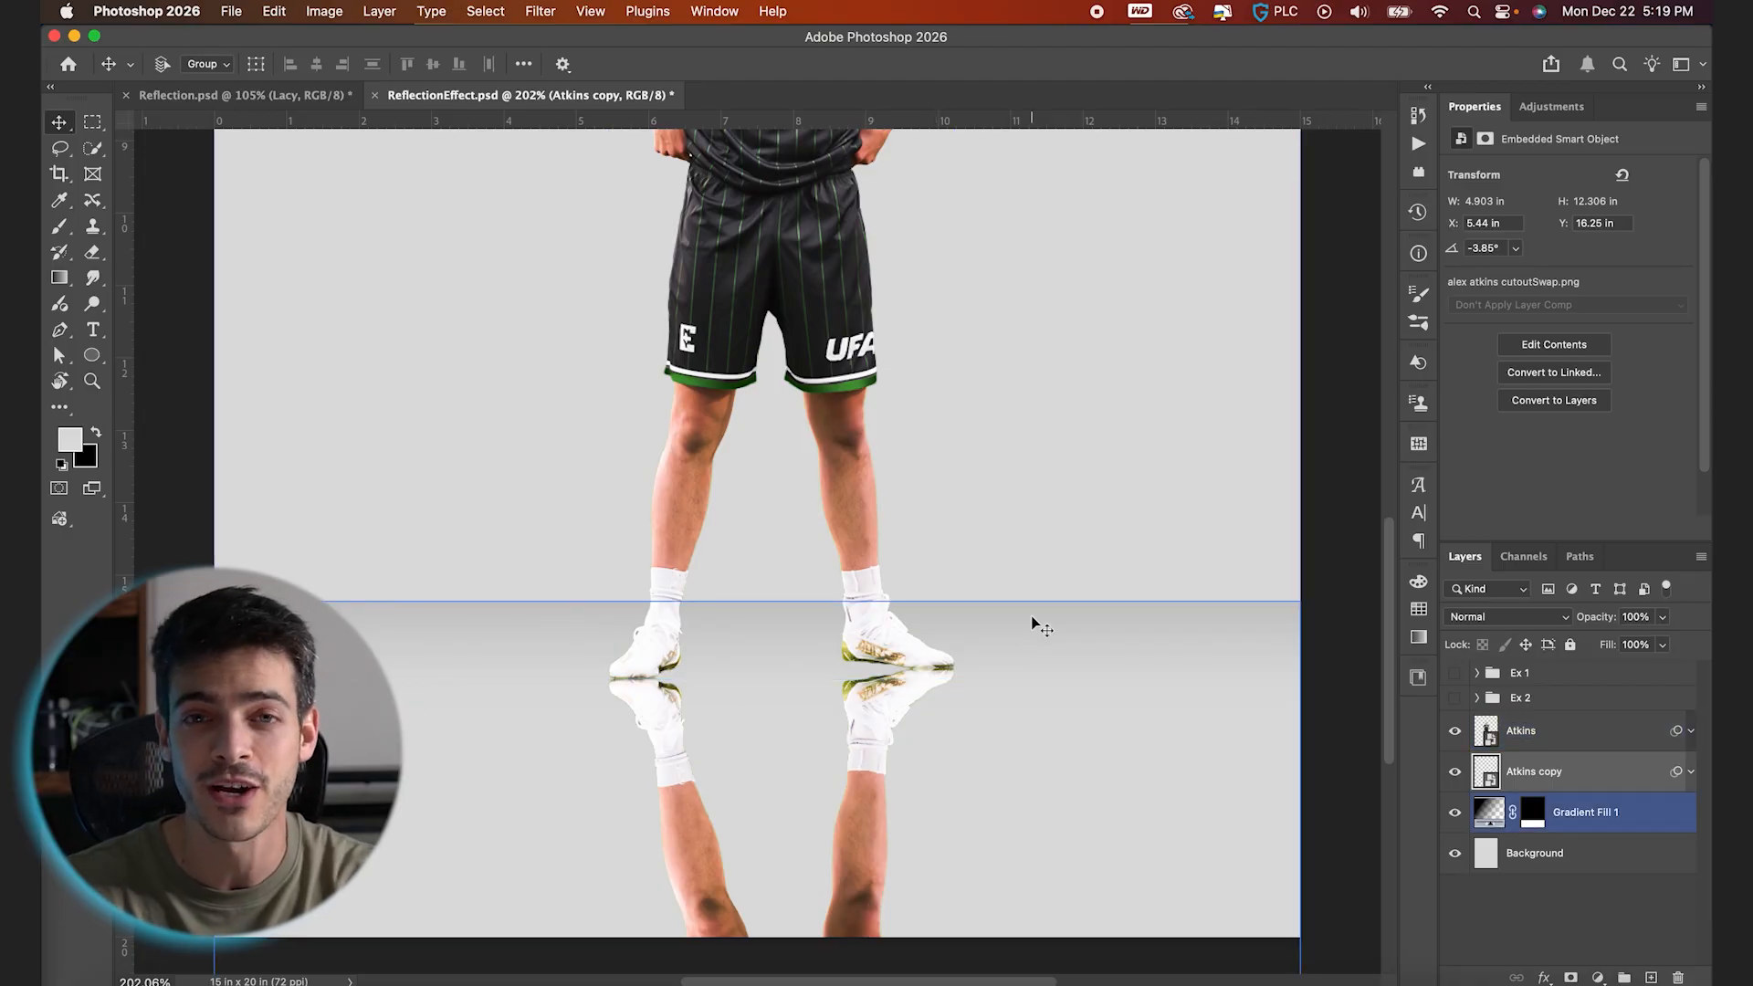
{"action": "key", "text": "super+0"}
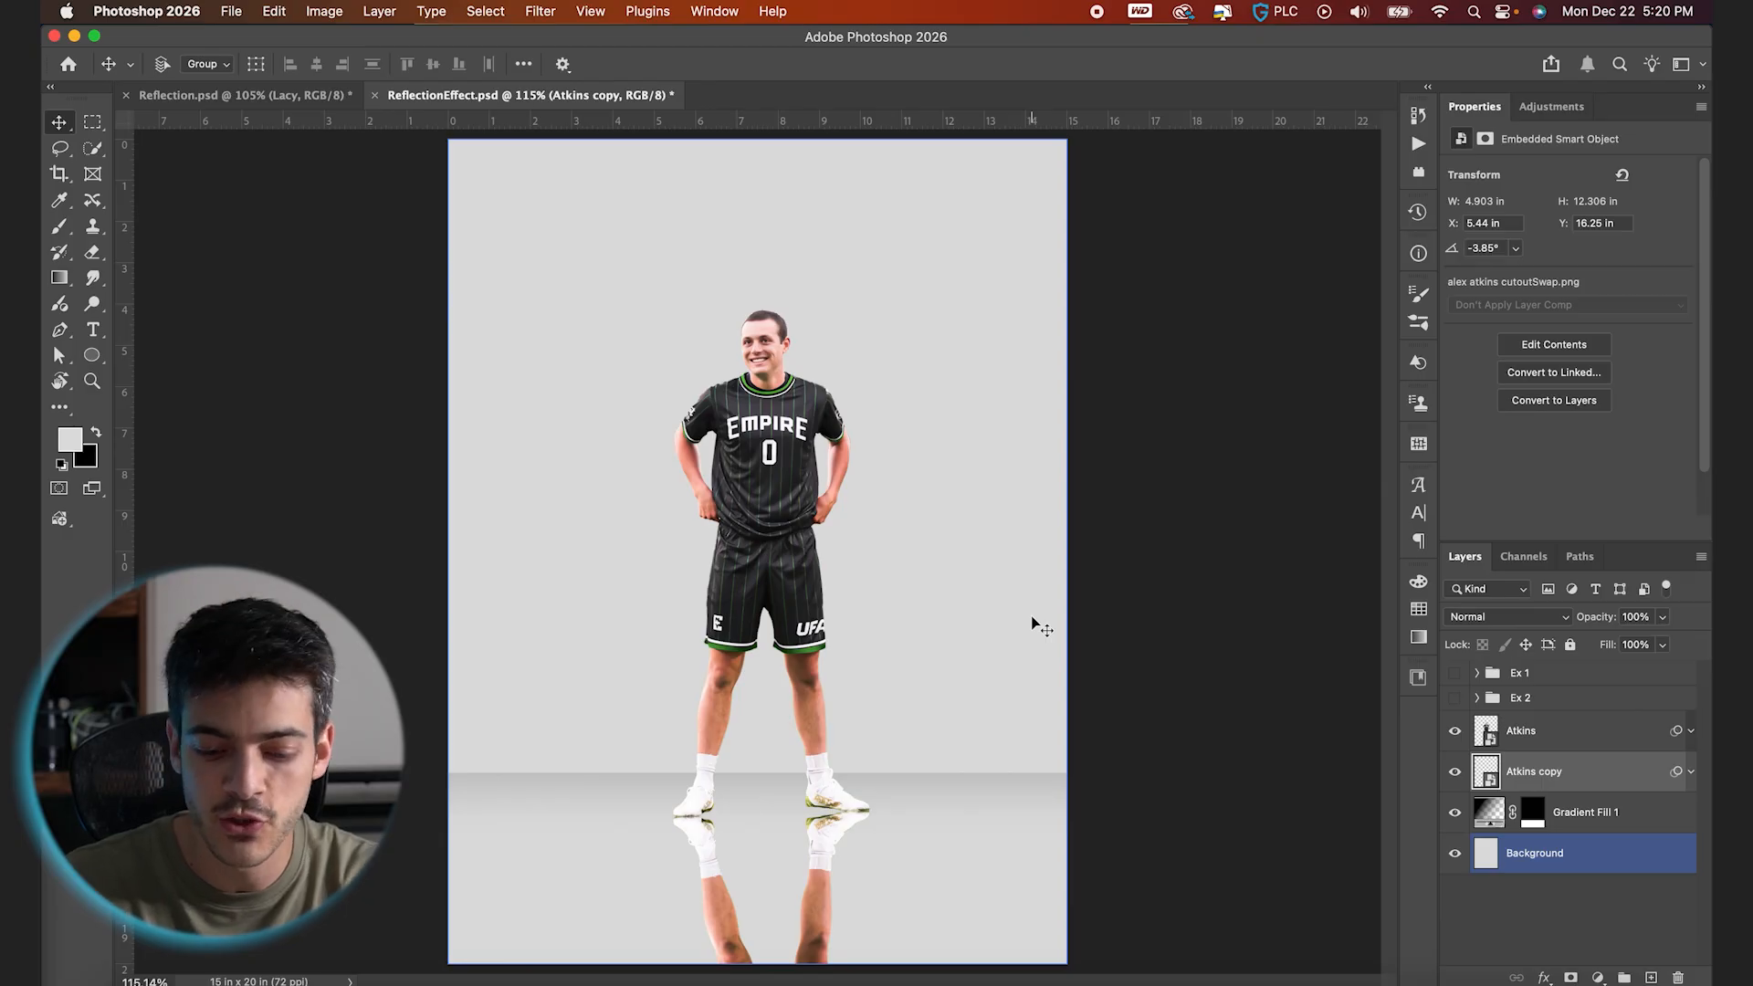
Duplicate the black-jersey reflection, hide the original reflection, and move the duplicate straight down to about Y 18.27 in
{"action": "key", "text": "super+j"}
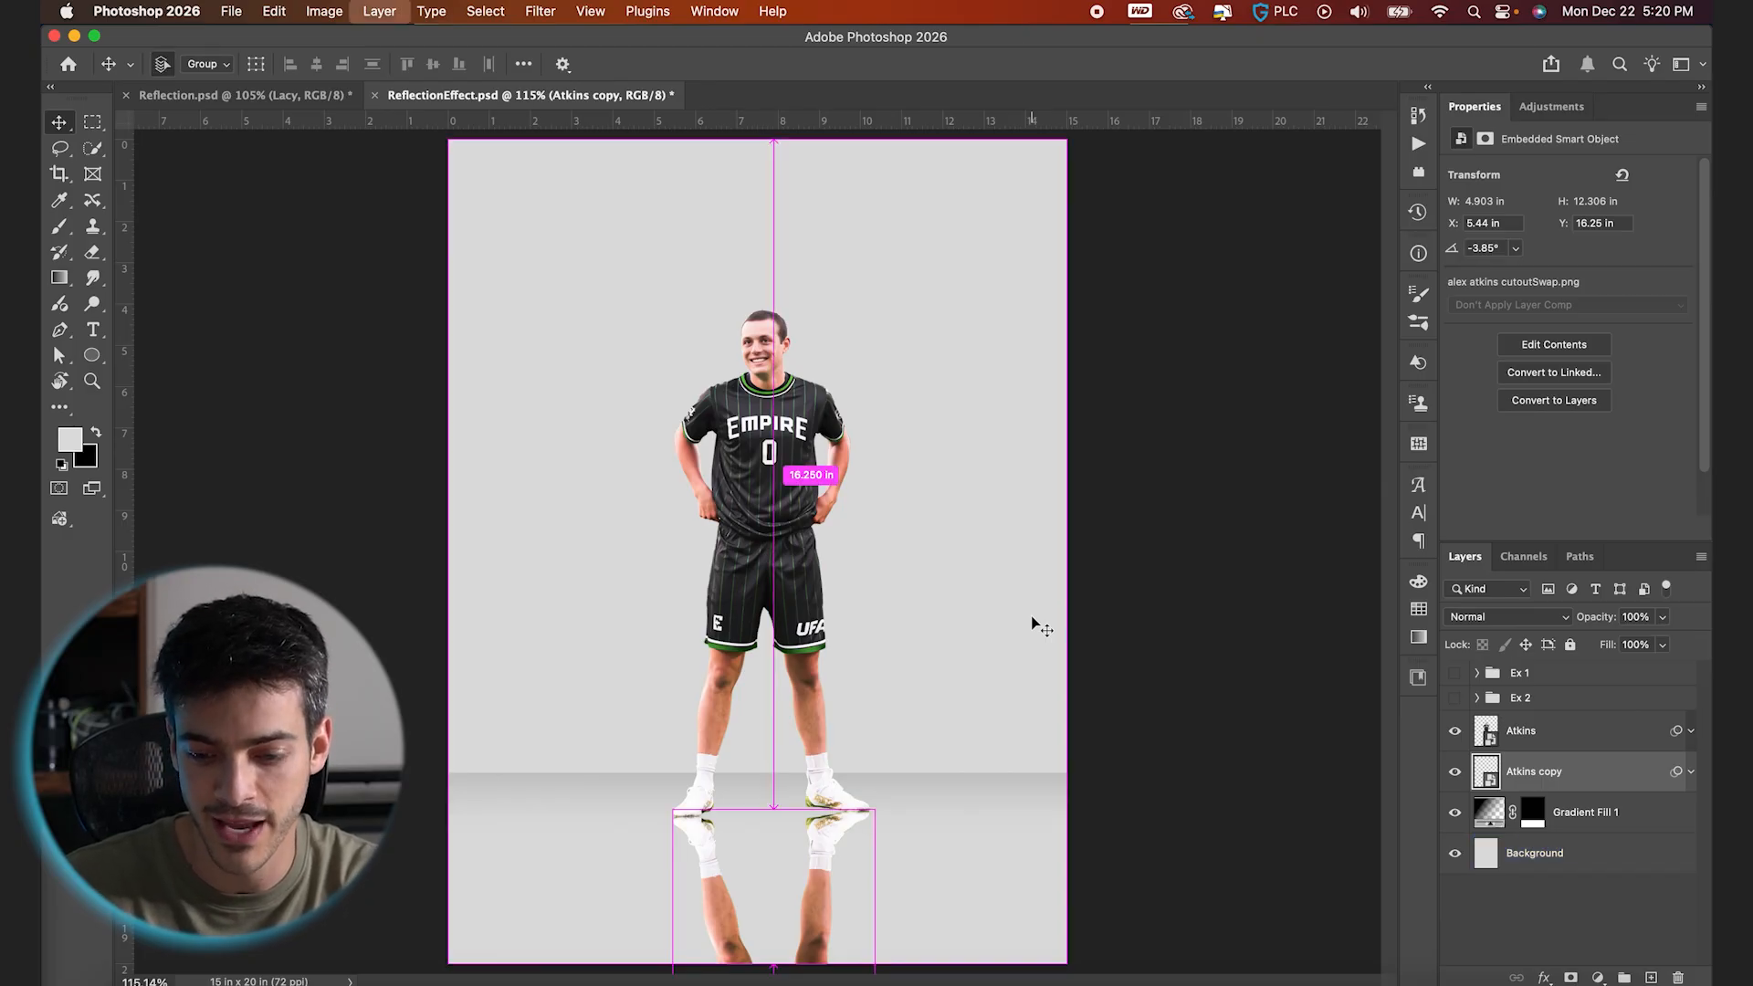
{"action": "left_click", "coordinate": [1455, 819]}
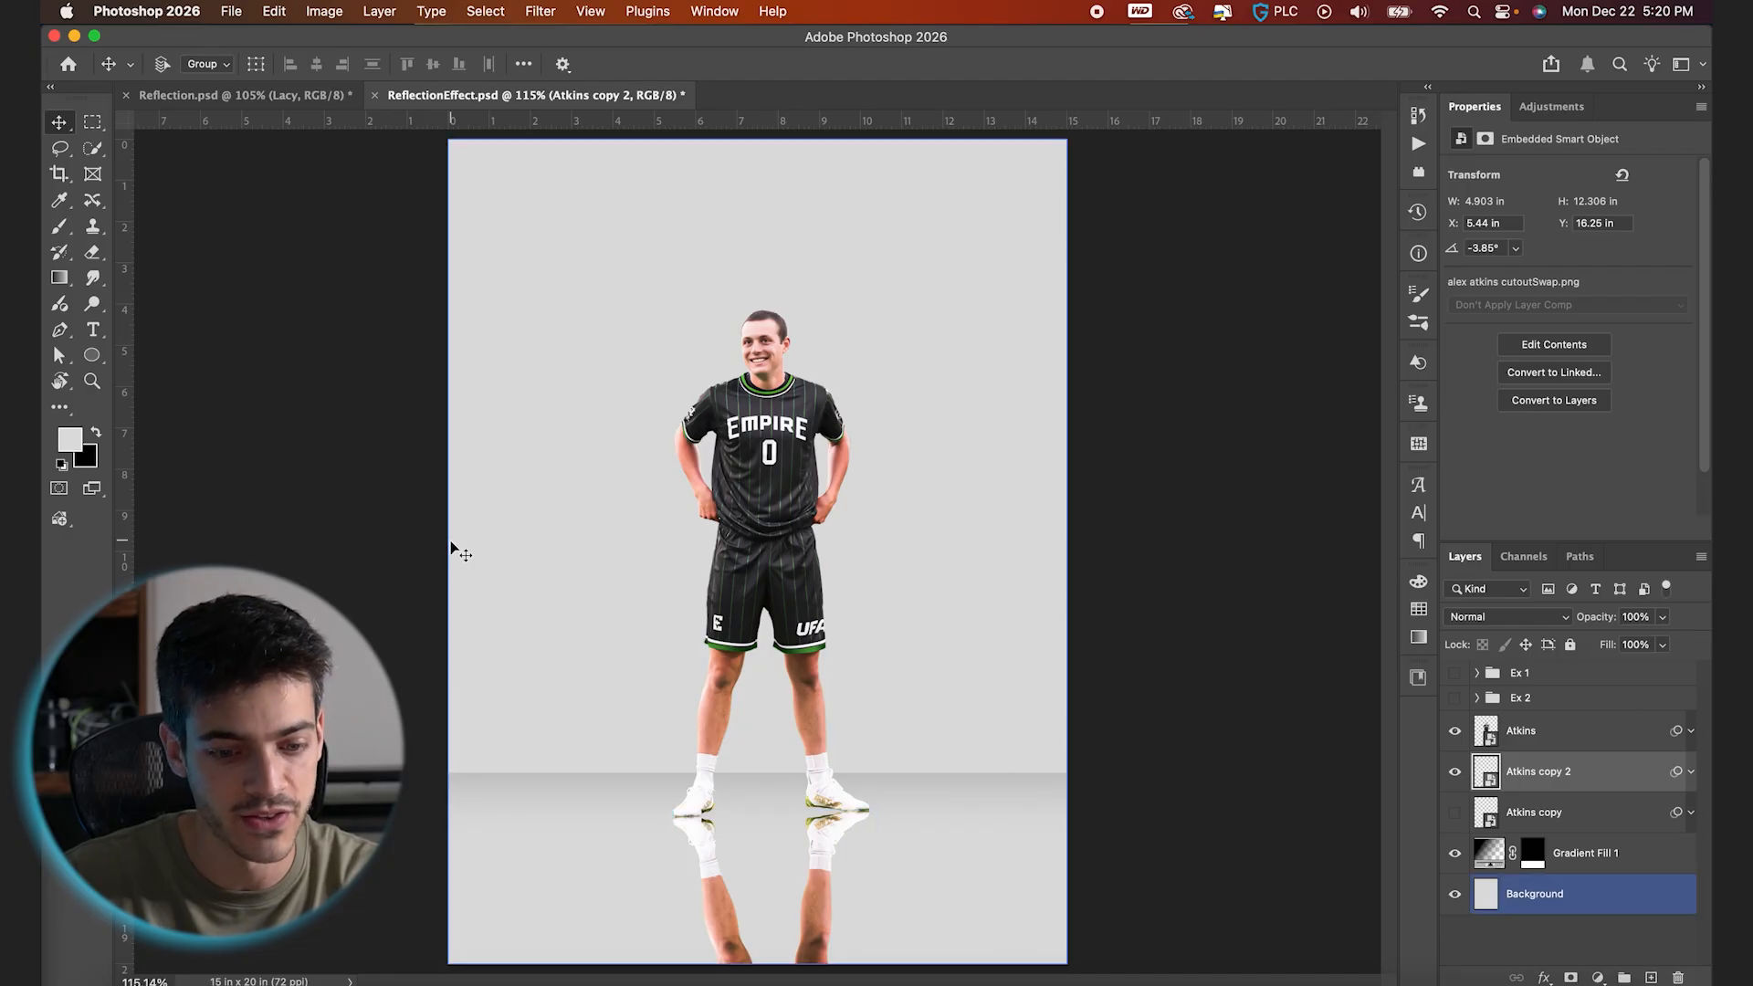
{"action": "left_click_drag", "start_coordinate": [763, 760], "coordinate": [761, 836]}
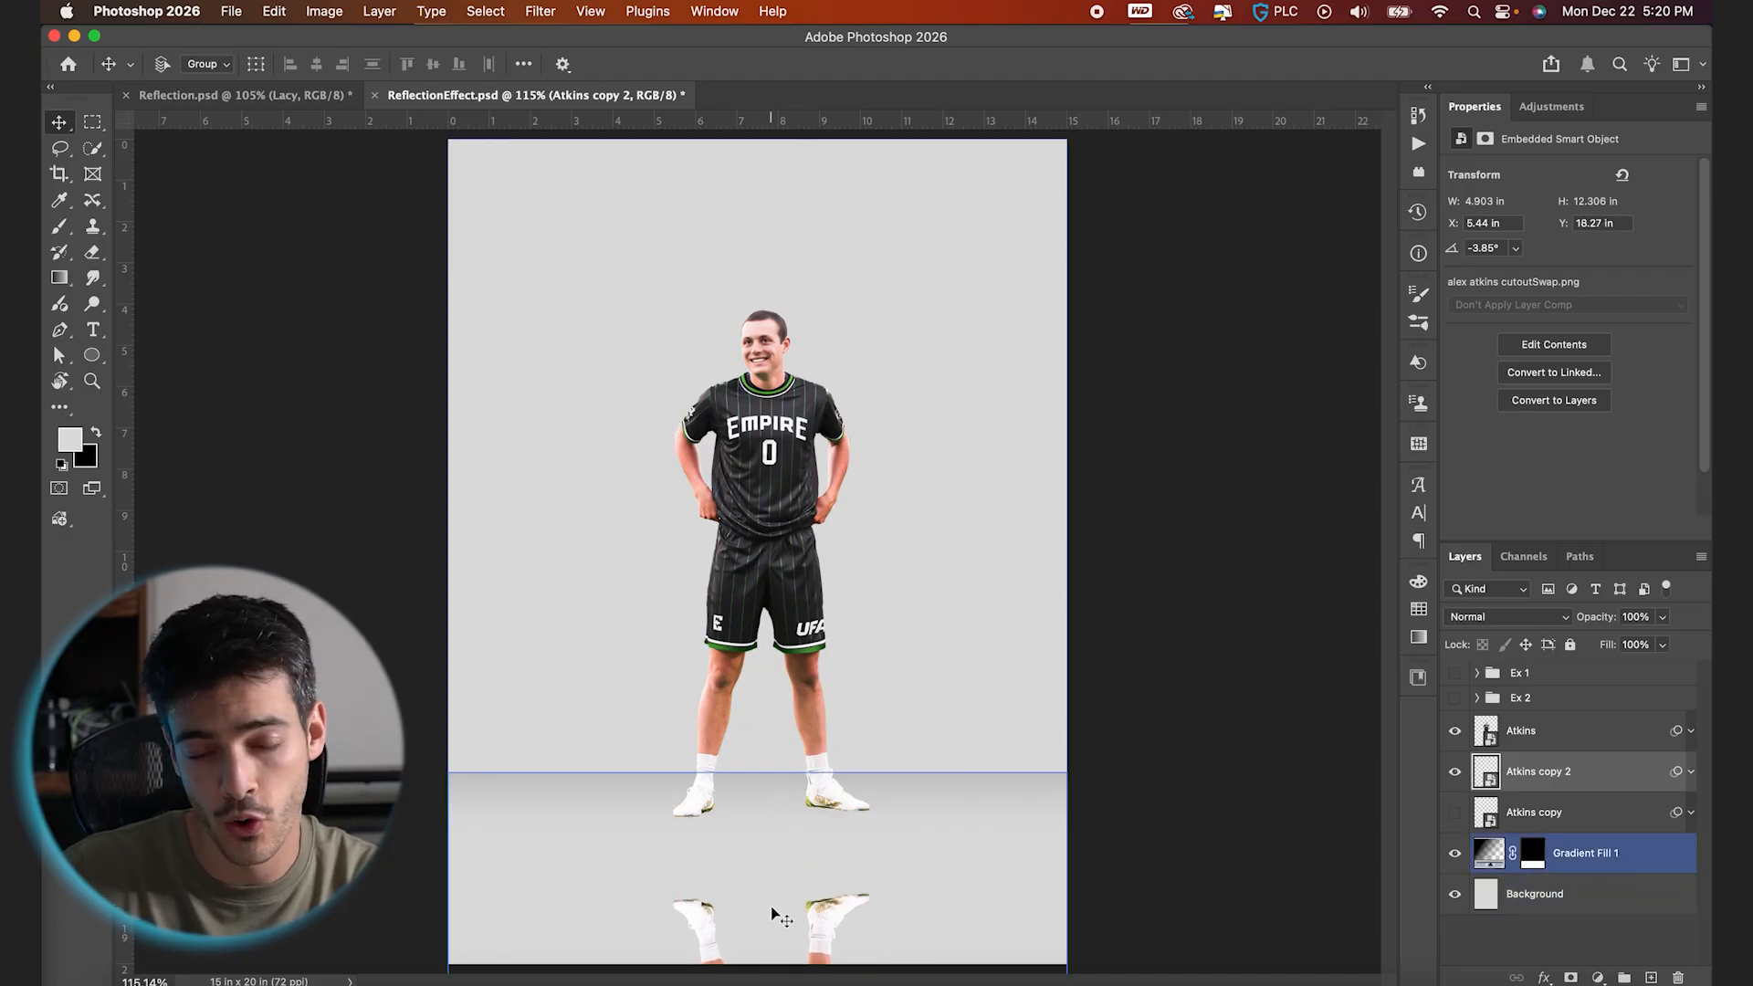
Warp the duplicate reflection by splitting its grid vertically between the feet and pulling the upper edge's midpoint upward into a bow
{"action": "left_click", "coordinate": [273, 11]}
{"action": "mouse_move", "coordinate": [338, 487]}
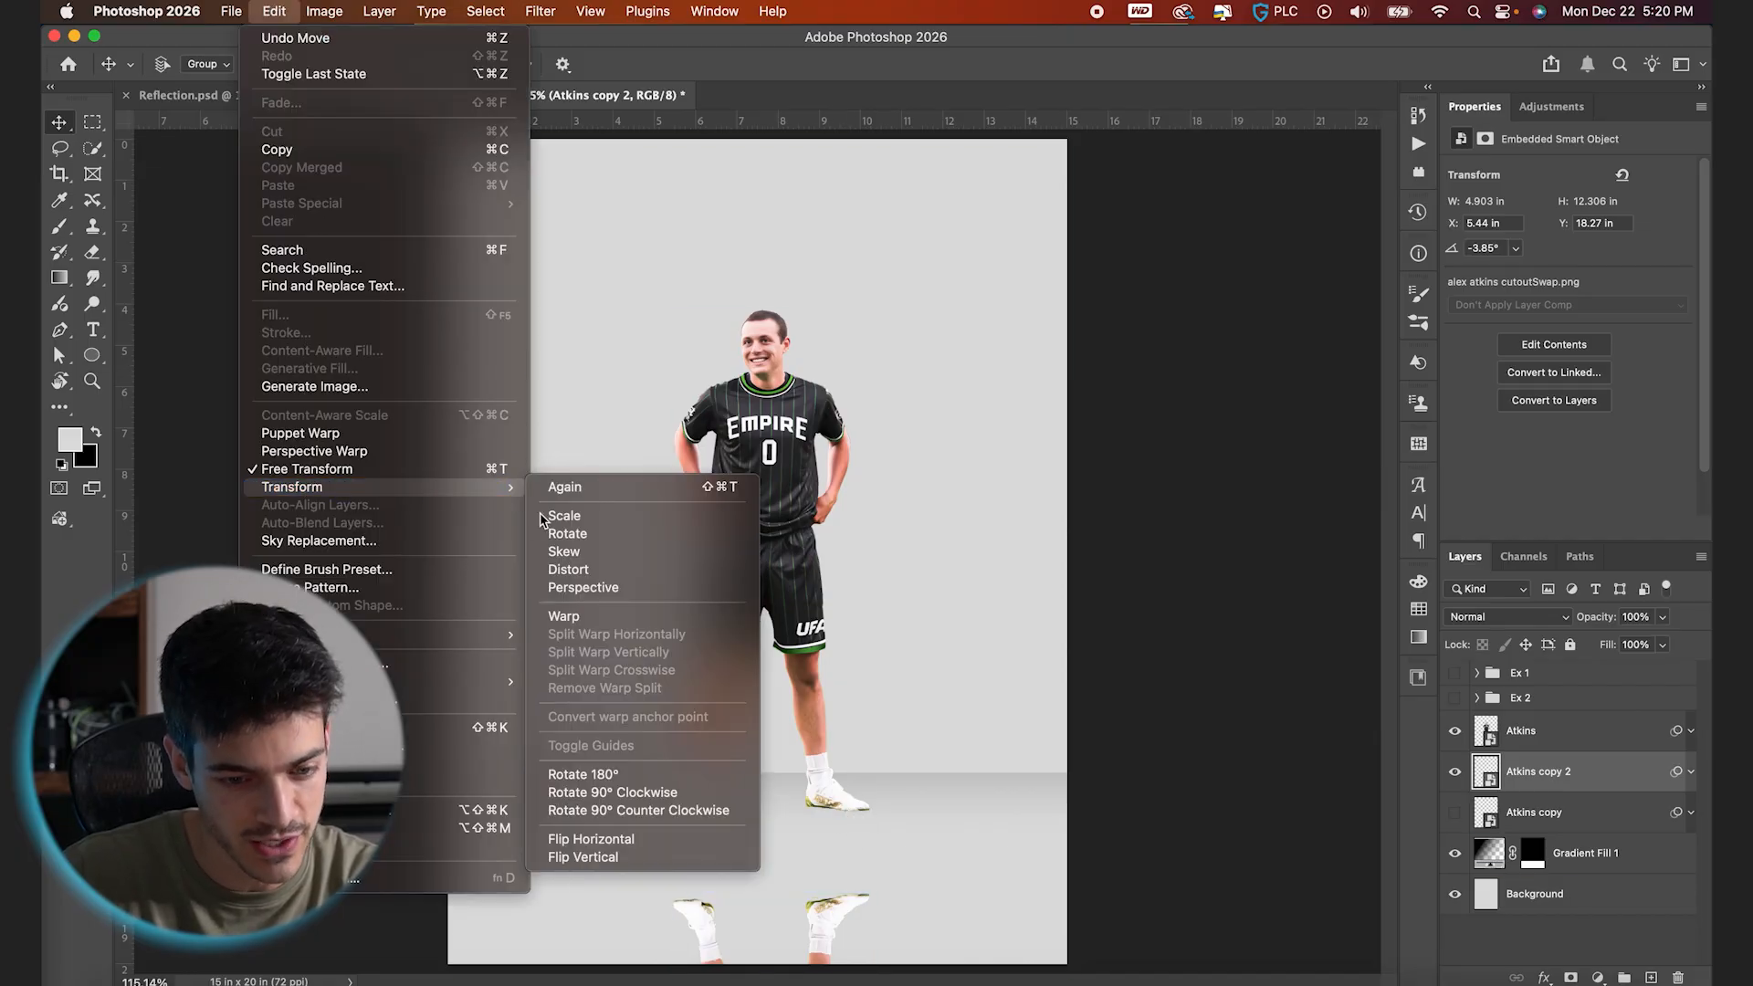
{"action": "left_click", "coordinate": [589, 616]}
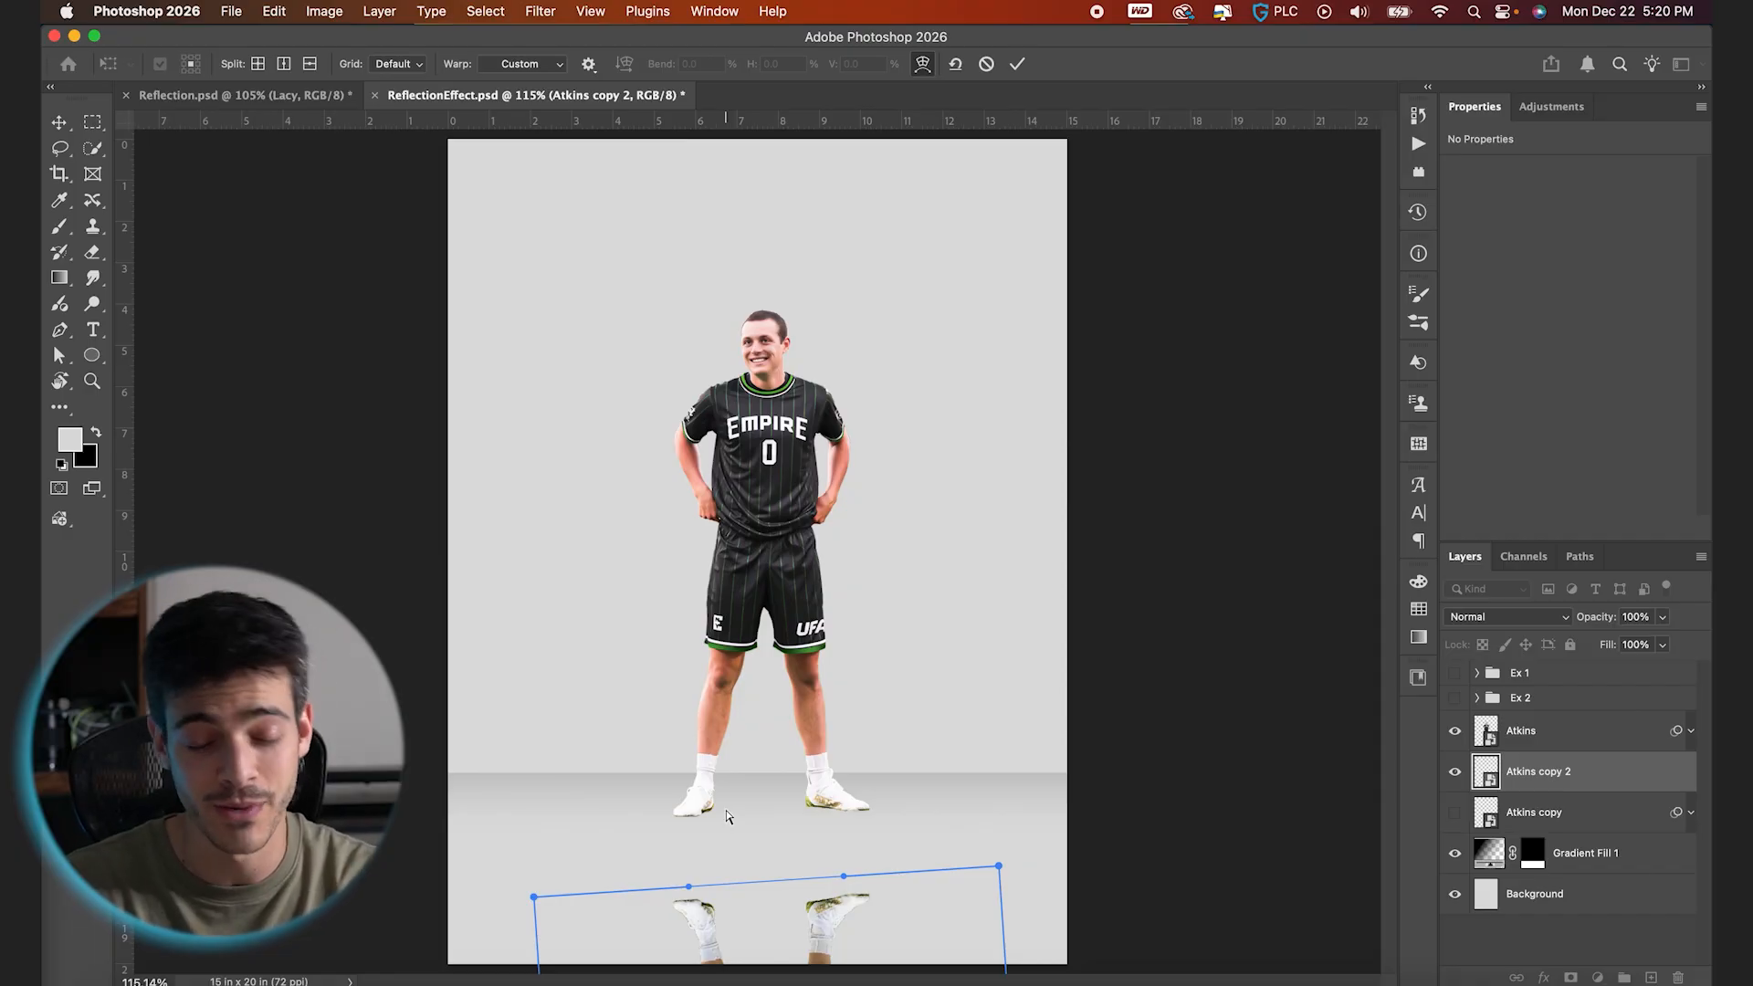
{"action": "key", "text": "alt"}
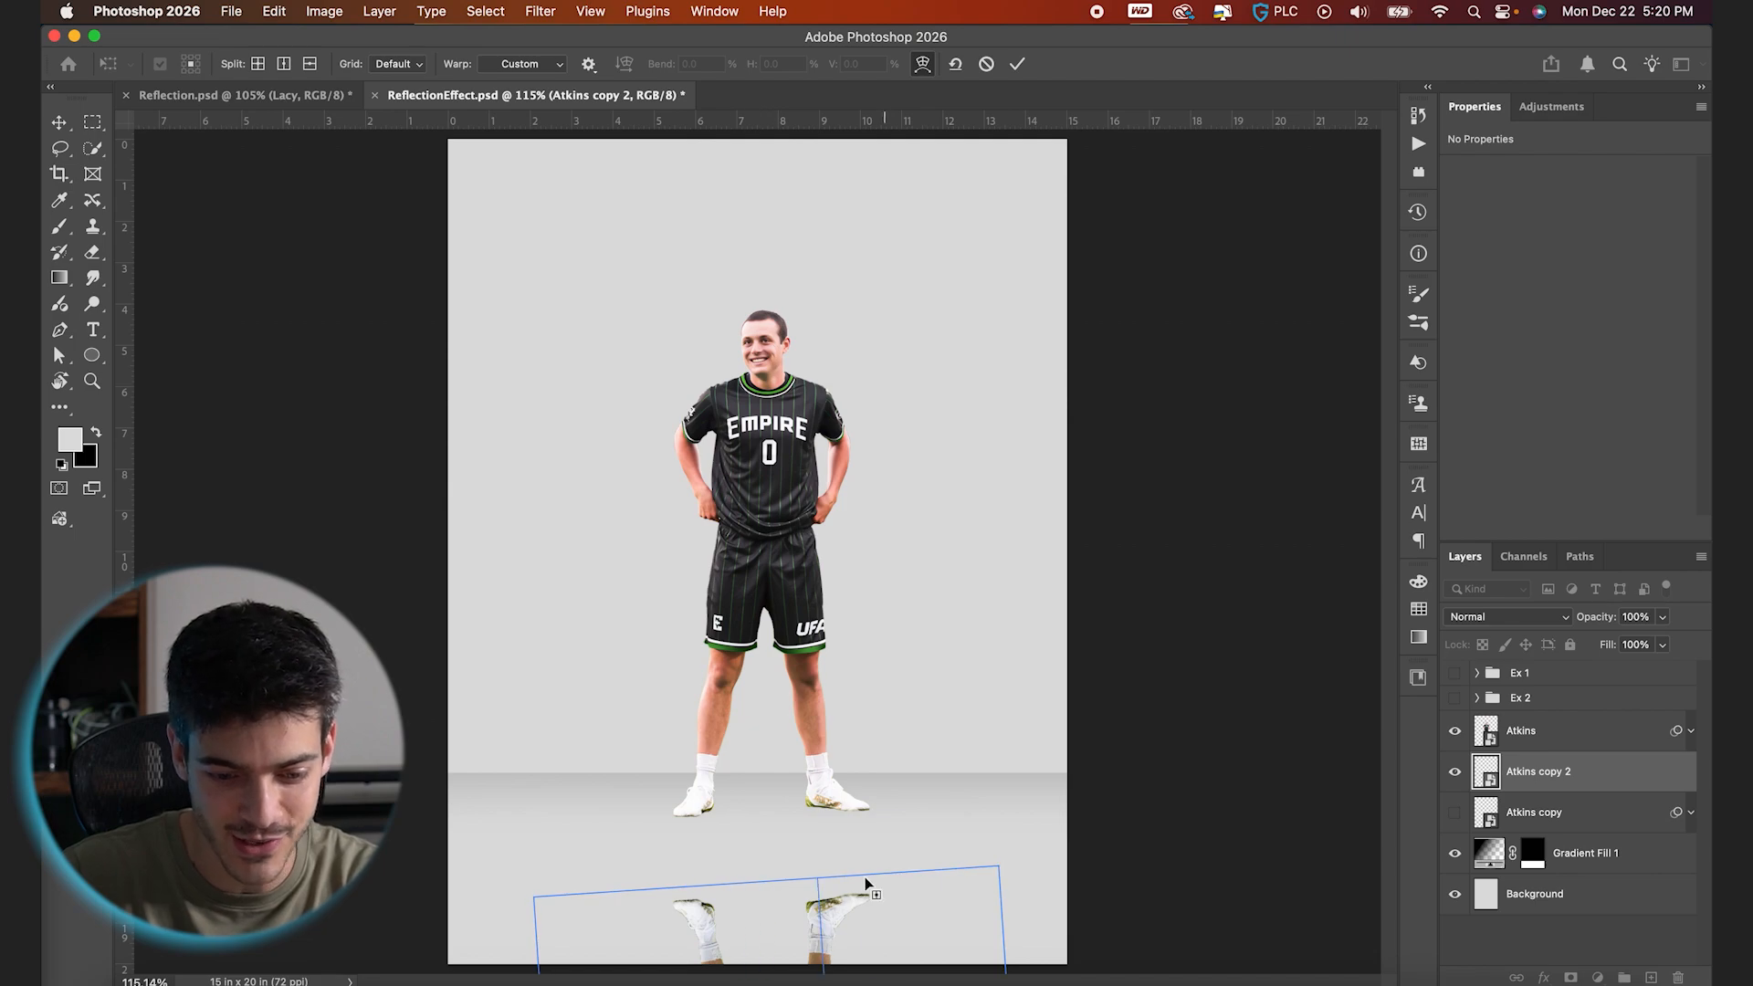
{"action": "scroll", "coordinate": [765, 892], "scroll_direction": "down", "scroll_amount": 3}
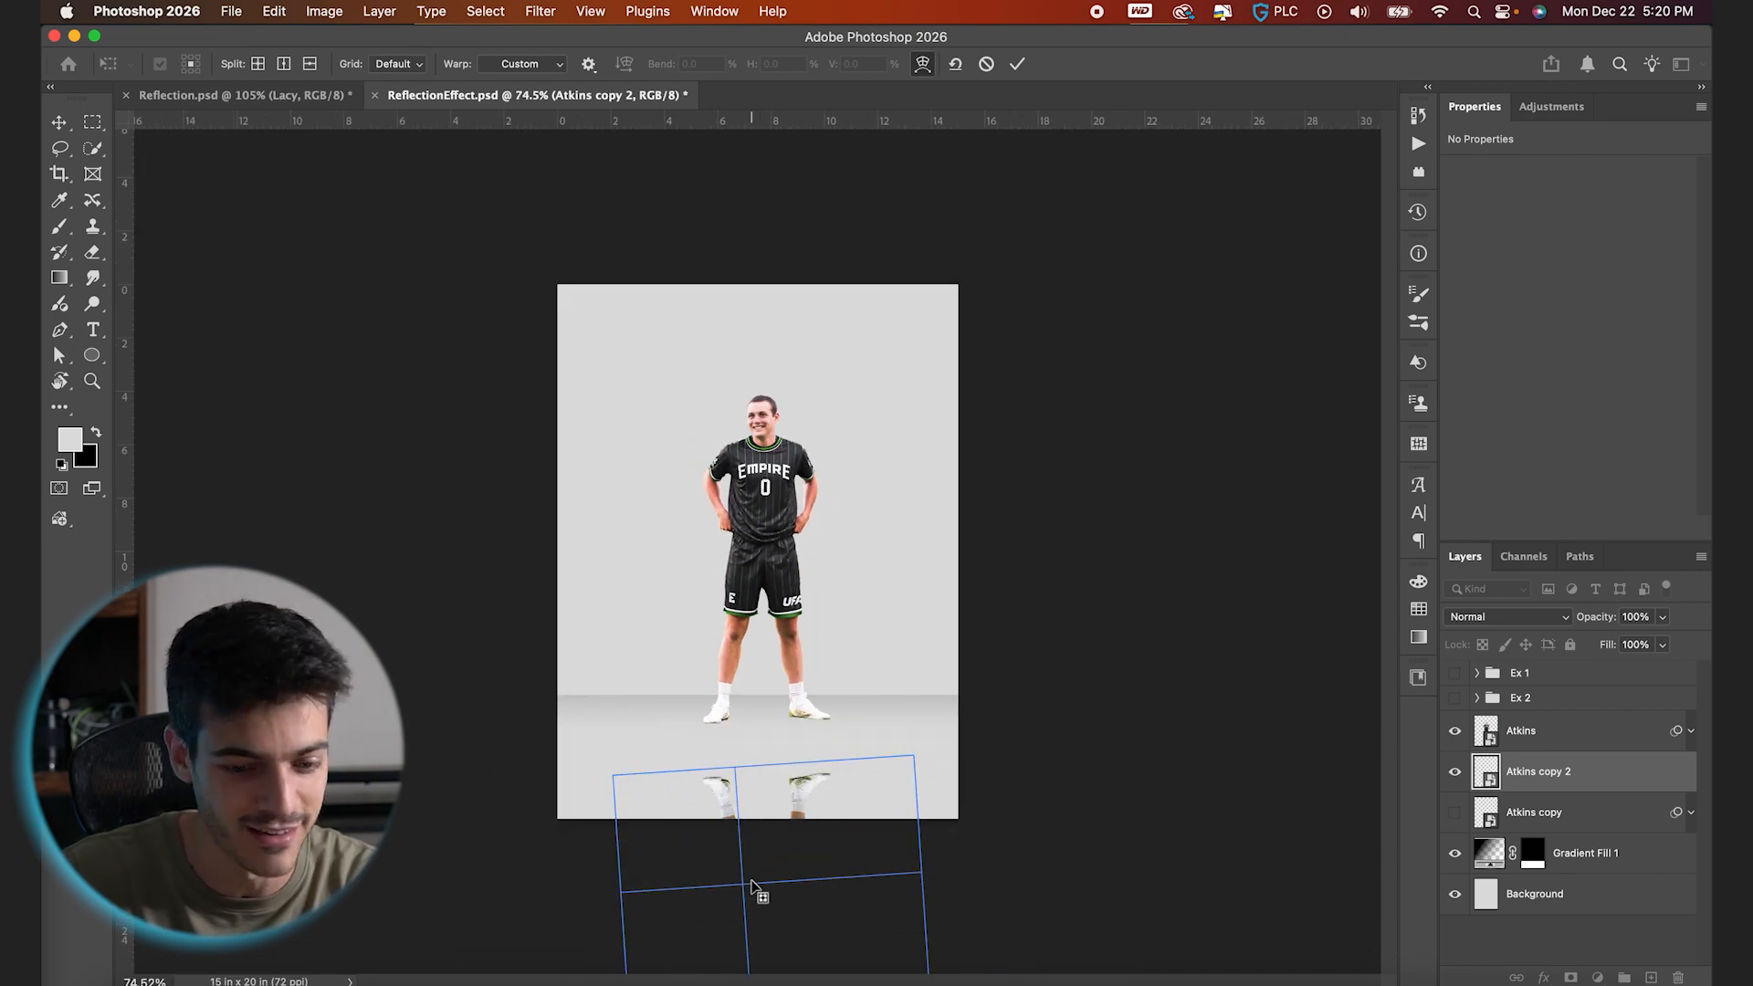
{"action": "scroll", "coordinate": [781, 752], "scroll_direction": "up", "scroll_amount": 3}
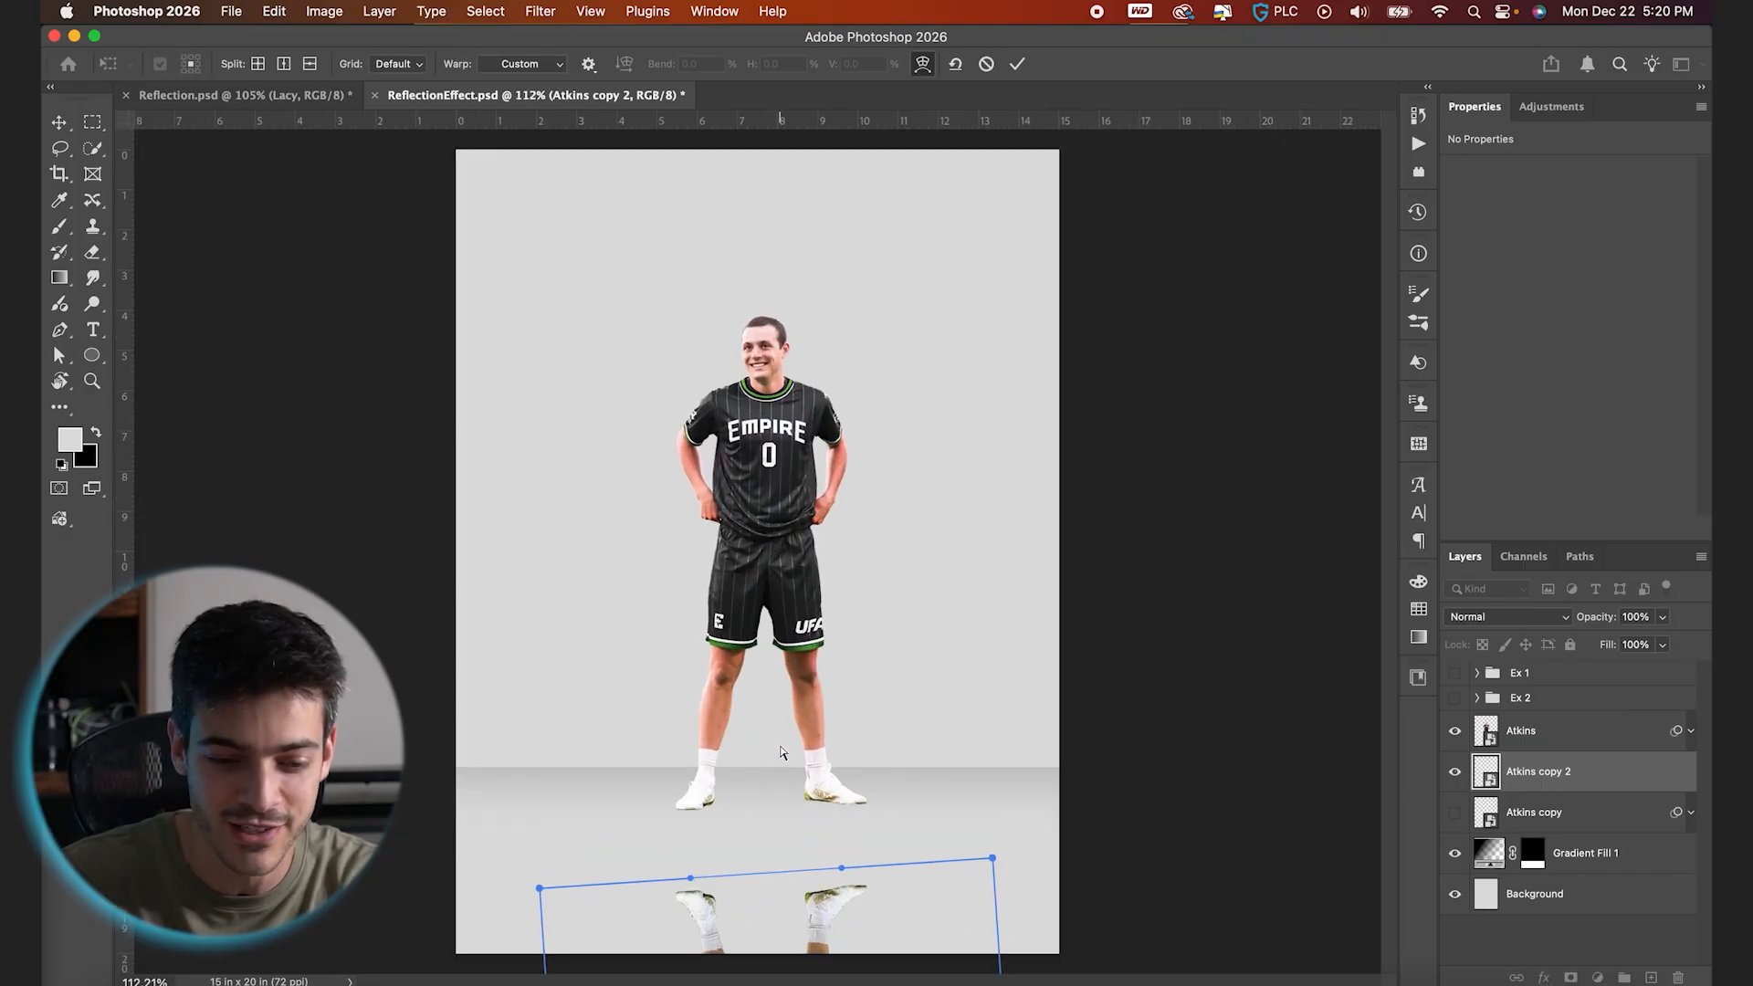
{"action": "left_click", "coordinate": [766, 879]}
{"action": "scroll", "coordinate": [765, 879], "scroll_direction": "down", "scroll_amount": 5}
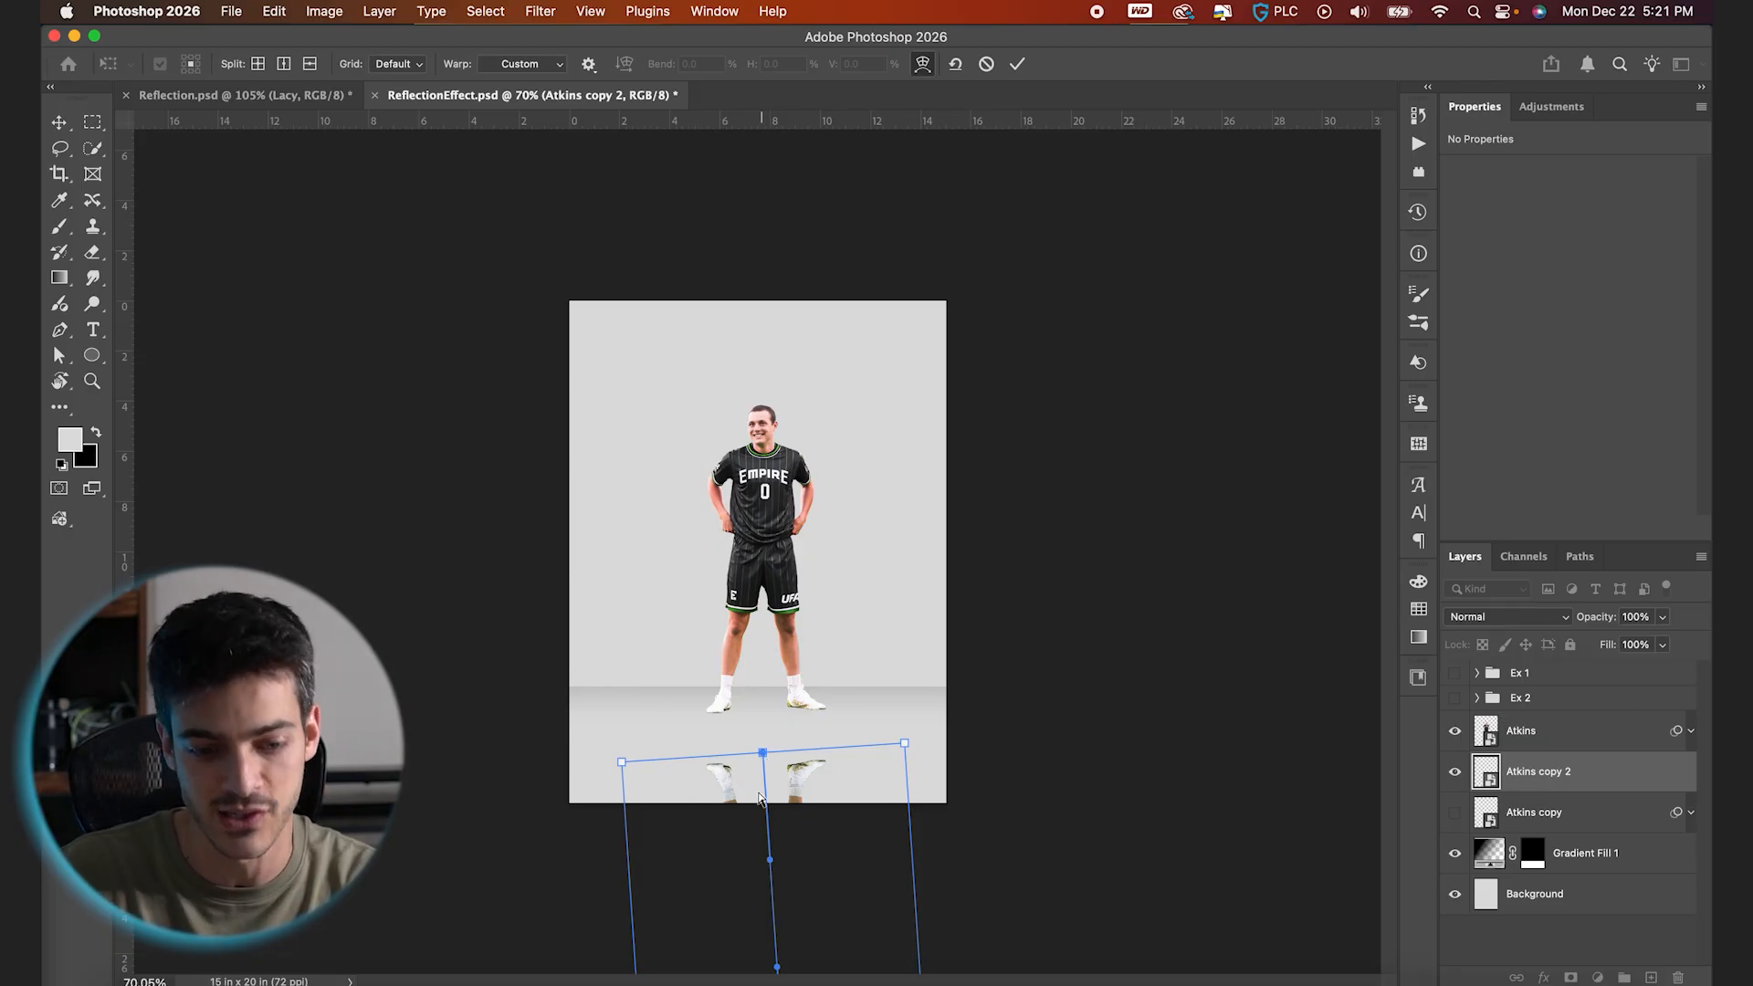
{"action": "left_click_drag", "start_coordinate": [765, 757], "coordinate": [765, 723]}
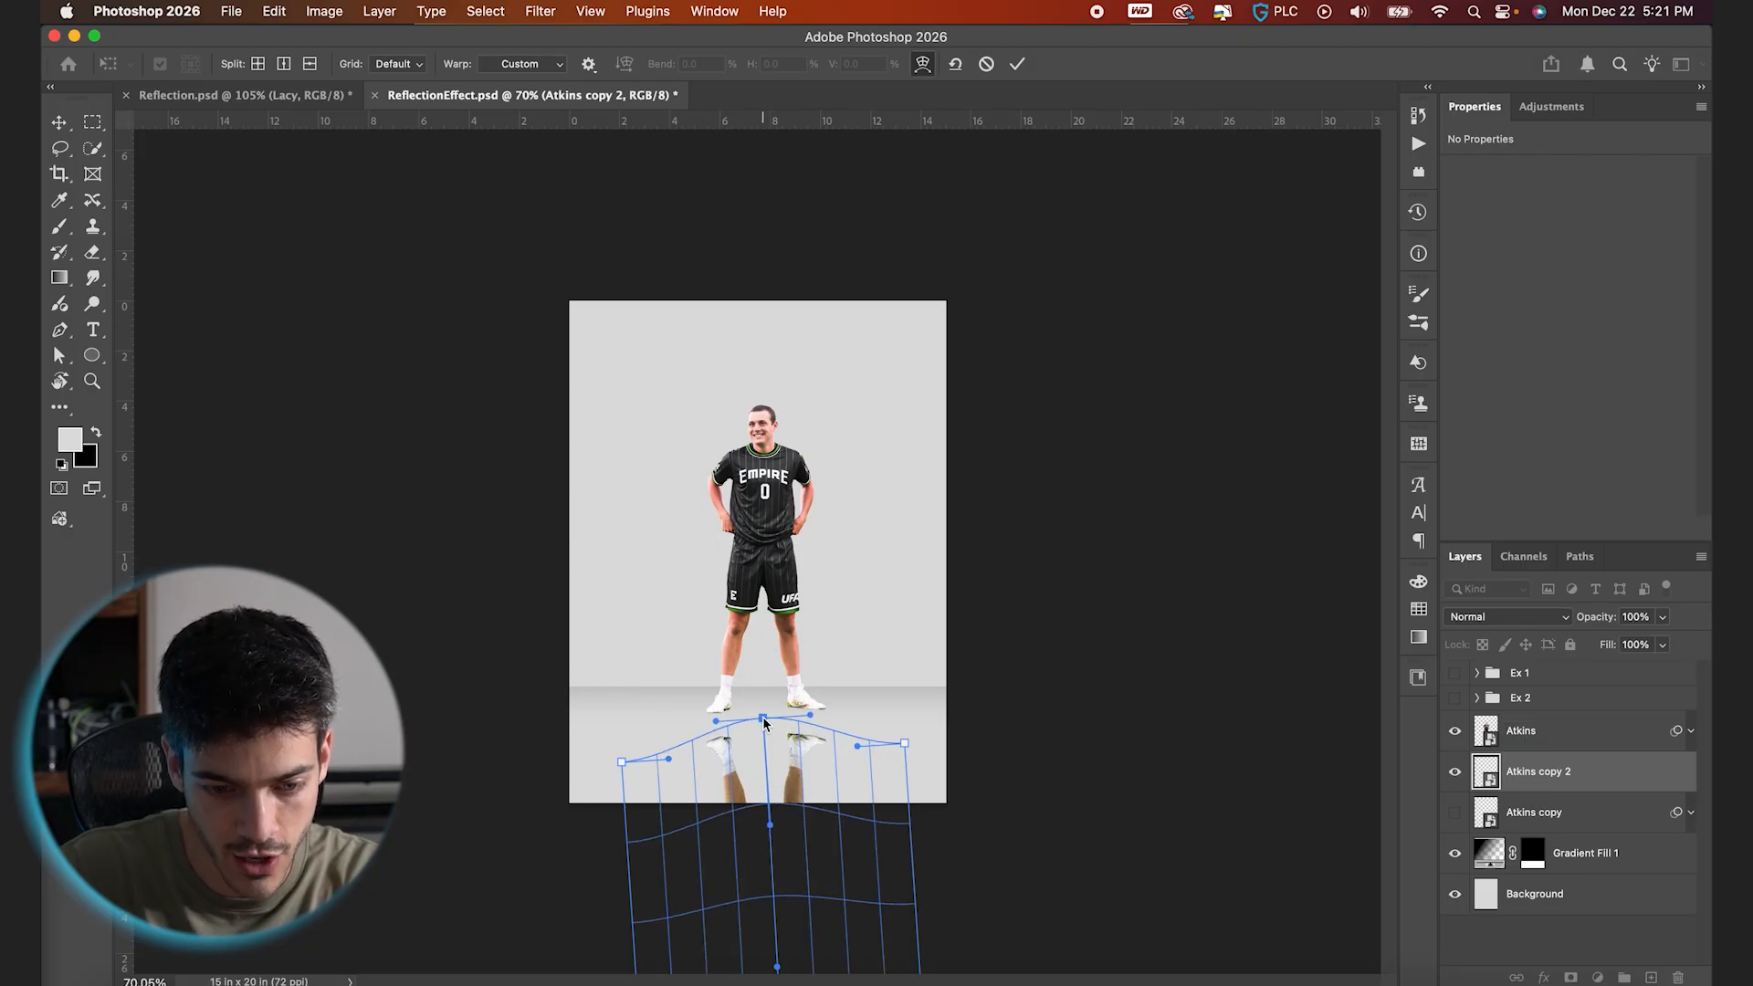
{"action": "scroll", "coordinate": [810, 758], "scroll_direction": "up", "scroll_amount": 6}
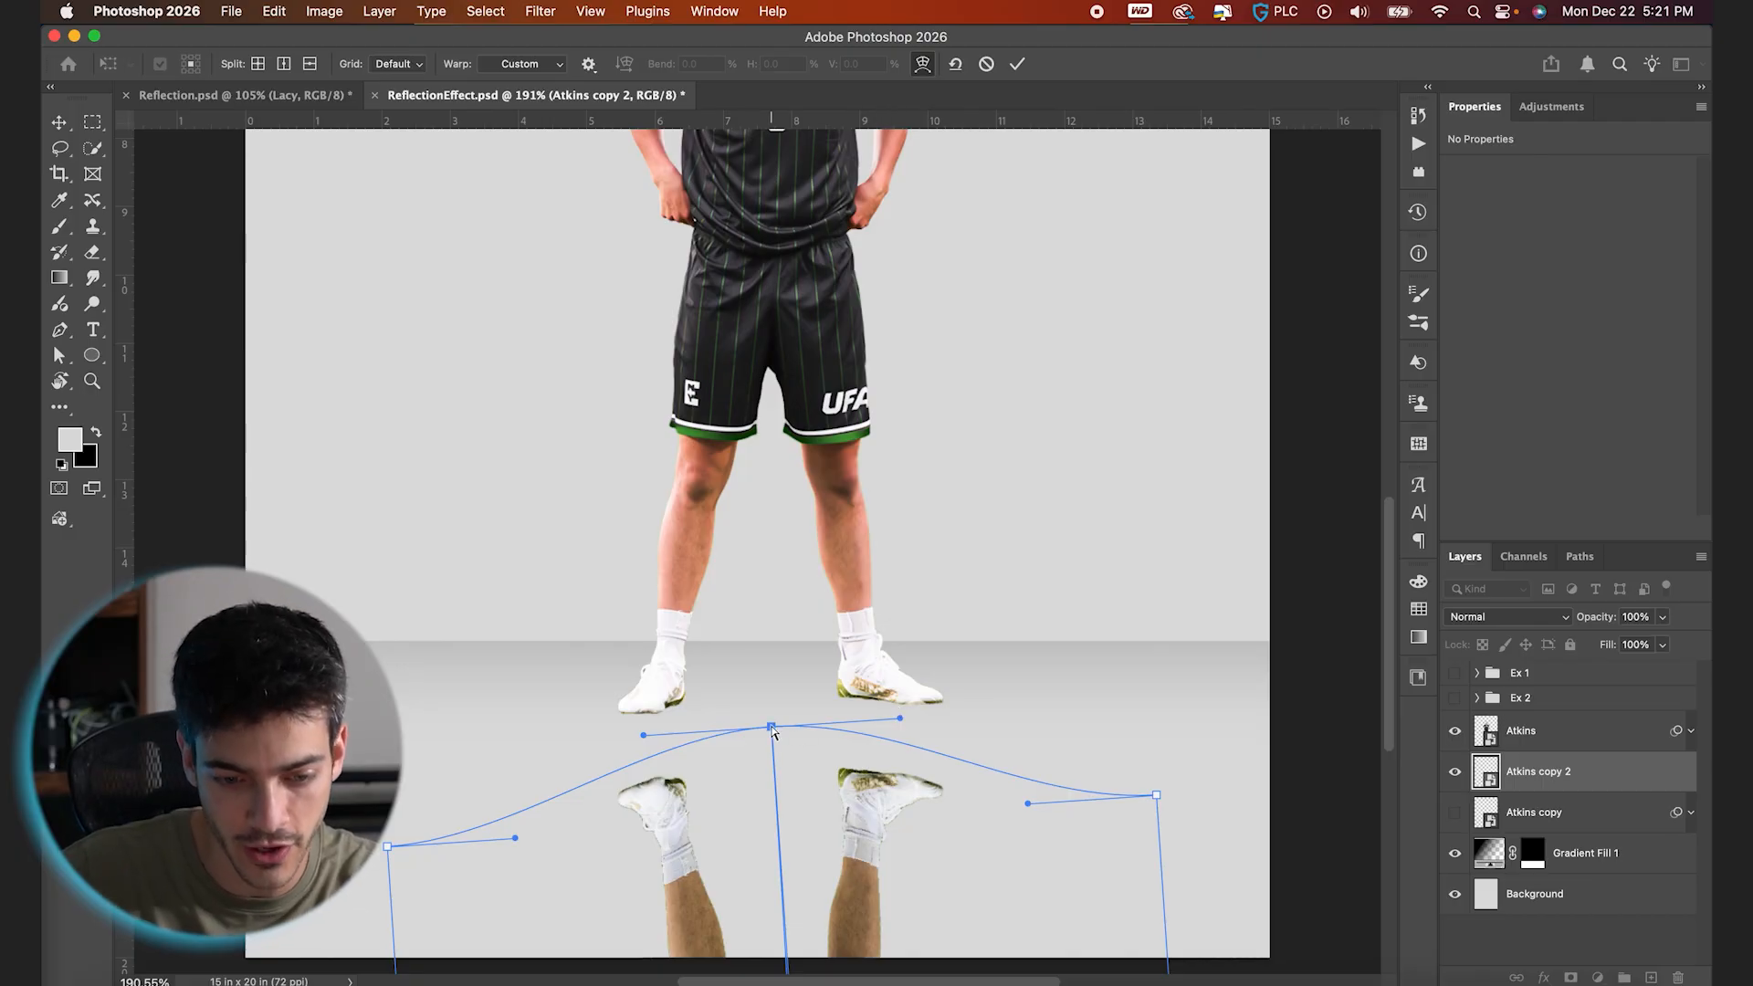
{"action": "left_click_drag", "start_coordinate": [772, 731], "coordinate": [772, 736]}
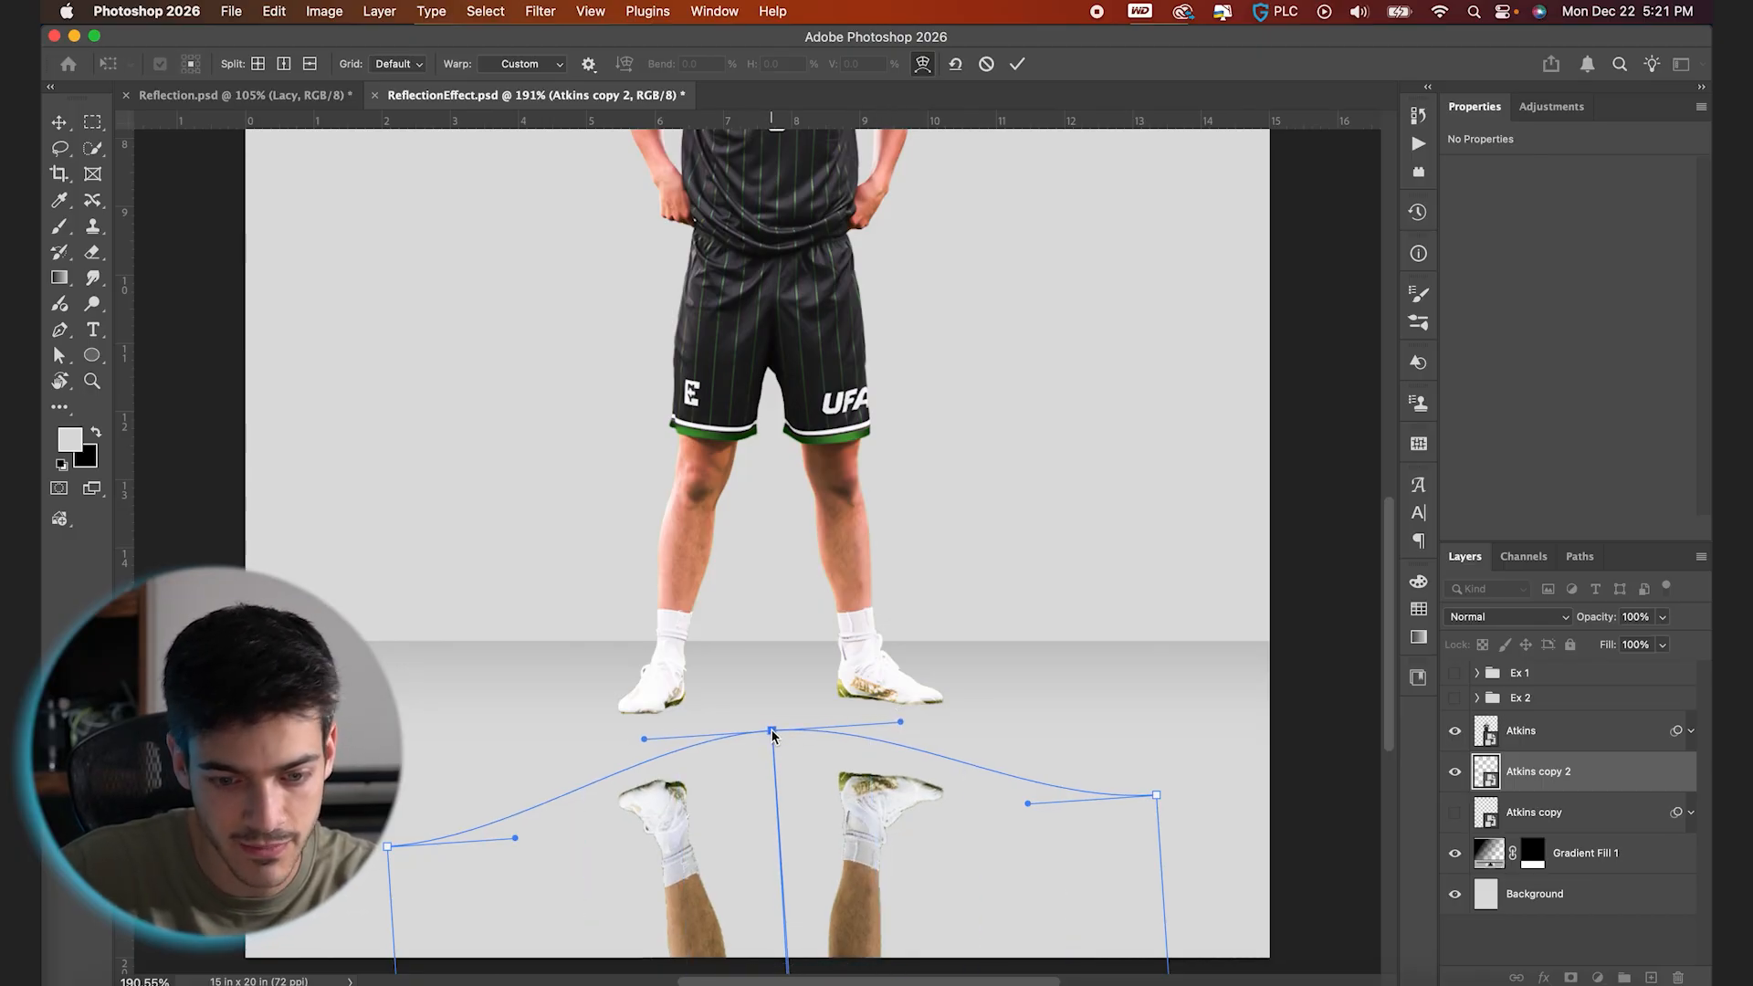
{"action": "left_click", "coordinate": [1018, 63]}
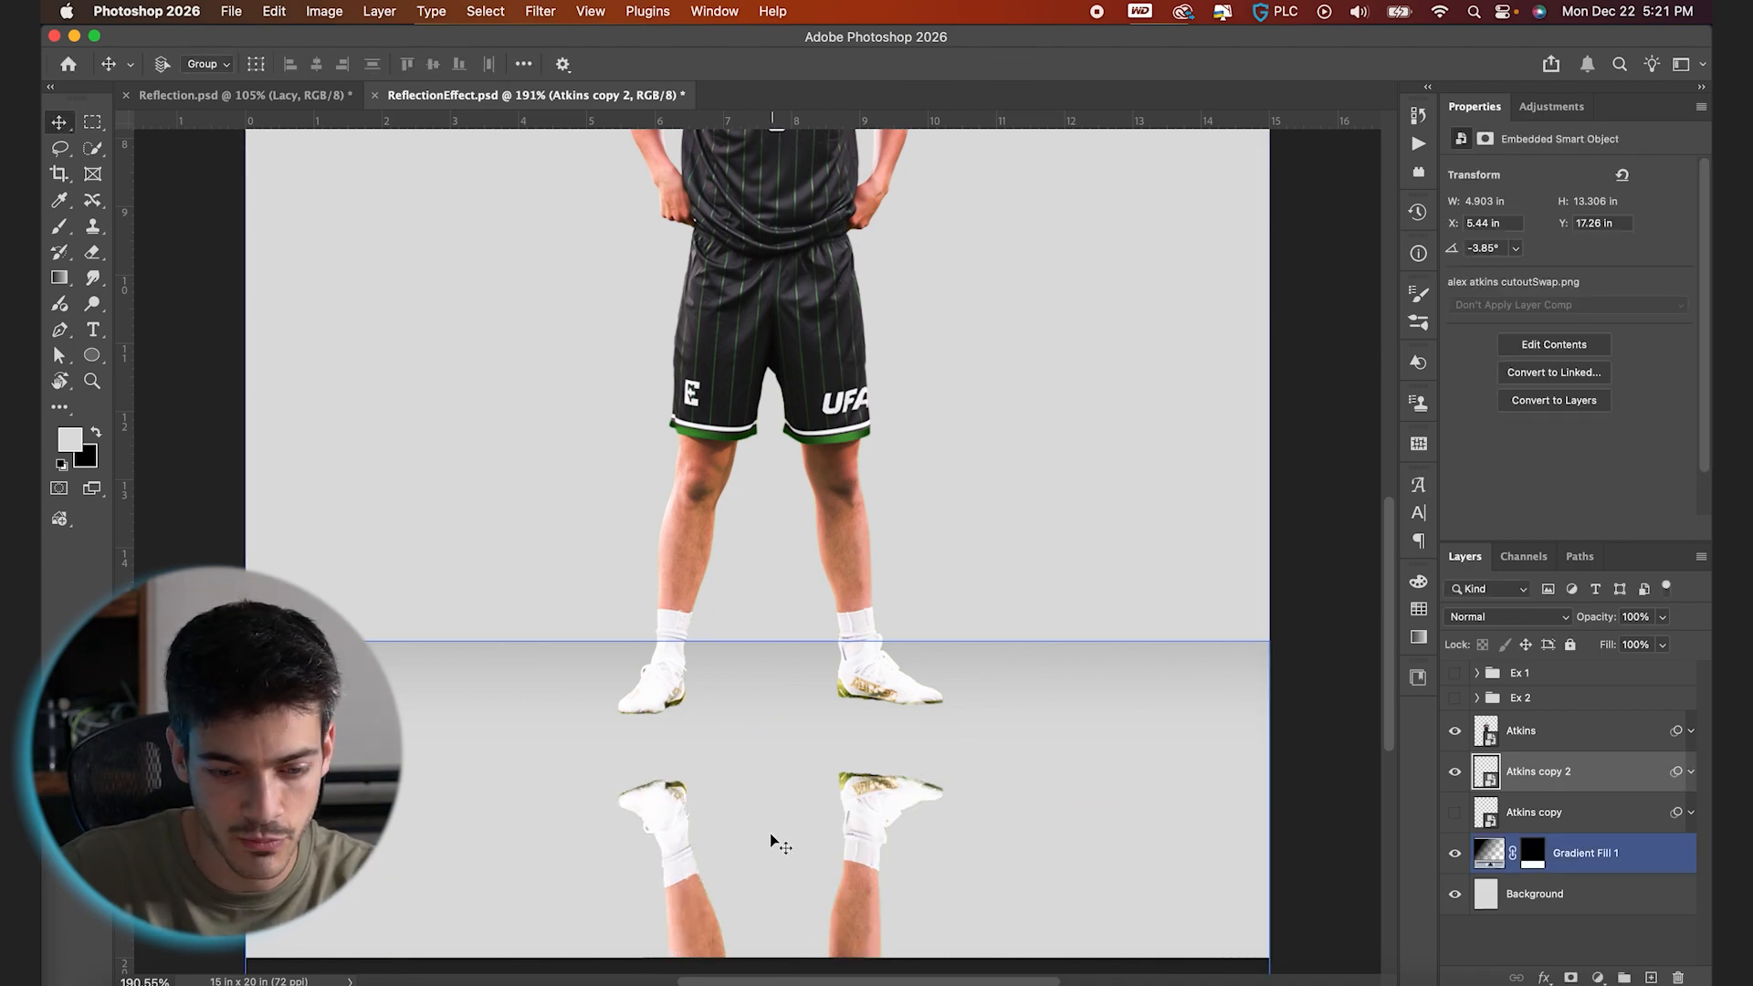
Move the warped reflection up against the player's shoes, to about X 5.43 in, Y 16.13 in, and show the unwarped reflection again
{"action": "left_click_drag", "start_coordinate": [770, 836], "coordinate": [775, 767]}
{"action": "left_click", "coordinate": [774, 767]}
{"action": "key", "text": "Up"}
{"action": "key", "text": "Up"}
{"action": "key", "text": "Up"}
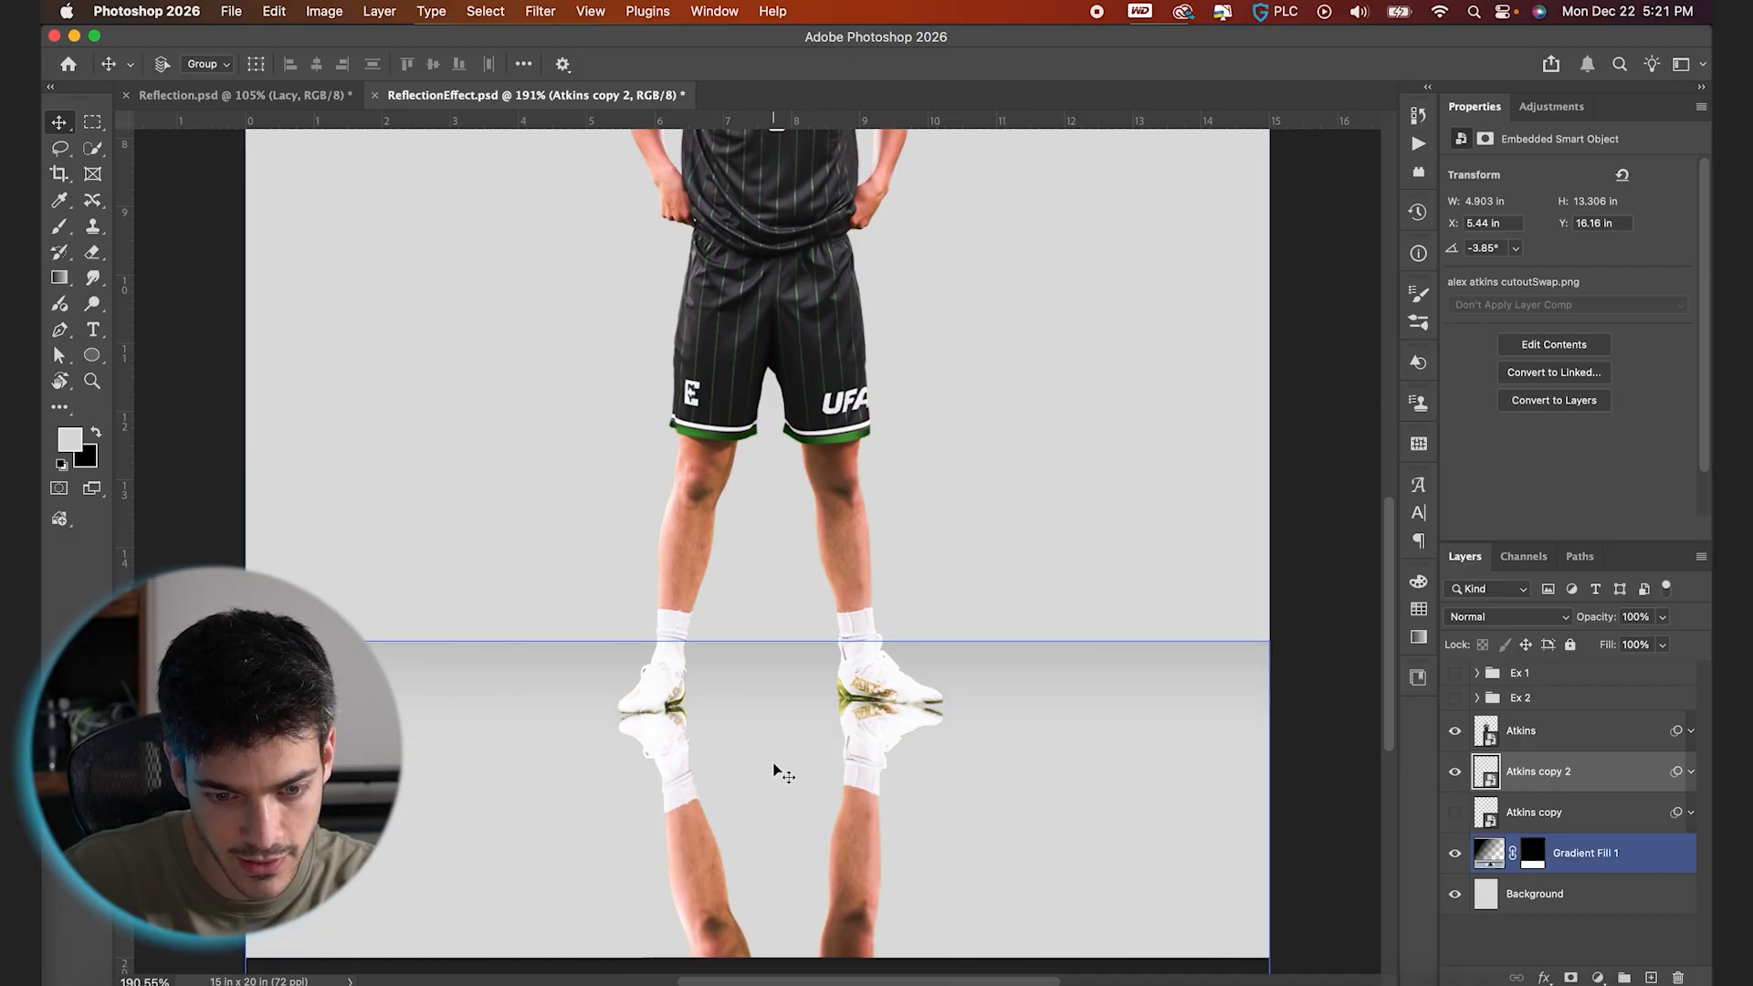
{"action": "key", "text": "Left"}
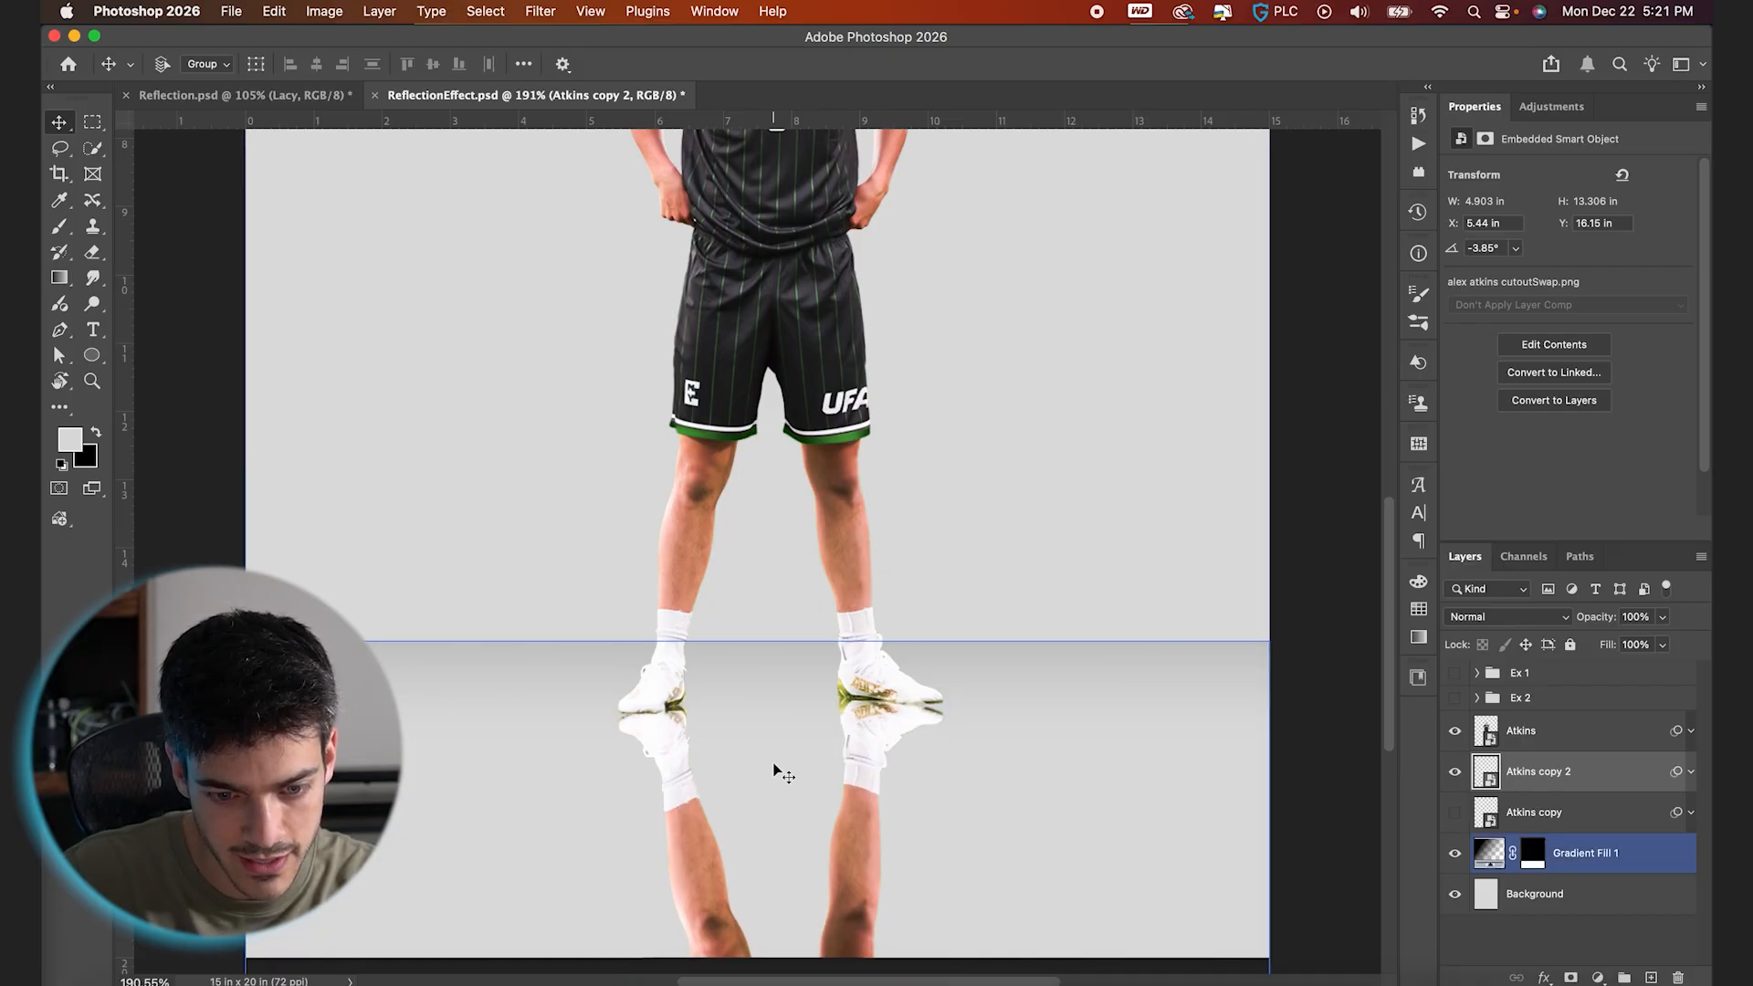
{"action": "key", "text": "super+equal"}
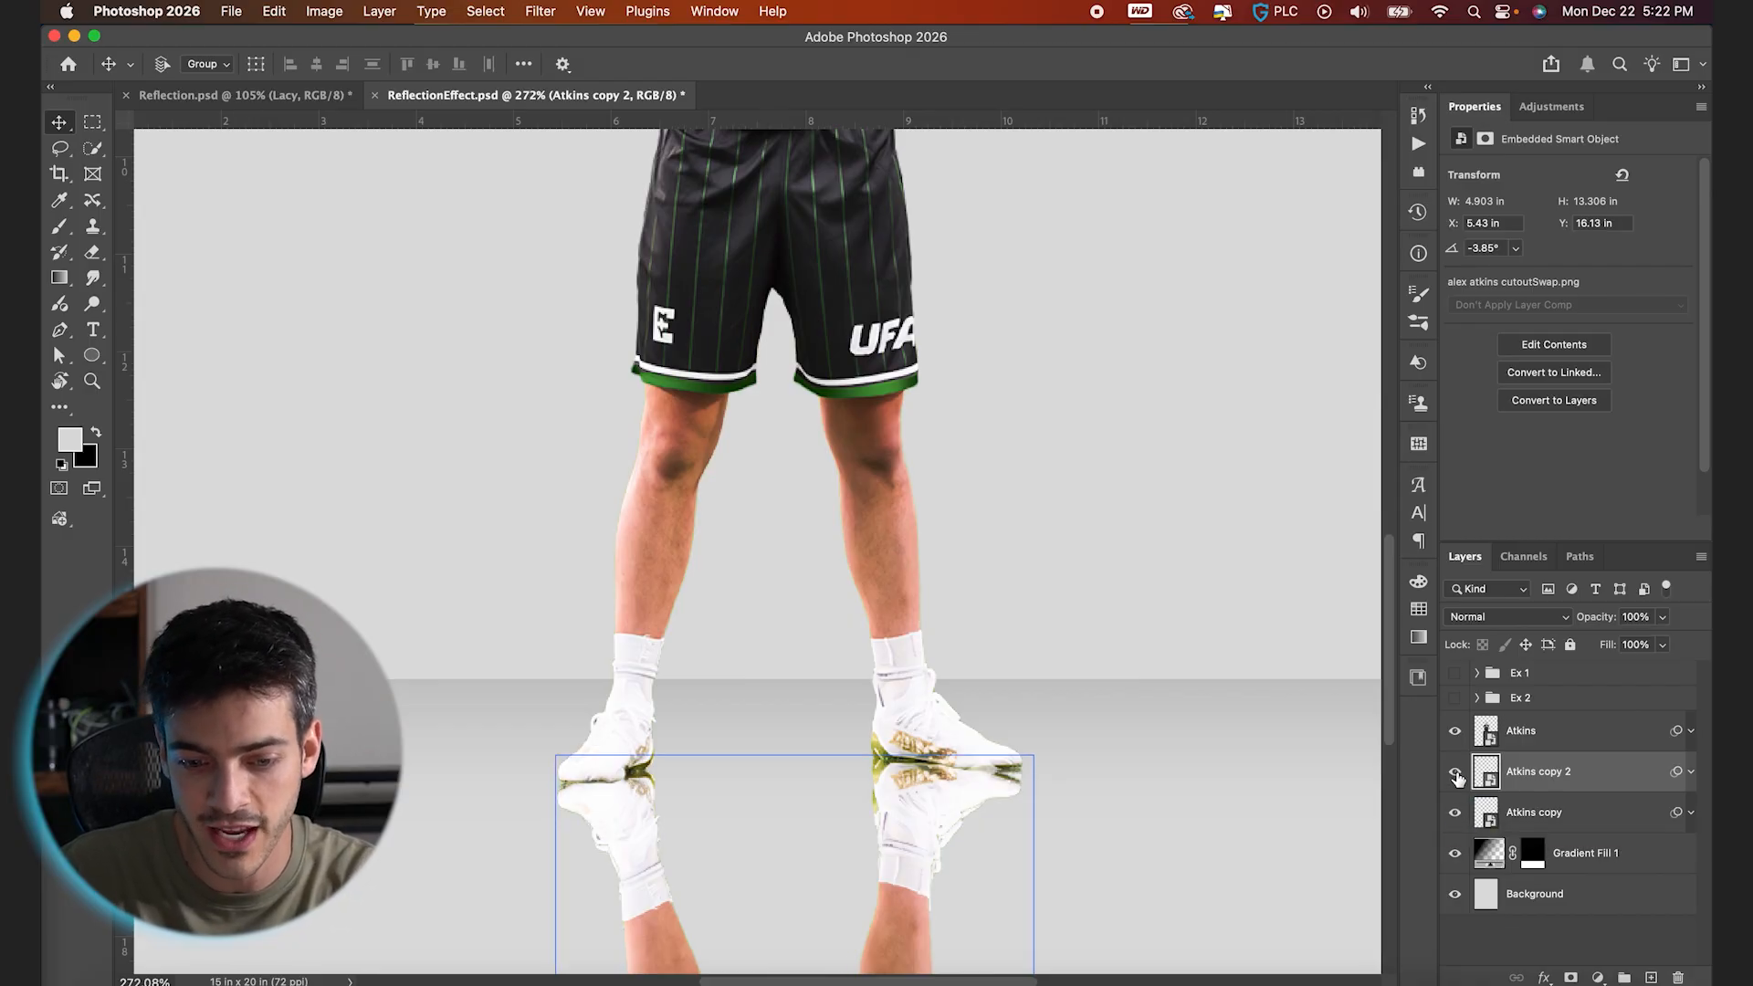
Hide and reshow the warped reflection to compare its shoe contact with the unwarped copy beneath it
{"action": "left_click", "coordinate": [1456, 774]}
{"action": "left_click", "coordinate": [1469, 812]}
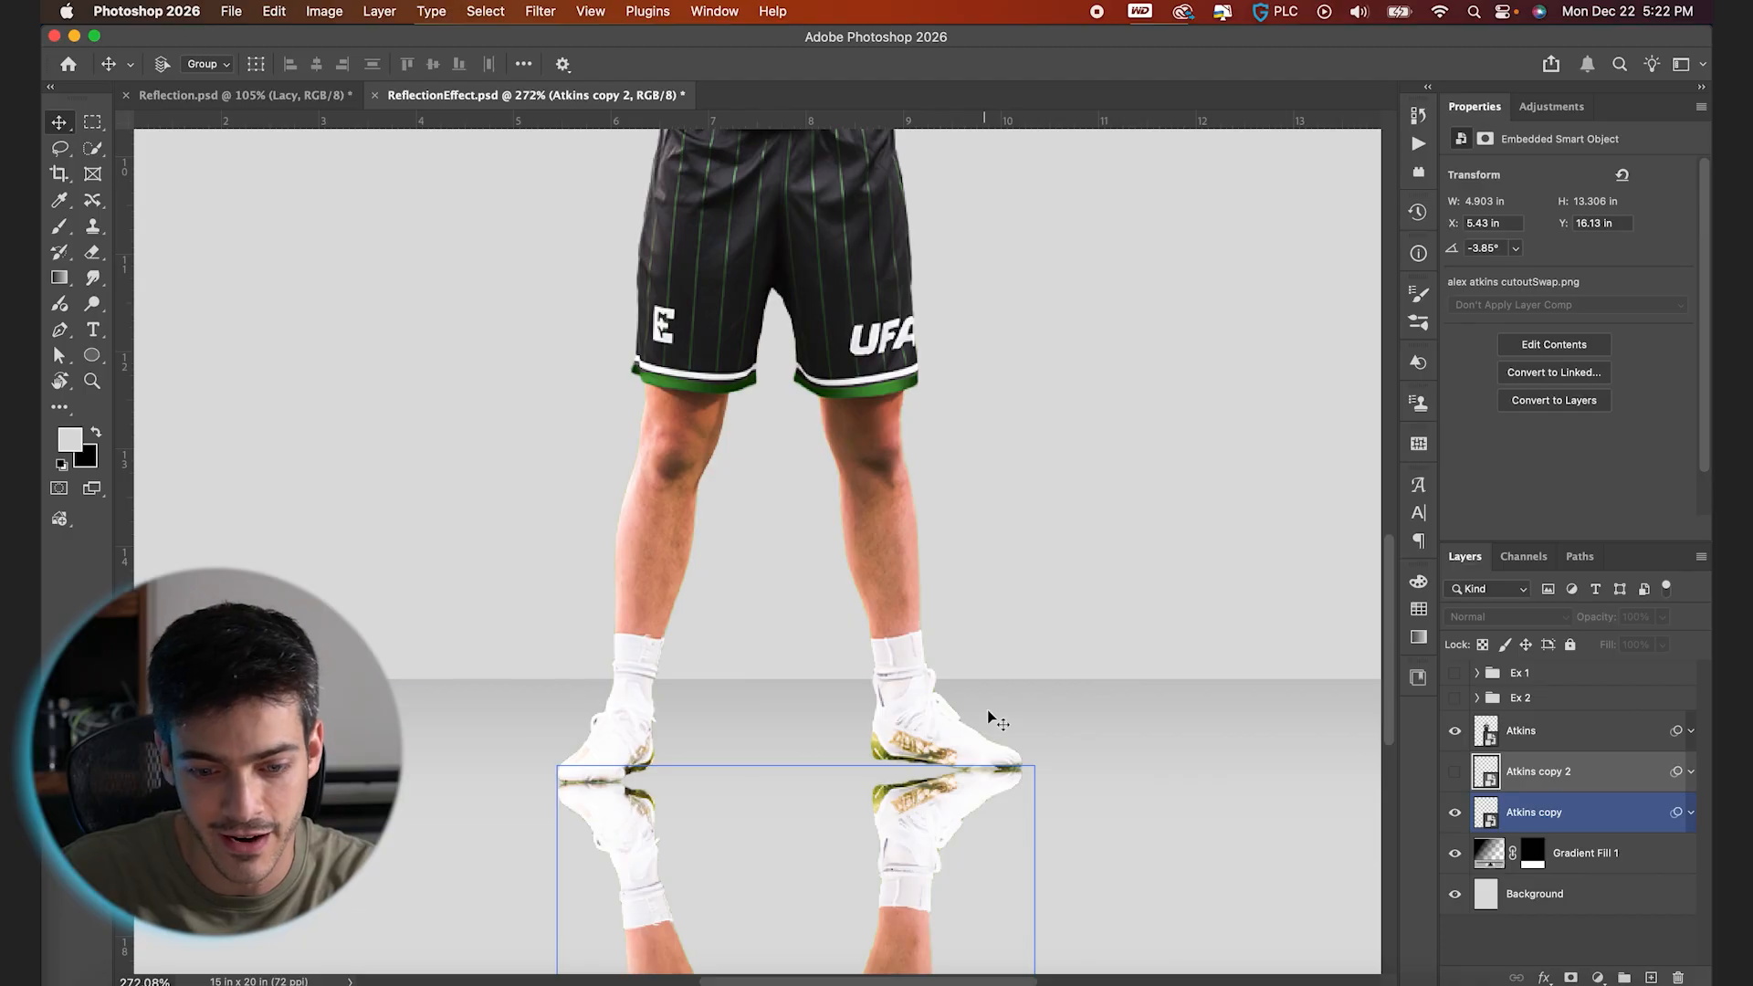
{"action": "left_click", "coordinate": [1456, 773]}
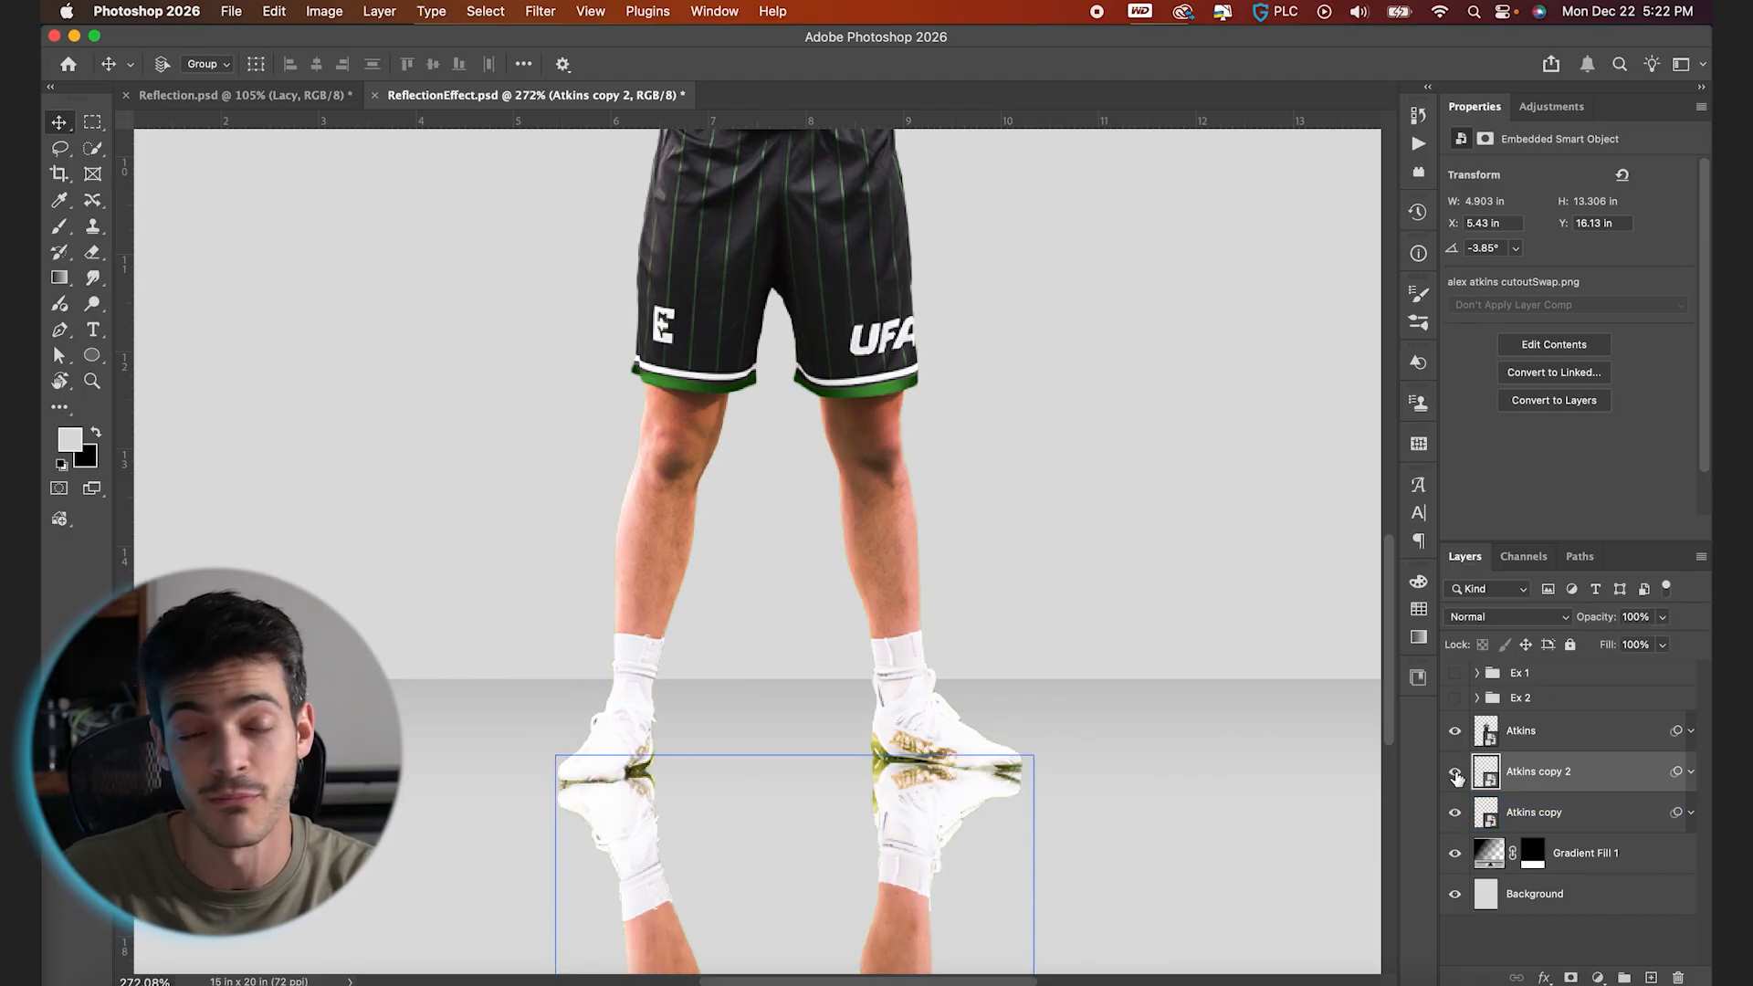
Rename the unwarped reflection layer Toes and move it above the warped reflection in the layer stack
{"action": "left_click", "coordinate": [1488, 819]}
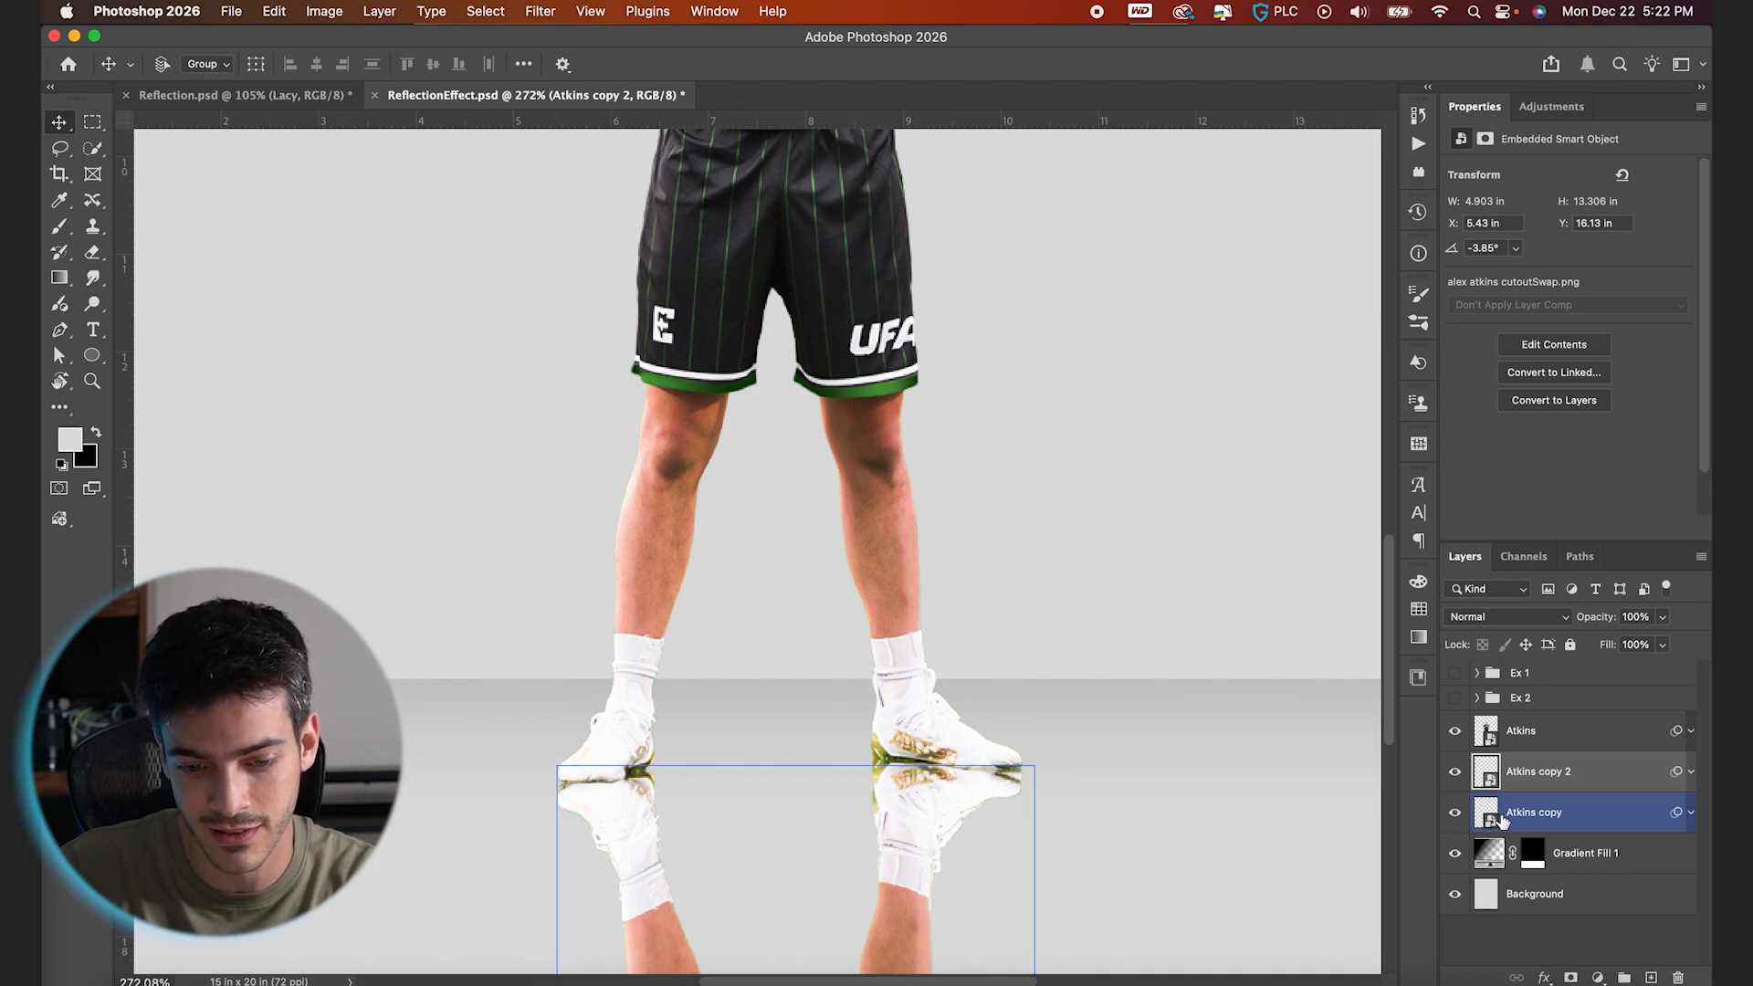
{"action": "double_click", "coordinate": [1529, 813]}
{"action": "type", "text": "Toes"}
{"action": "key", "text": "Return"}
{"action": "left_click_drag", "start_coordinate": [1487, 817], "coordinate": [1489, 754]}
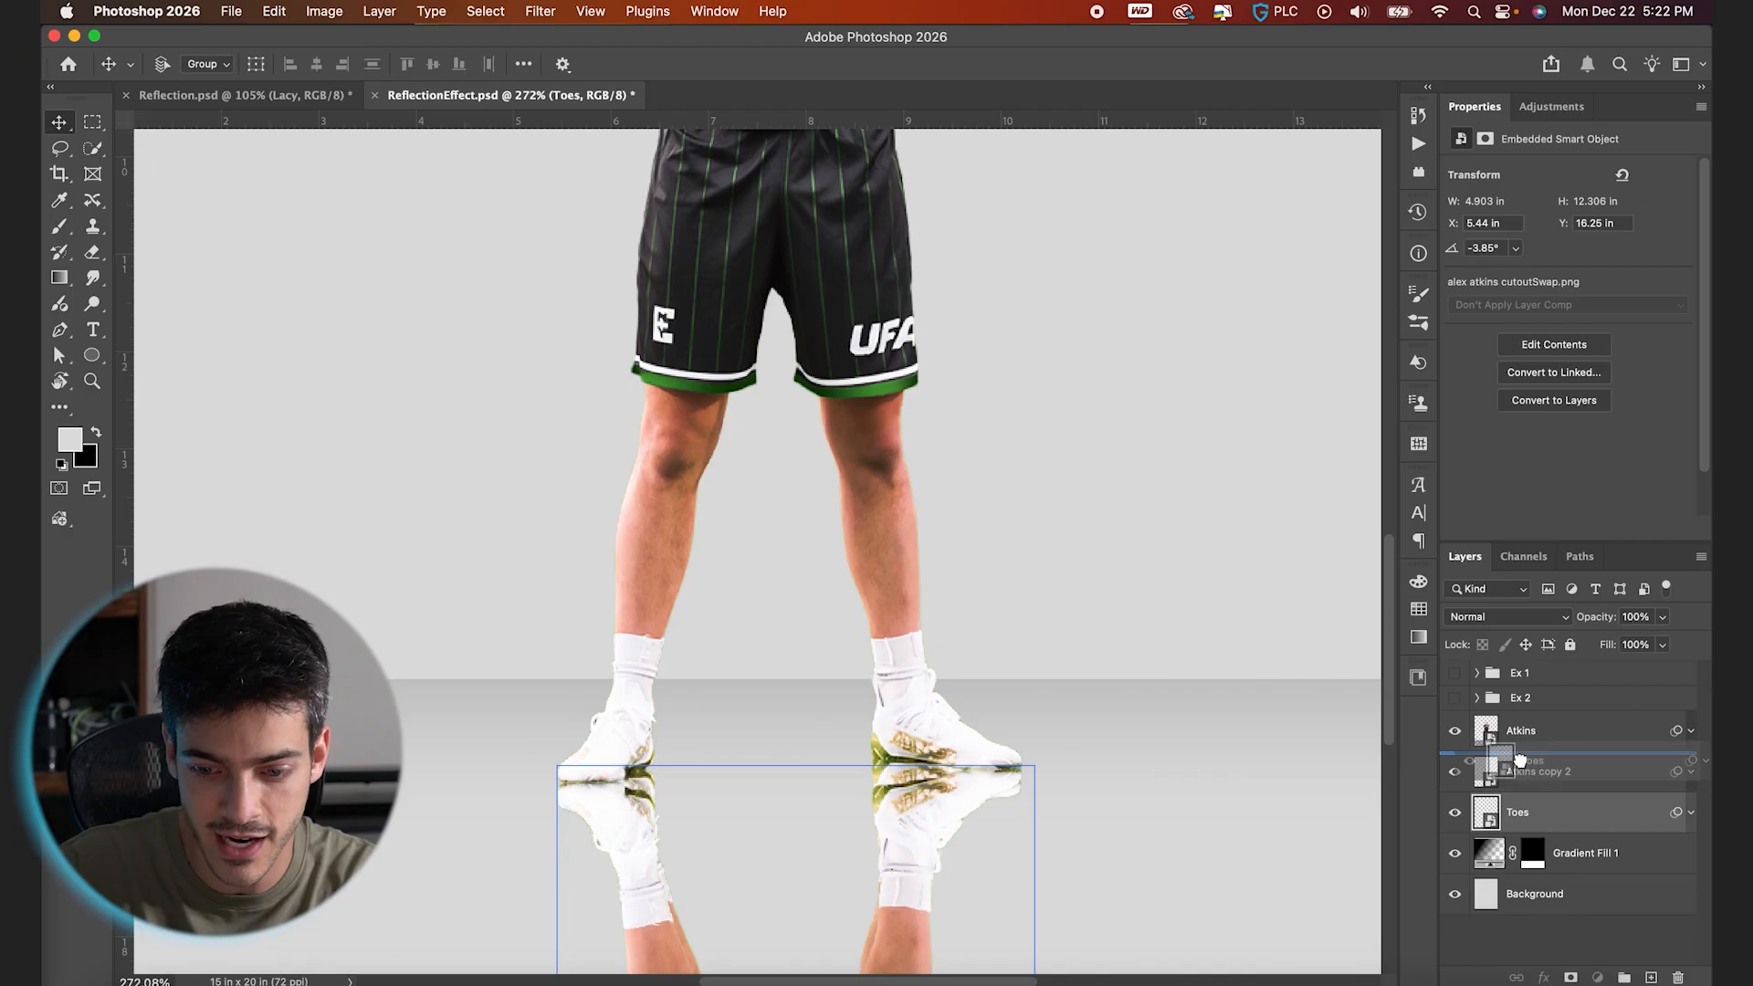
Rename the warped reflection's layer Reflection Layer
{"action": "double_click", "coordinate": [1534, 813]}
{"action": "type", "text": "Rfeflection Layer"}
{"action": "key", "text": "Return"}
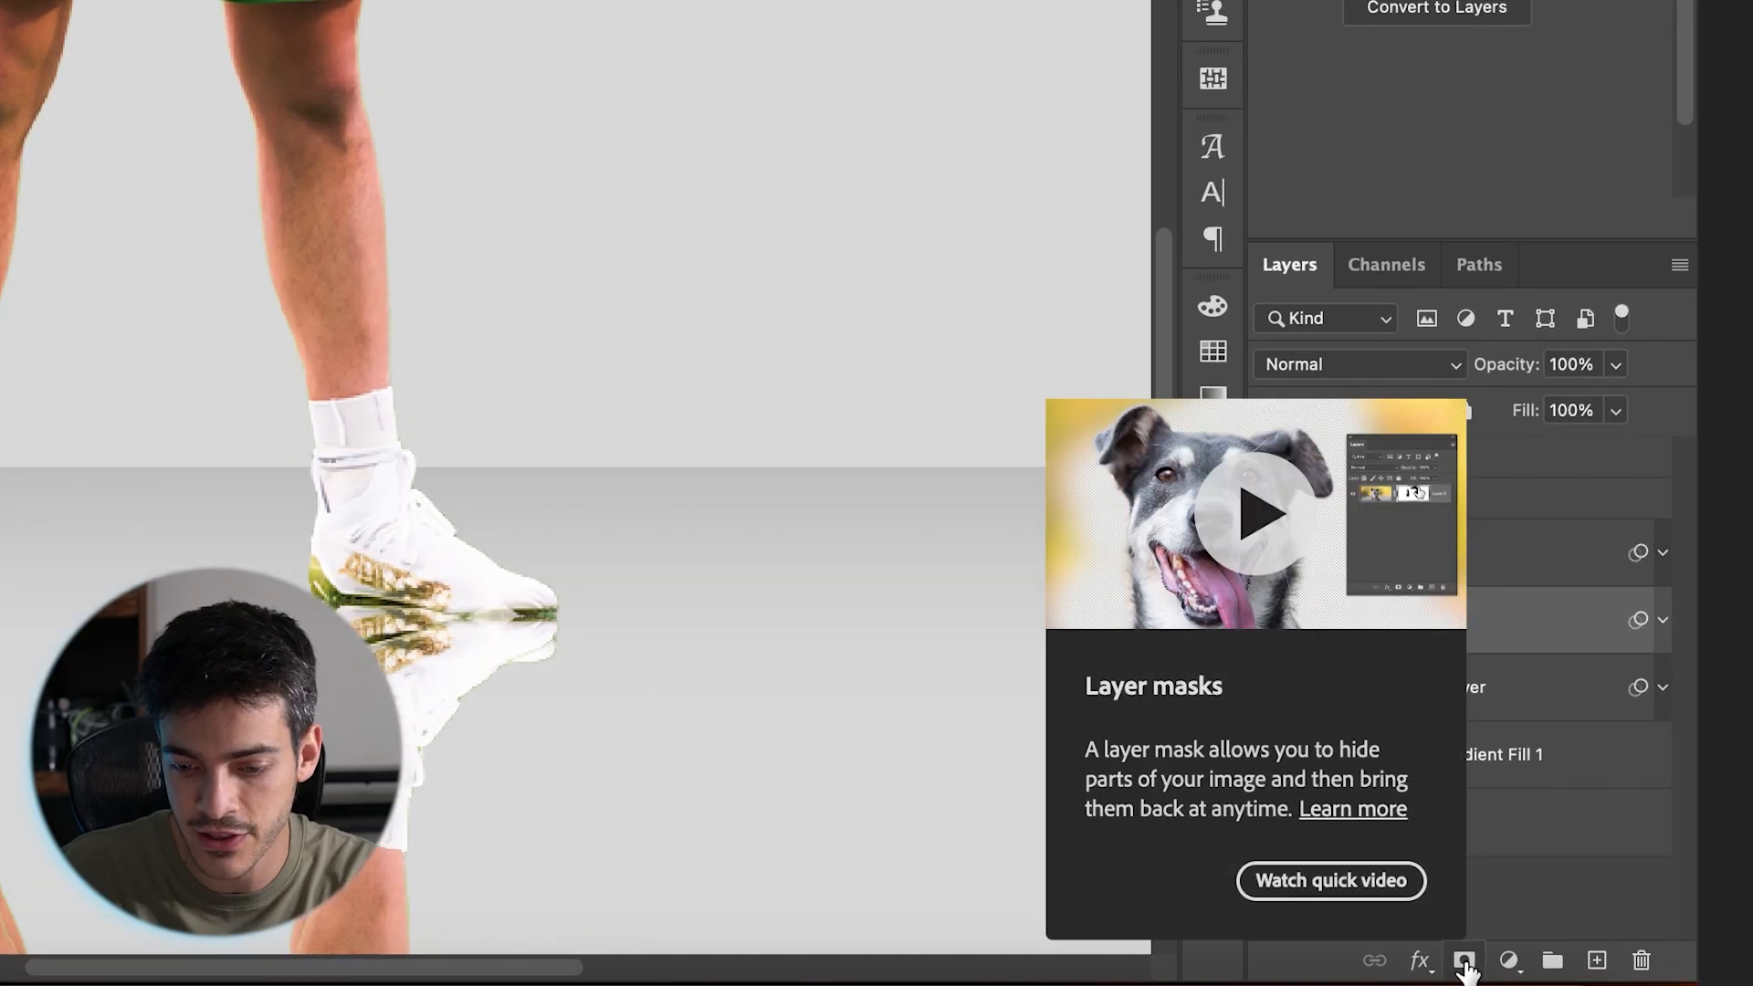
Add a black layer mask that hides the entire Toes layer
{"action": "left_click", "coordinate": [1464, 963], "text": "alt"}
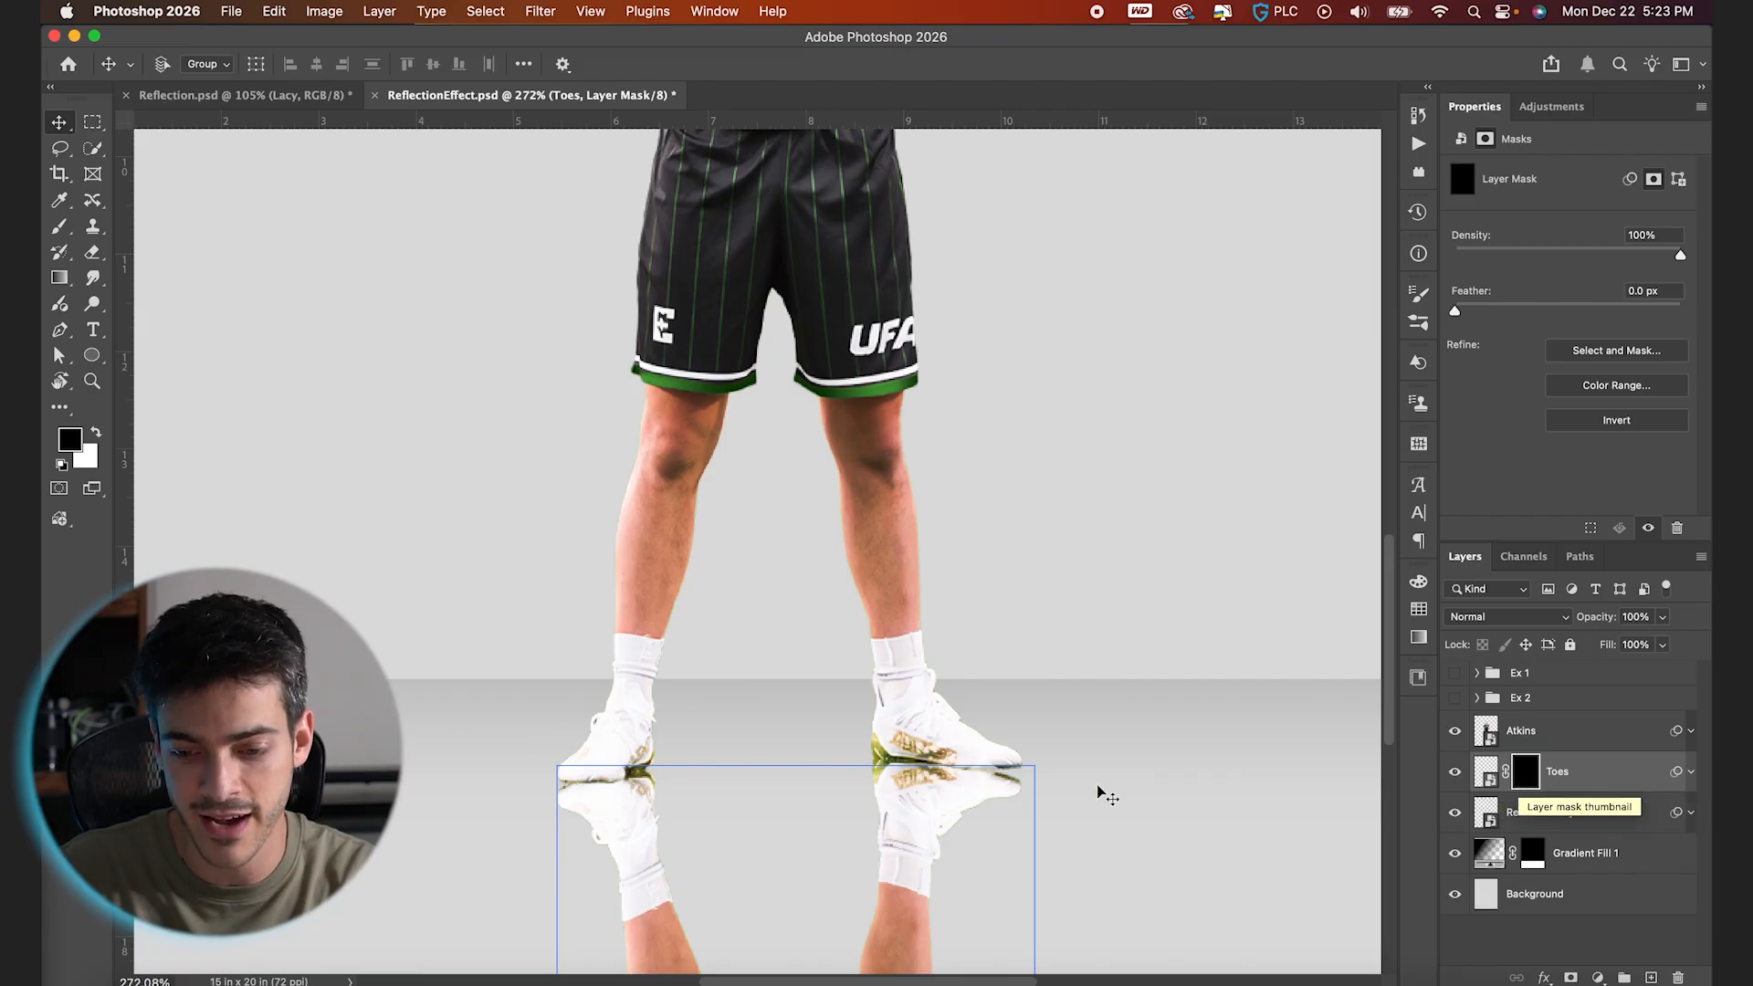
{"action": "left_click", "coordinate": [954, 745]}
{"action": "scroll", "coordinate": [954, 744], "scroll_direction": "up", "scroll_amount": 5}
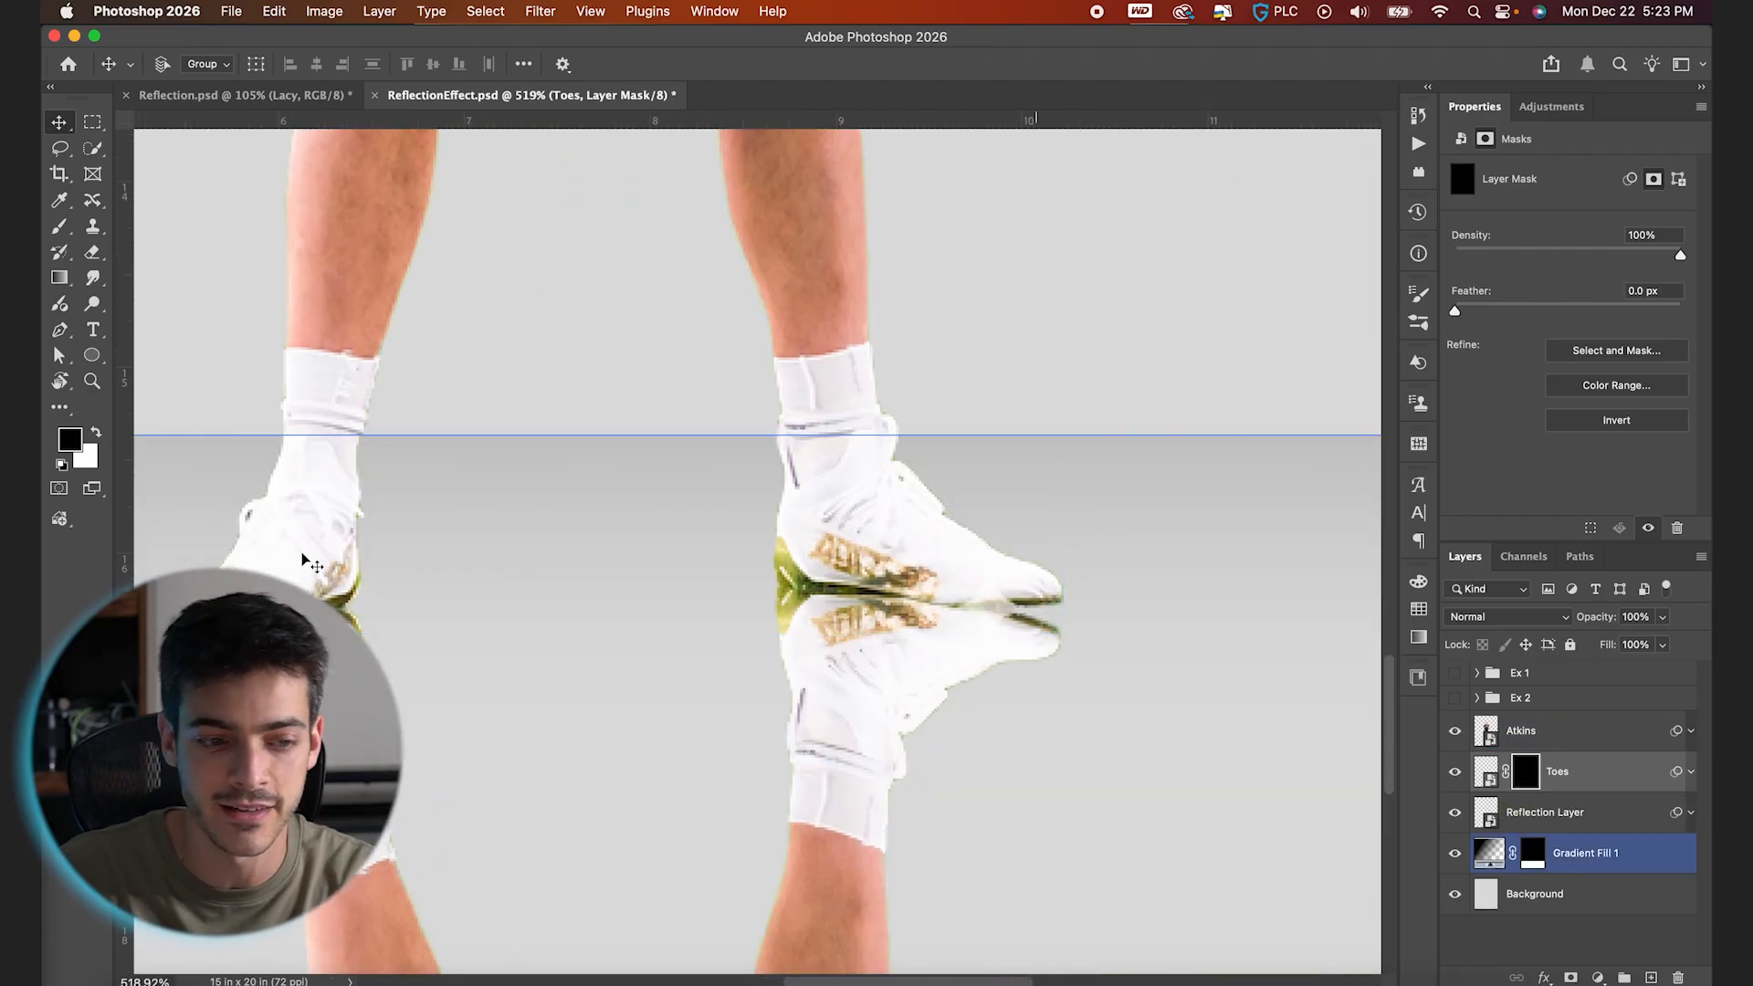
Paint white on the Toes mask with a 25 px Hard Round brush at 100% hardness to reveal the reflection under the right-hand shoe's toe
{"action": "left_click", "coordinate": [75, 233]}
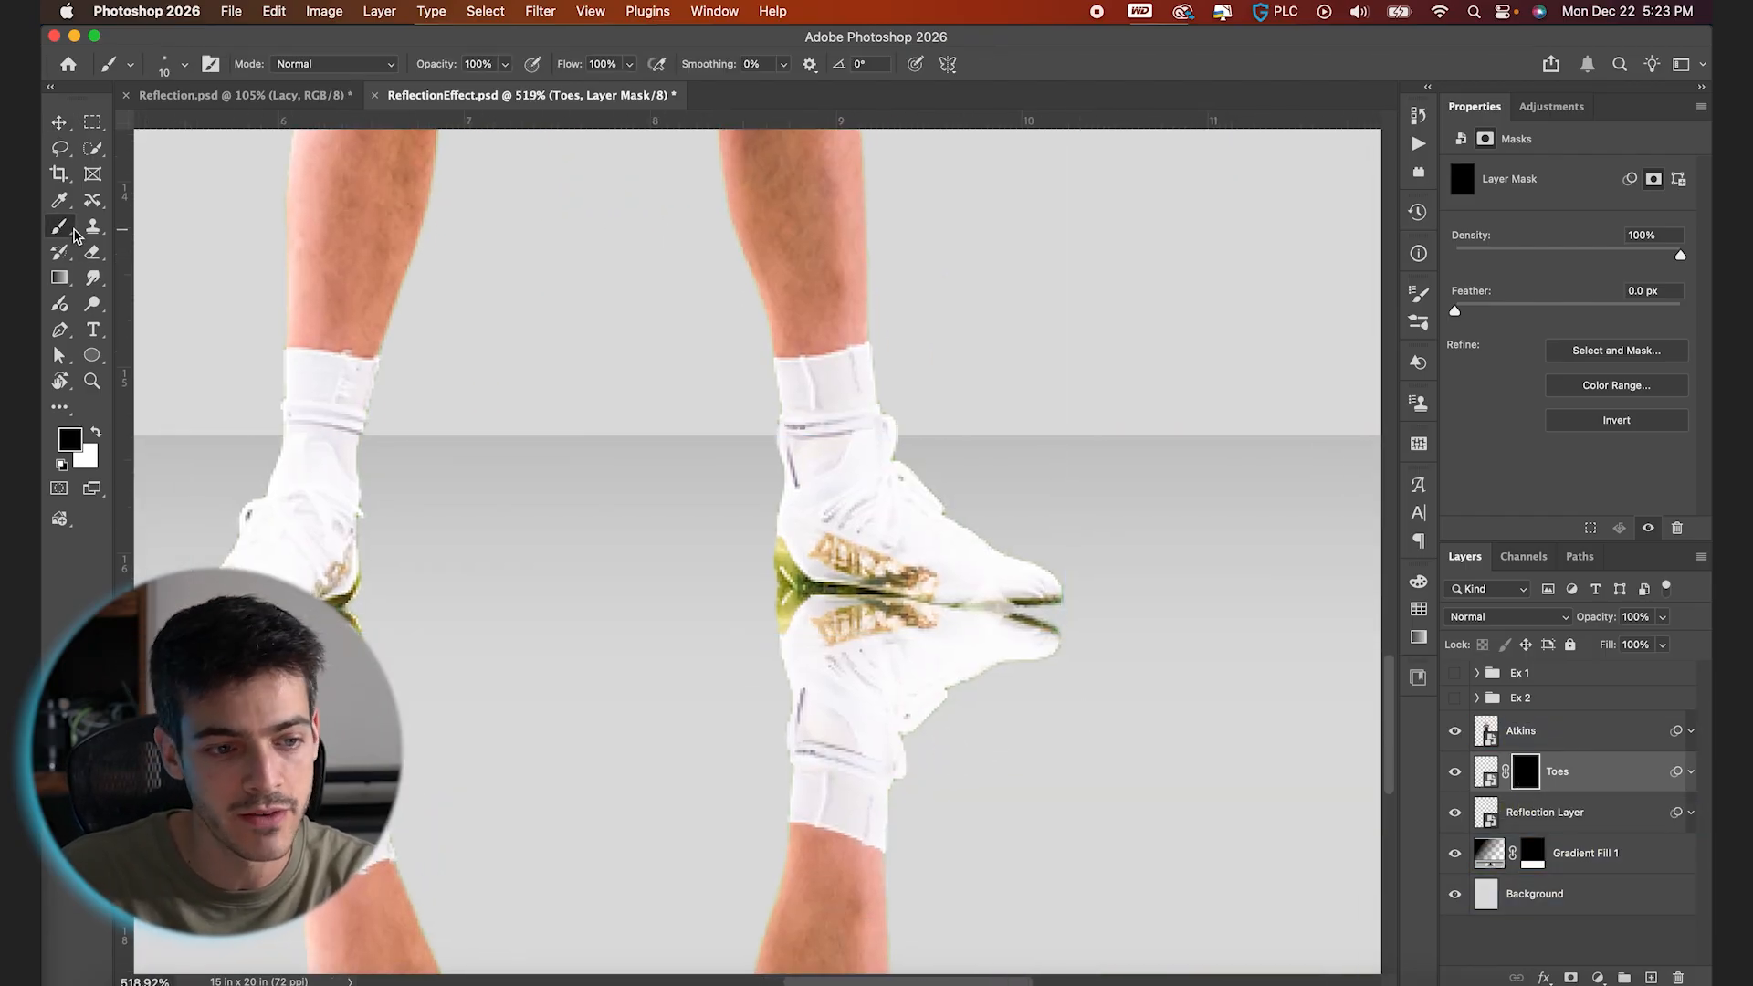
{"action": "key", "text": "x"}
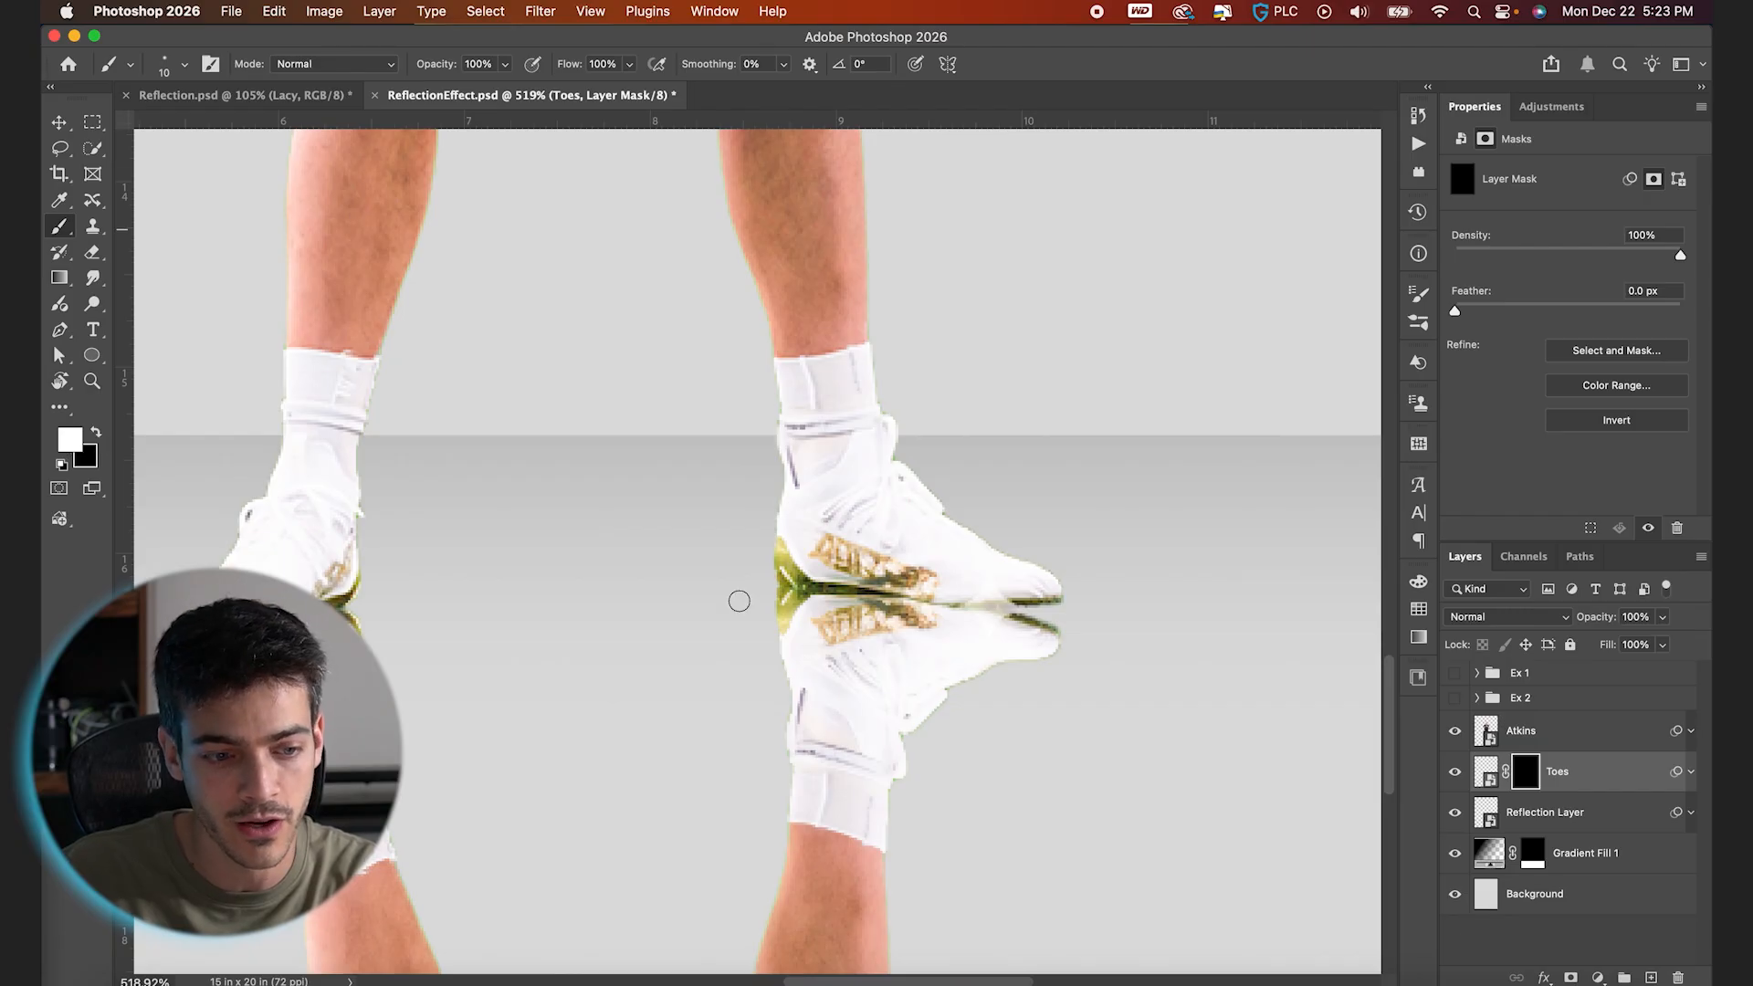
{"action": "key", "text": "bracketright"}
{"action": "key", "text": "bracketright"}
{"action": "key", "text": "bracketright"}
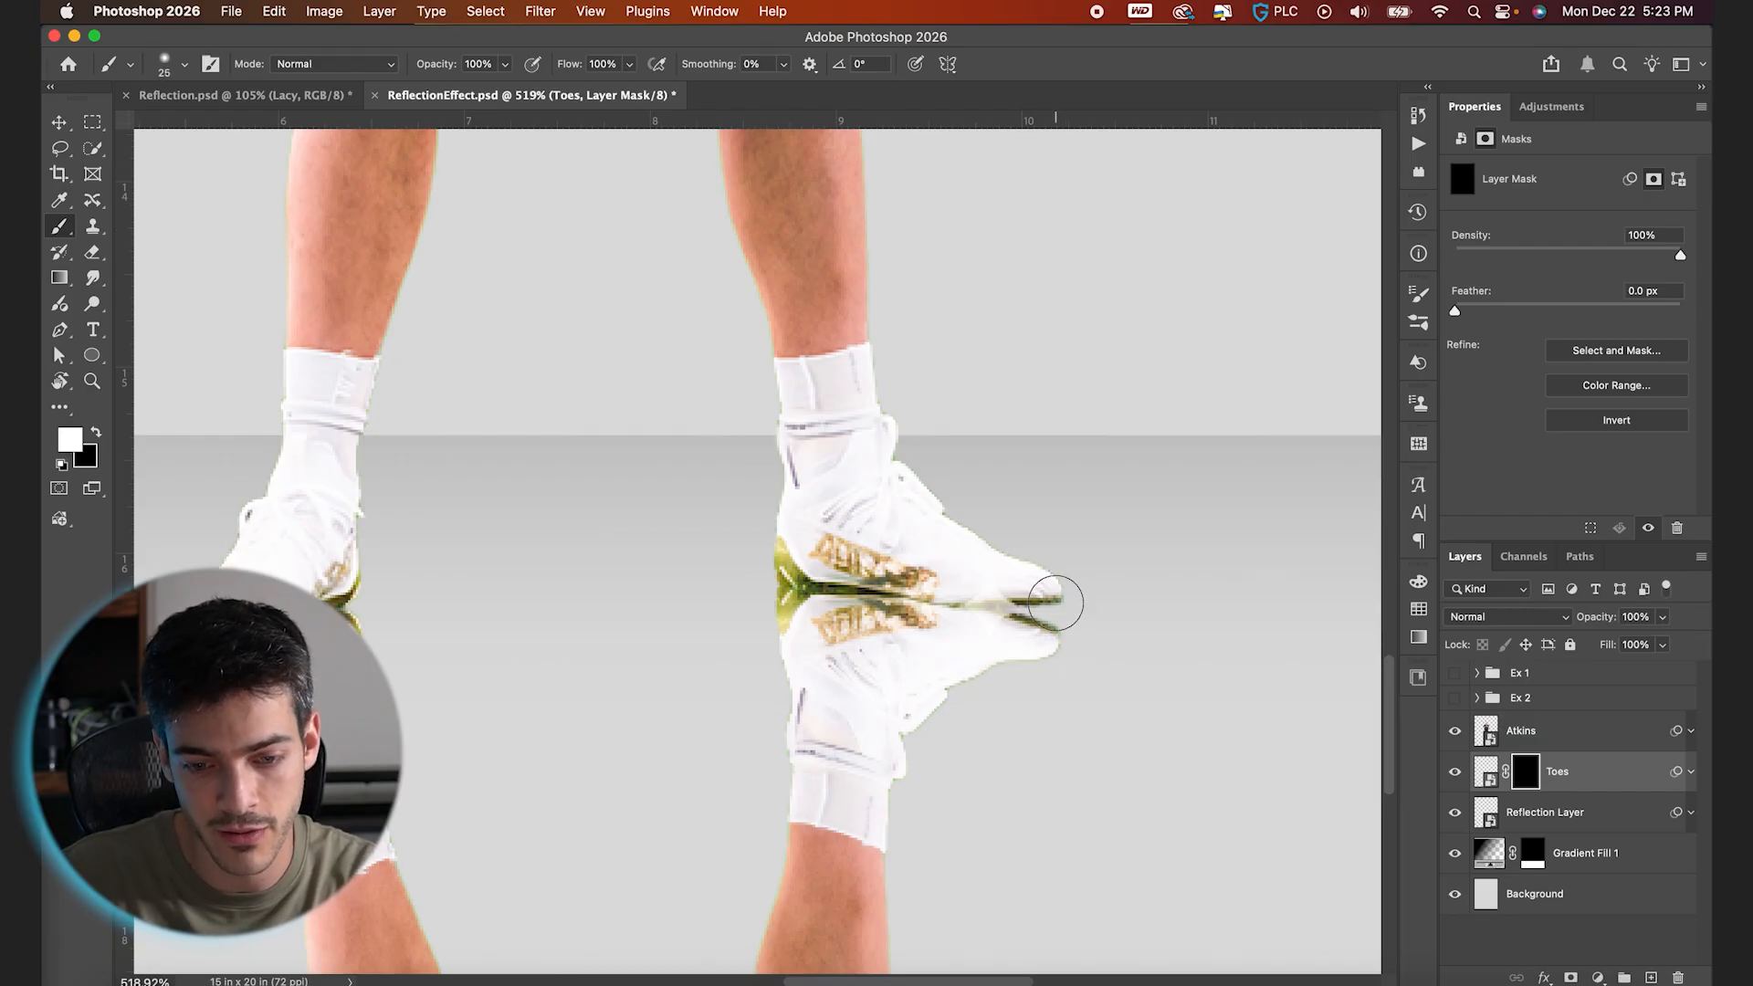
{"action": "left_click", "coordinate": [184, 64]}
{"action": "left_click_drag", "start_coordinate": [242, 172], "coordinate": [286, 174]}
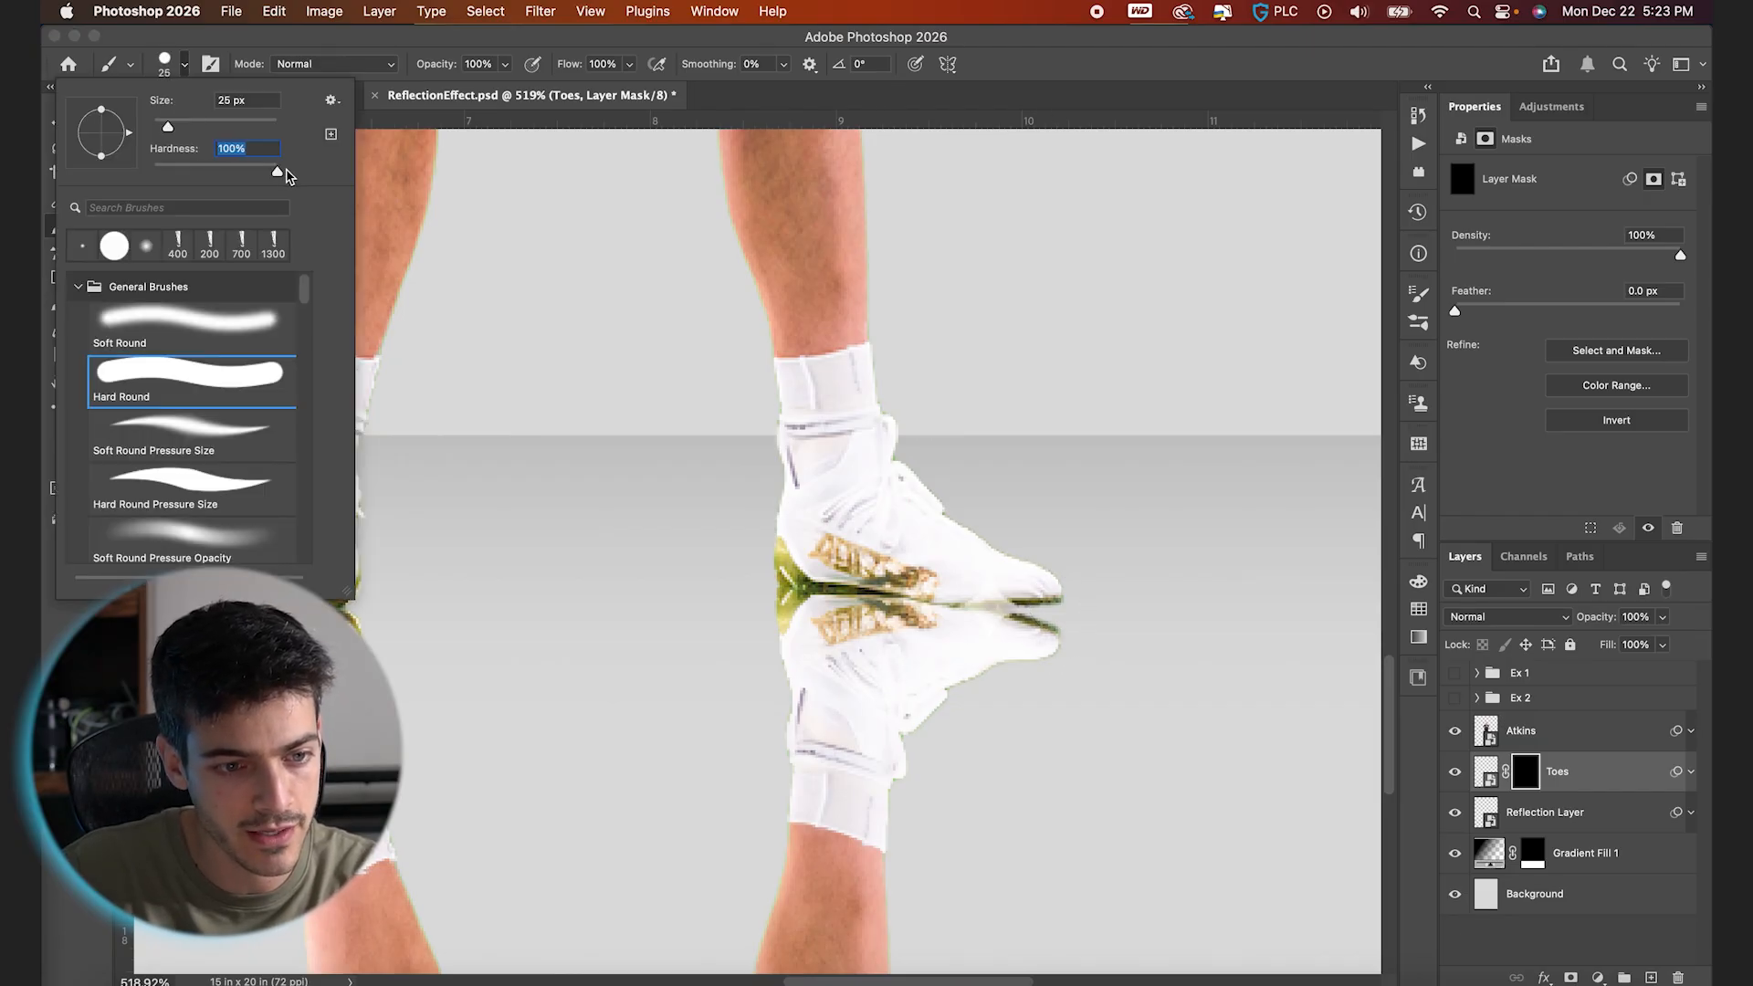
{"action": "left_click", "coordinate": [185, 65]}
{"action": "scroll", "coordinate": [1010, 712], "scroll_direction": "up", "scroll_amount": 3}
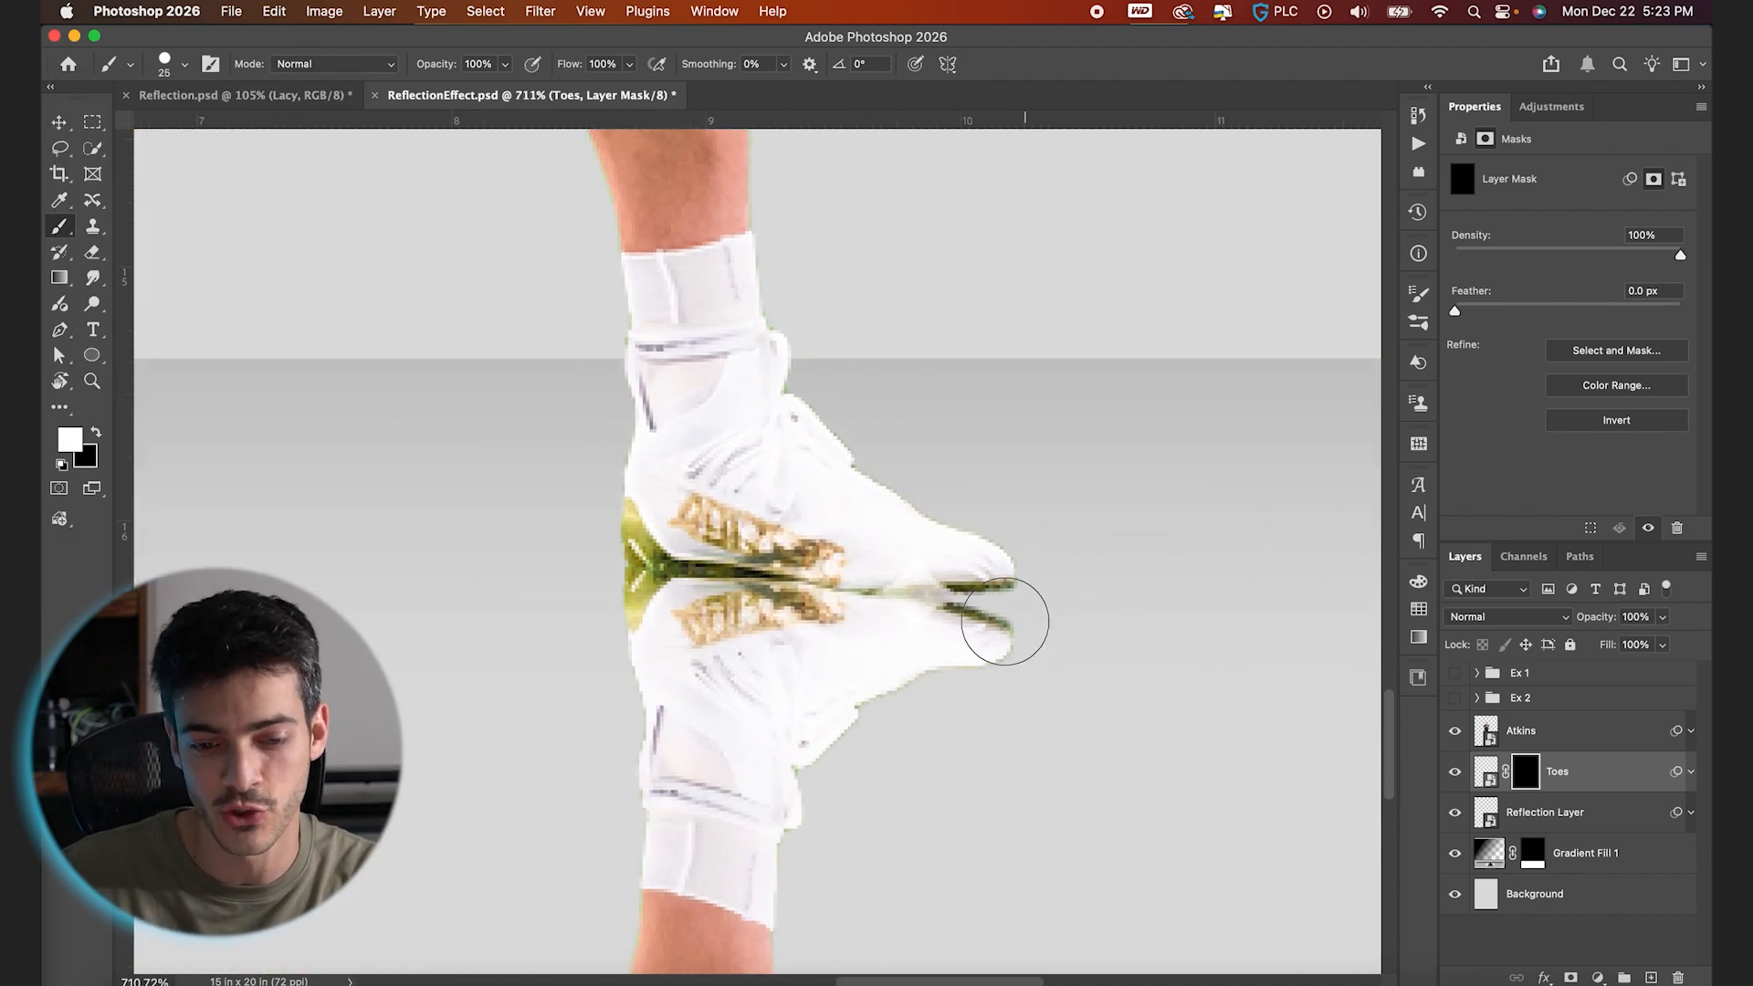
{"action": "mouse_move", "coordinate": [1000, 603]}
{"action": "left_mouse_down"}
{"action": "mouse_move", "coordinate": [973, 625]}
{"action": "mouse_move", "coordinate": [989, 617]}
{"action": "mouse_move", "coordinate": [945, 612]}
{"action": "left_mouse_up"}
Refine the Toes mask along both shoes' contact edges with a brush reduced to 10 px, switching between black and white
{"action": "scroll", "coordinate": [1016, 607], "scroll_direction": "left", "scroll_amount": 10}
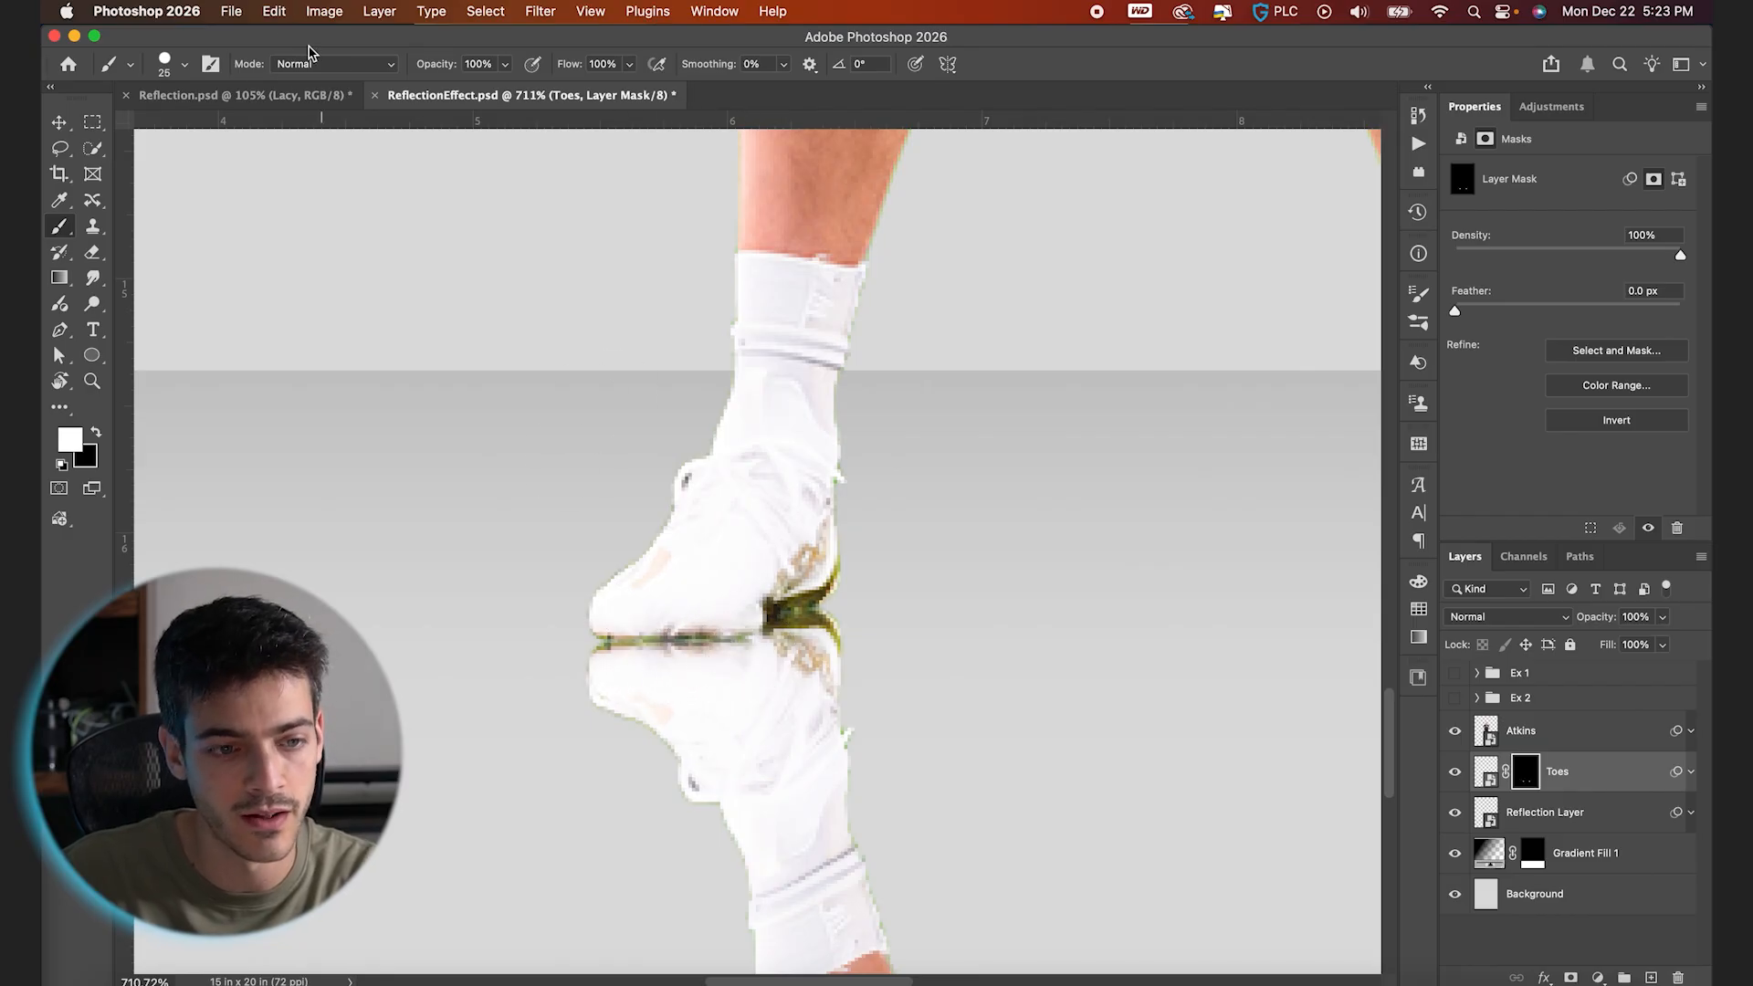
{"action": "left_click", "coordinate": [184, 63]}
{"action": "left_click_drag", "start_coordinate": [248, 165], "coordinate": [212, 169]}
{"action": "left_click", "coordinate": [185, 64]}
{"action": "key", "text": "bracketleft"}
{"action": "key", "text": "bracketleft"}
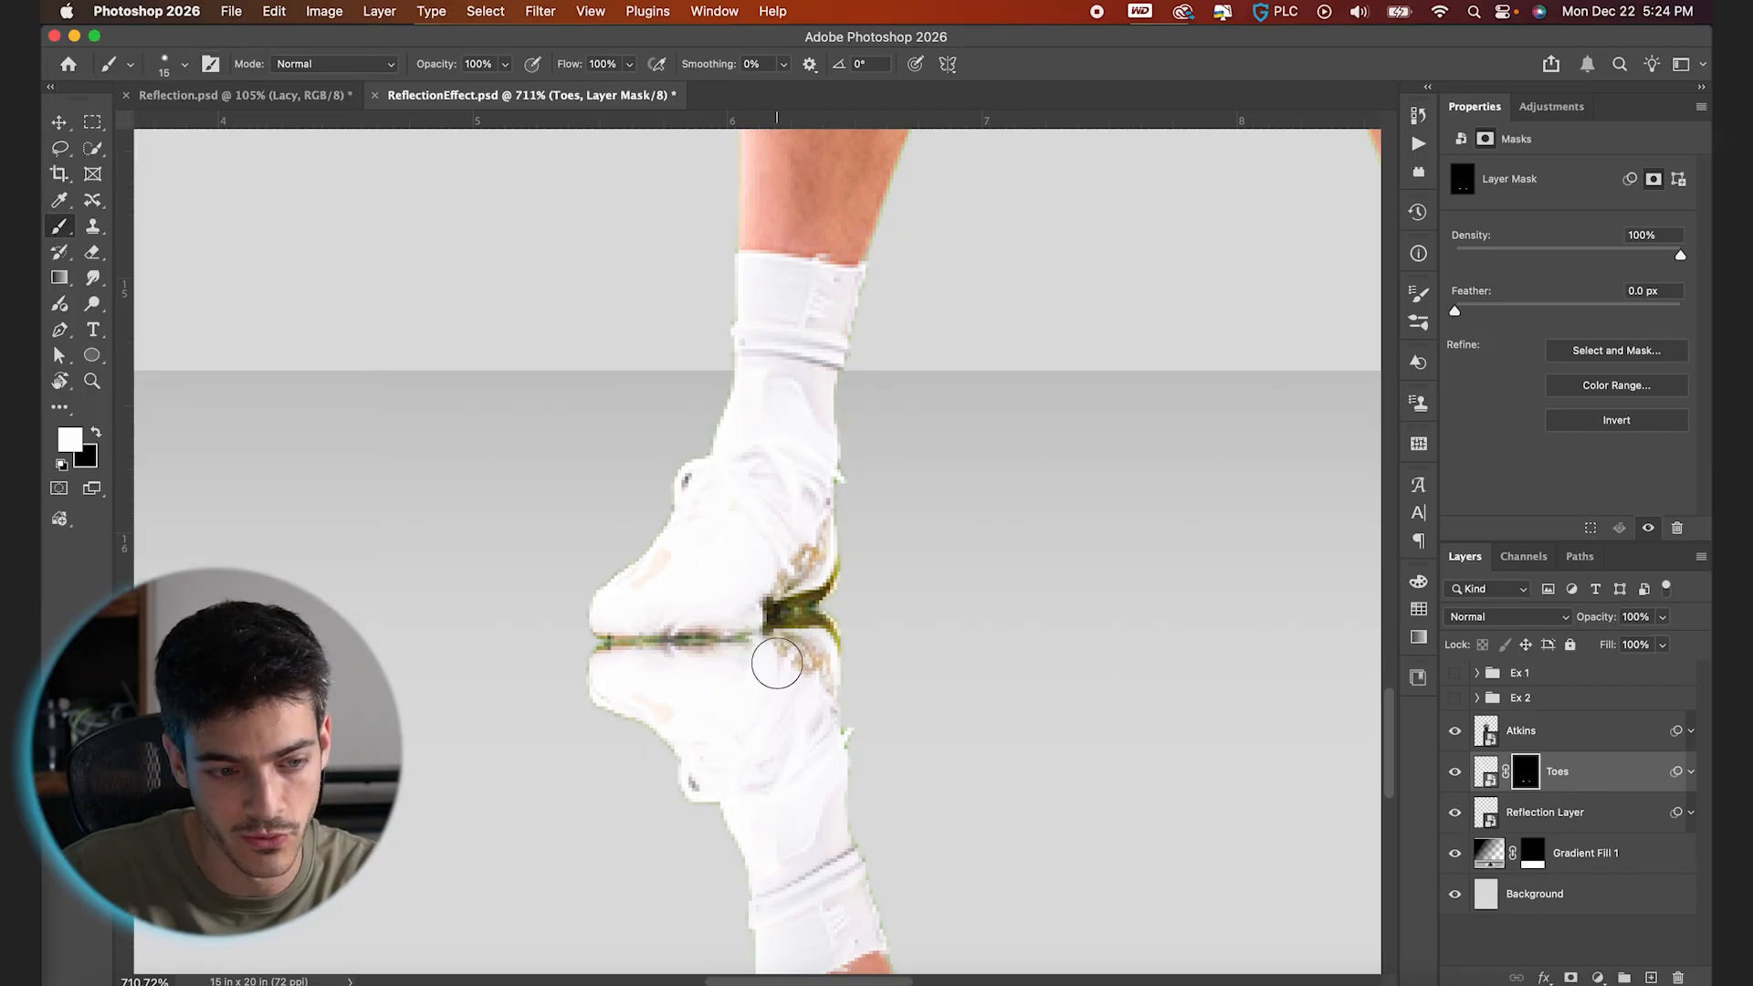
{"action": "key", "text": "x"}
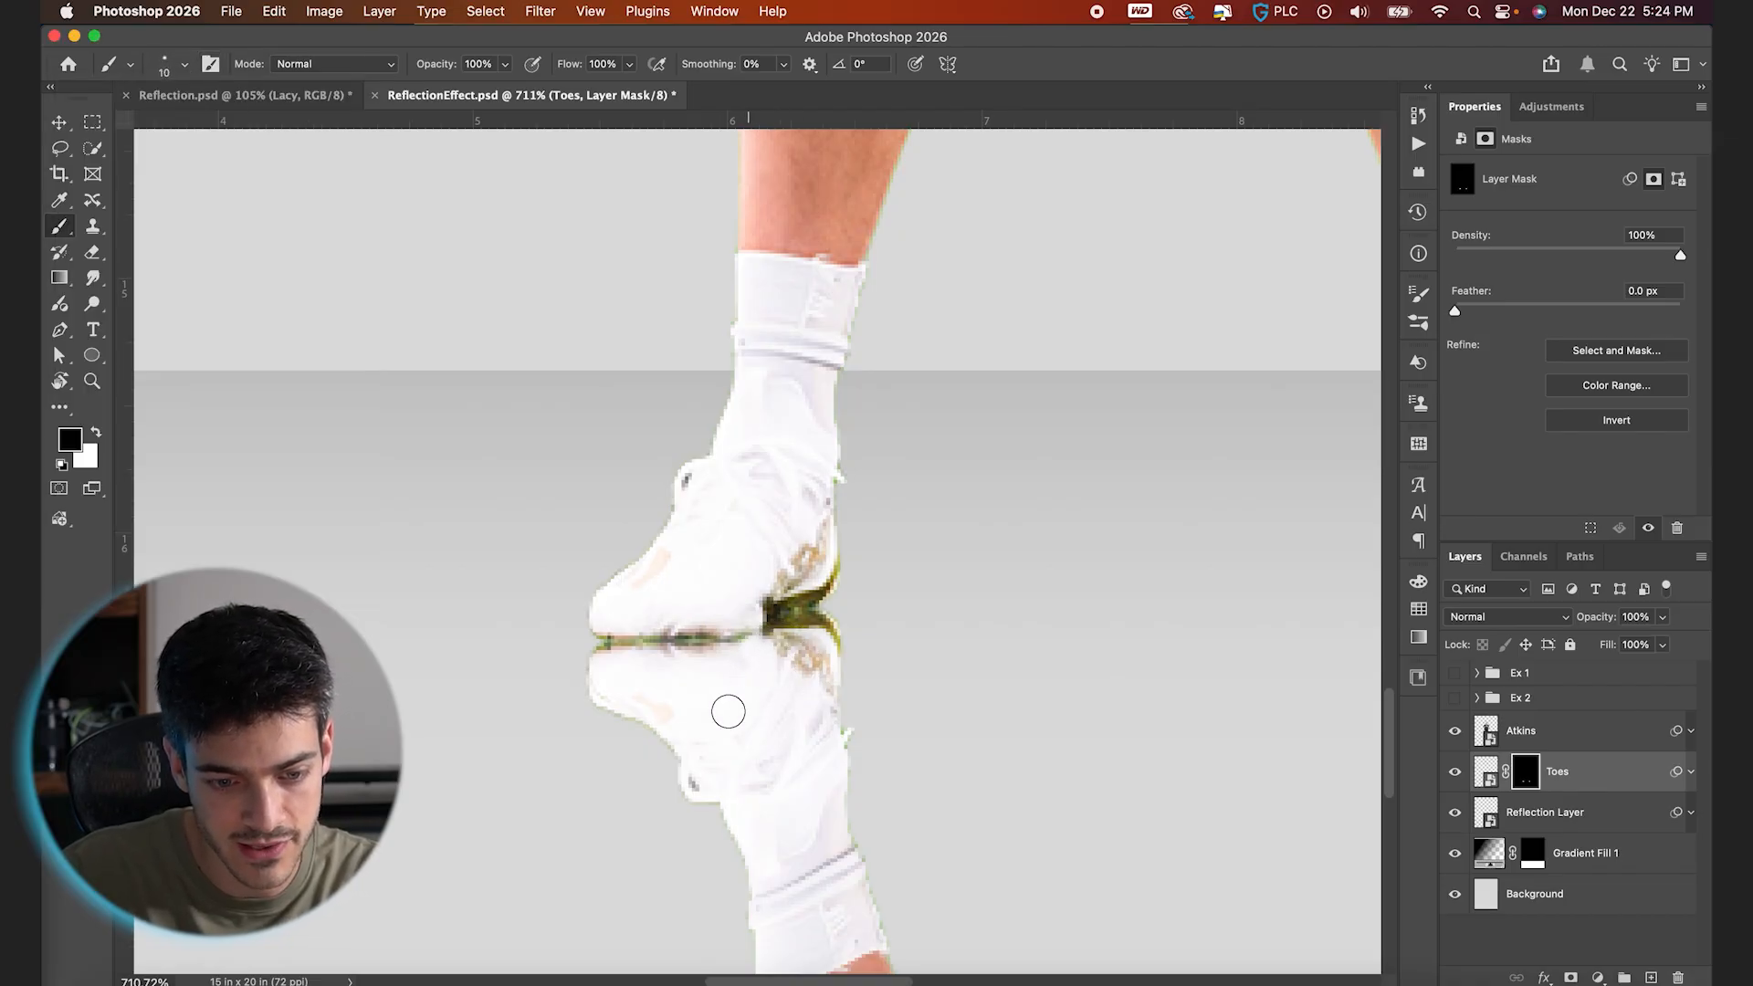
{"action": "scroll", "coordinate": [724, 709], "scroll_direction": "right", "scroll_amount": 10}
{"action": "scroll", "coordinate": [728, 711], "scroll_direction": "right", "scroll_amount": 2}
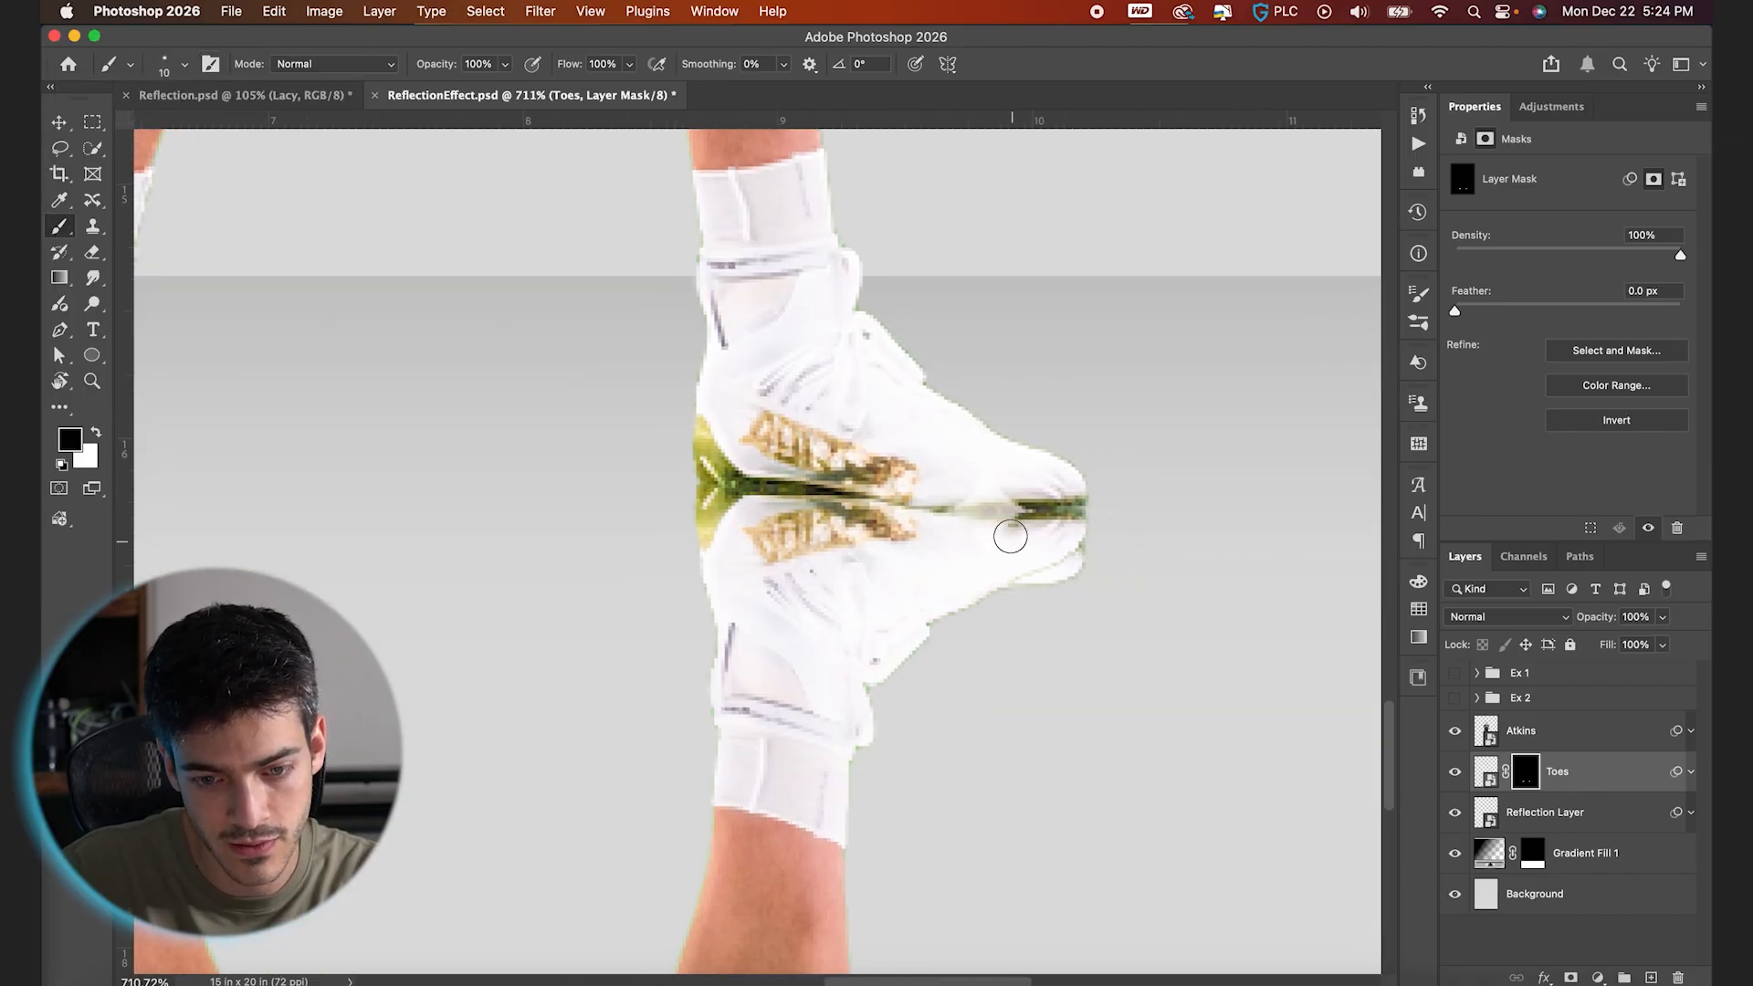
{"action": "key", "text": "x"}
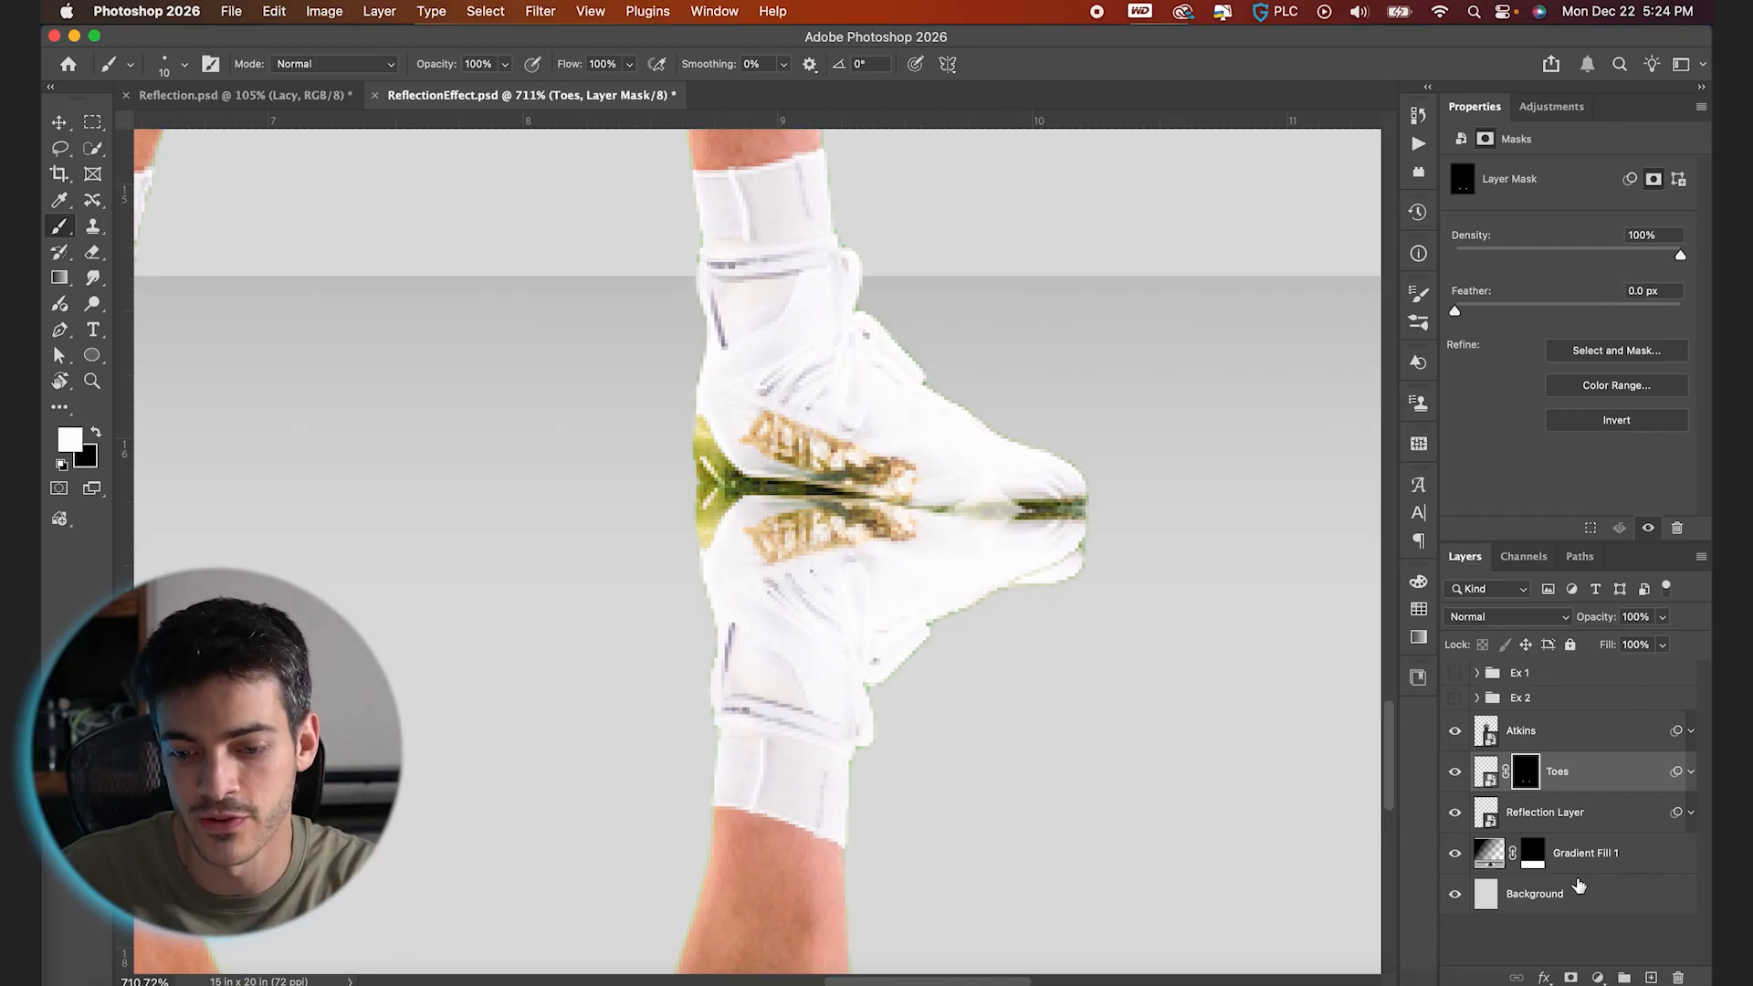
Add a white layer mask to the Reflection Layer
{"action": "left_click", "coordinate": [1521, 820]}
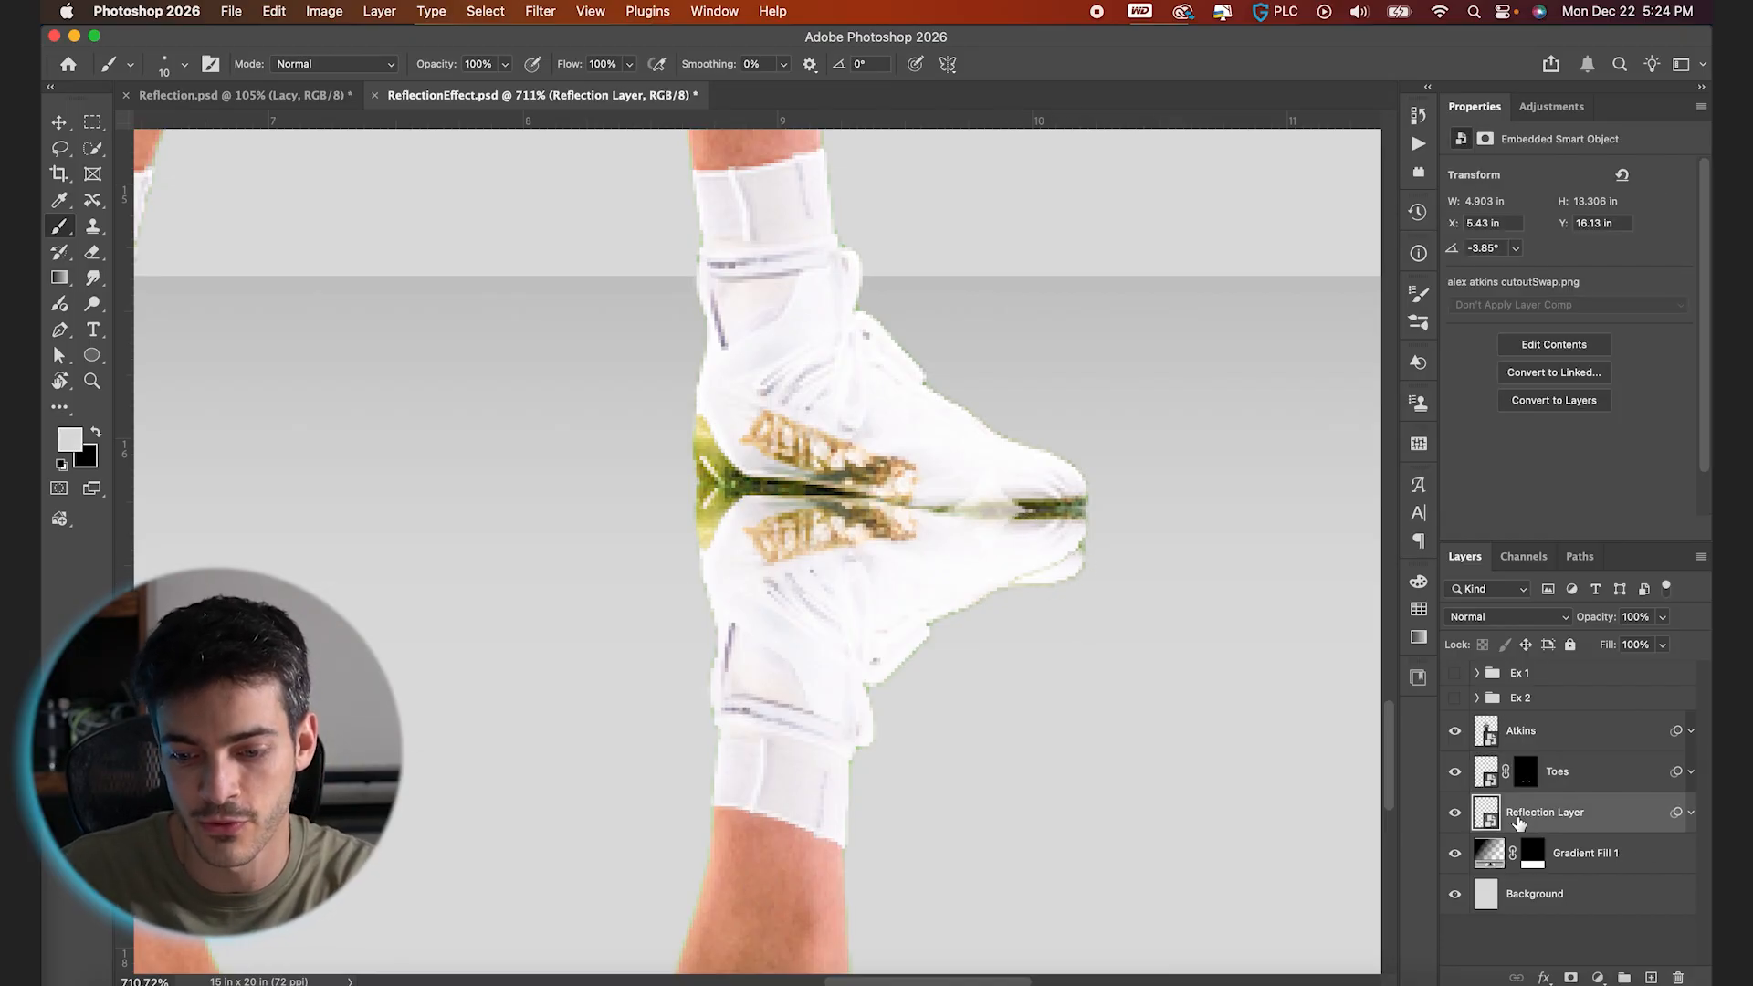
{"action": "left_click", "coordinate": [1571, 976]}
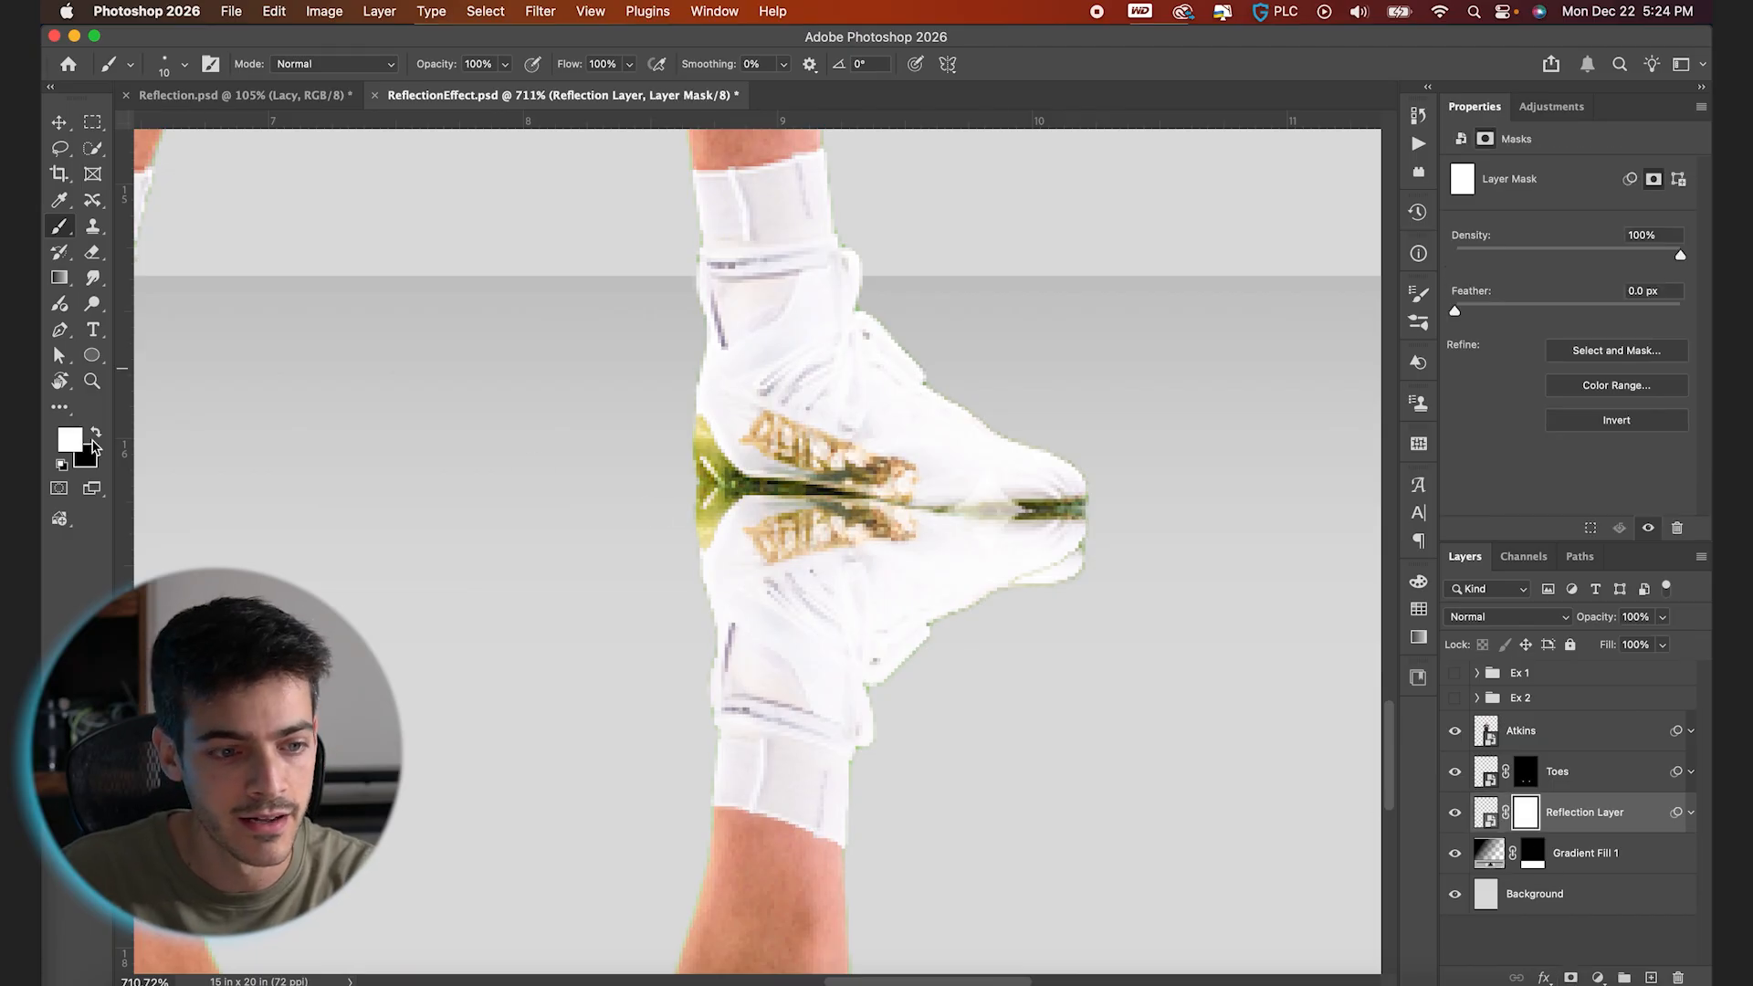
Paint black on the Reflection Layer mask with an 8 px brush to clean up the reflected toe edges of both shoes
{"action": "left_click", "coordinate": [88, 435]}
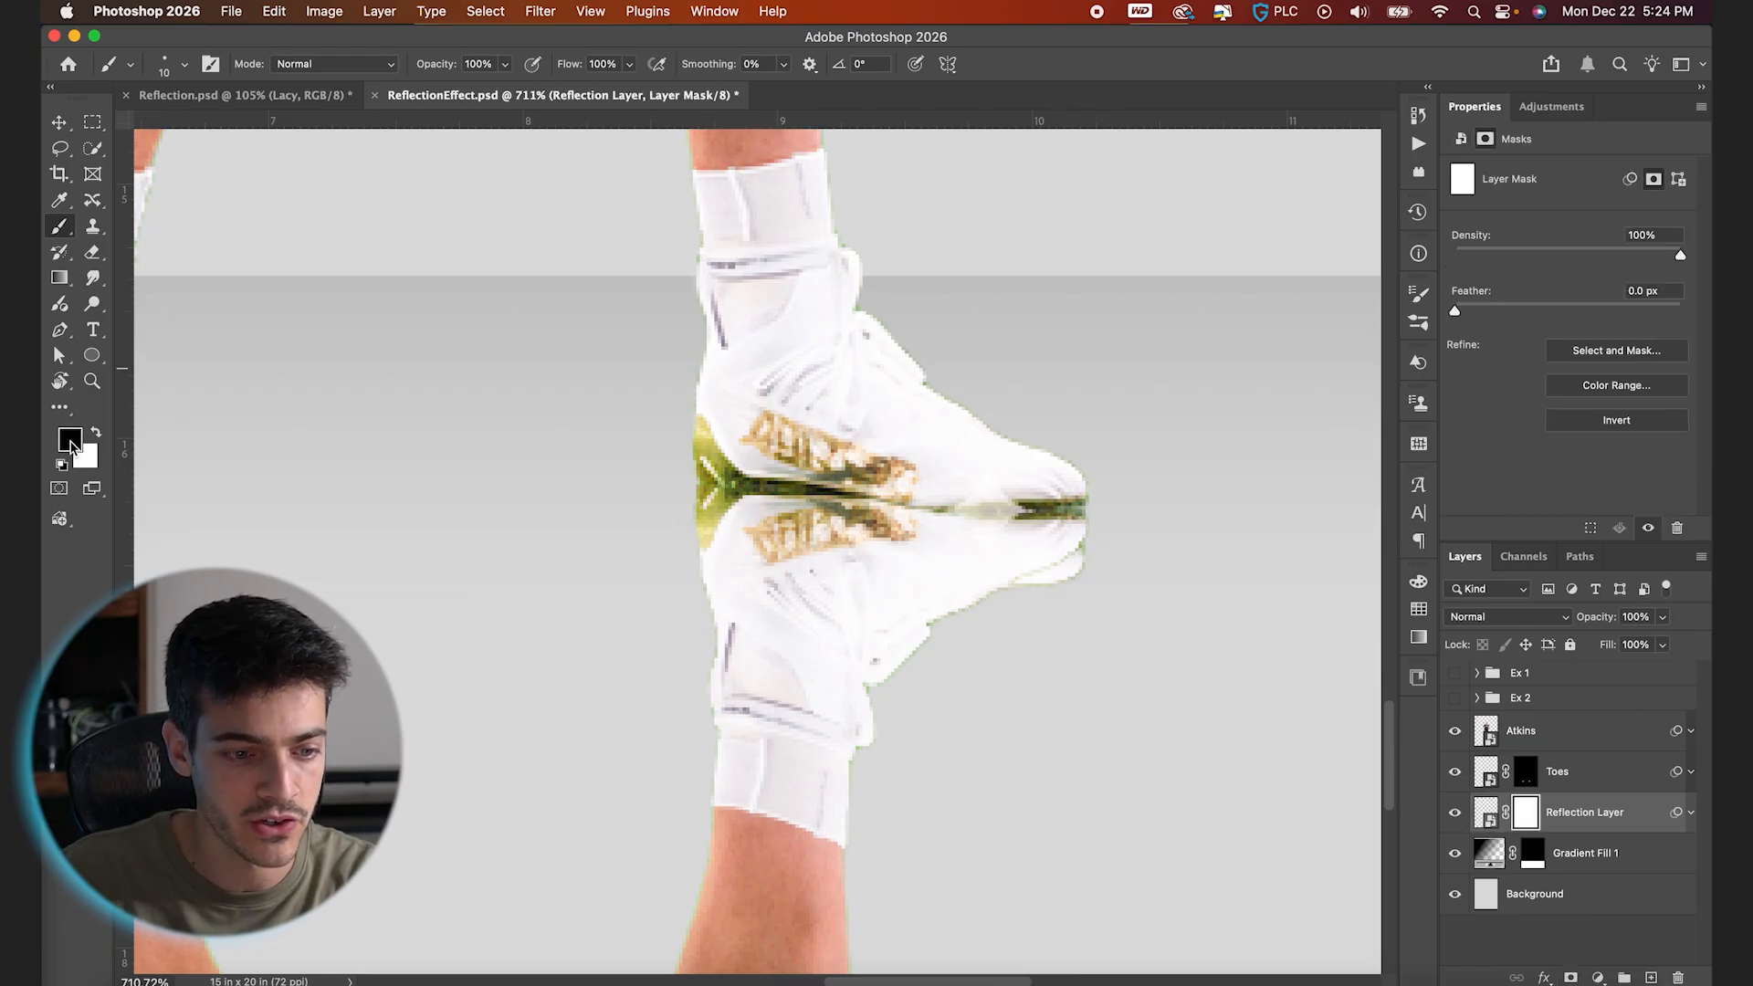
{"action": "key", "text": "bracketleft"}
{"action": "key", "text": "bracketleft"}
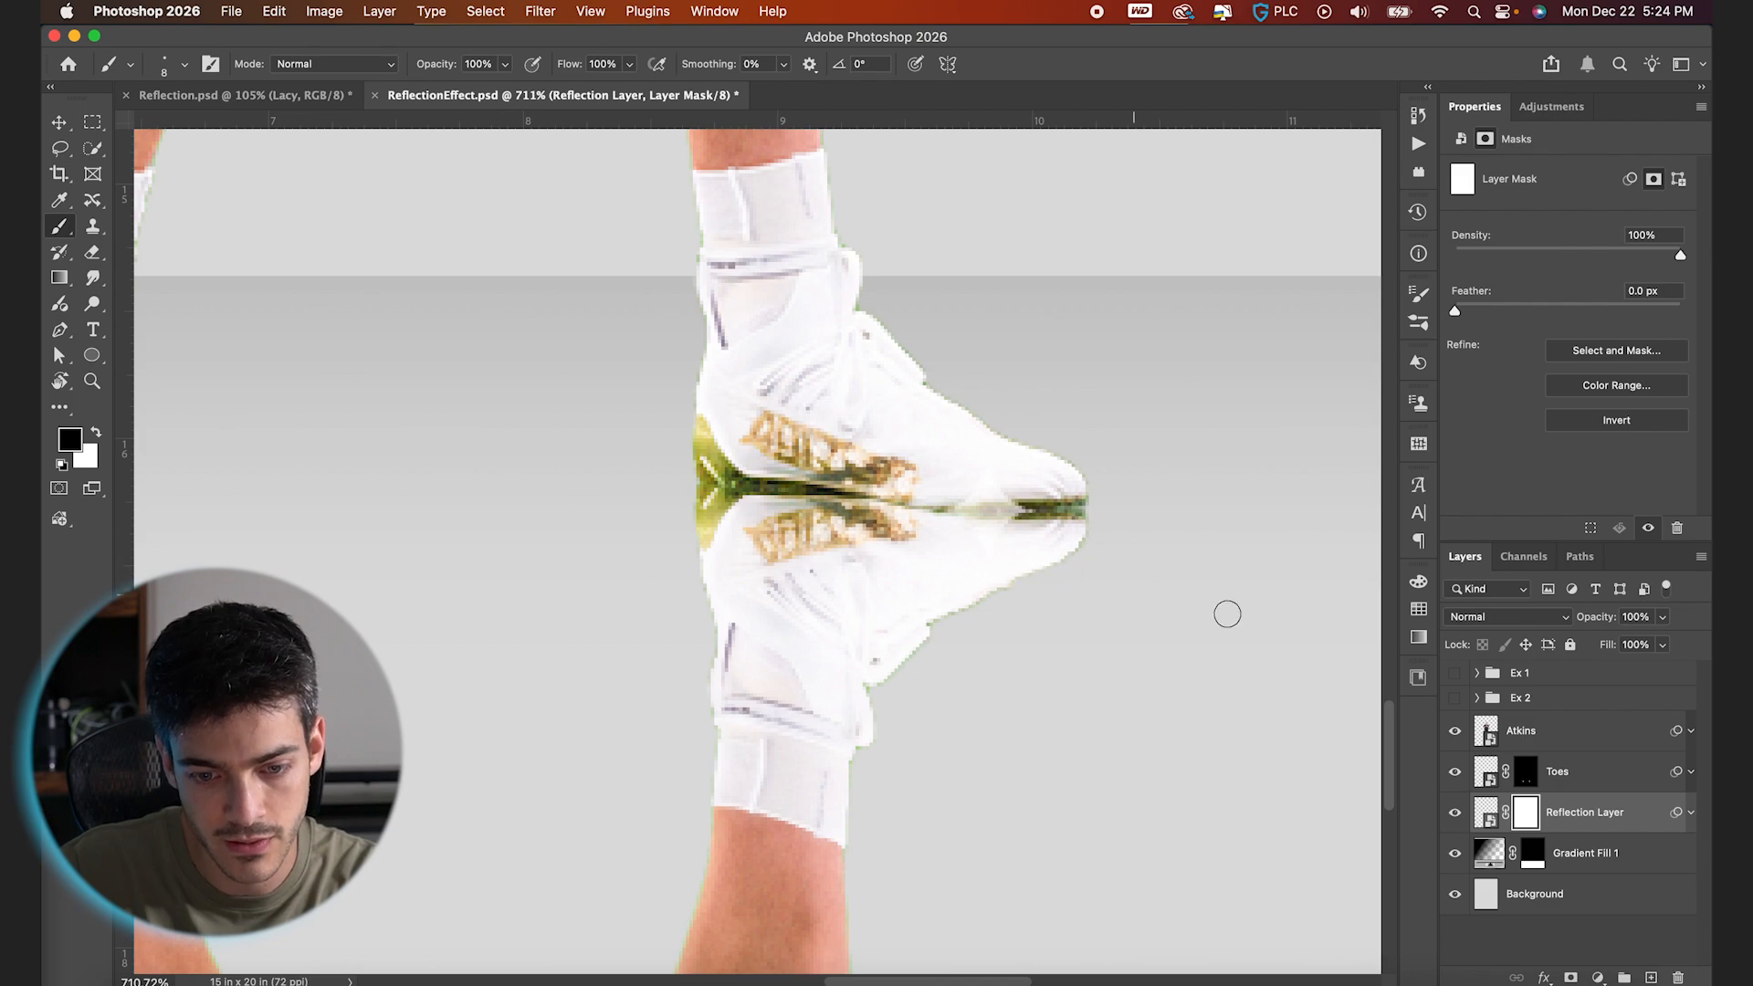
{"action": "scroll", "coordinate": [1228, 617], "scroll_direction": "left", "scroll_amount": 2}
{"action": "scroll", "coordinate": [1240, 622], "scroll_direction": "left", "scroll_amount": 15}
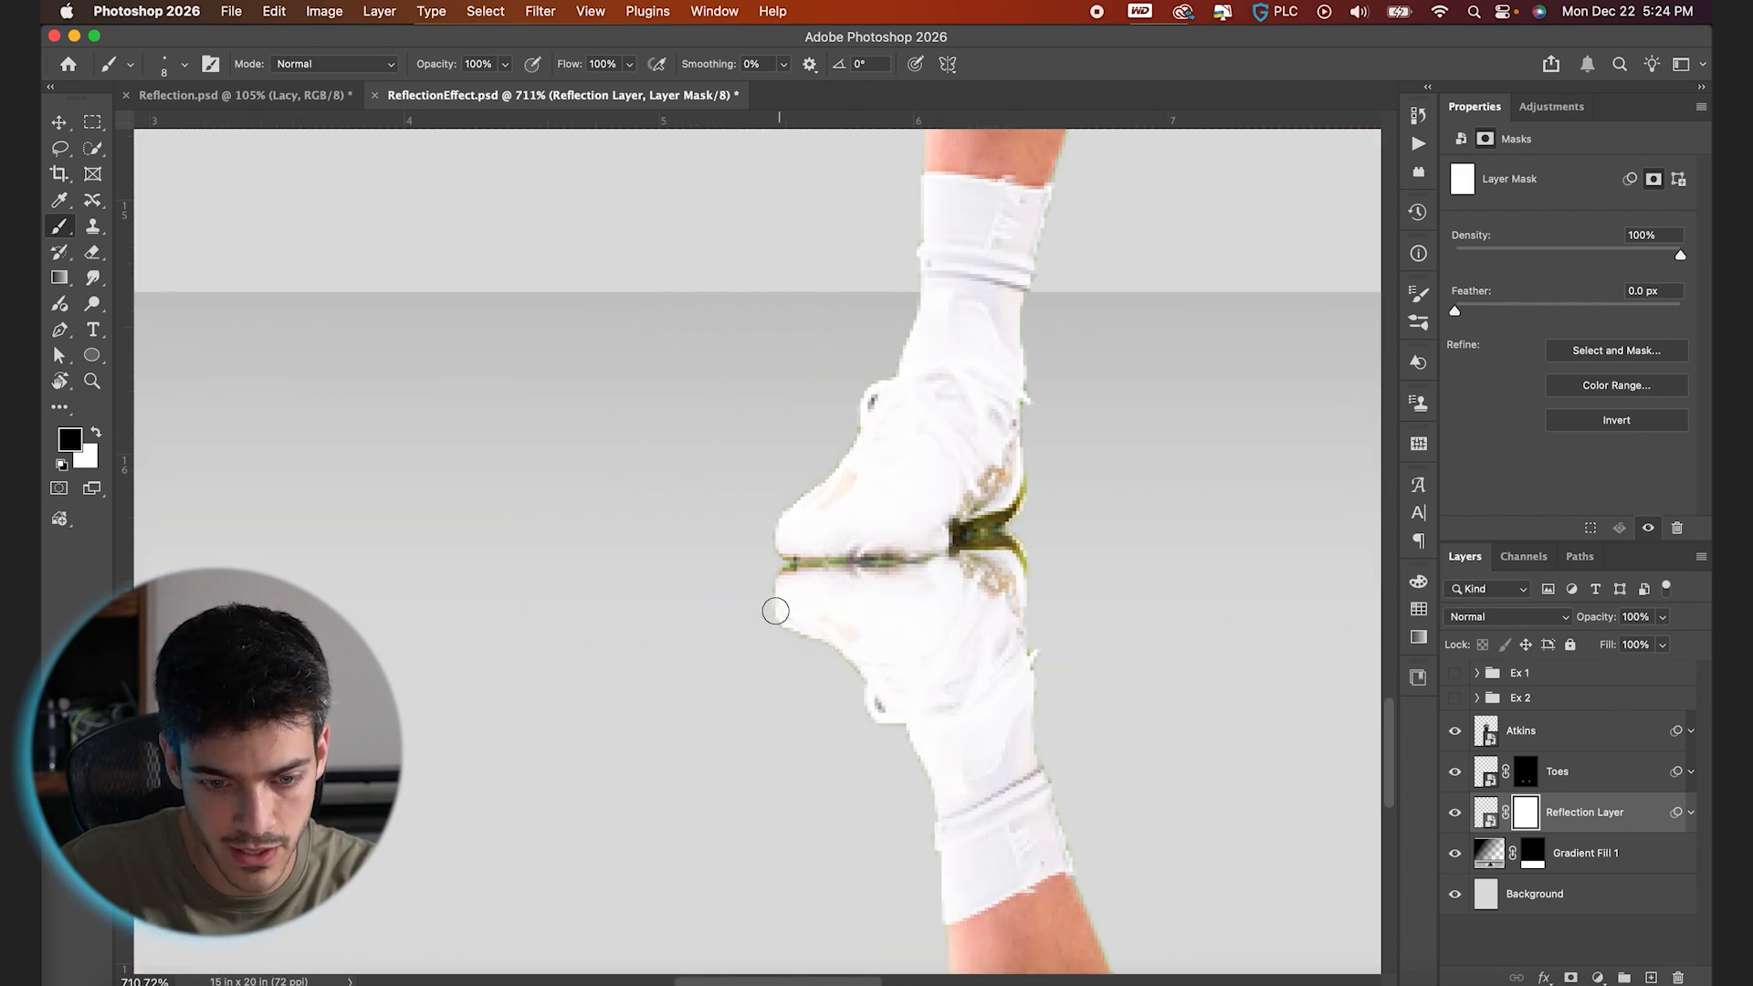
{"action": "key", "text": "v"}
{"action": "left_click", "coordinate": [822, 584]}
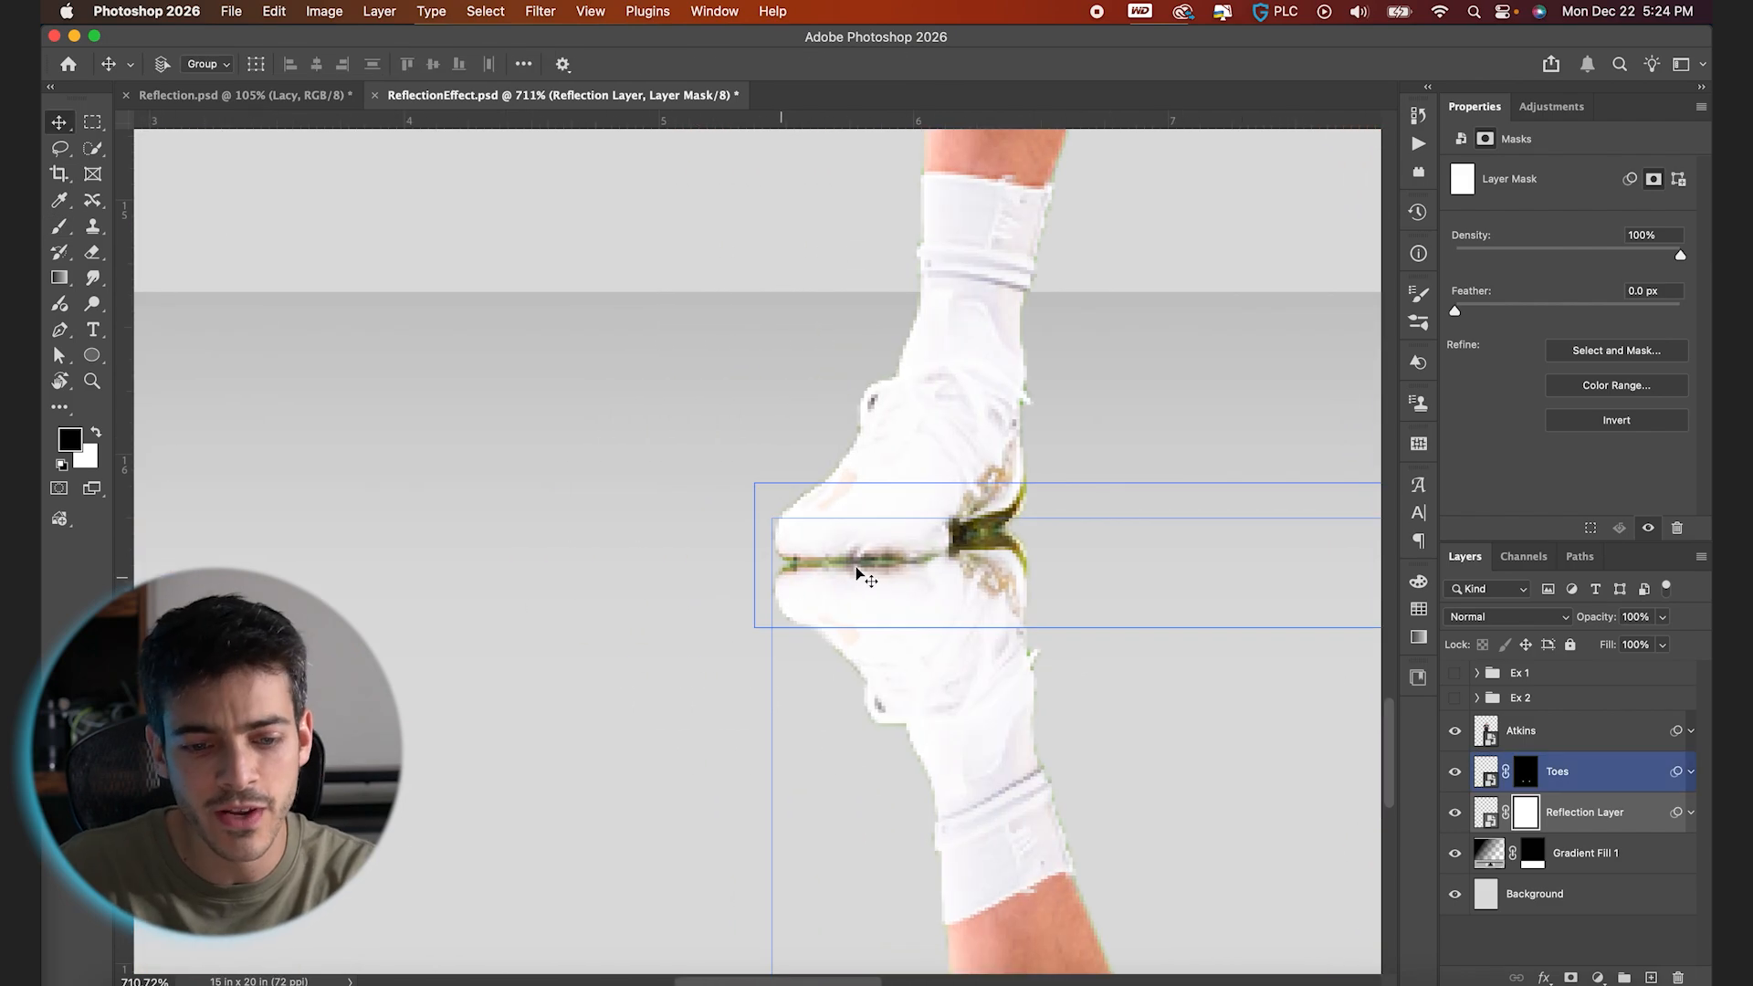
{"action": "scroll", "coordinate": [1014, 548], "scroll_direction": "right", "scroll_amount": 10}
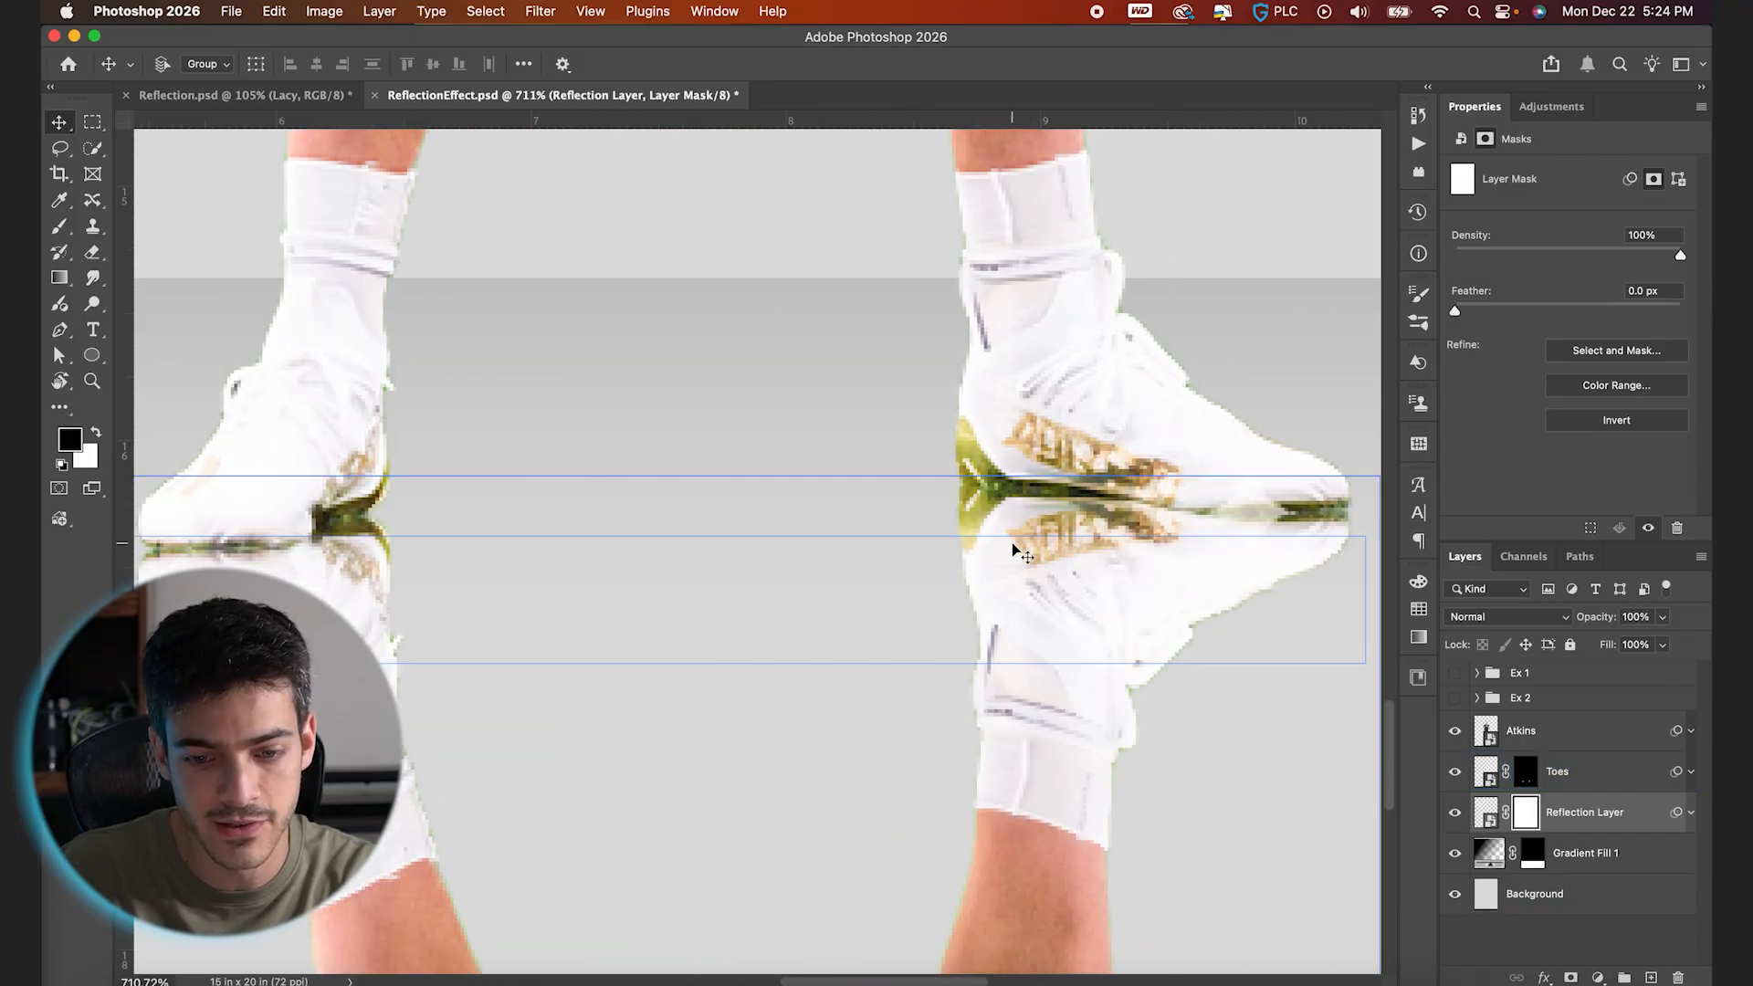
{"action": "key", "text": "super+0"}
{"action": "left_click", "coordinate": [777, 914]}
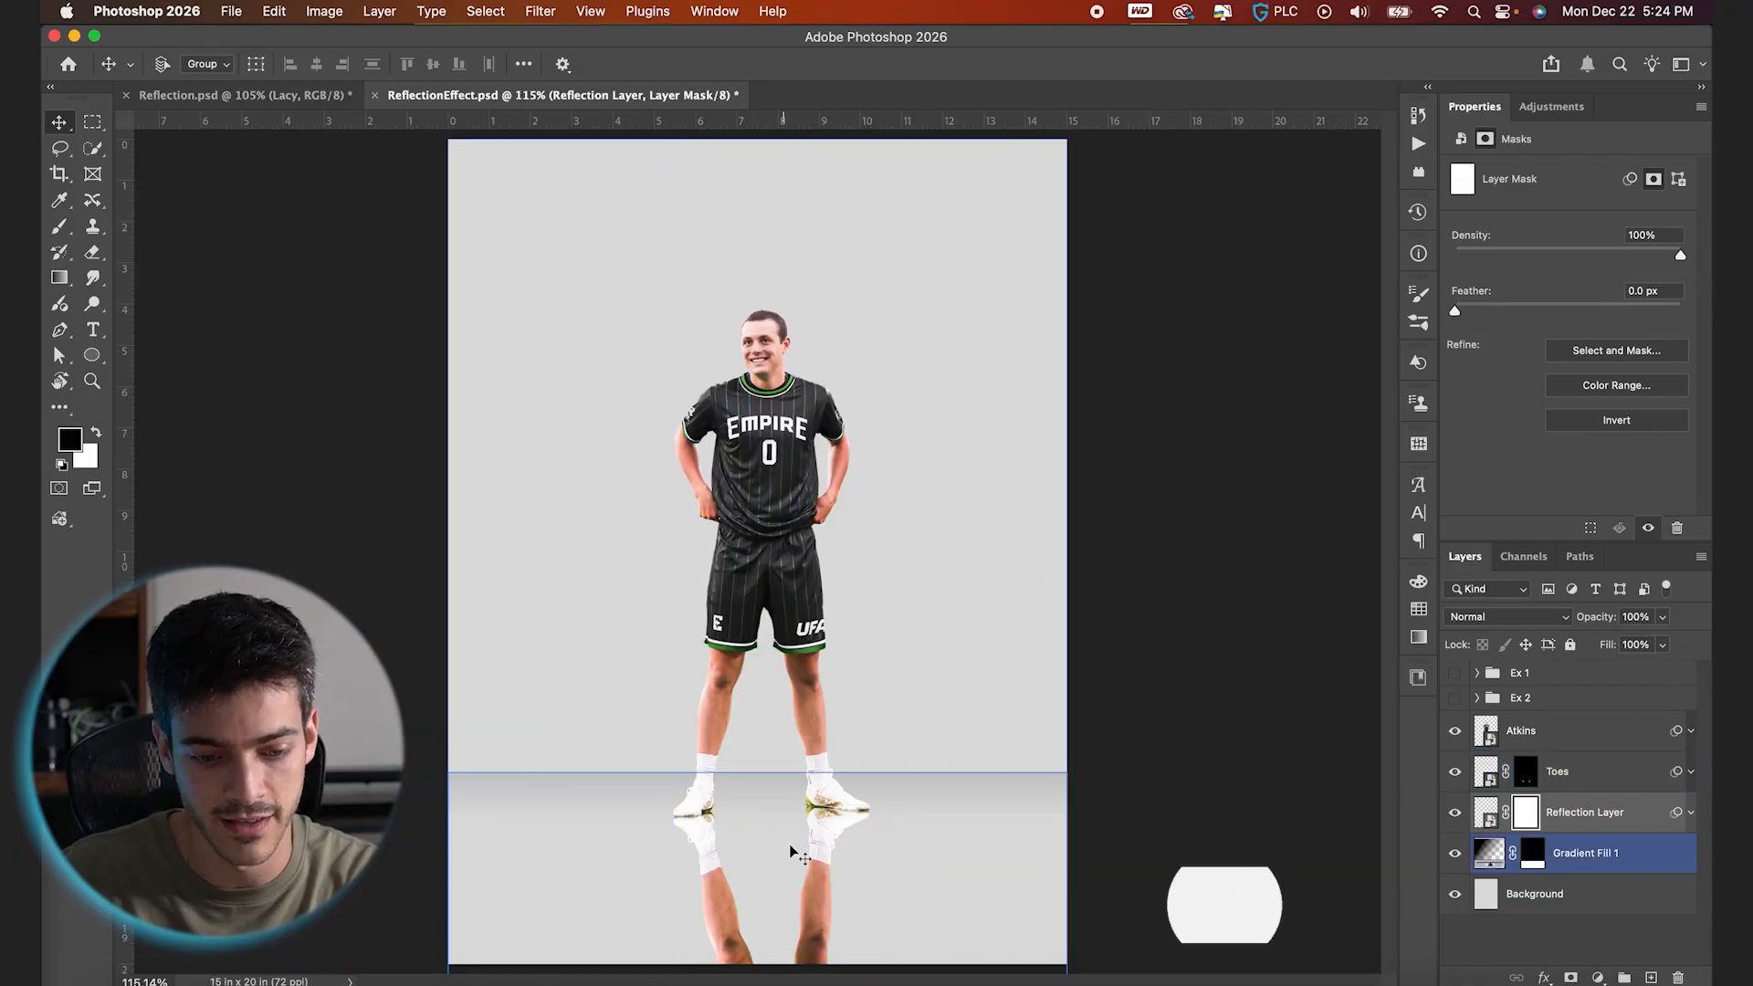
Group the Toes layer and the Reflection Layer and name the group Reflection
{"action": "left_click", "coordinate": [1564, 773]}
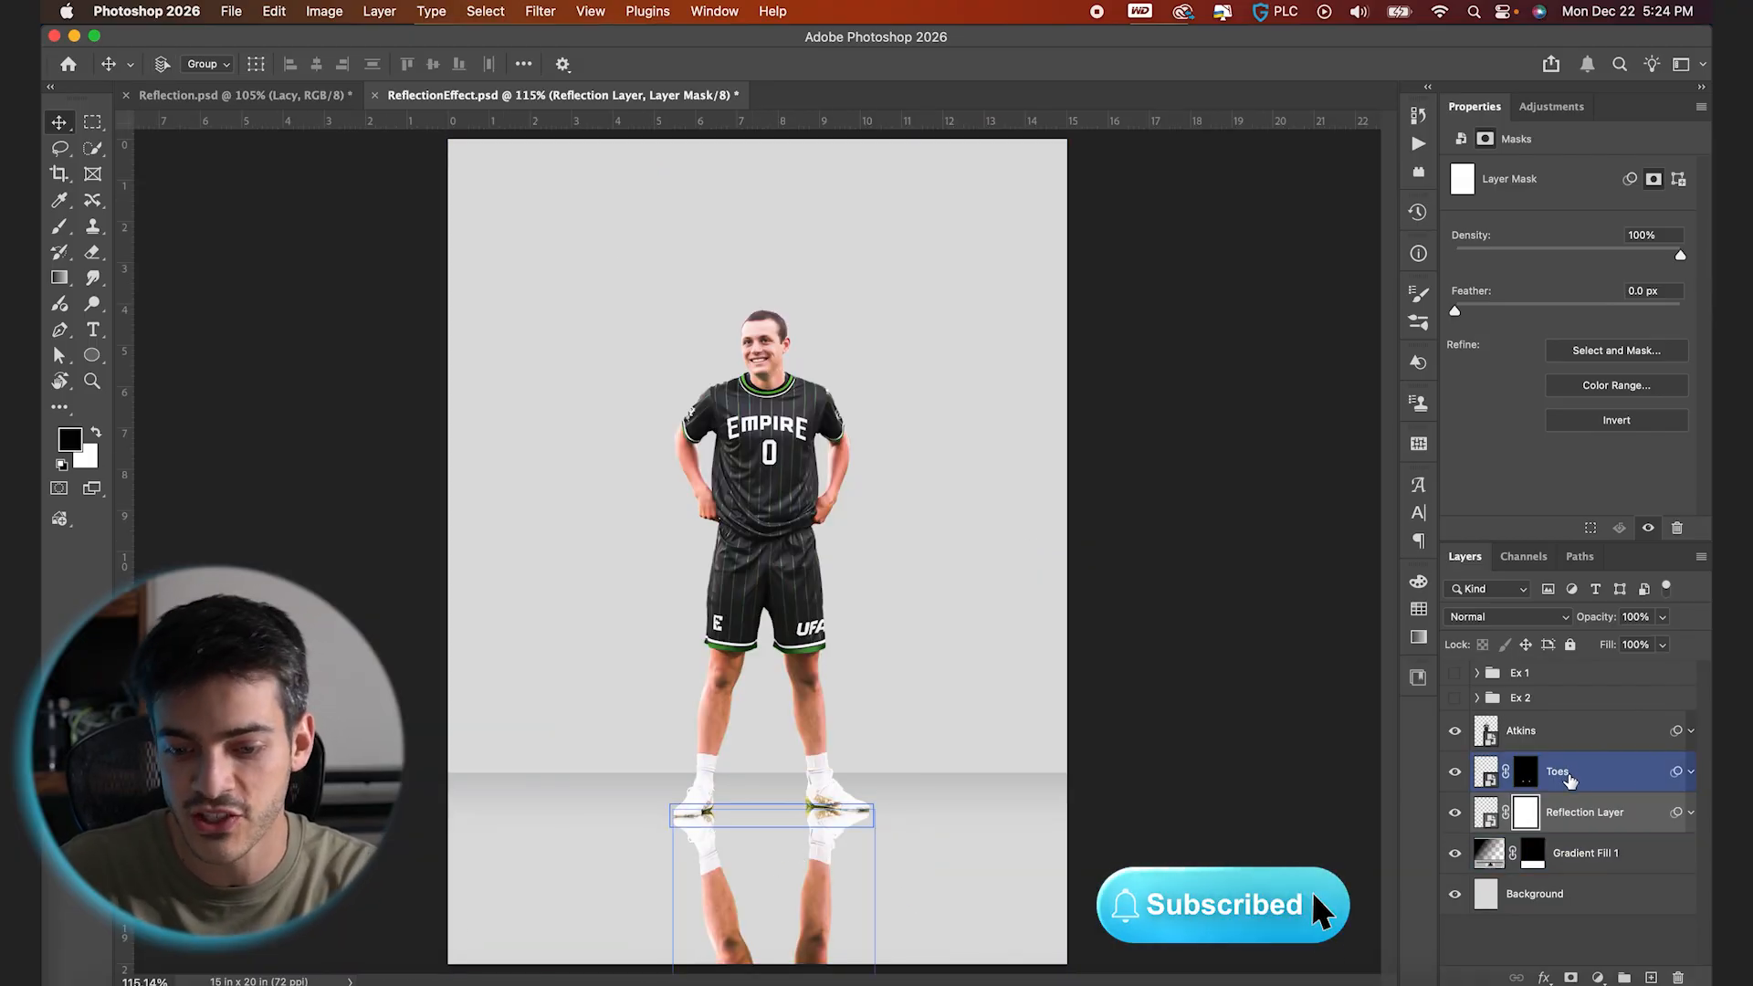
{"action": "left_click", "coordinate": [1563, 774], "text": "super"}
{"action": "left_click", "coordinate": [1593, 895]}
{"action": "left_click", "coordinate": [1625, 978]}
{"action": "double_click", "coordinate": [1527, 763]}
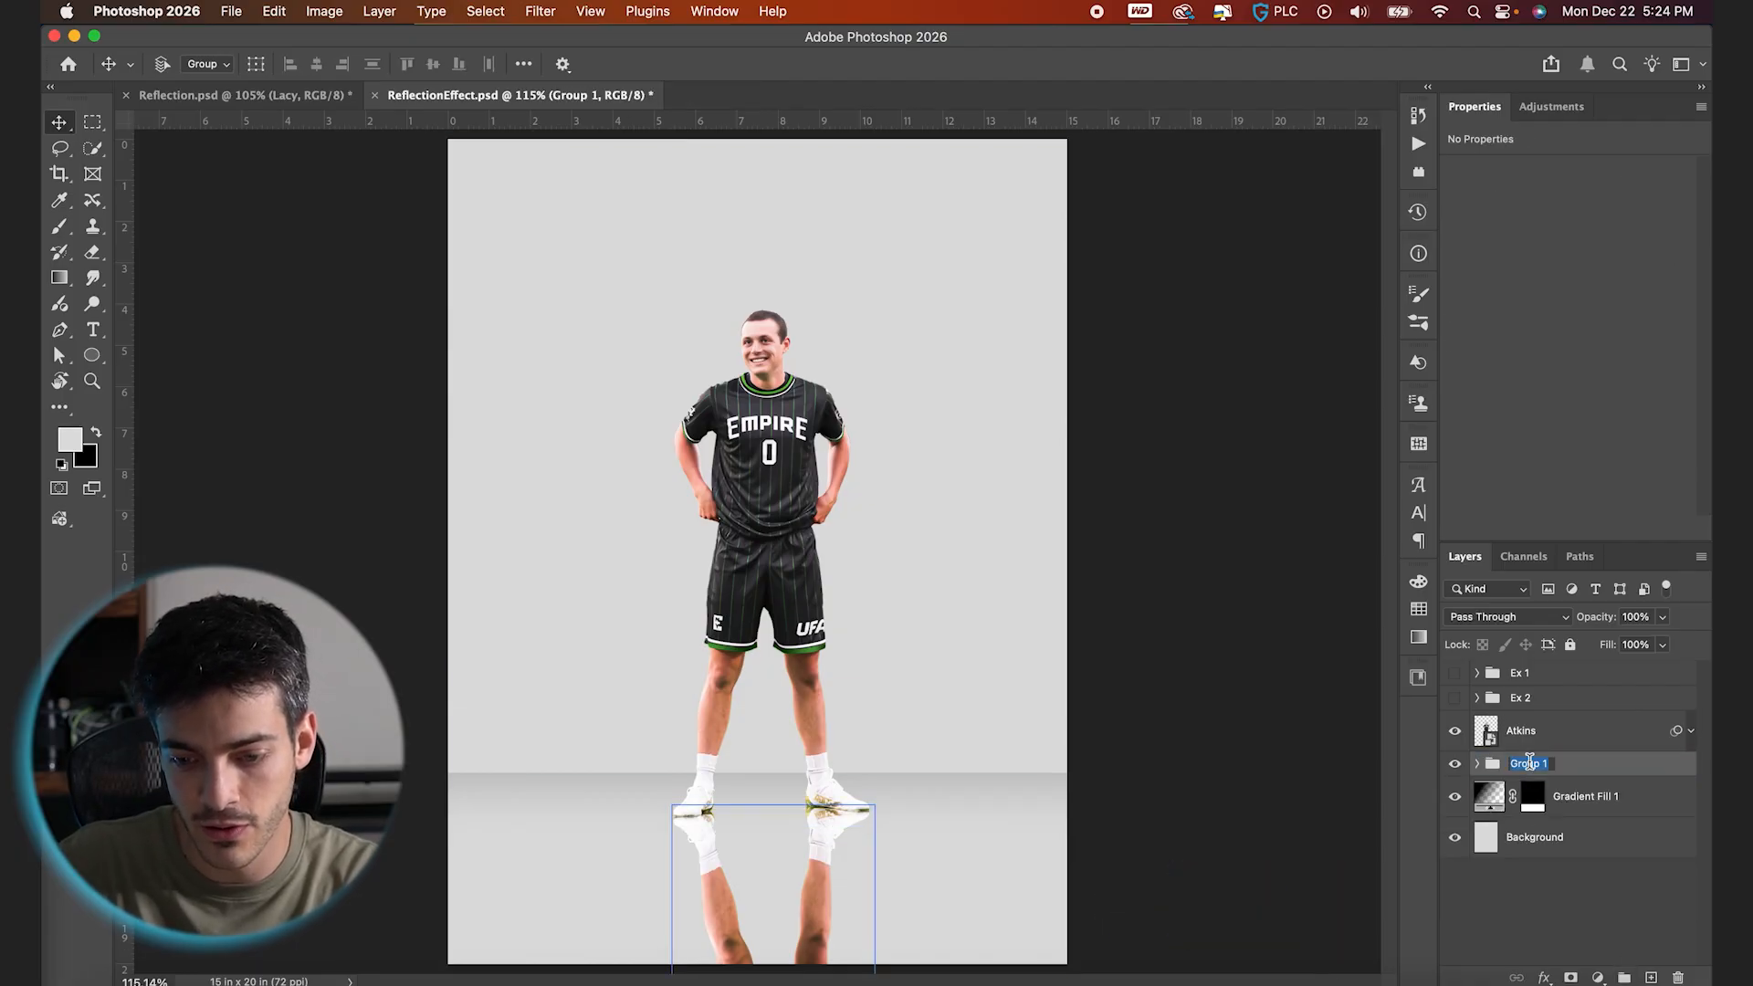
{"action": "type", "text": "Reflection"}
{"action": "key", "text": "Return"}
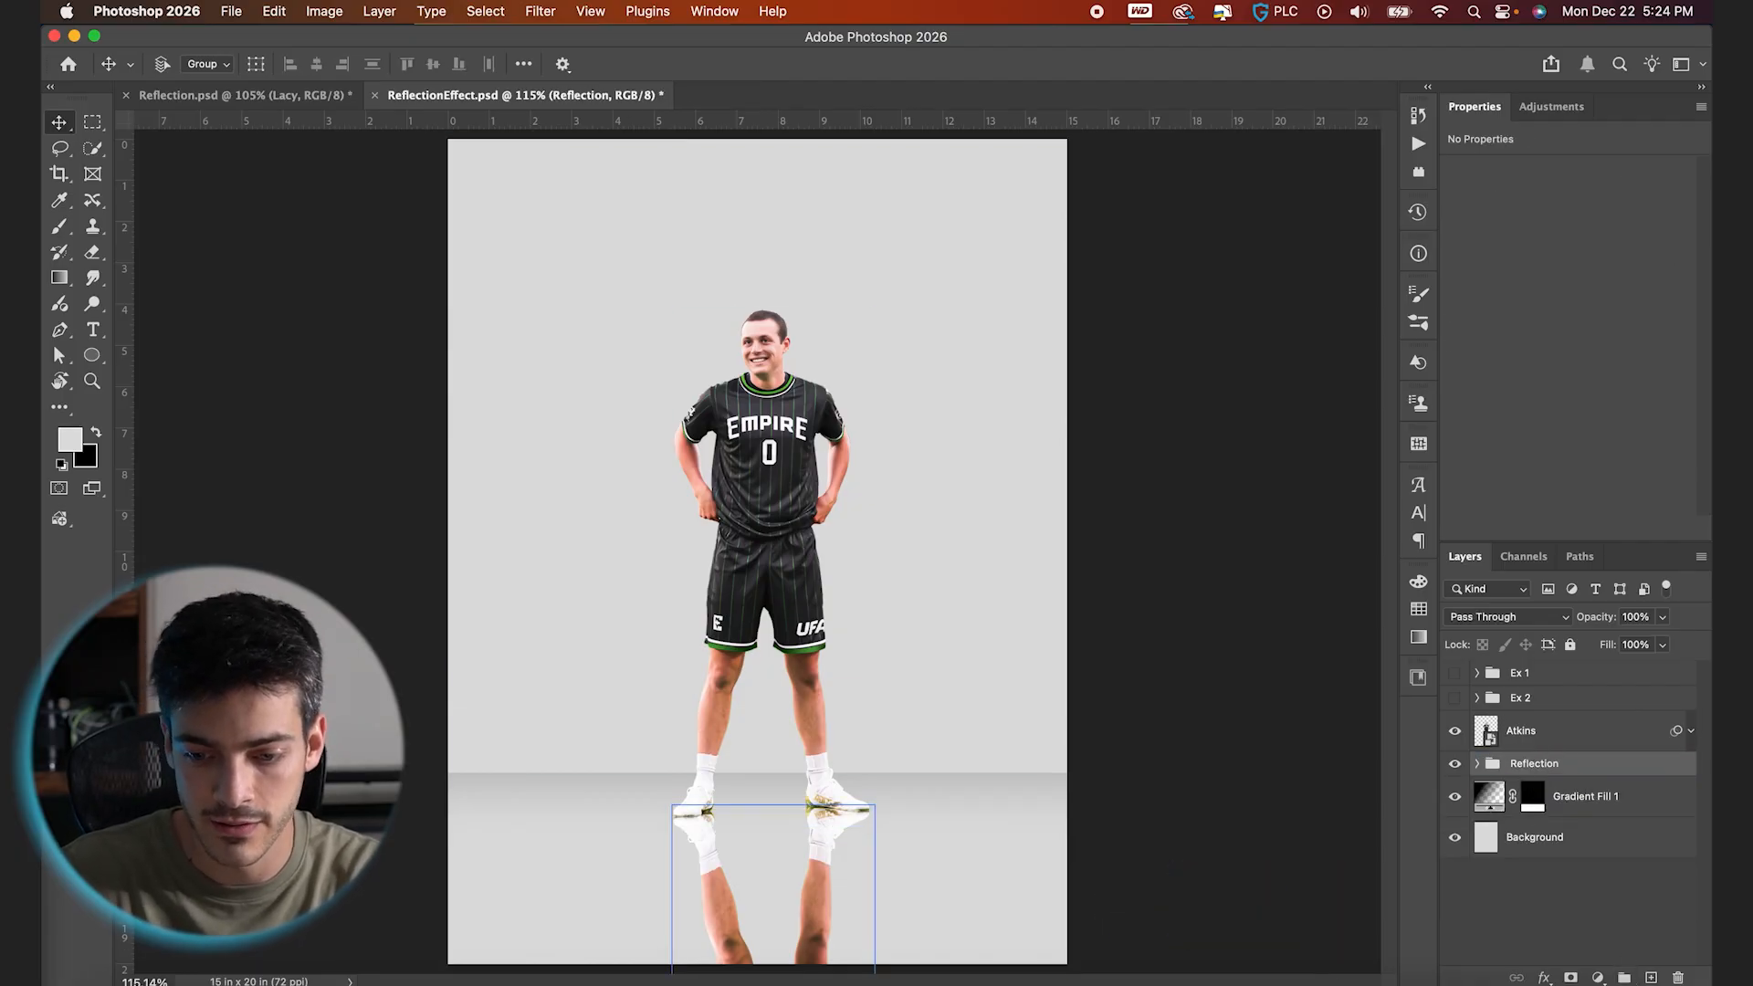
Show the grid and shift the athlete layer together with the Reflection group about 1.1 in to the right
{"action": "left_click", "coordinate": [827, 785]}
{"action": "key", "text": "super+apostrophe"}
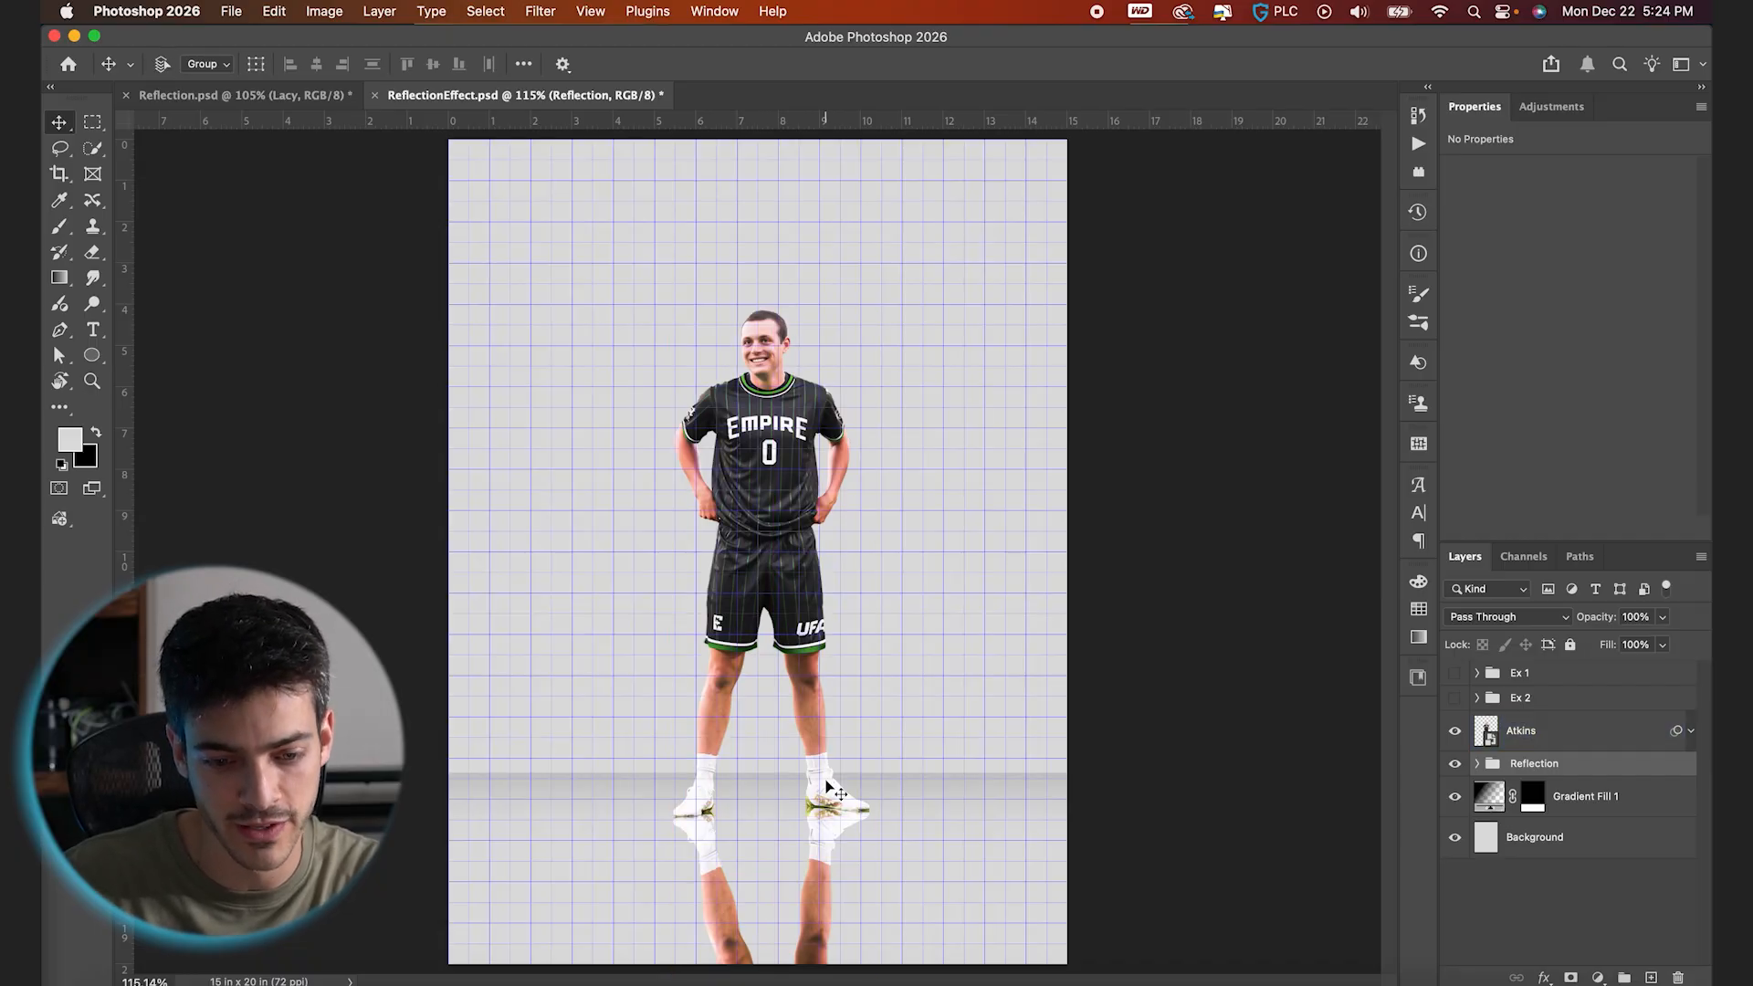
{"action": "key", "text": "super+plus"}
{"action": "scroll", "coordinate": [825, 782], "scroll_direction": "down", "scroll_amount": 5}
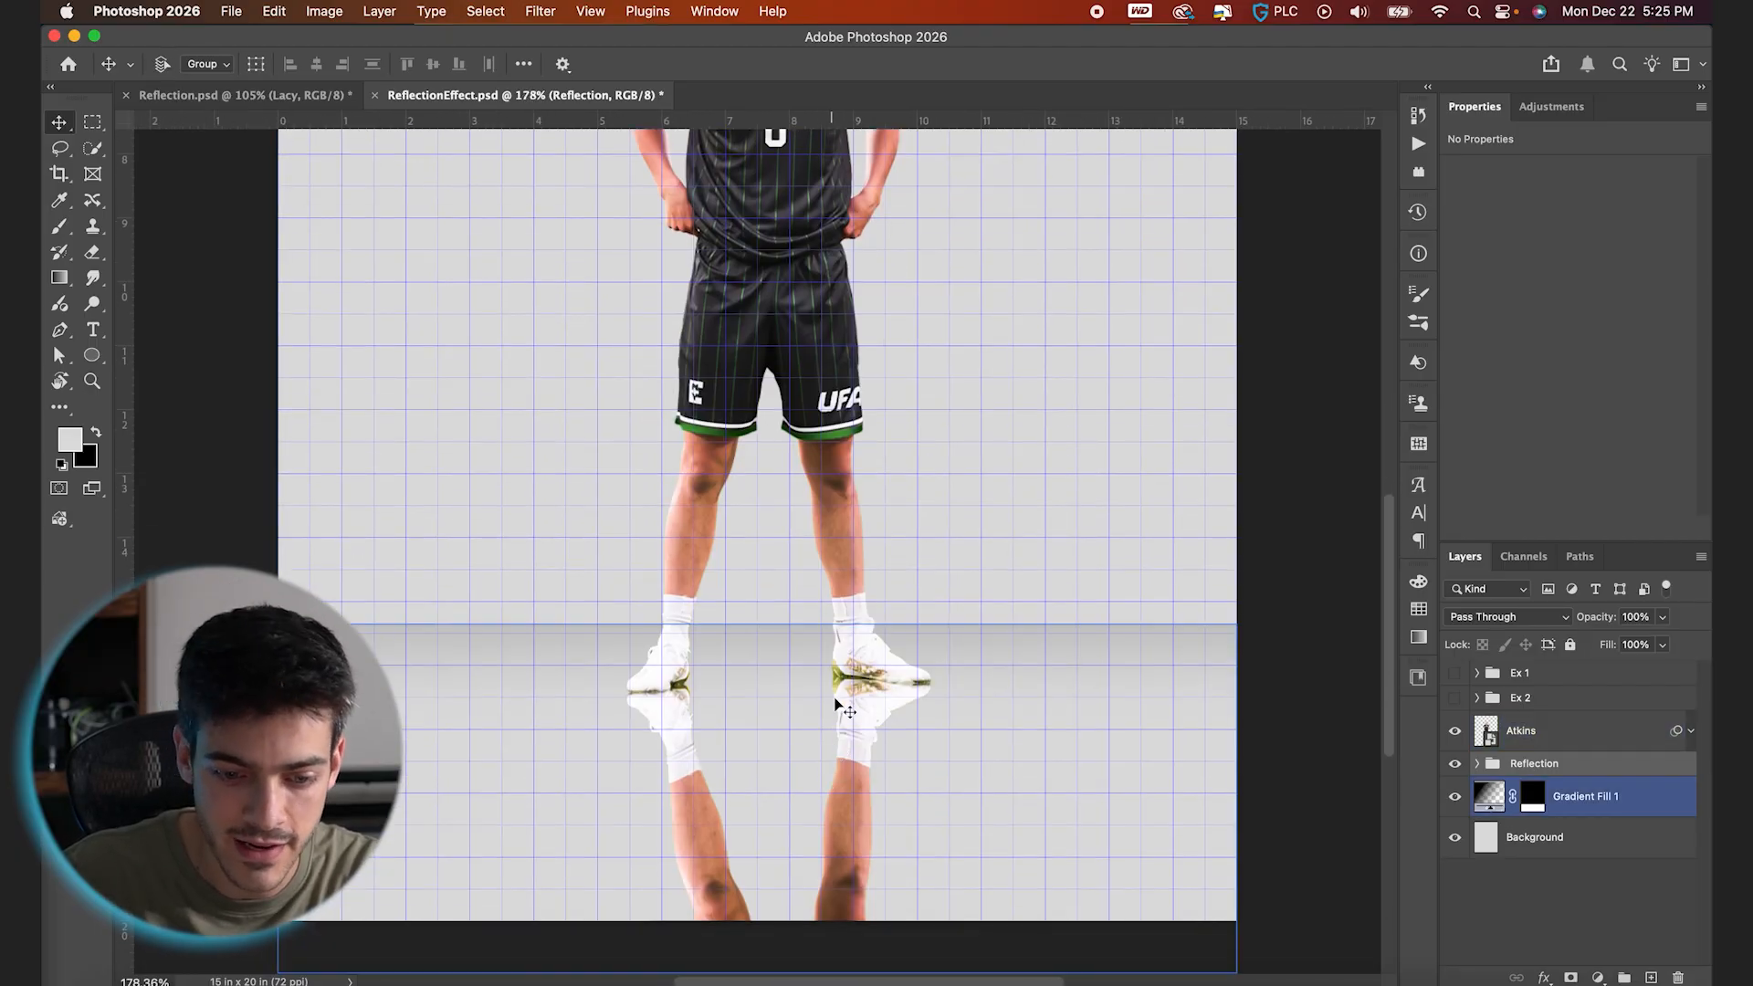
{"action": "left_click", "coordinate": [1538, 733]}
{"action": "left_click", "coordinate": [1539, 733], "text": "super"}
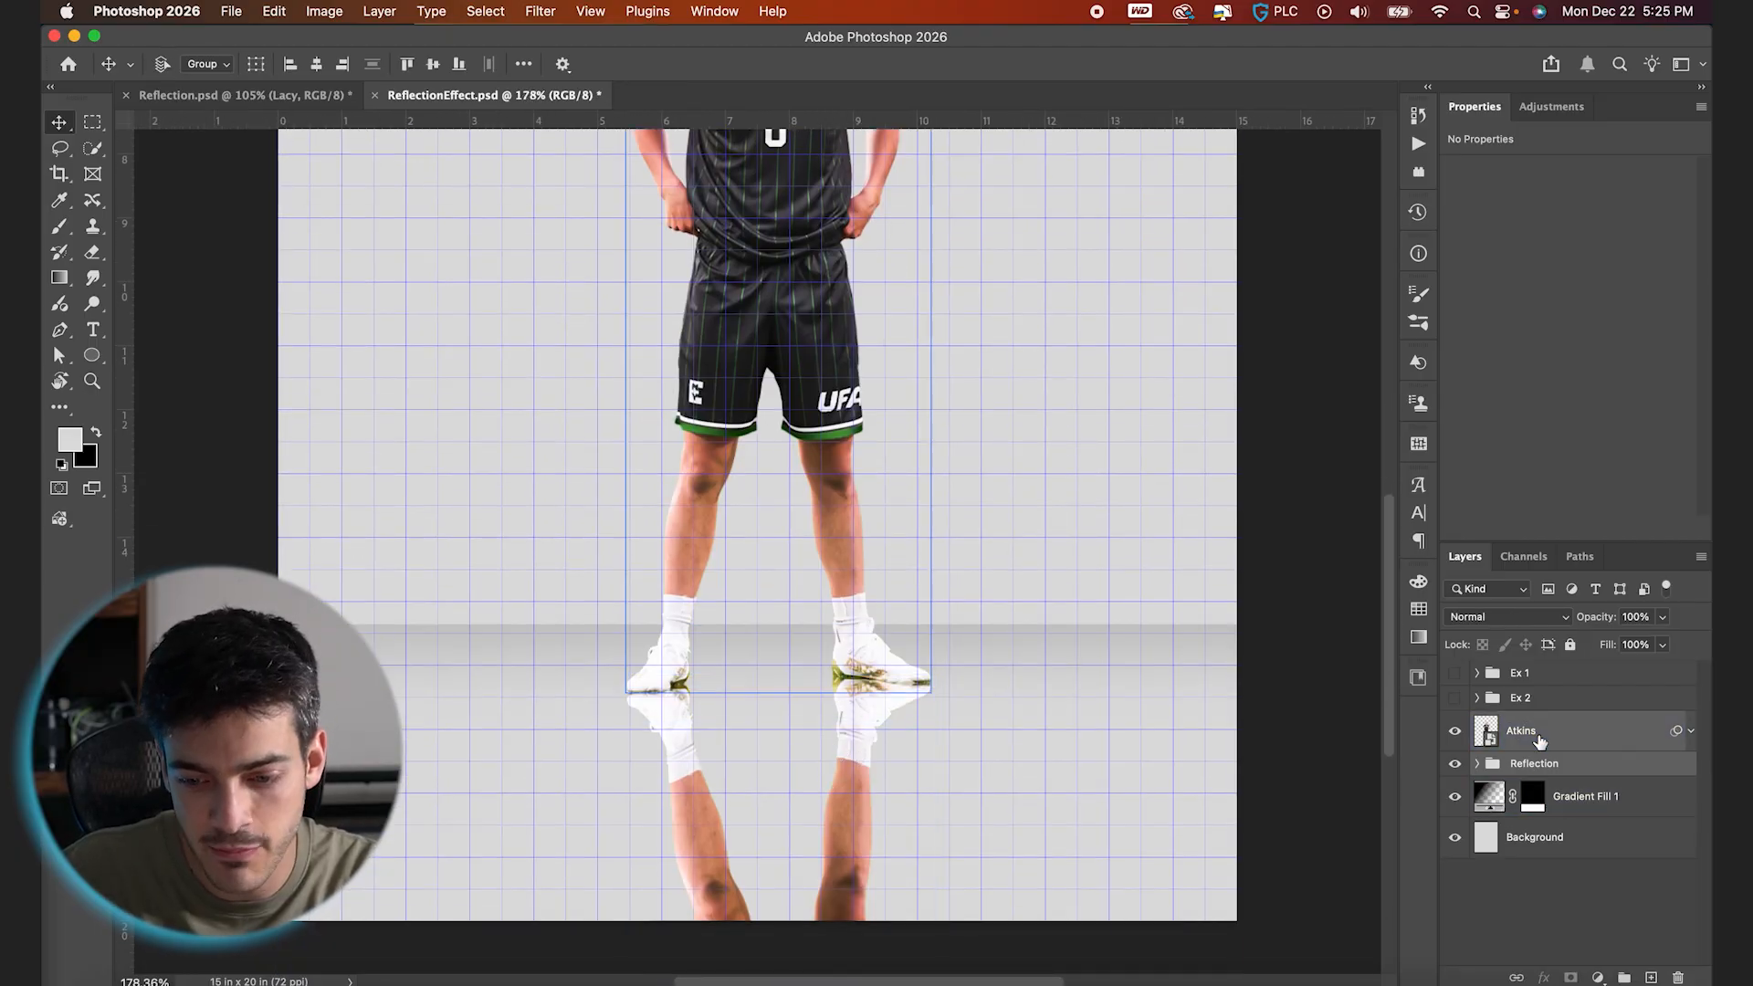
{"action": "left_click", "coordinate": [798, 451]}
{"action": "key", "text": "super+alt+a"}
{"action": "scroll", "coordinate": [855, 527], "scroll_direction": "up", "scroll_amount": 5}
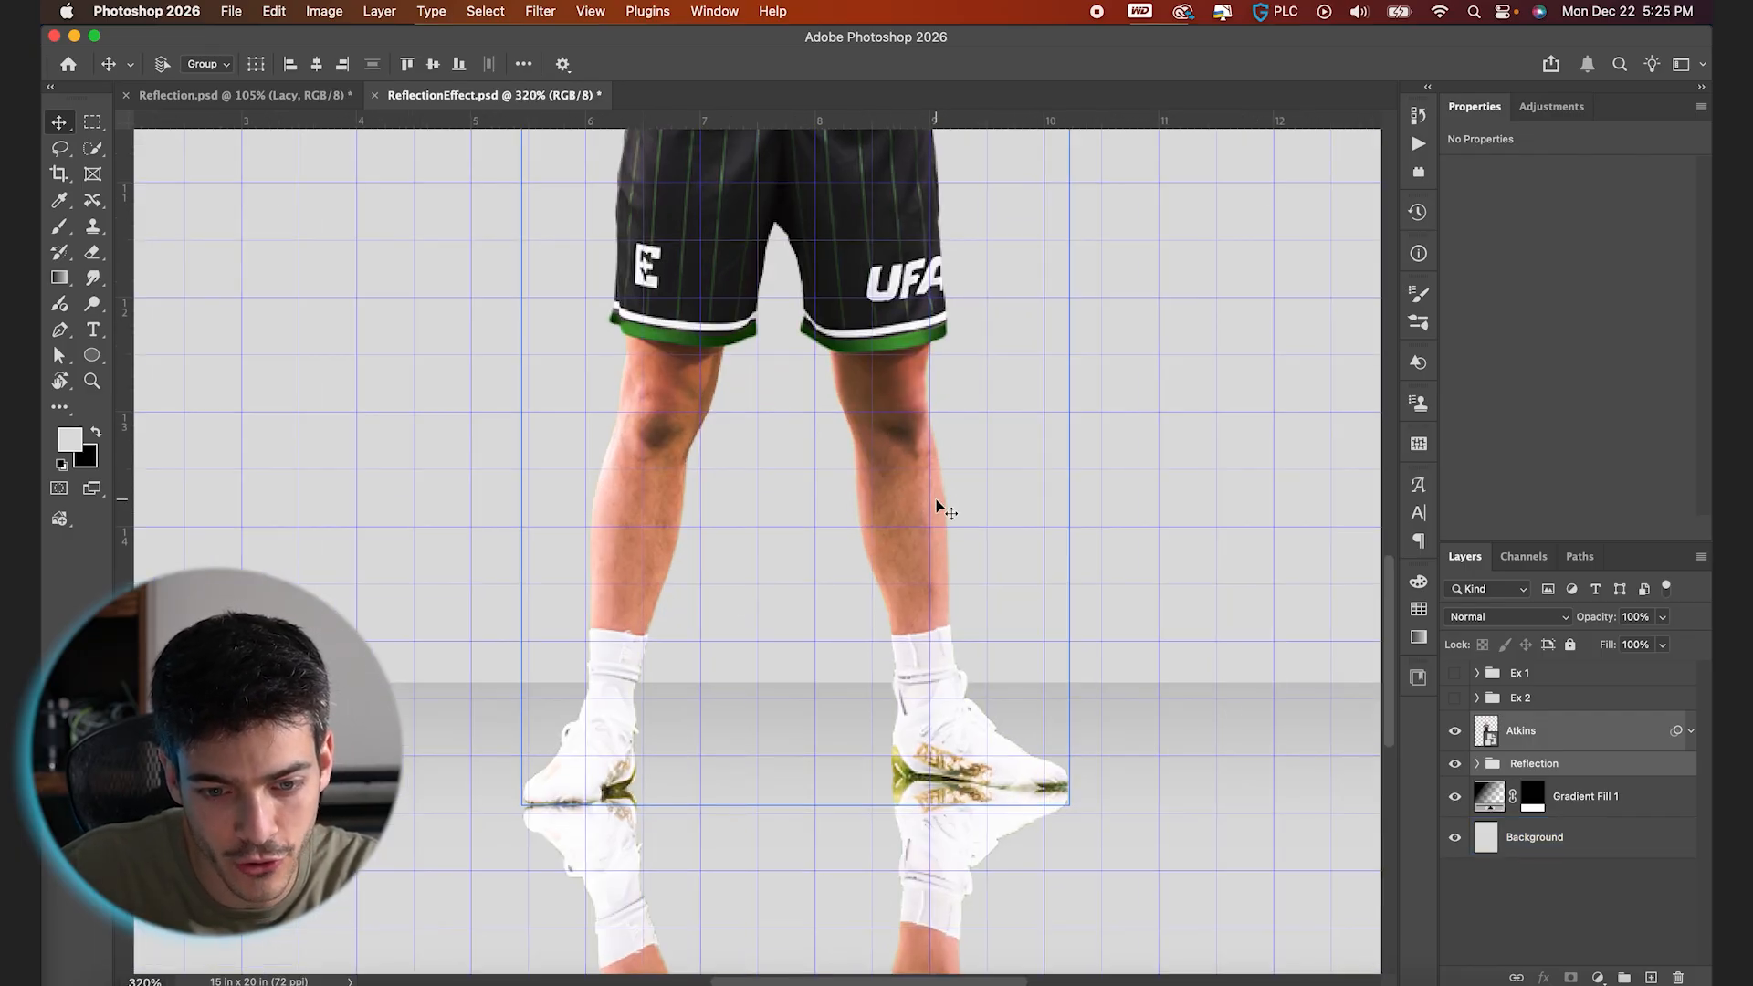
{"action": "left_click_drag", "start_coordinate": [949, 496], "coordinate": [1073, 507]}
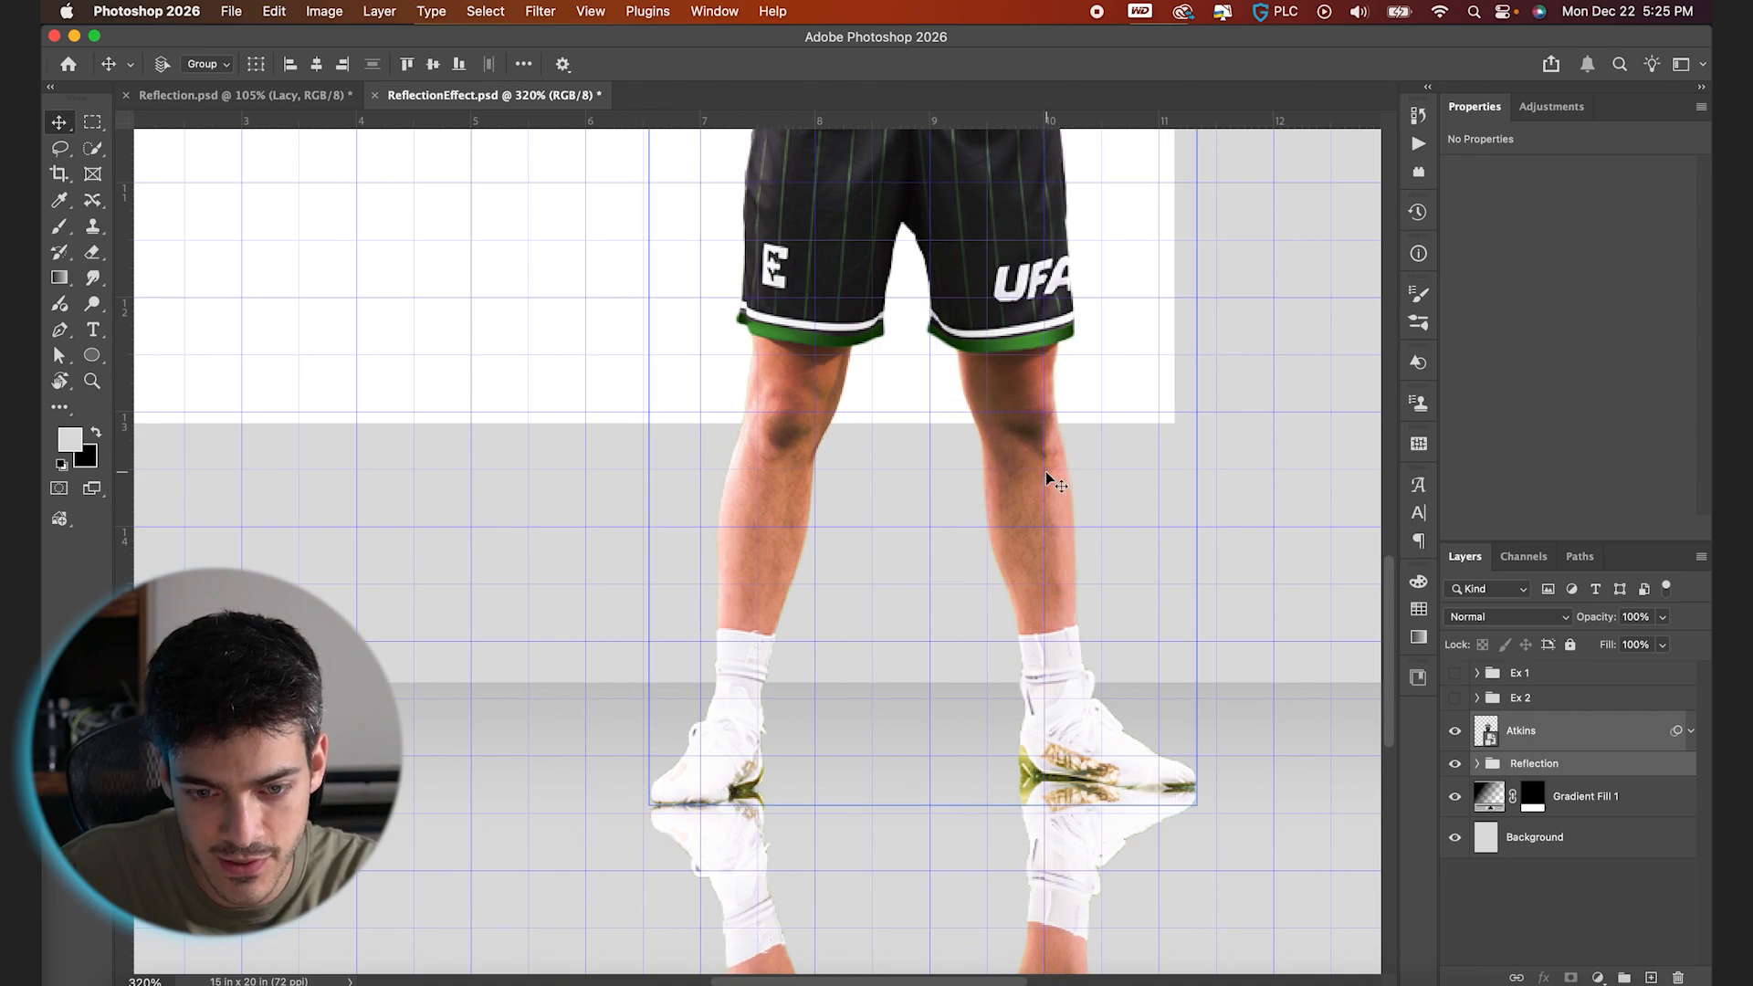
Free-transform the Reflection group alone, skewing its lower edge slightly to the left beneath the standing athlete
{"action": "scroll", "coordinate": [1045, 471], "scroll_direction": "down", "scroll_amount": 5}
{"action": "left_click", "coordinate": [1082, 854]}
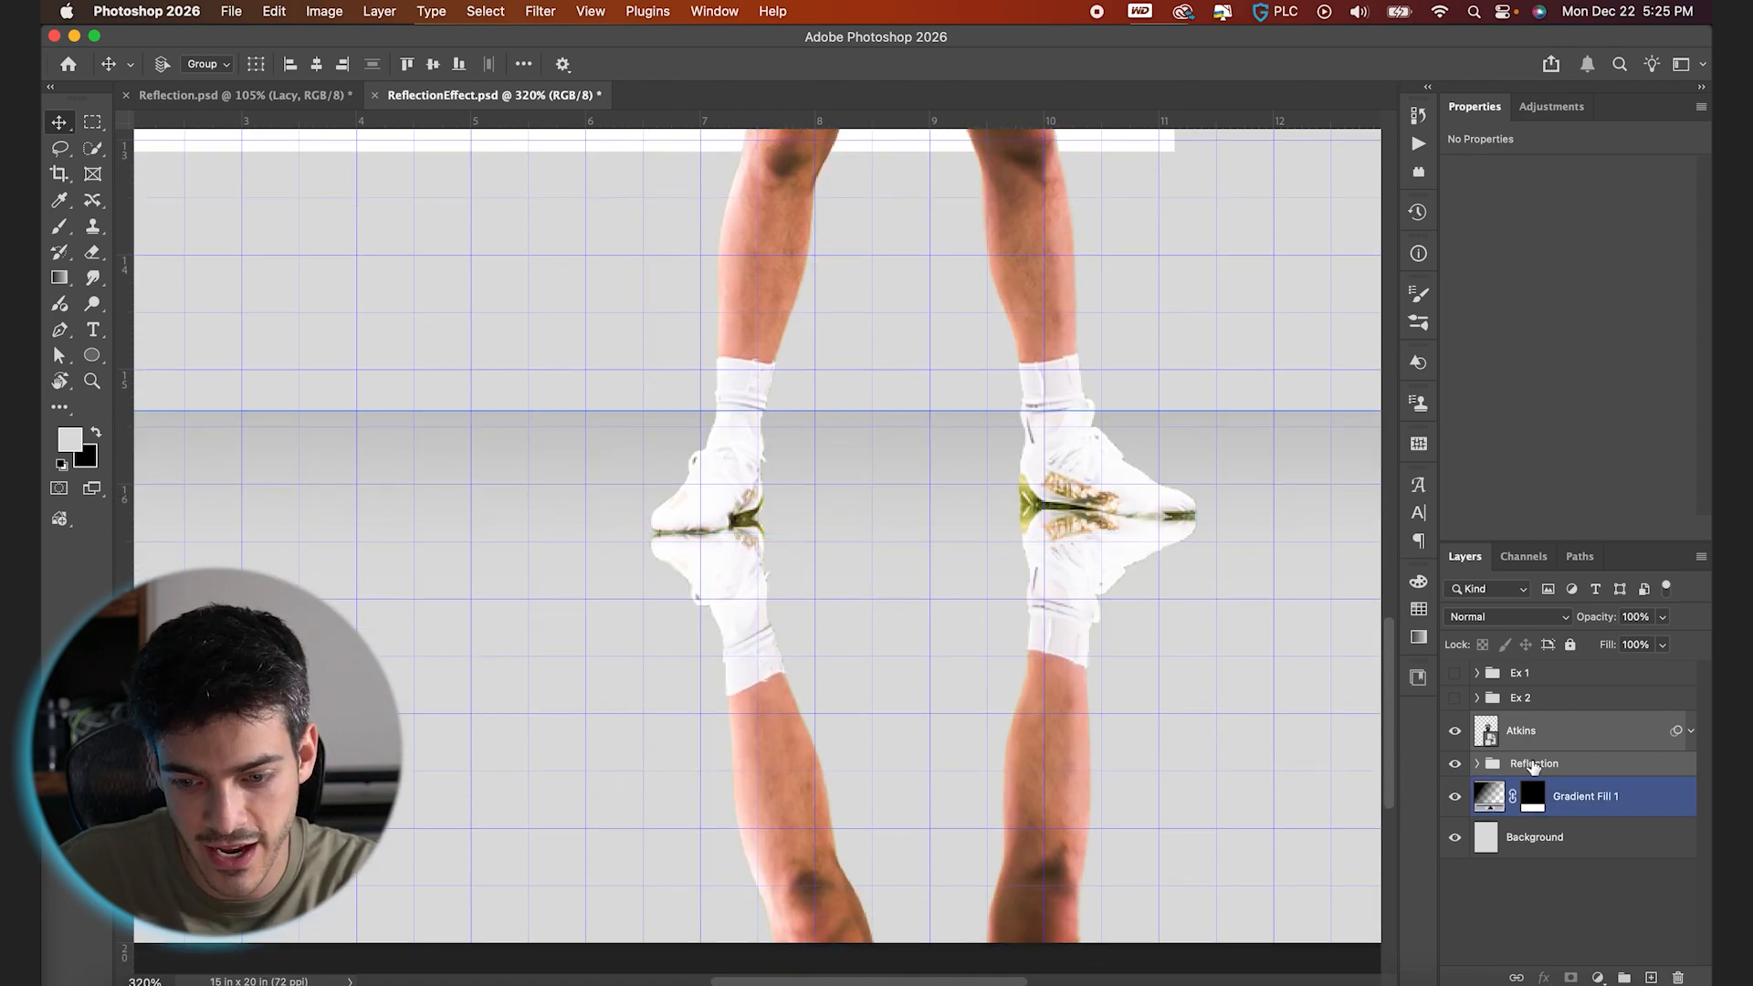
{"action": "left_click", "coordinate": [1059, 803]}
{"action": "key", "text": "super+t"}
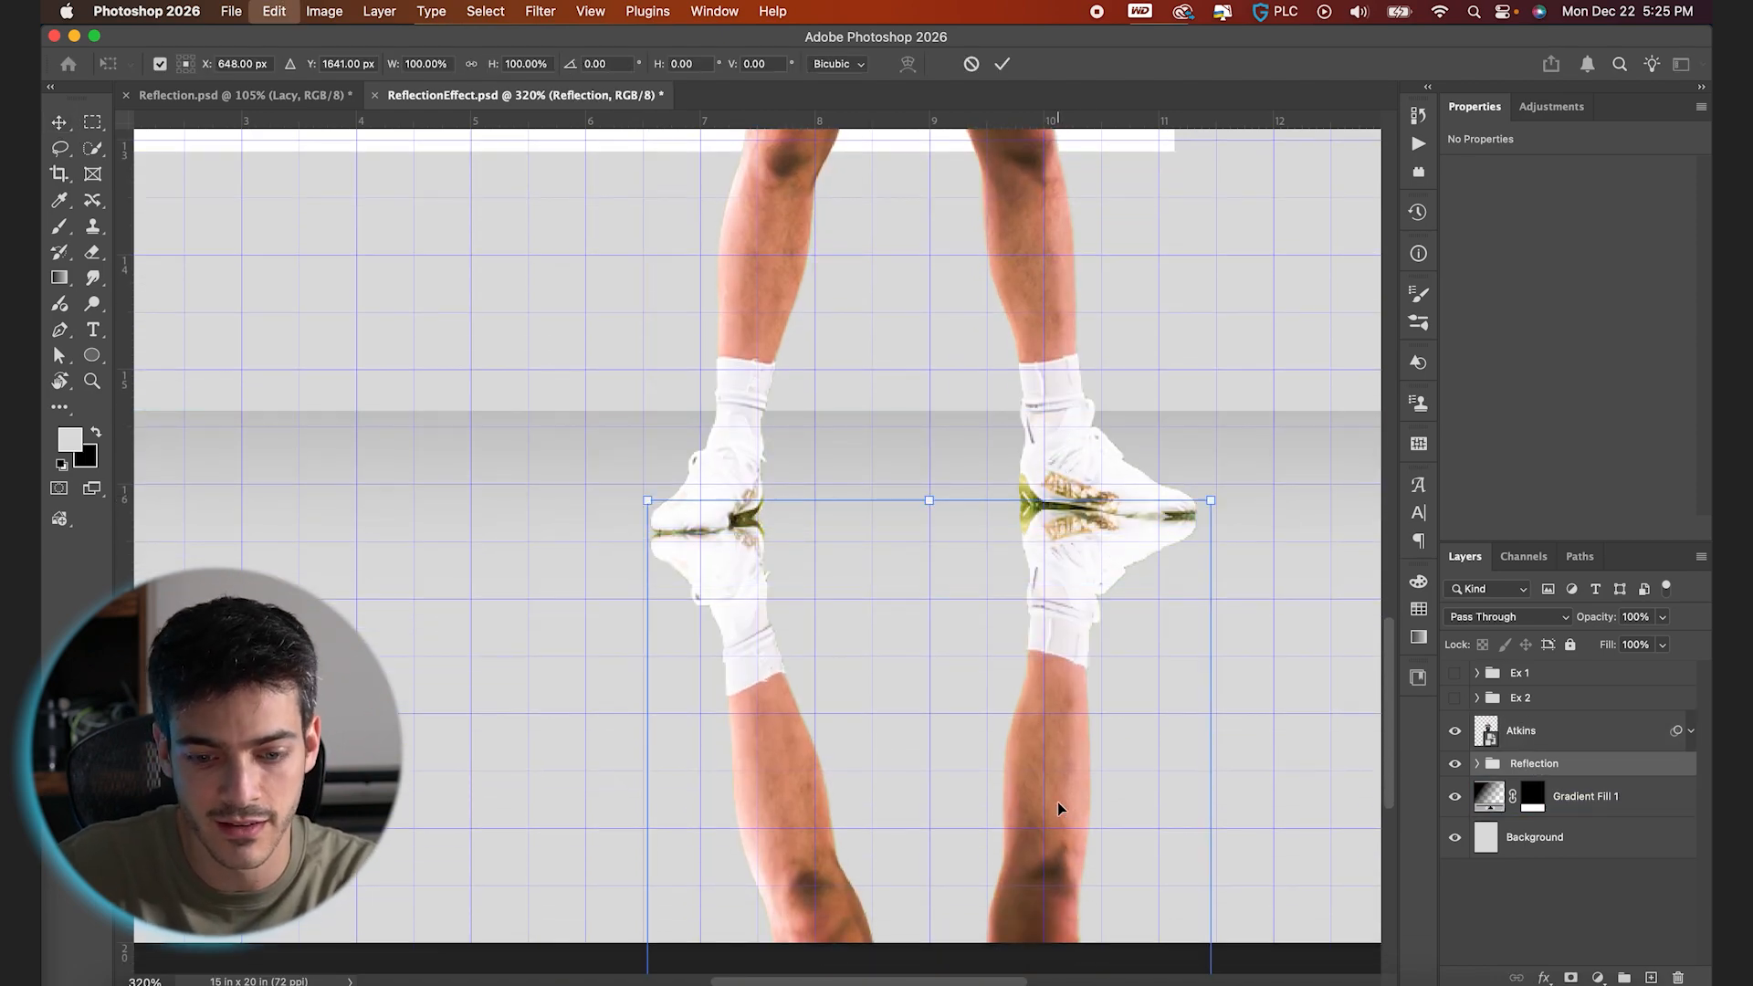
{"action": "scroll", "coordinate": [1058, 802], "scroll_direction": "down", "scroll_amount": 5}
{"action": "scroll", "coordinate": [899, 838], "scroll_direction": "down", "scroll_amount": 3}
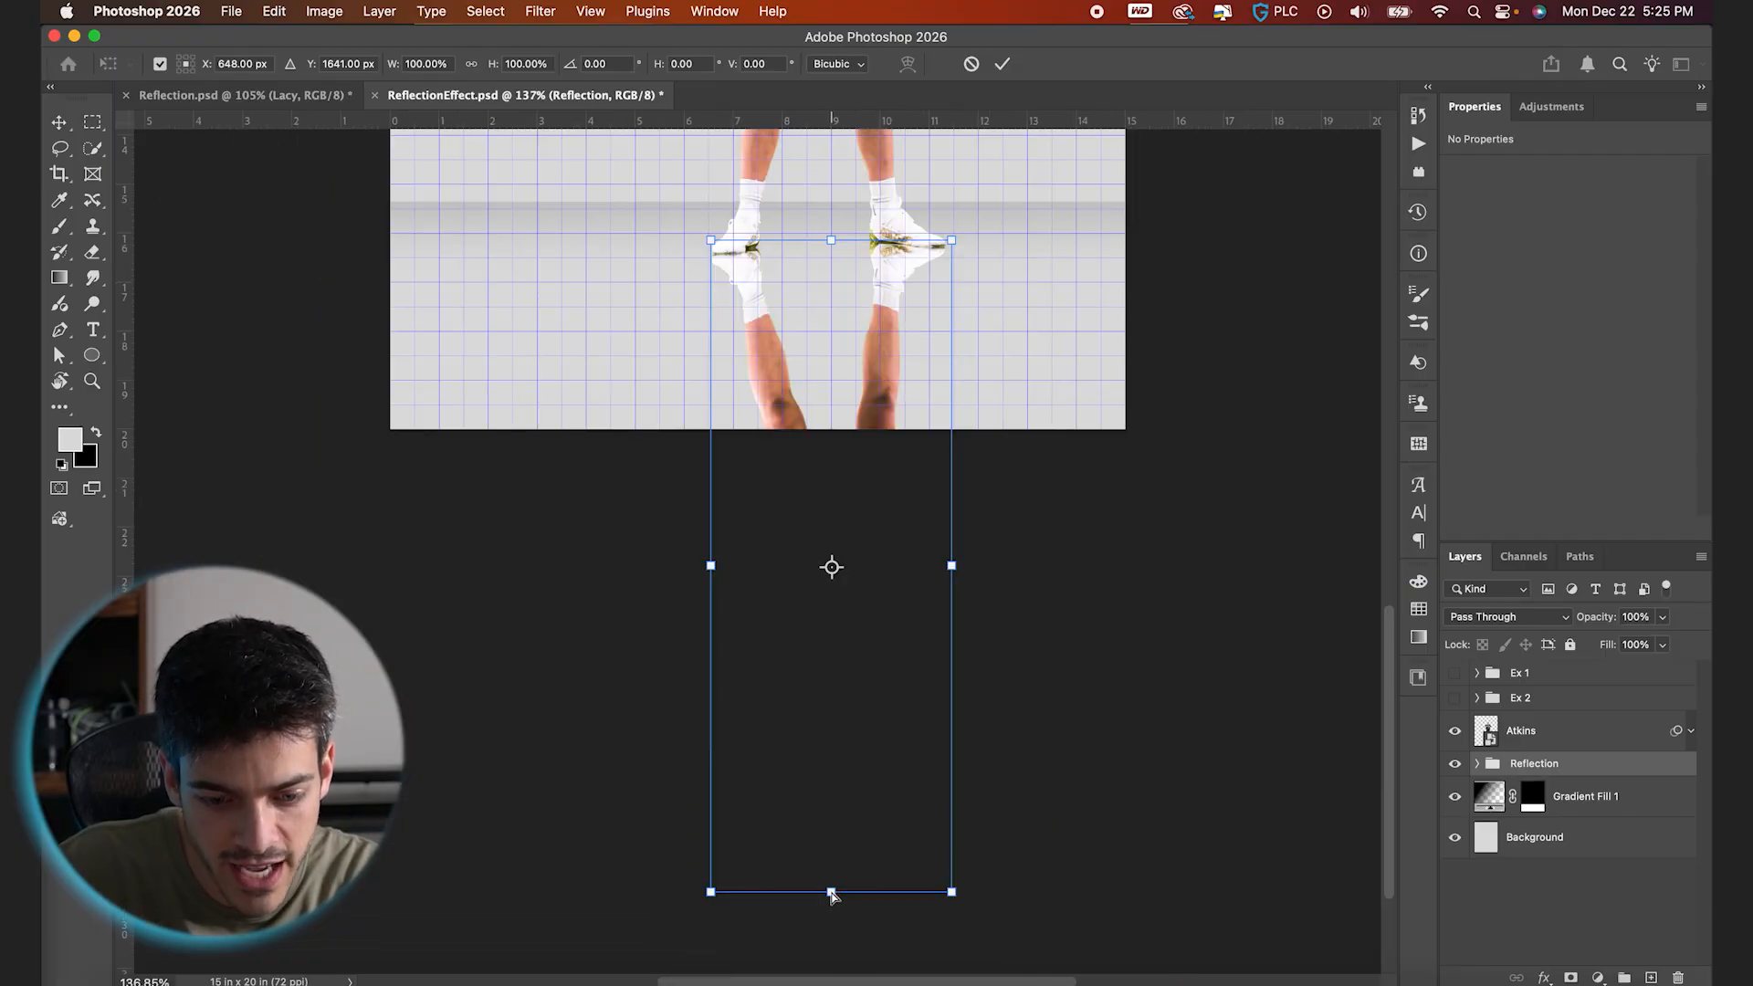
{"action": "left_click_drag", "start_coordinate": [832, 892], "coordinate": [793, 892]}
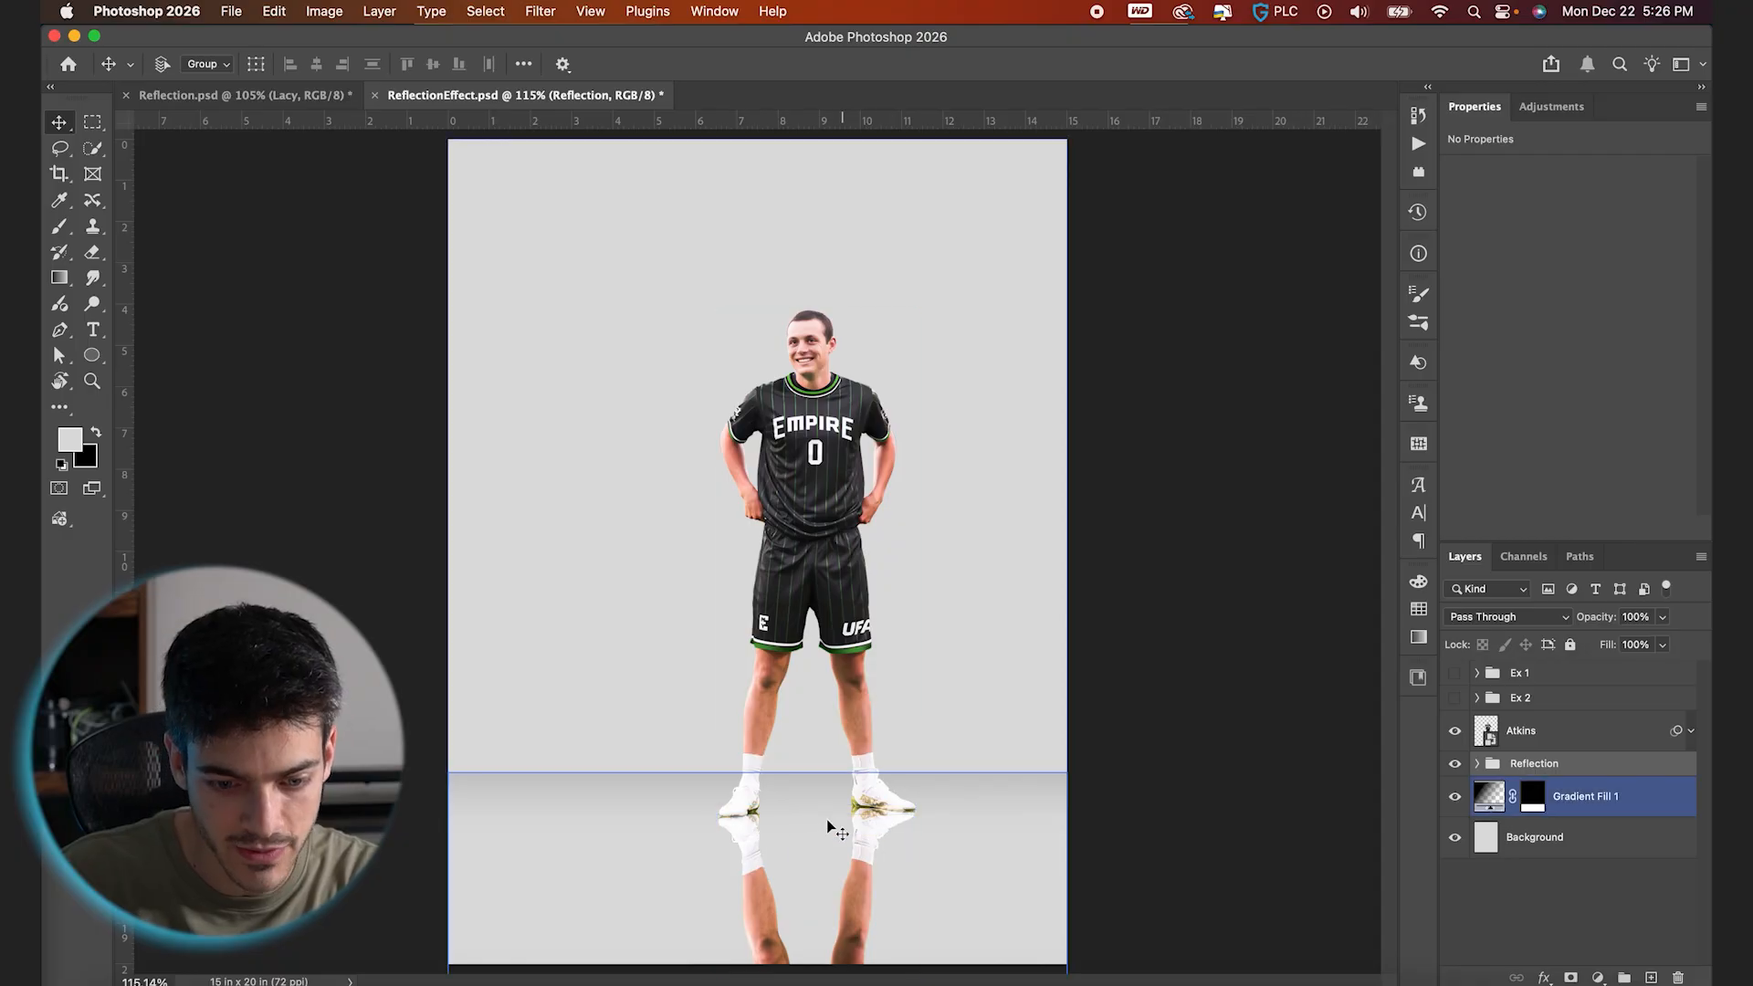
Add a white mask to the Reflection group and draw a black-to-white linear gradient up from the canvas's lower edge to fade the legs
{"action": "left_click", "coordinate": [1566, 763]}
{"action": "key", "text": "g"}
{"action": "left_click", "coordinate": [1570, 977]}
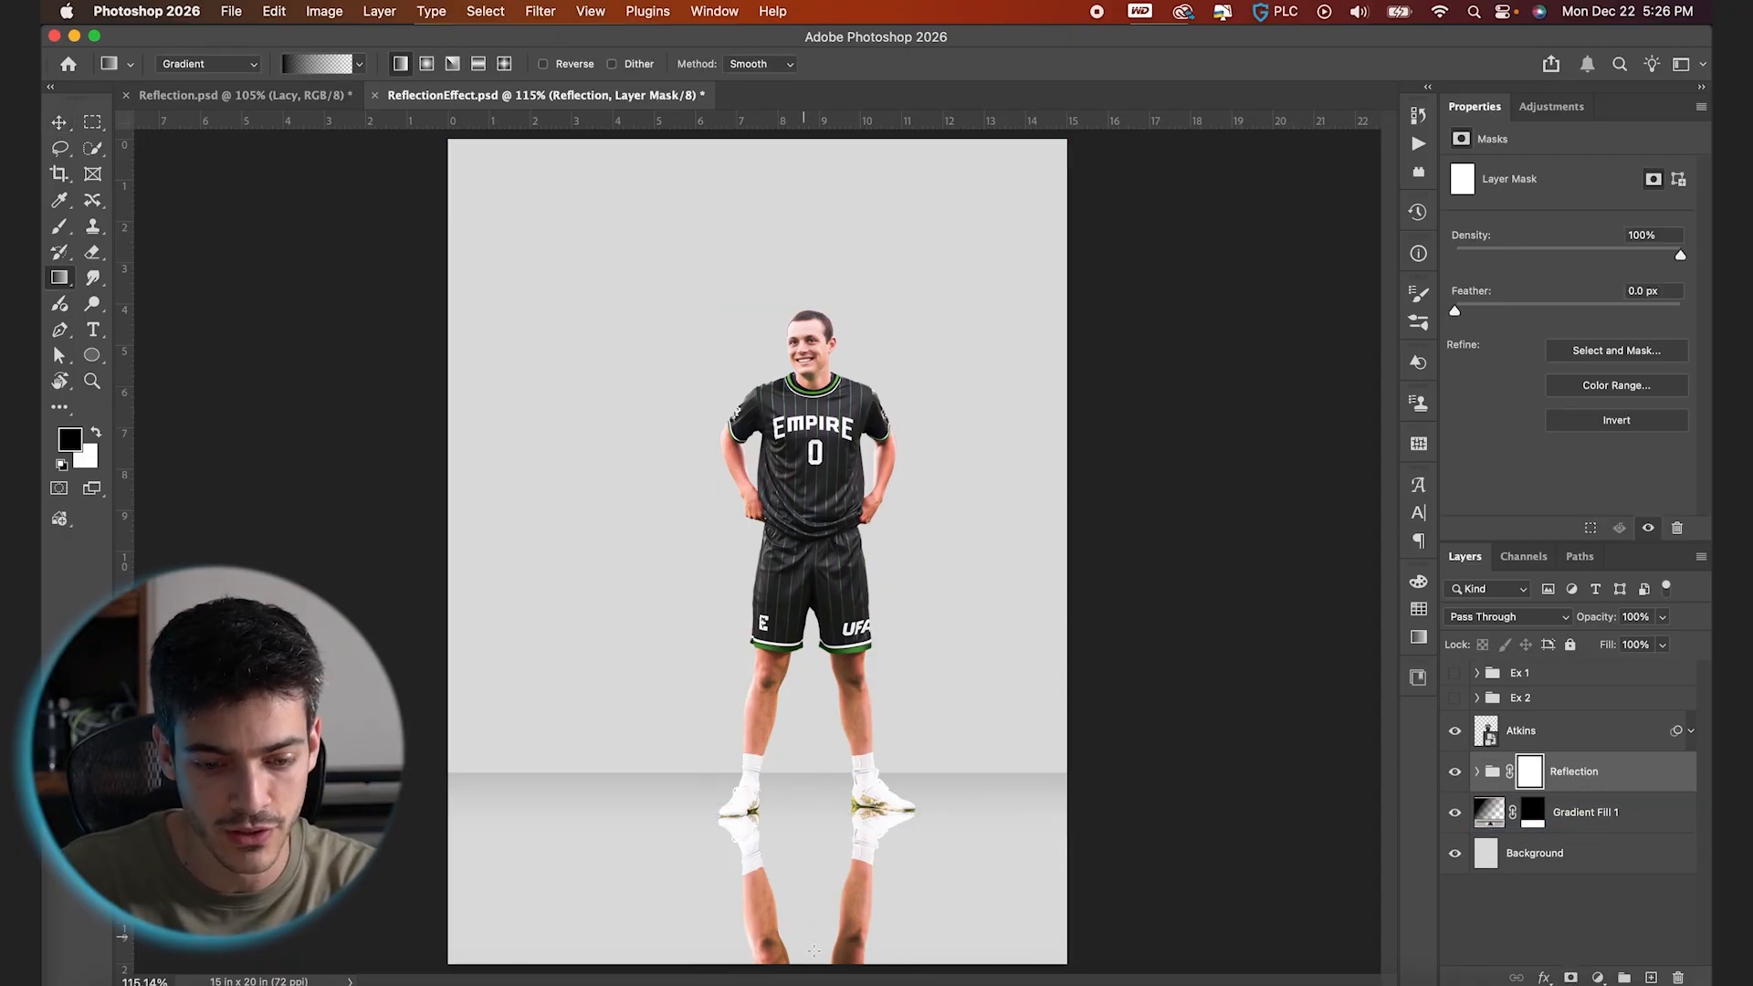
{"action": "left_click_drag", "start_coordinate": [810, 961], "coordinate": [811, 781]}
{"action": "key", "text": "v"}
{"action": "left_click", "coordinate": [1202, 846]}
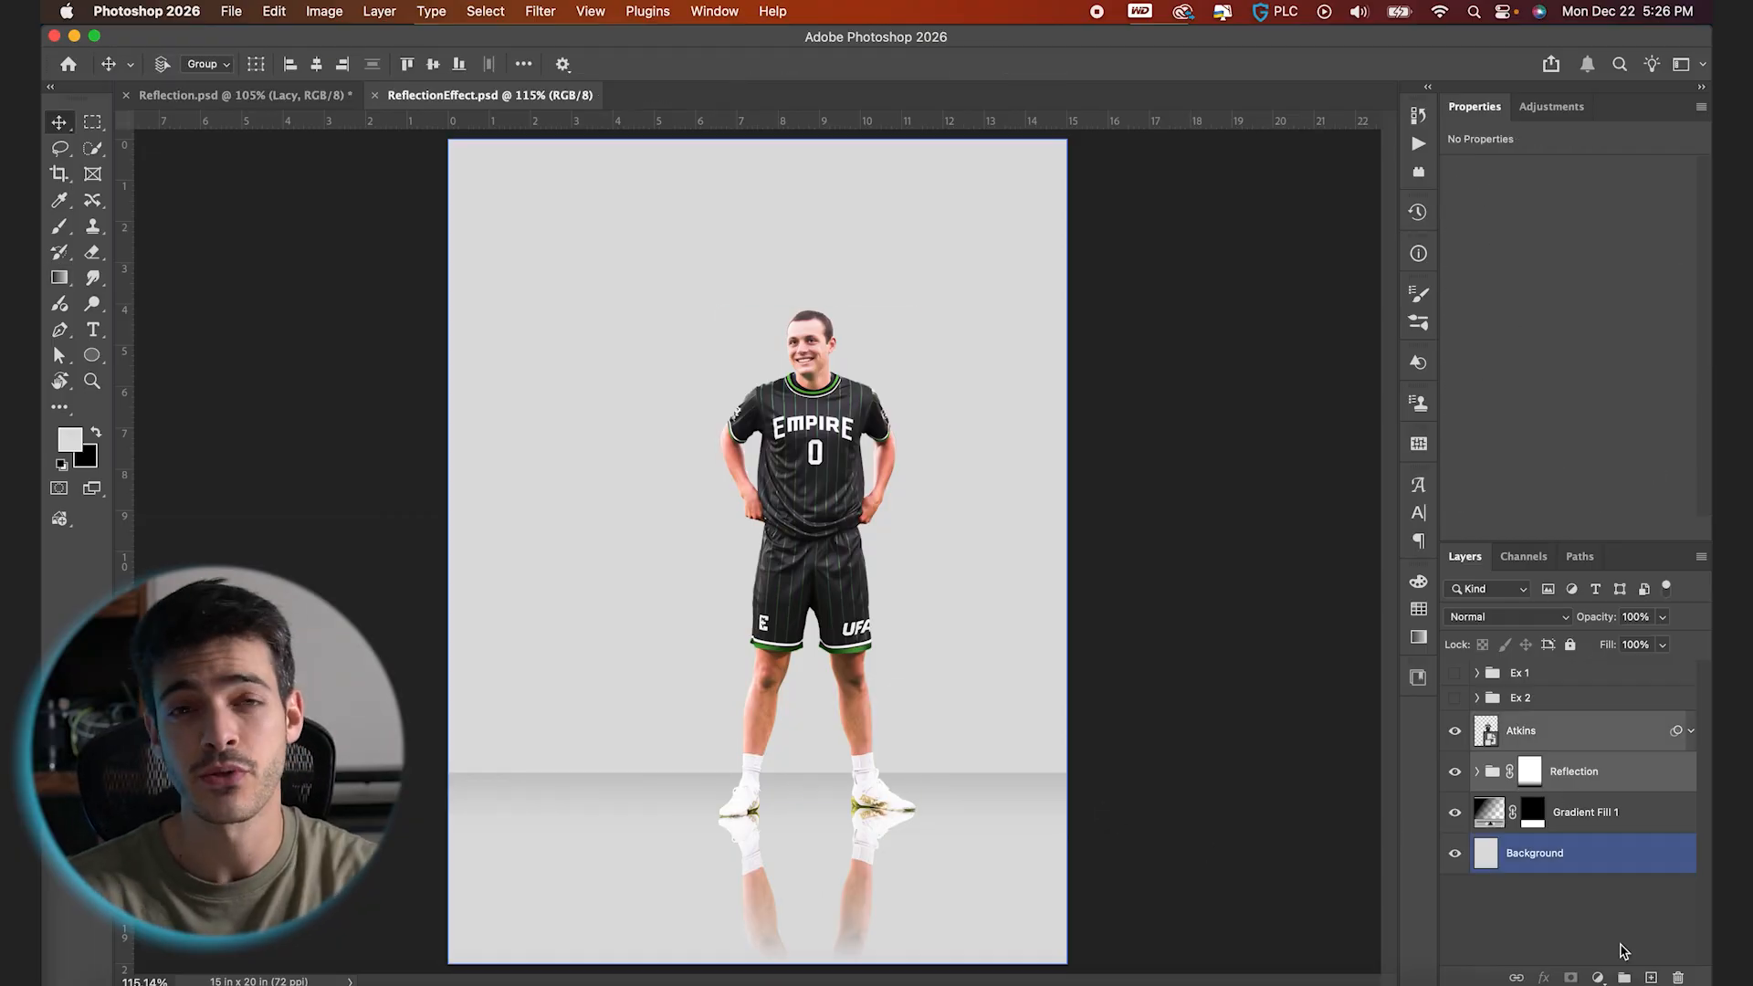
Group the standing athlete's layer with the Reflection group and name the new group Ex 3
{"action": "left_click", "coordinate": [1625, 979]}
{"action": "double_click", "coordinate": [1539, 723]}
{"action": "type", "text": "Ex"}
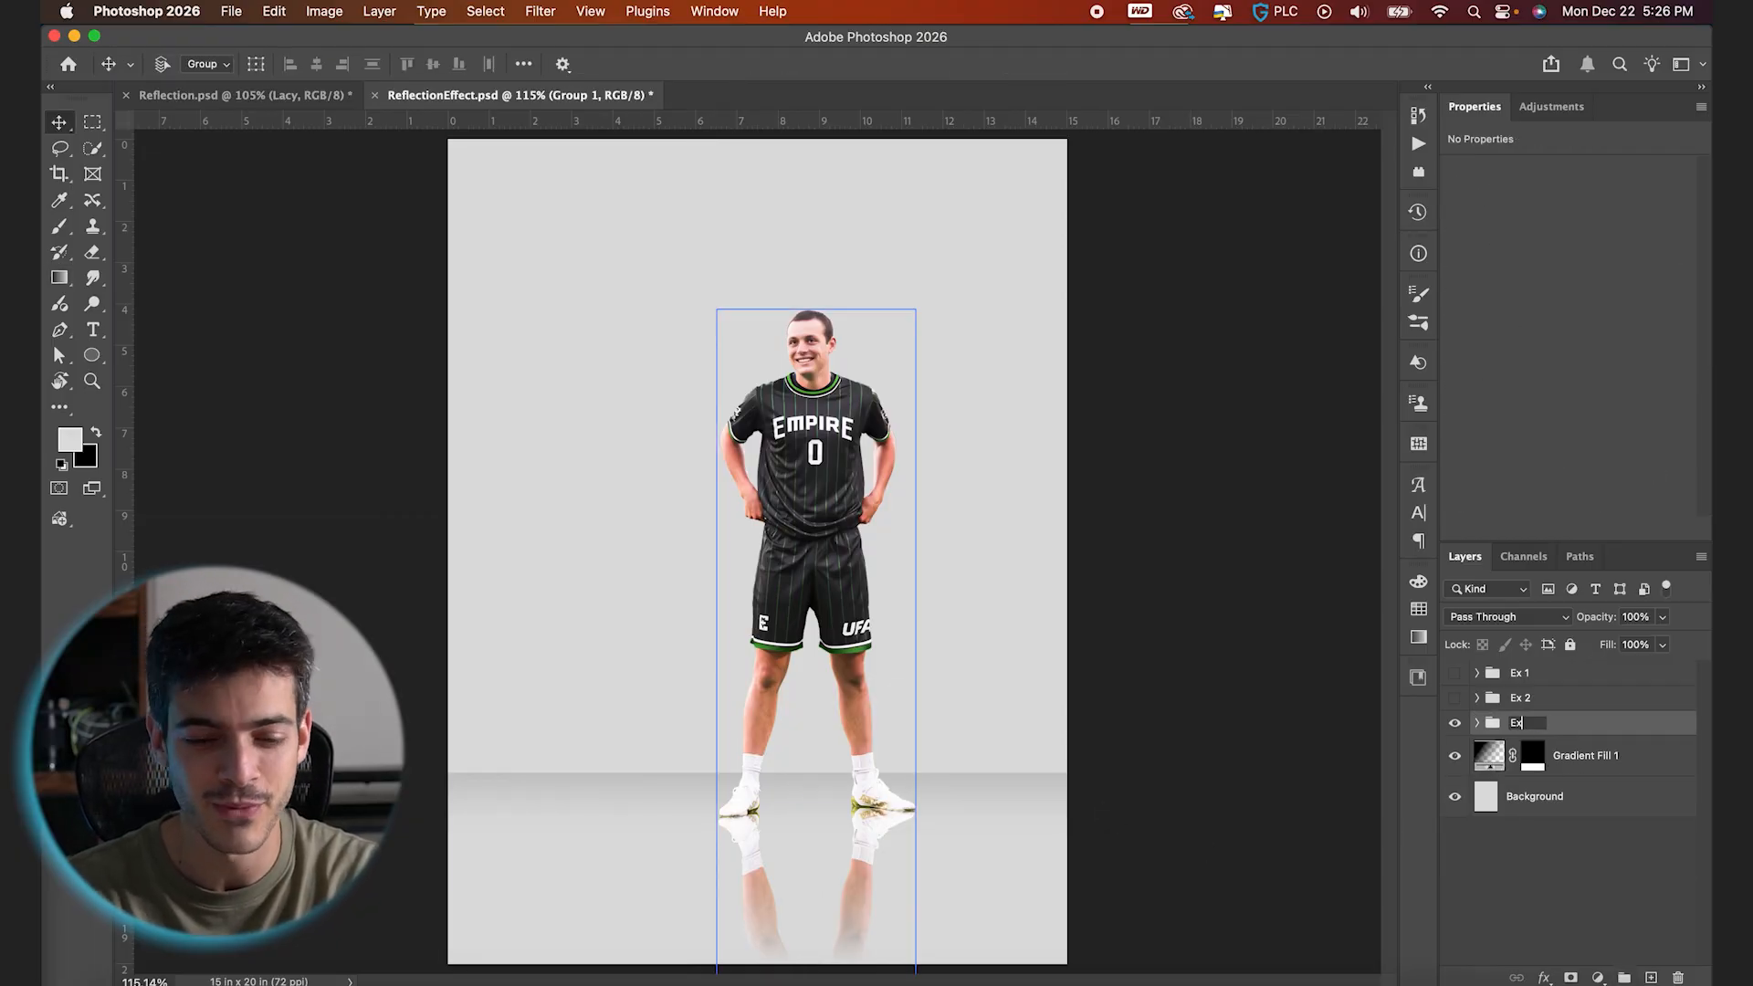
{"action": "type", "text": " 3"}
{"action": "key", "text": "Return"}
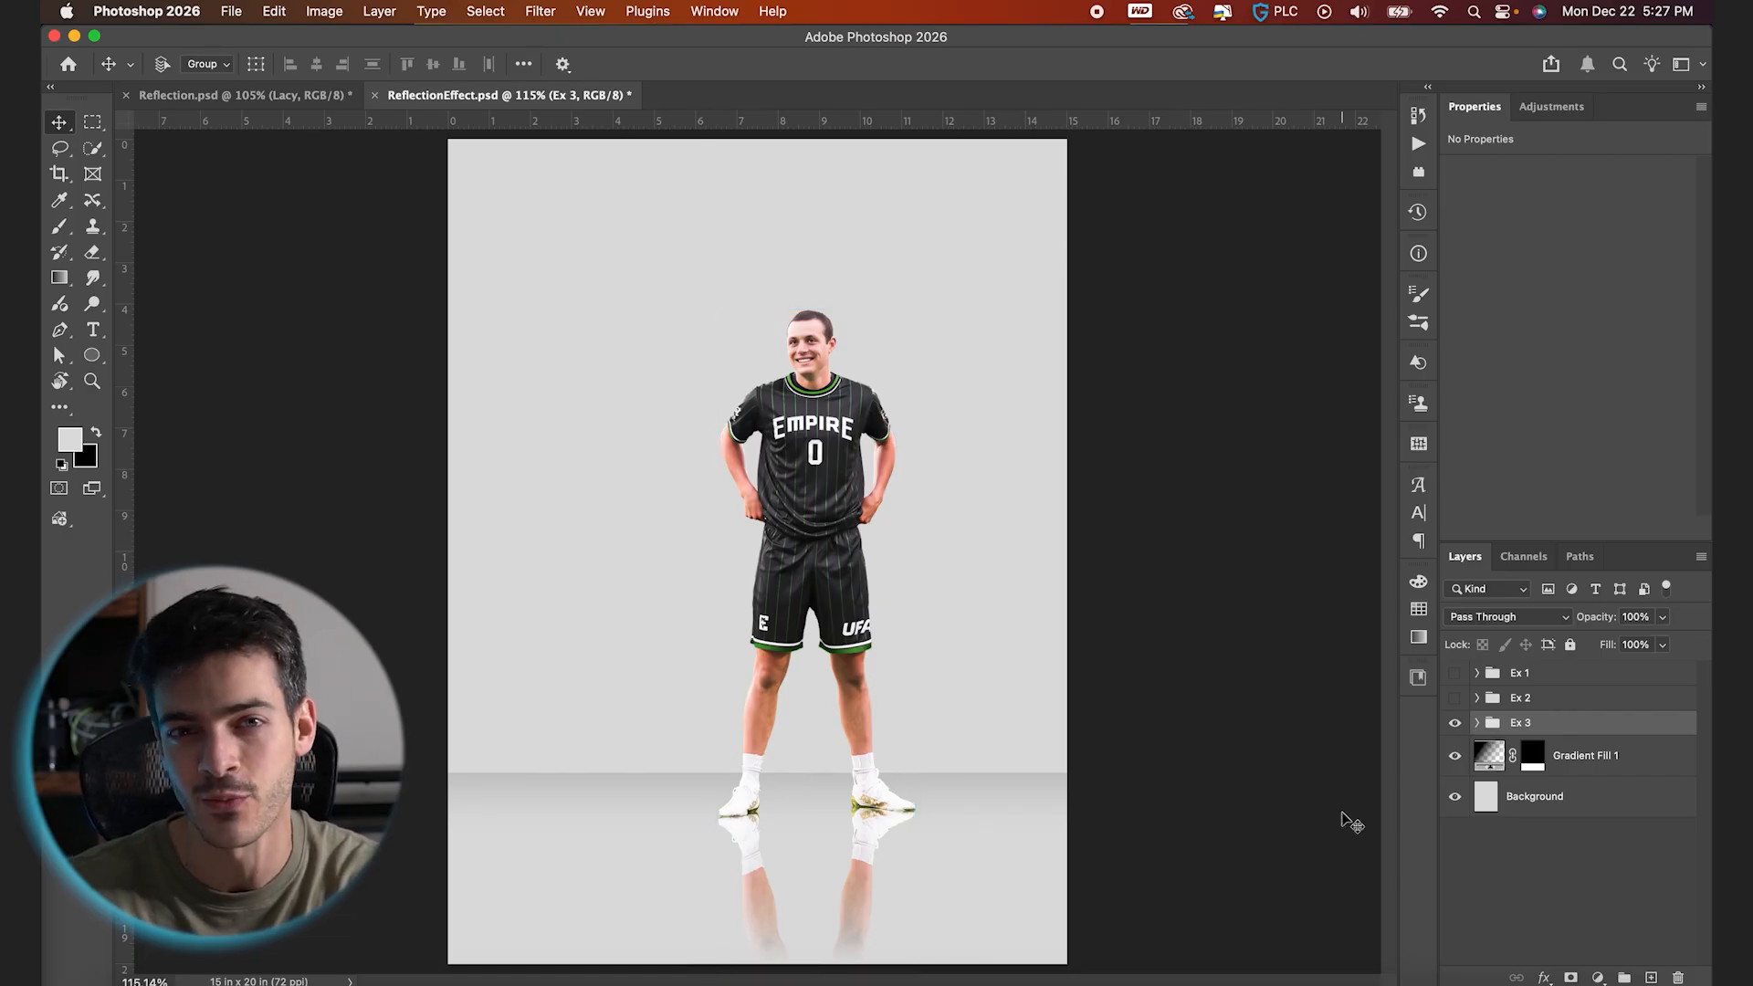
Hide the Ex 3 group, show Ex 1, and move the running athlete with his reflection about 0.4 in to the left
{"action": "left_click", "coordinate": [1456, 723]}
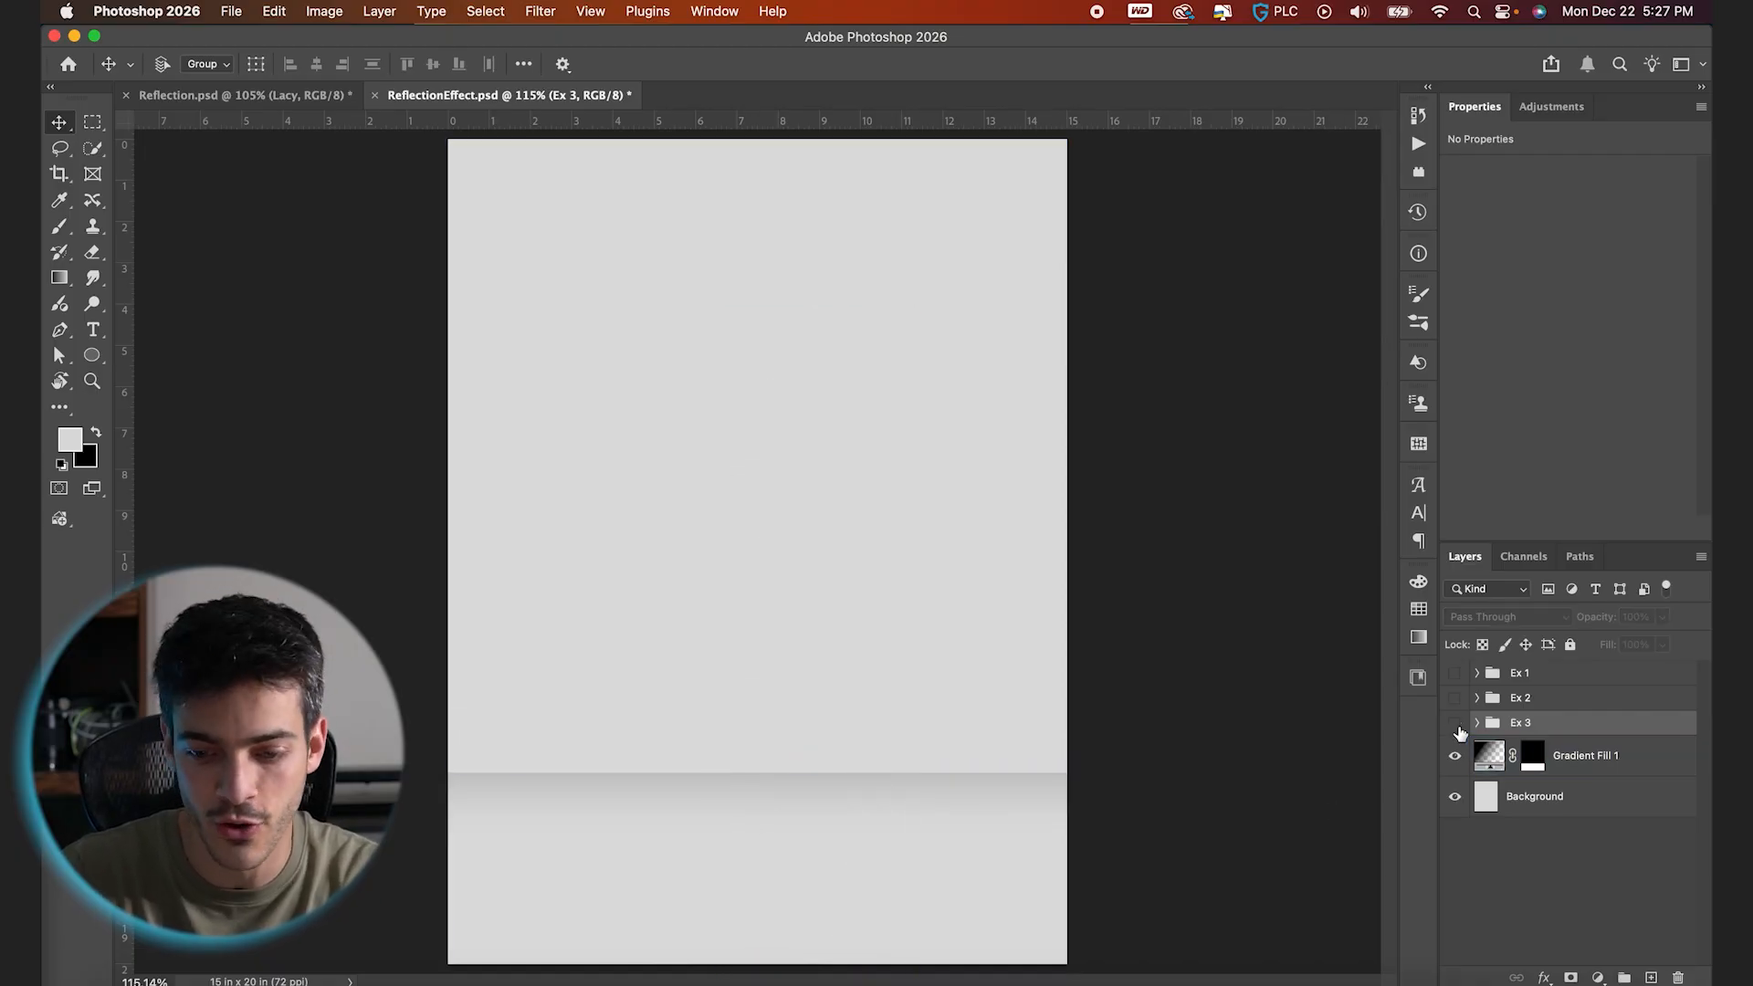
{"action": "left_click", "coordinate": [1455, 673]}
{"action": "left_click", "coordinate": [1517, 673]}
{"action": "left_click", "coordinate": [952, 649]}
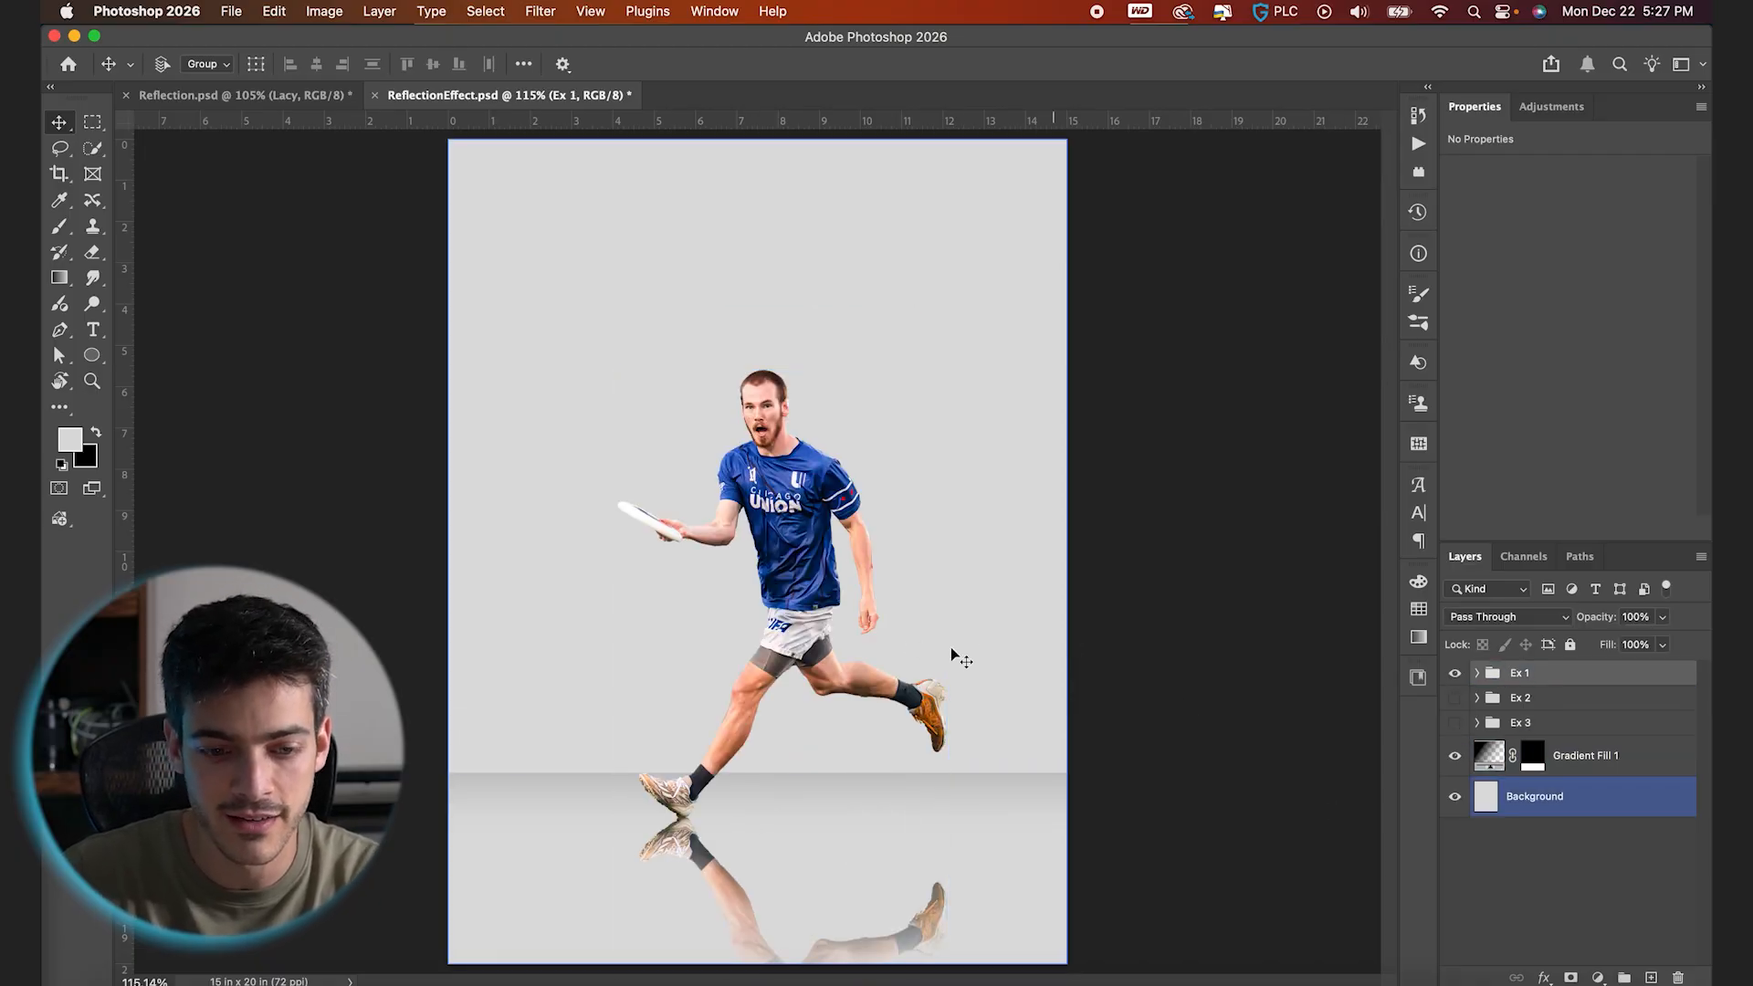
{"action": "left_click_drag", "start_coordinate": [941, 756], "coordinate": [911, 754]}
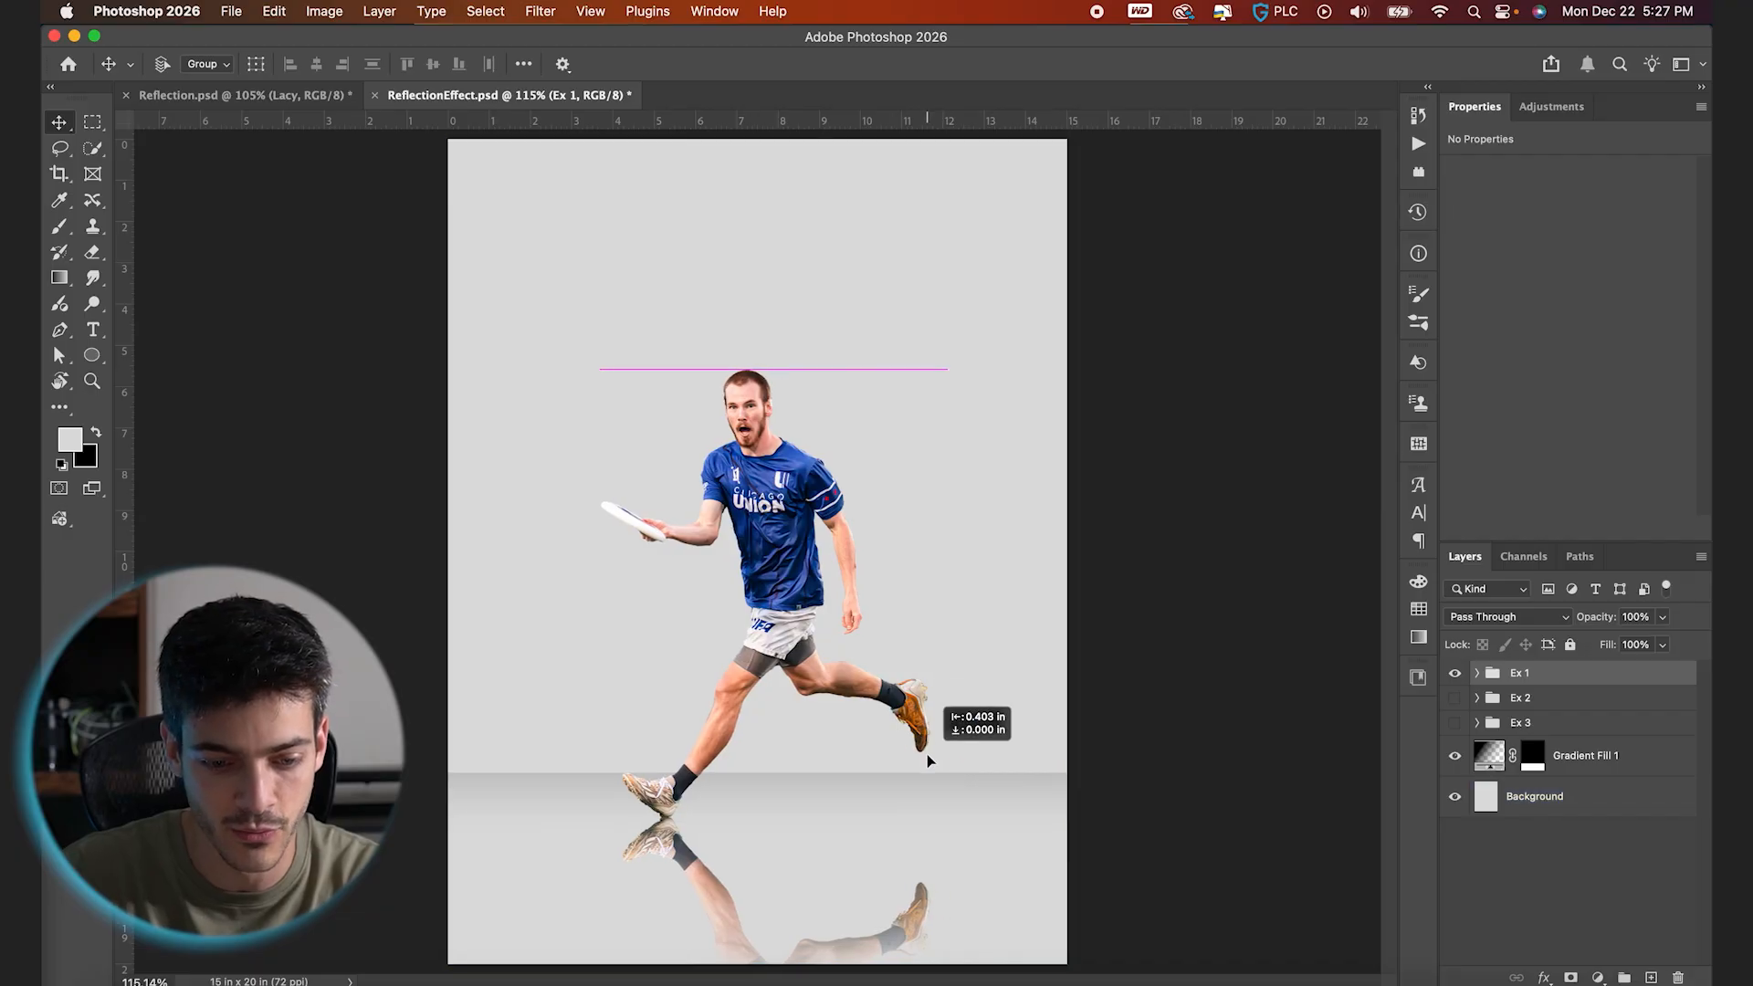
Expand the Ex 1 group and add a new empty layer between the running athlete and his masked reflection layer
{"action": "left_click", "coordinate": [1553, 756]}
{"action": "left_click", "coordinate": [1517, 673]}
{"action": "left_click", "coordinate": [1477, 673]}
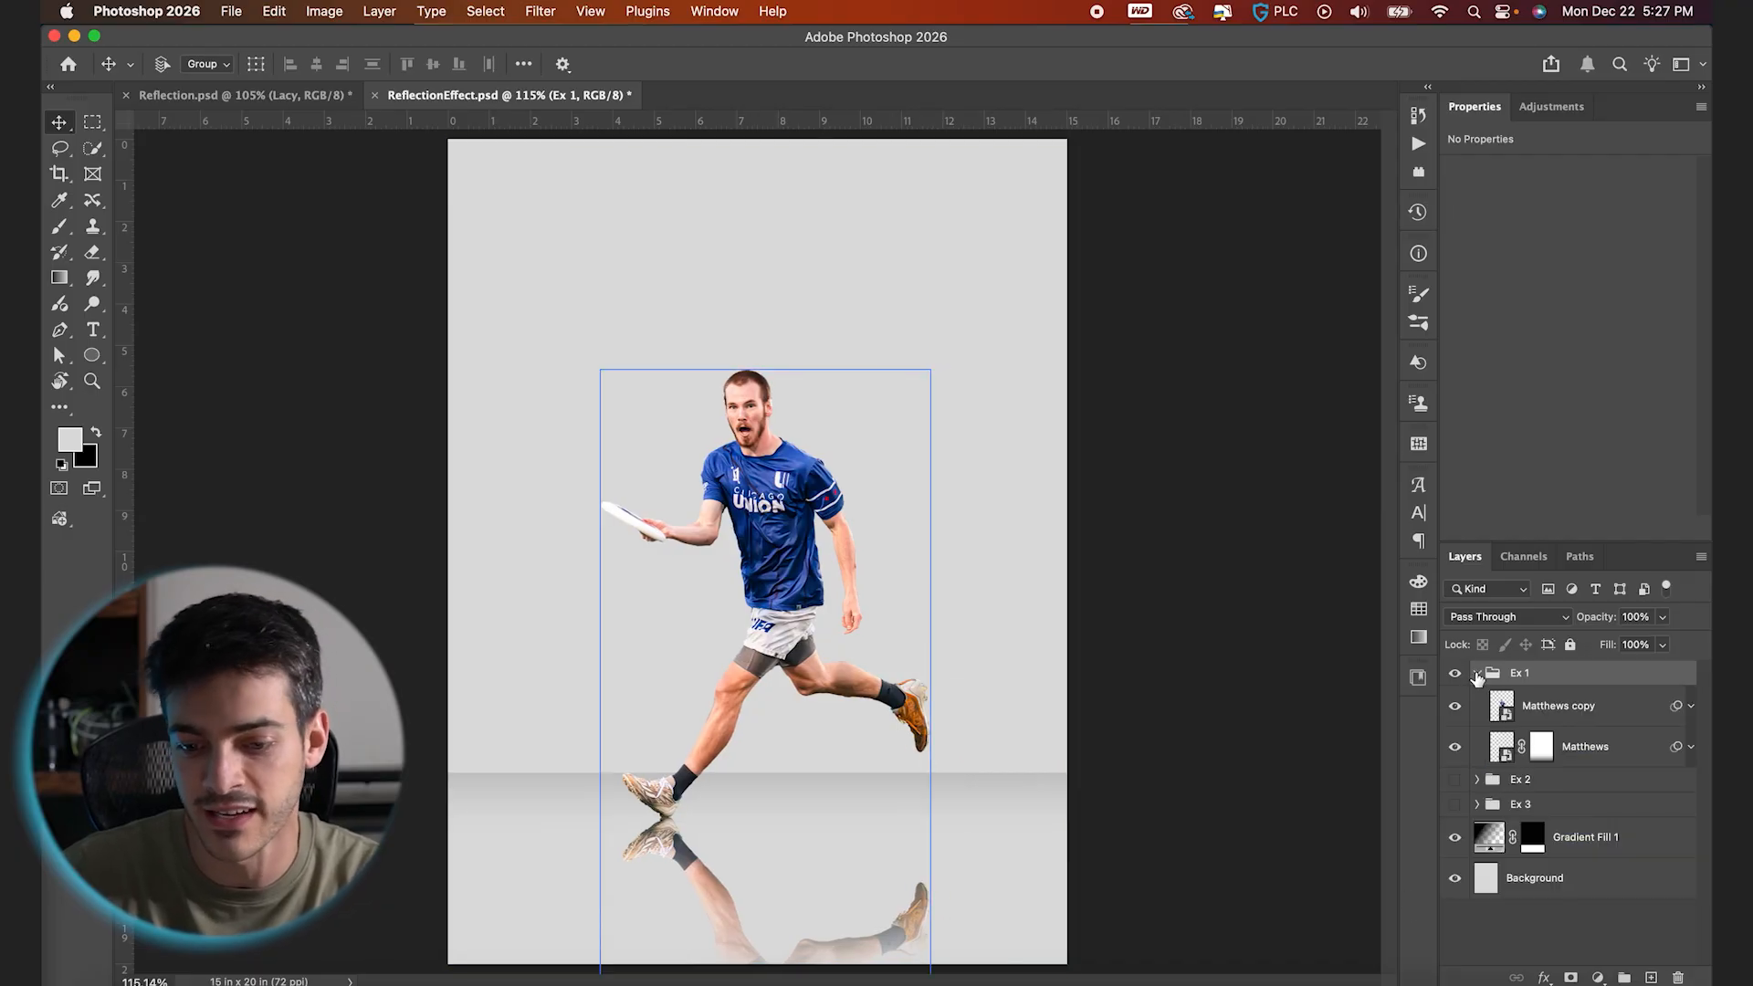
{"action": "left_click", "coordinate": [1586, 746]}
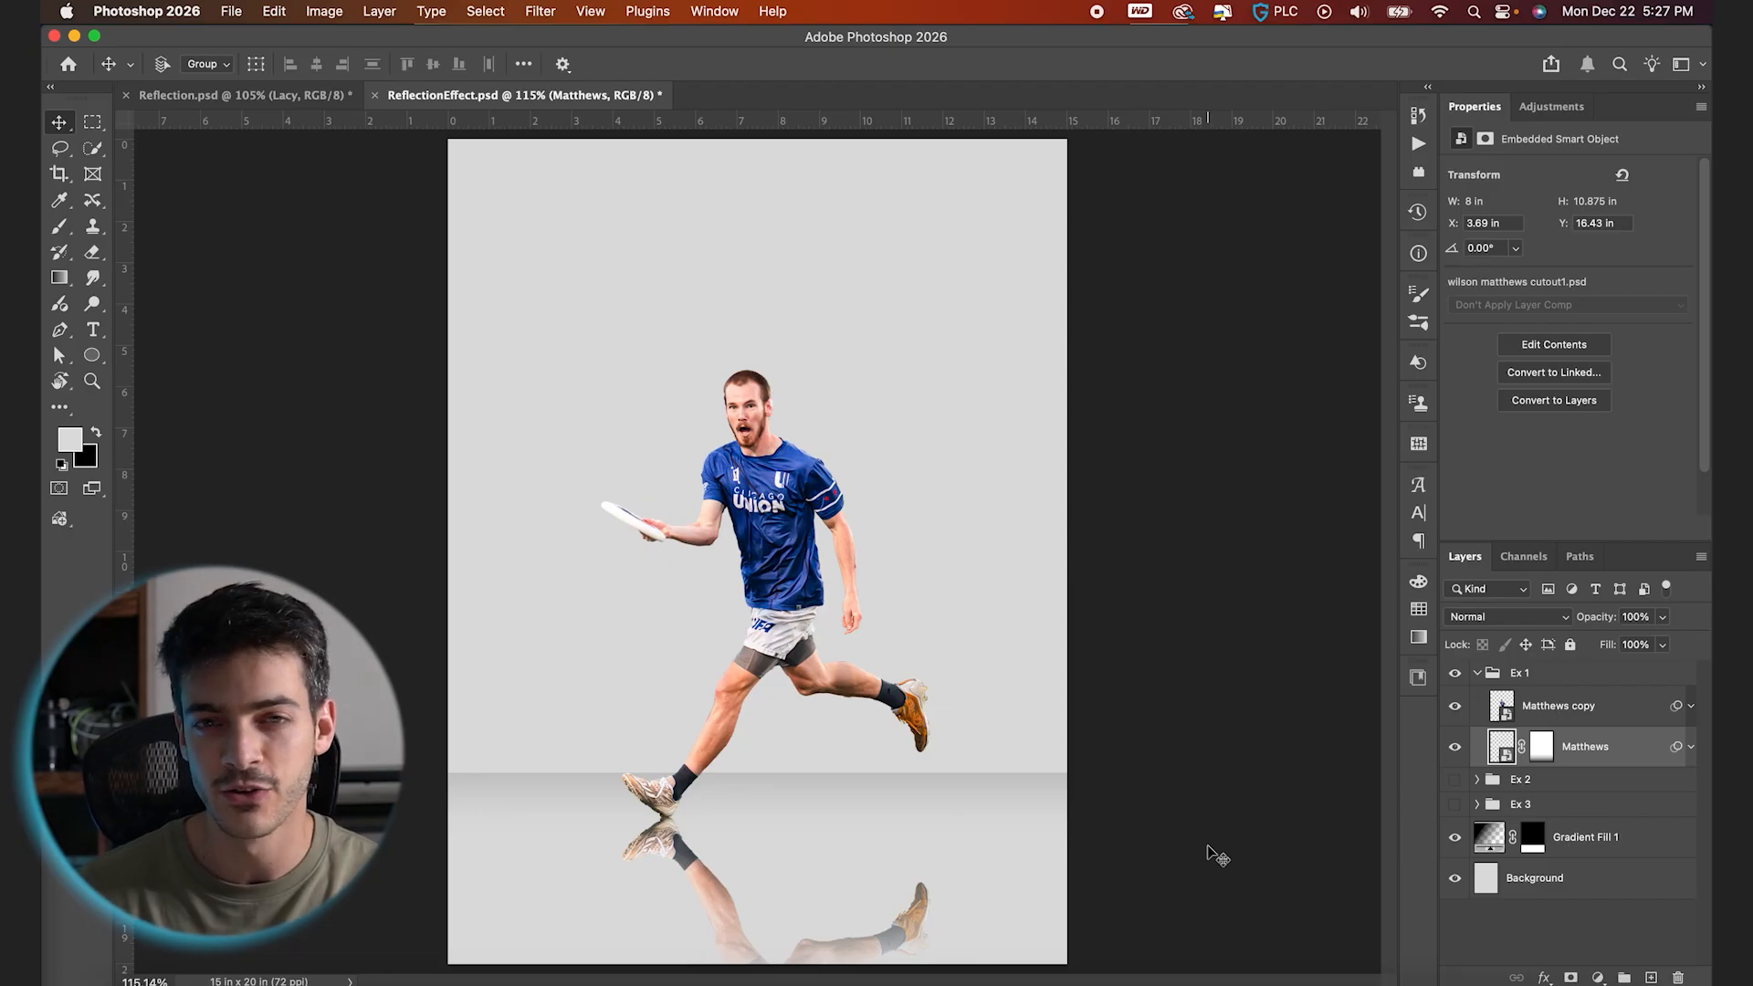
{"action": "left_click", "coordinate": [791, 837]}
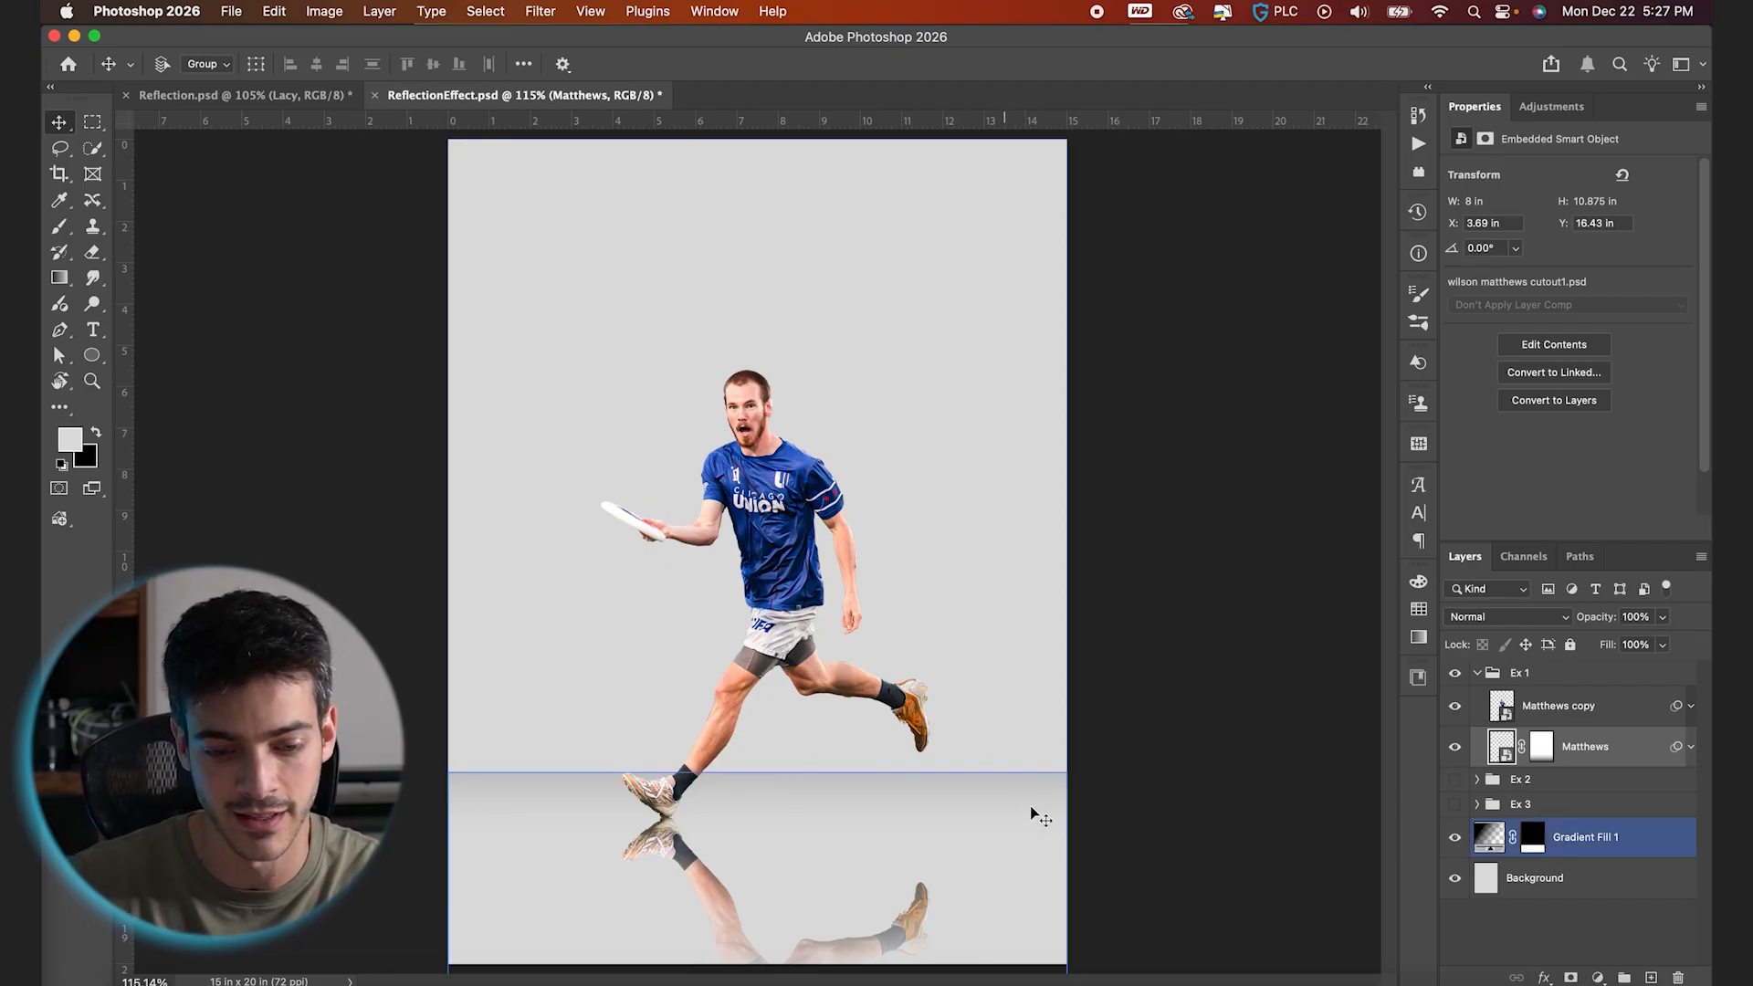
{"action": "left_click", "coordinate": [1143, 840]}
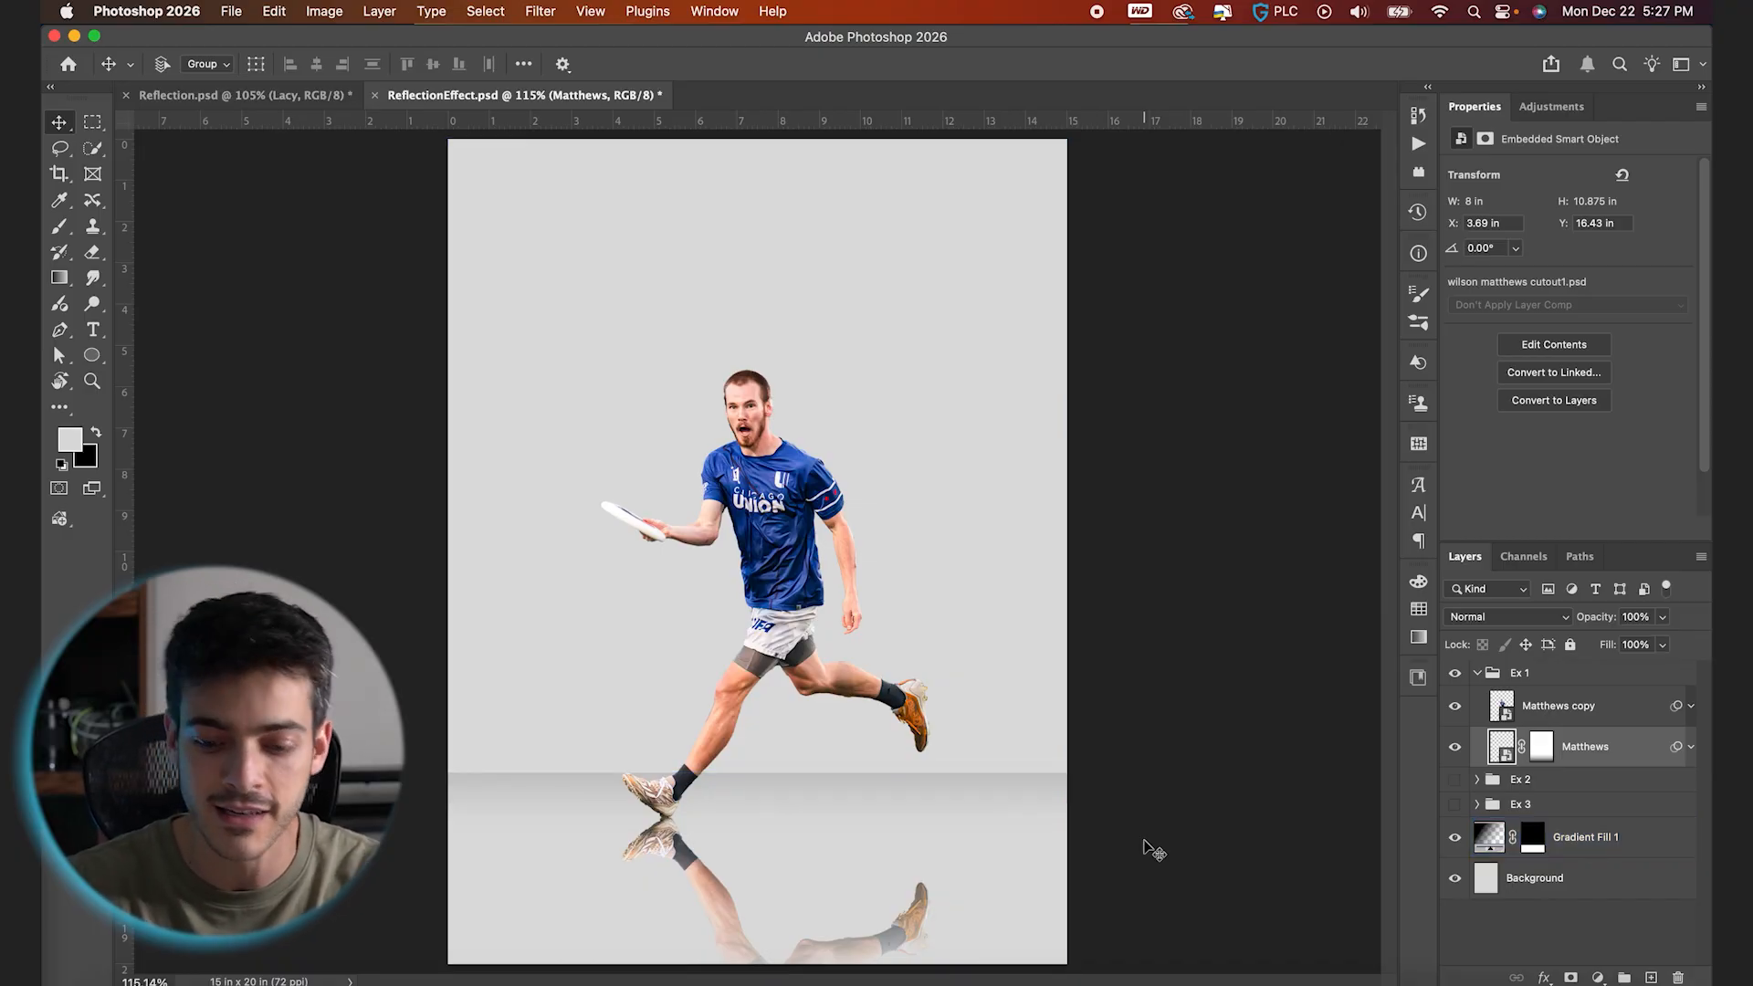
{"action": "key", "text": "super+shift+alt+n"}
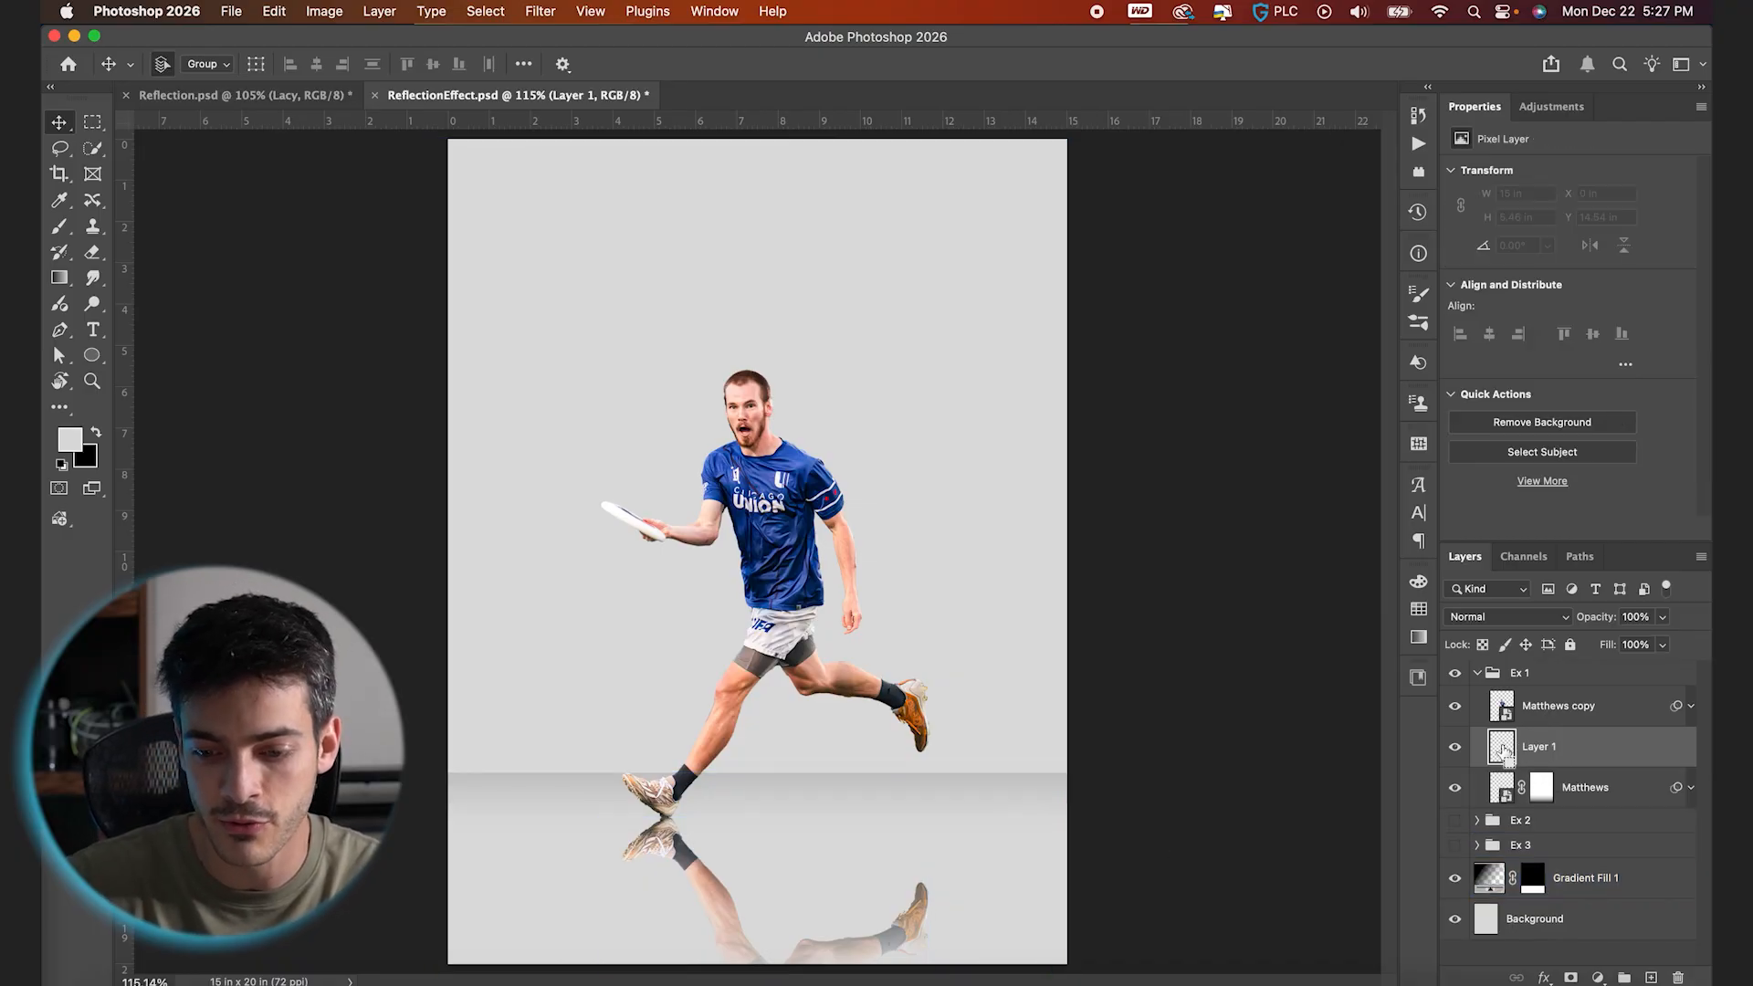
{"action": "left_click", "coordinate": [1507, 711]}
Set up a black, flattened soft brush at 30 px, 0% hardness and 6% flow for shading under the running athlete's planted foot
{"action": "scroll", "coordinate": [800, 601], "scroll_direction": "up", "scroll_amount": 5}
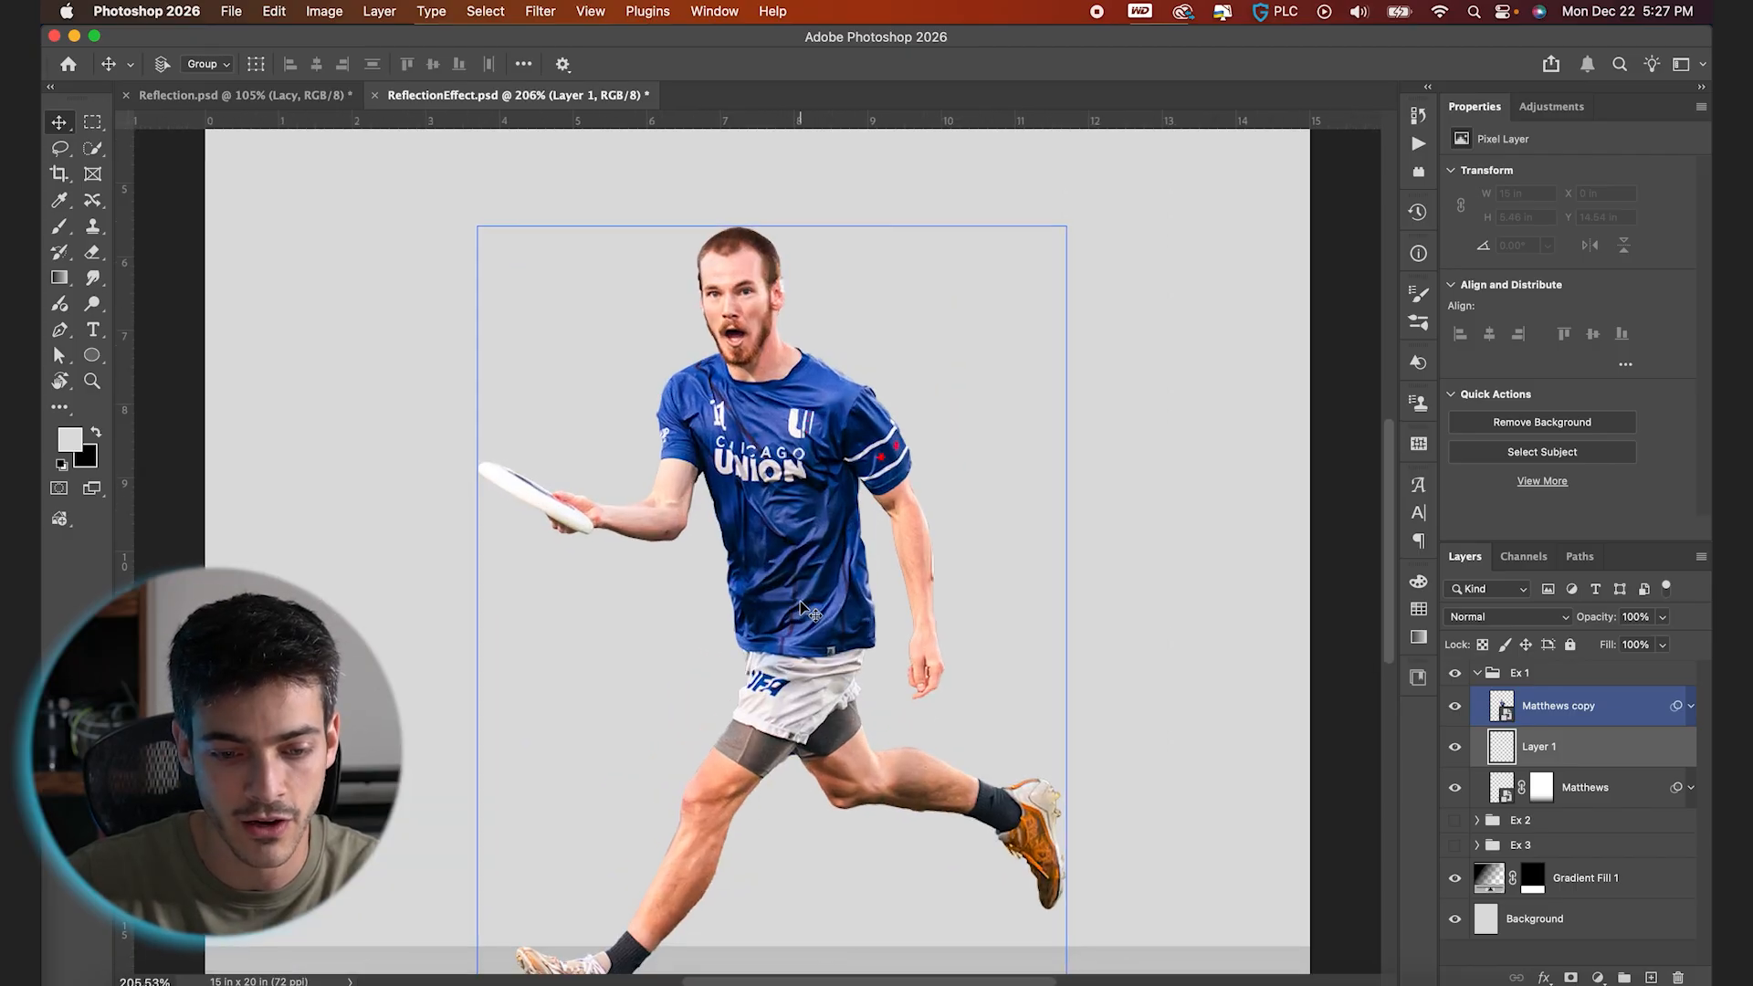
{"action": "scroll", "coordinate": [800, 601], "scroll_direction": "down", "scroll_amount": 4}
{"action": "key", "text": "b"}
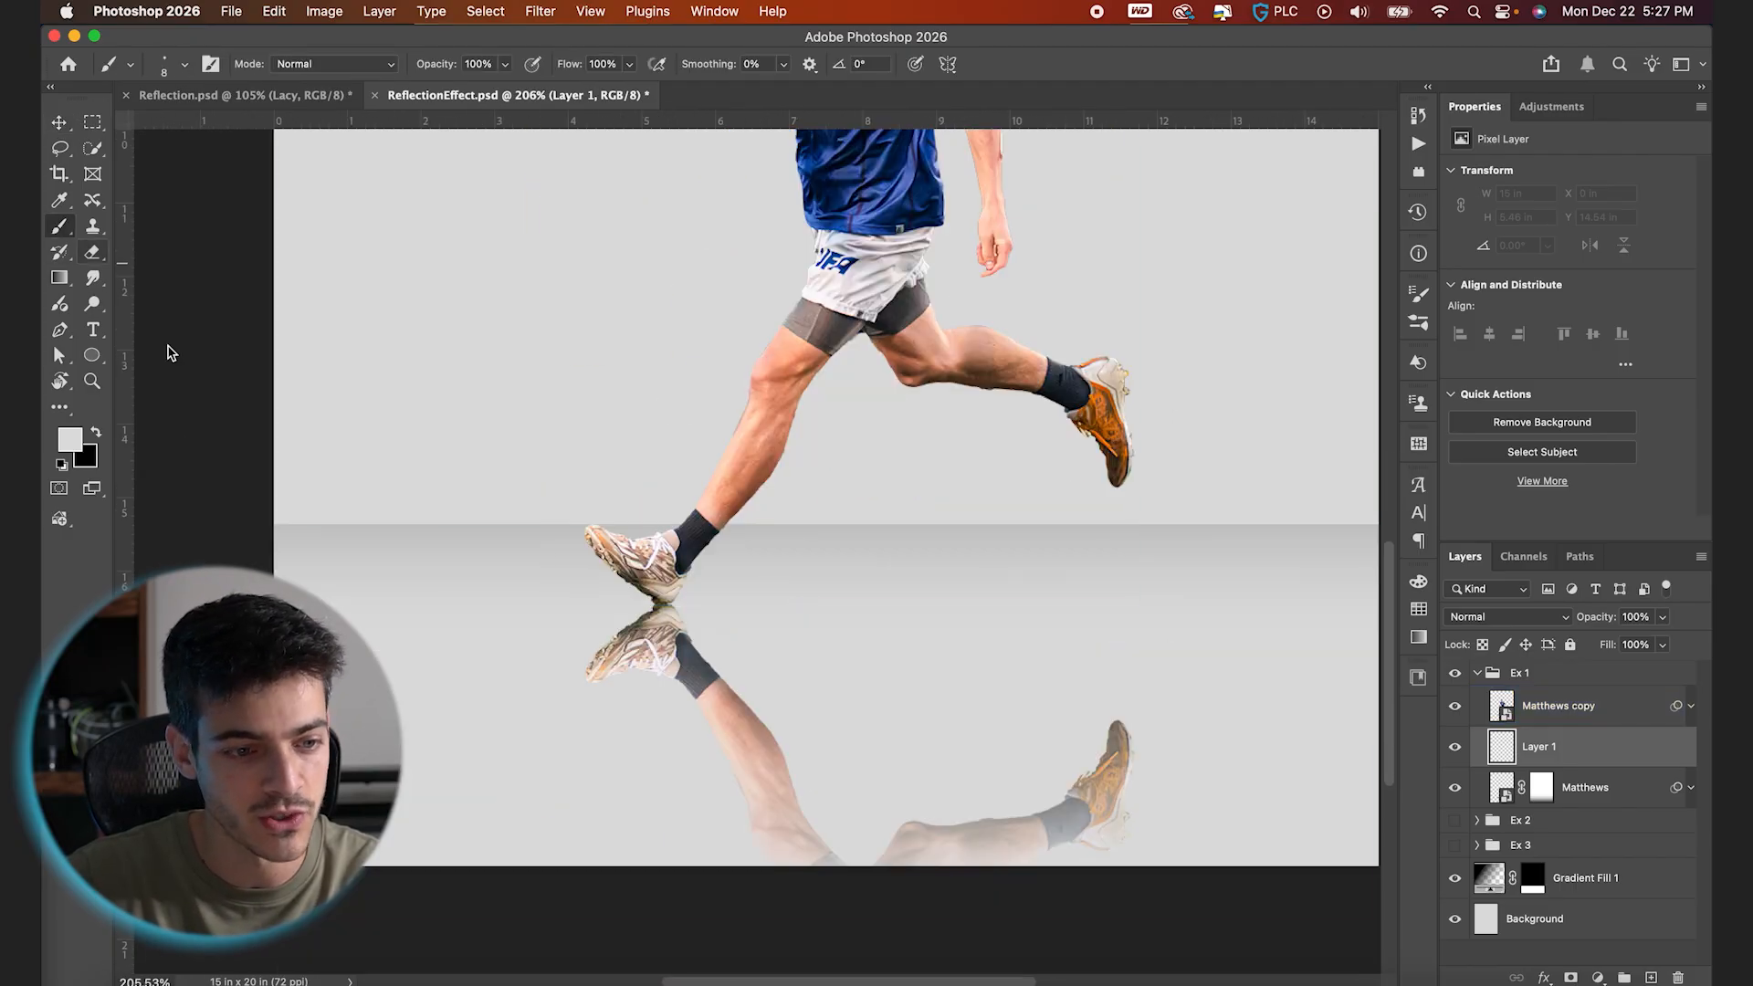
{"action": "left_click", "coordinate": [97, 437]}
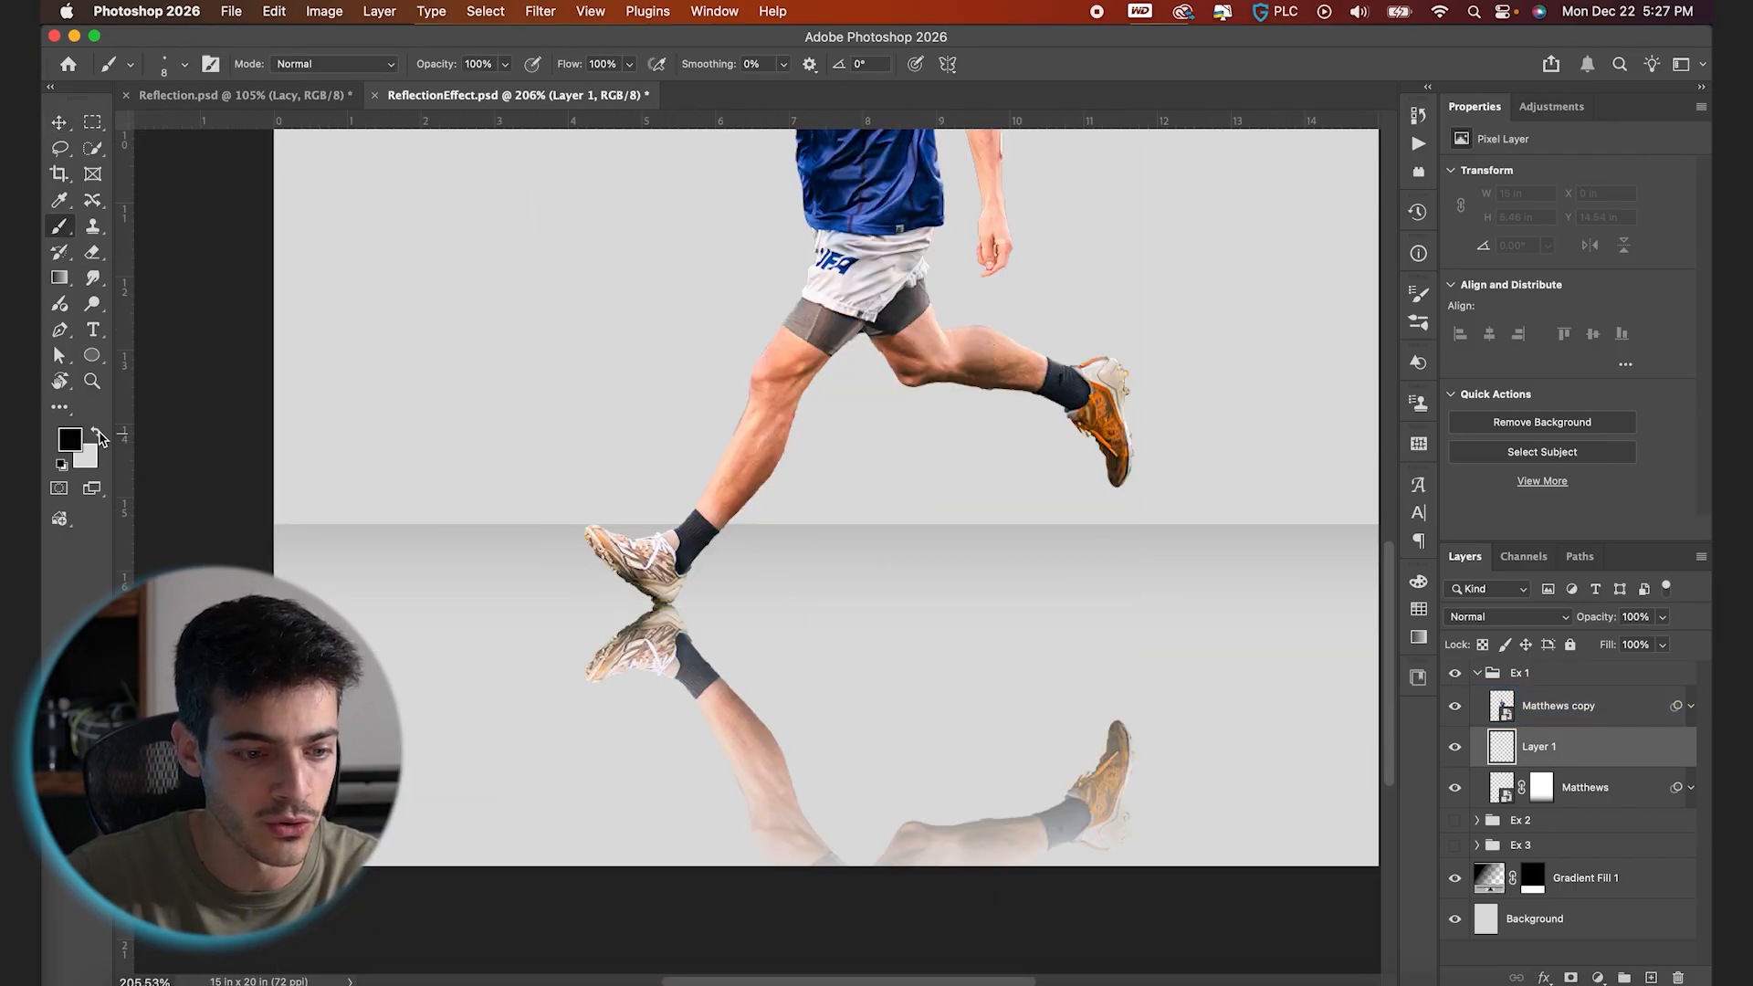
{"action": "left_click", "coordinate": [186, 65]}
{"action": "mouse_move", "coordinate": [209, 173]}
{"action": "left_mouse_down"}
{"action": "mouse_move", "coordinate": [144, 174]}
{"action": "mouse_move", "coordinate": [173, 129]}
{"action": "mouse_move", "coordinate": [103, 133]}
{"action": "left_mouse_up"}
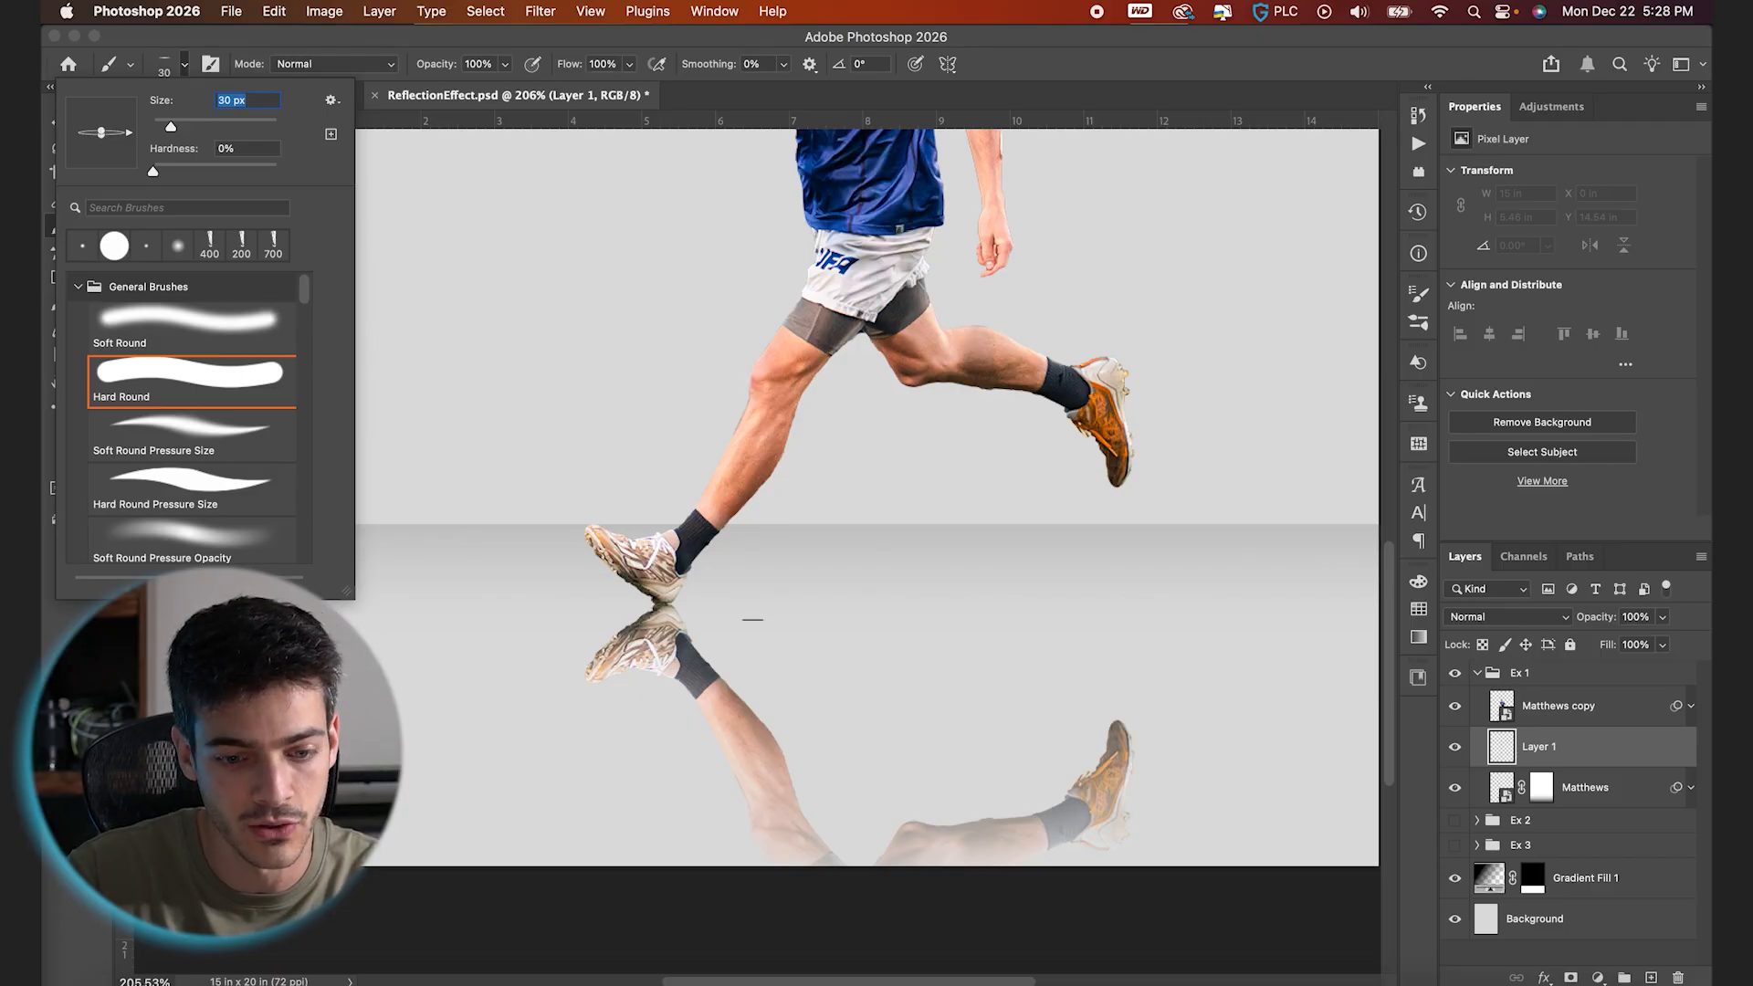
{"action": "left_click_drag", "start_coordinate": [568, 71], "coordinate": [475, 73]}
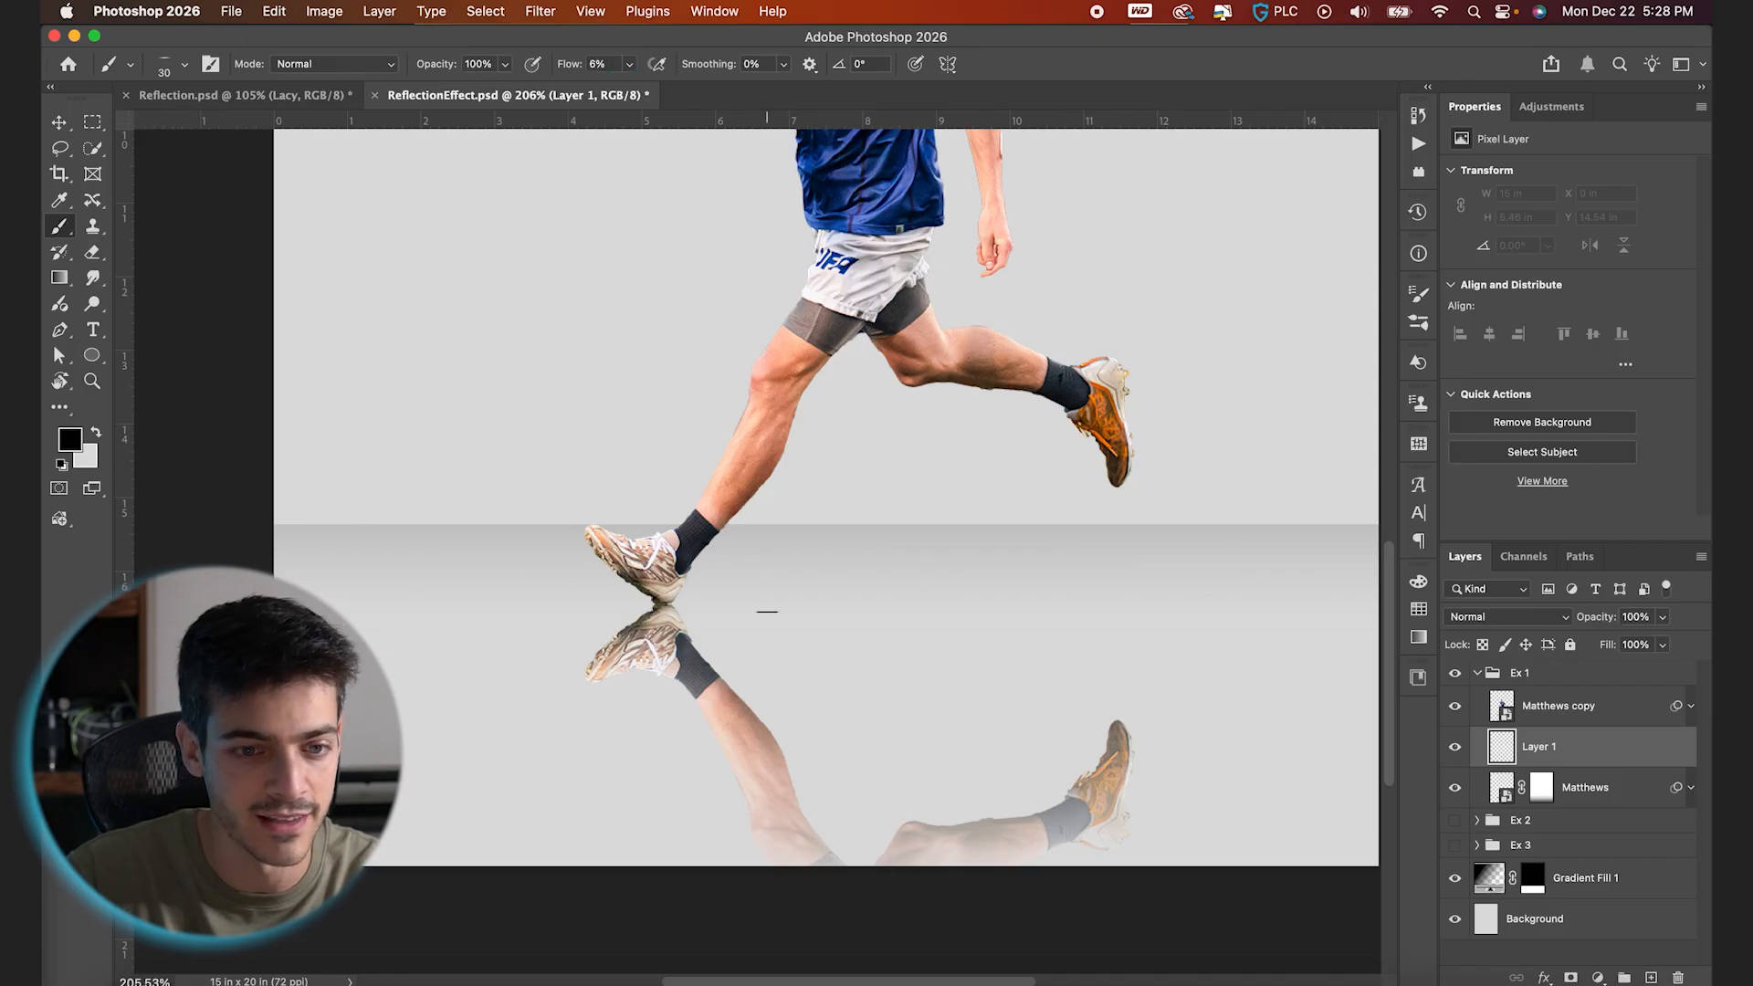
Paint a tight contact shadow about 1.6 in wide under the planted shoe, using the soft brush at 80 and 70 px
{"action": "scroll", "coordinate": [767, 611], "scroll_direction": "up", "scroll_amount": 5}
{"action": "key", "text": "bracketright"}
{"action": "key", "text": "bracketright"}
{"action": "key", "text": "bracketright"}
{"action": "key", "text": "bracketright"}
{"action": "key", "text": "bracketright"}
{"action": "key", "text": "bracketright"}
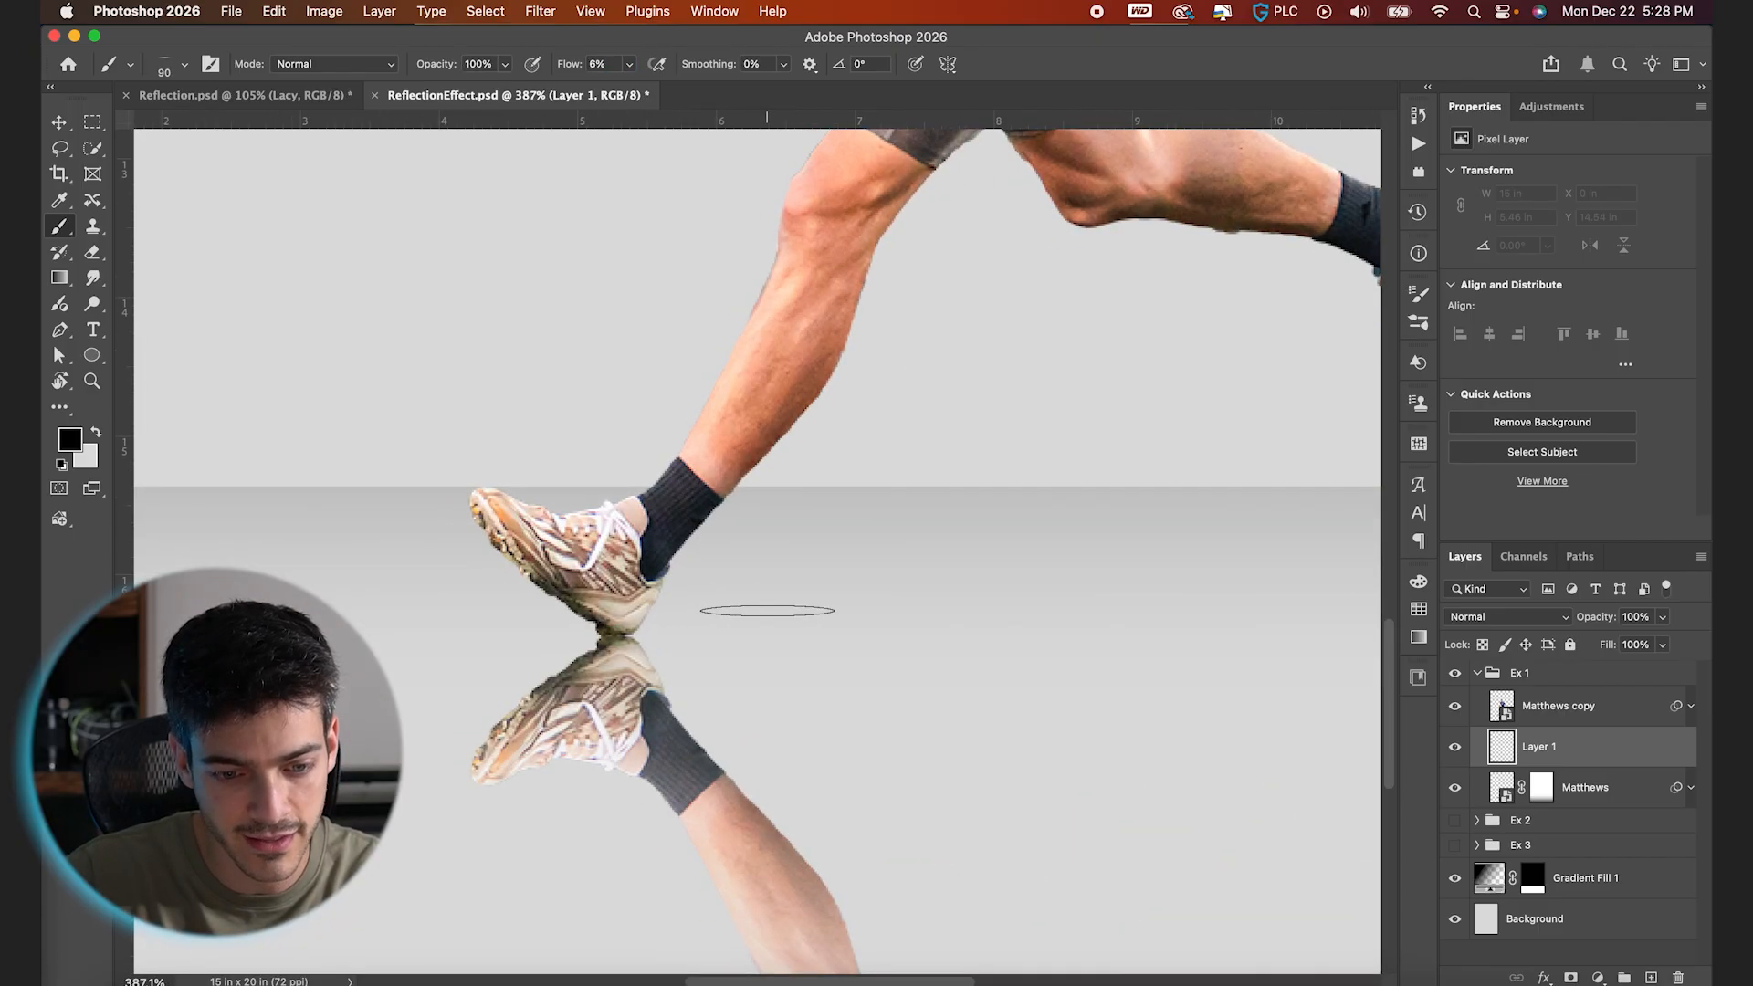
{"action": "key", "text": "bracketleft"}
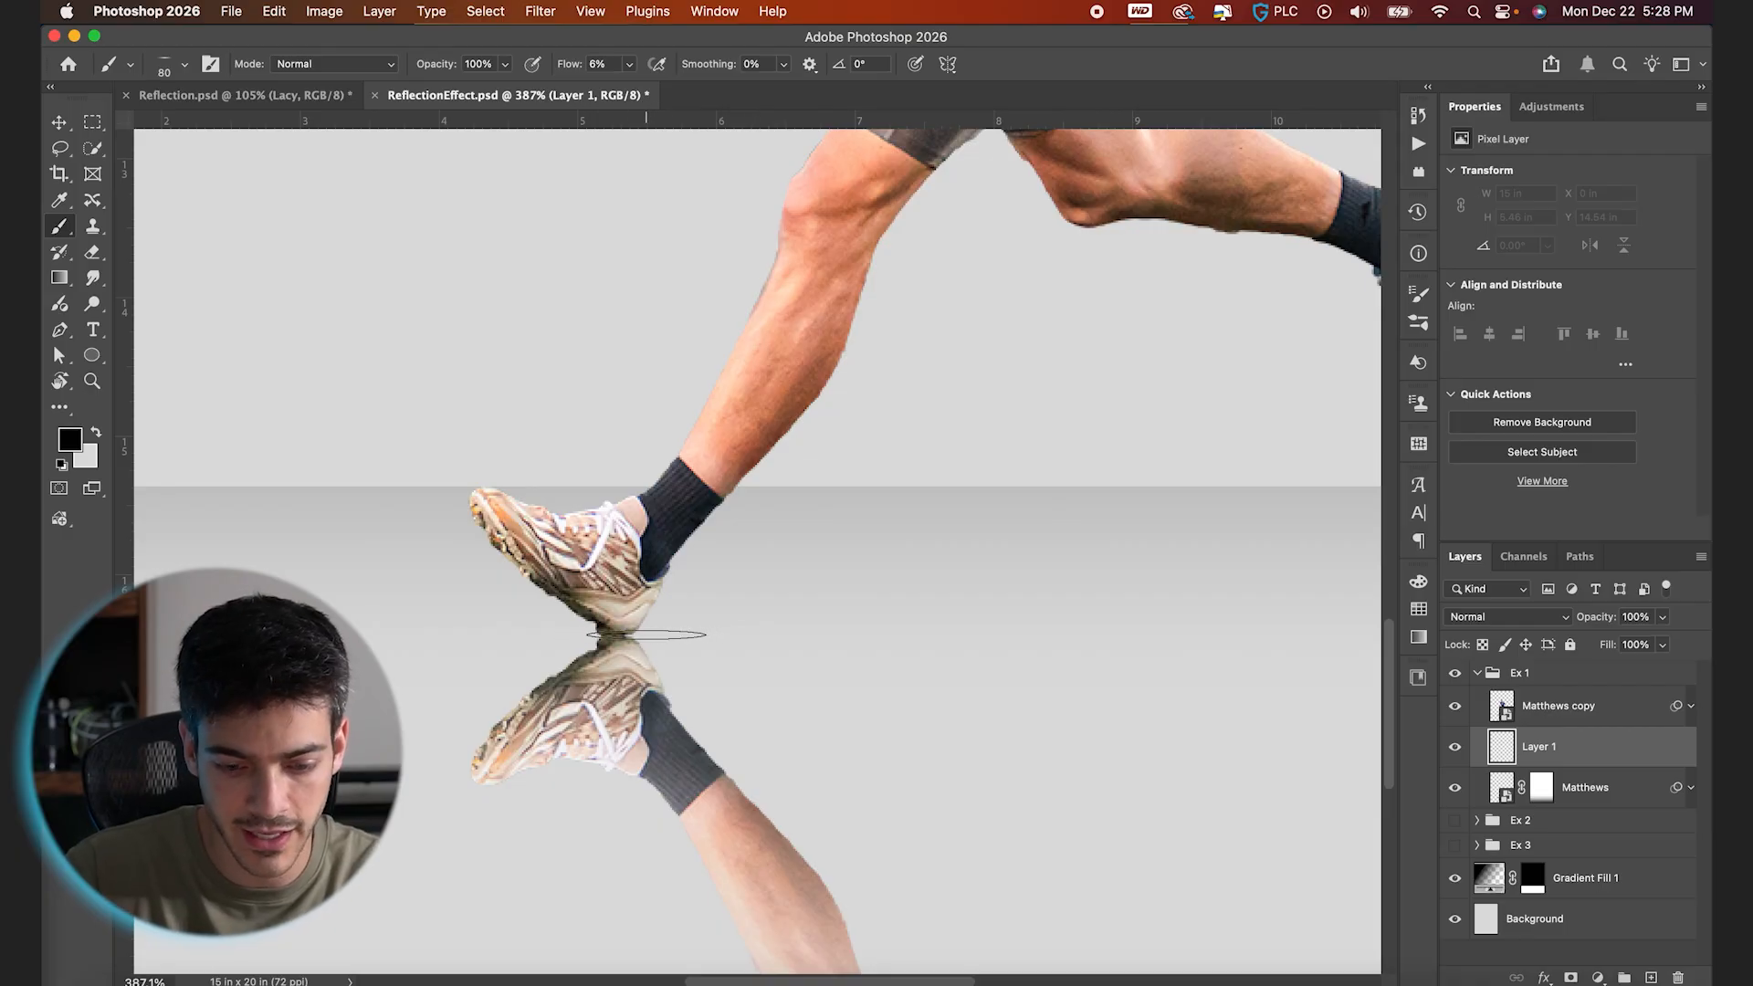
{"action": "left_click", "coordinate": [637, 636]}
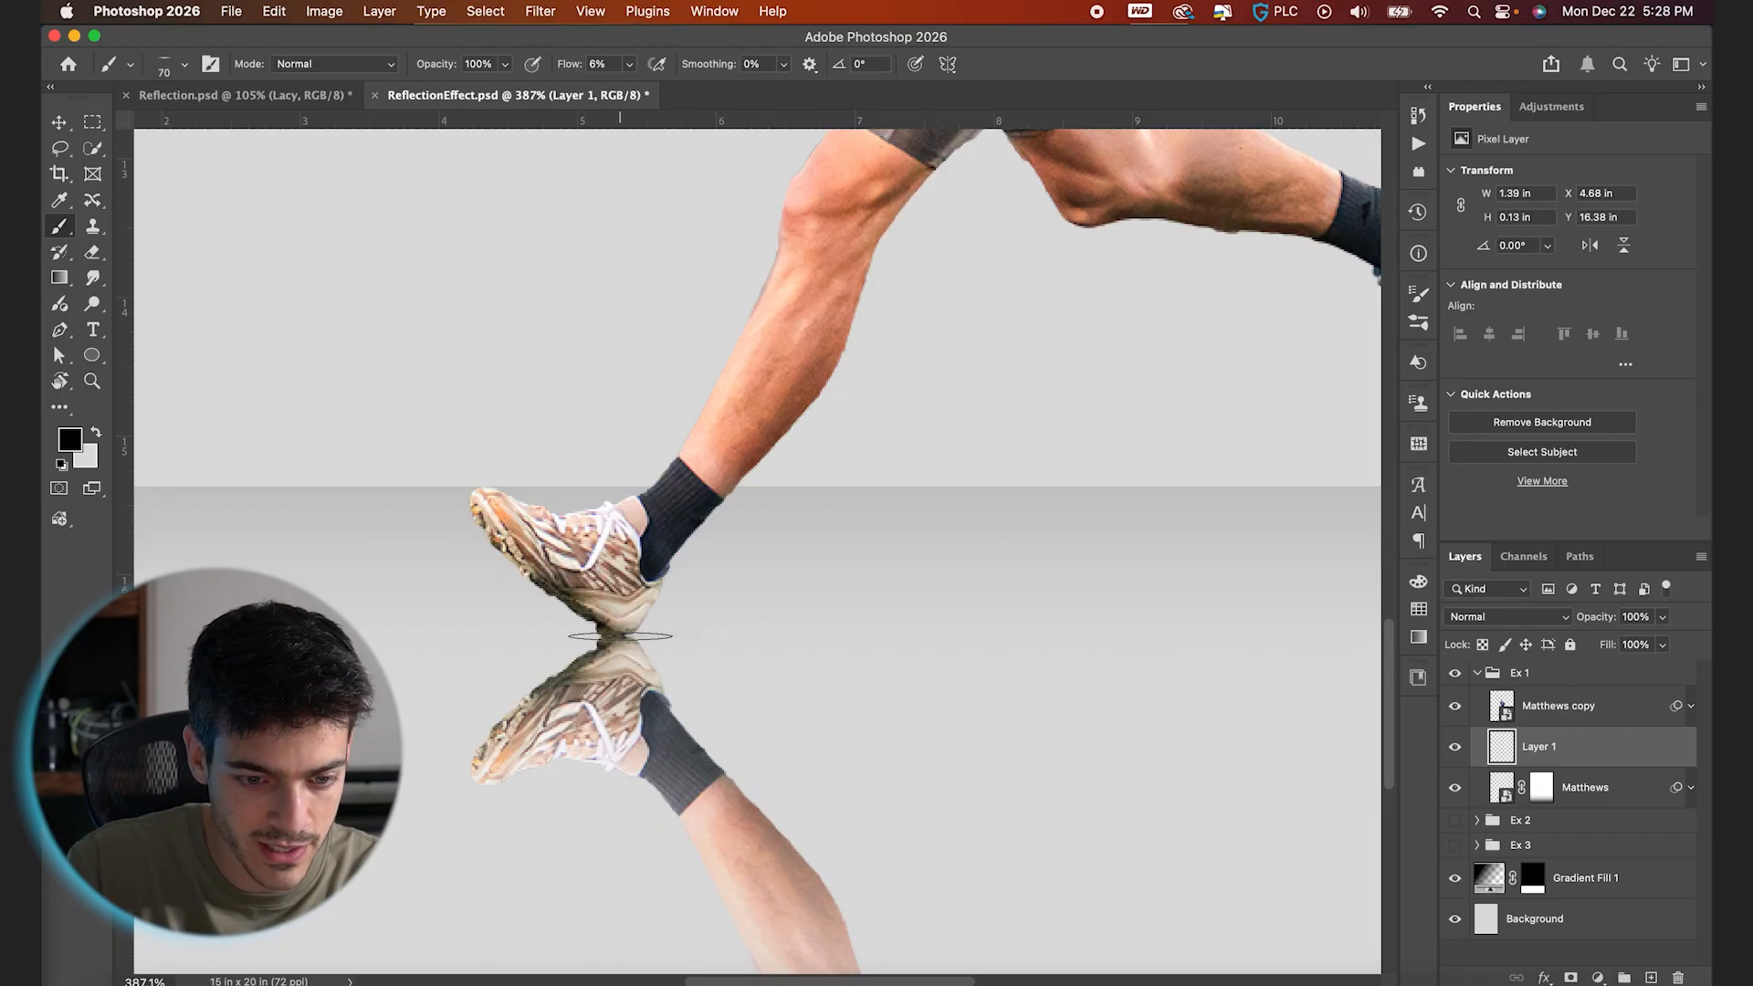
{"action": "left_click", "coordinate": [617, 635]}
{"action": "left_click", "coordinate": [617, 635]}
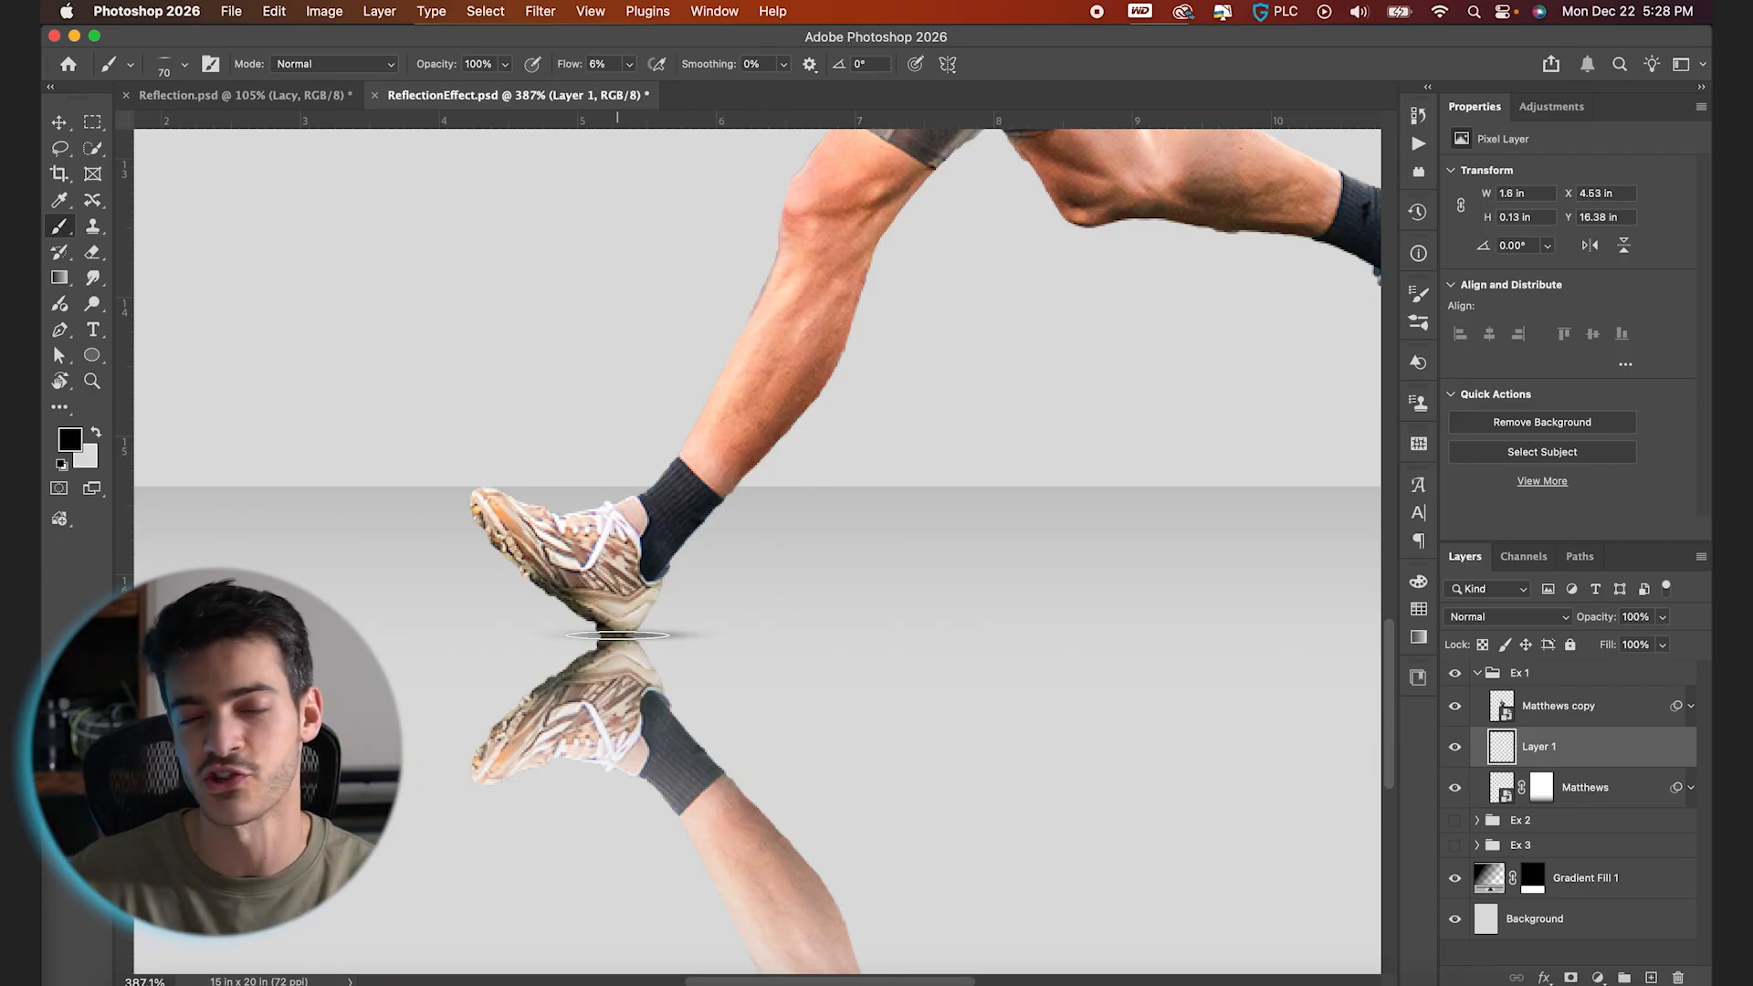
Widen the planted foot's shadow to about 4.5 in with softer dabs of the brush at 200 px, then reduce the brush to 150 px
{"action": "key", "text": "bracketright"}
{"action": "key", "text": "bracketright"}
{"action": "key", "text": "bracketright"}
{"action": "key", "text": "bracketright"}
{"action": "key", "text": "bracketright"}
{"action": "key", "text": "bracketright"}
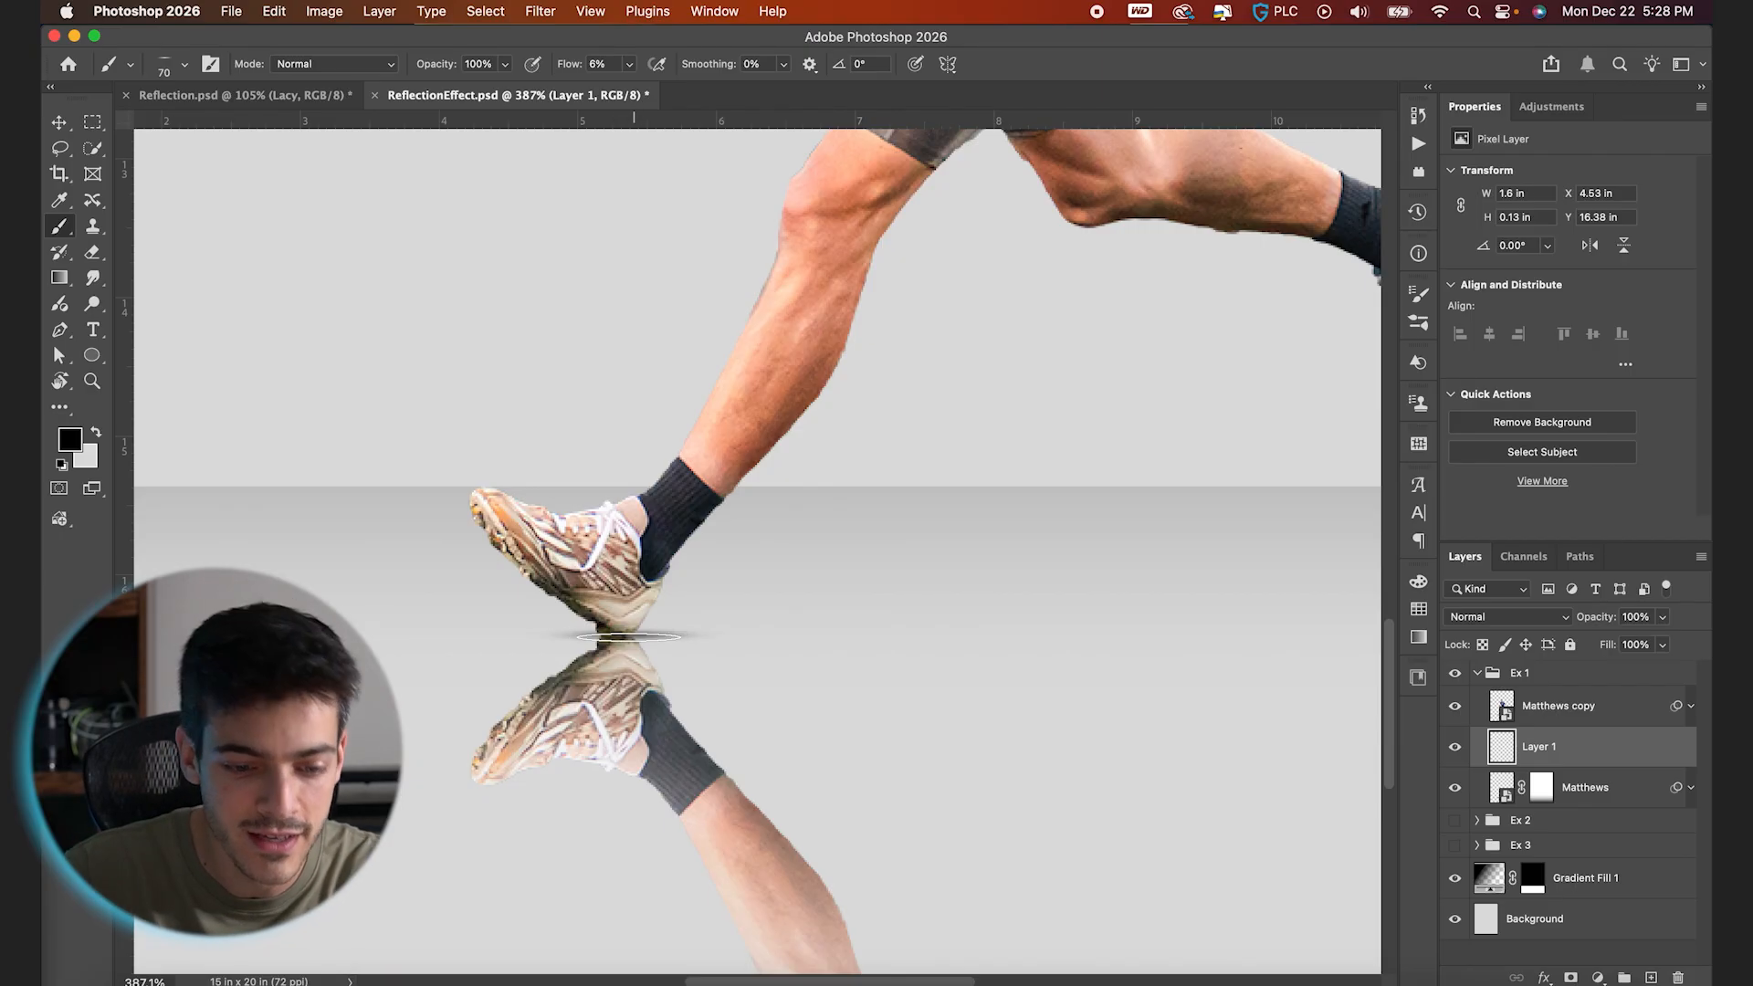
{"action": "key", "text": "bracketright"}
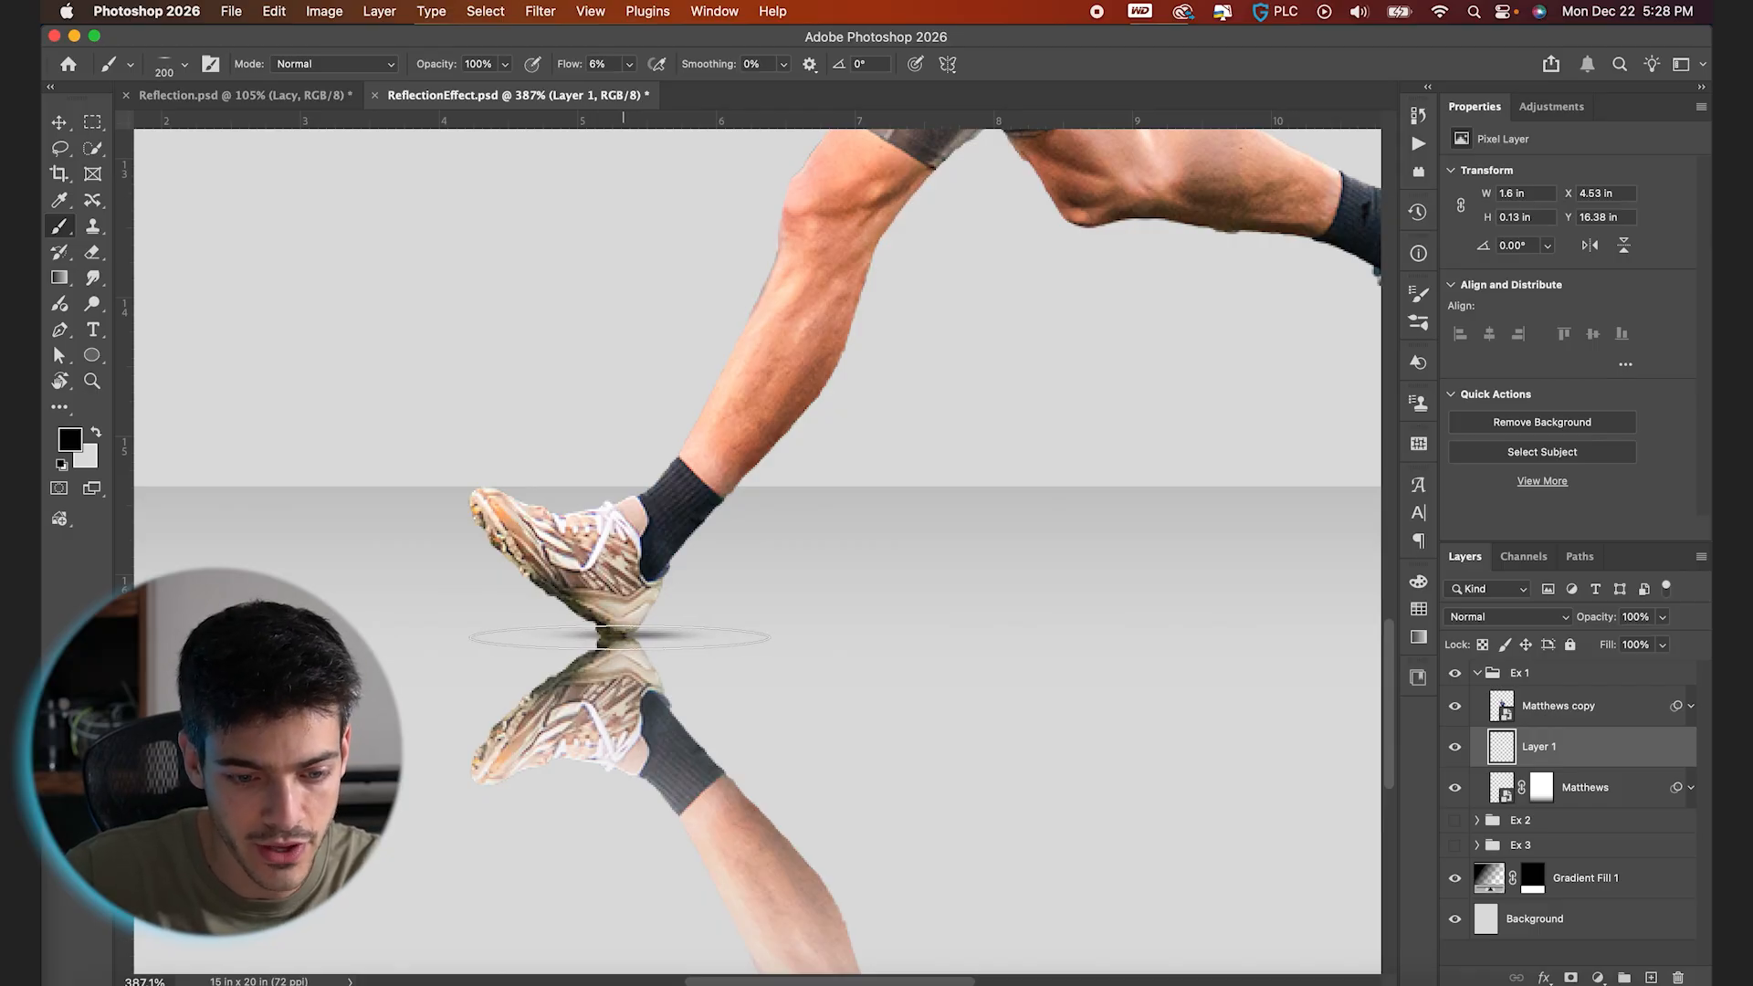
{"action": "left_click", "coordinate": [586, 637]}
{"action": "key", "text": "bracketleft"}
{"action": "key", "text": "bracketleft"}
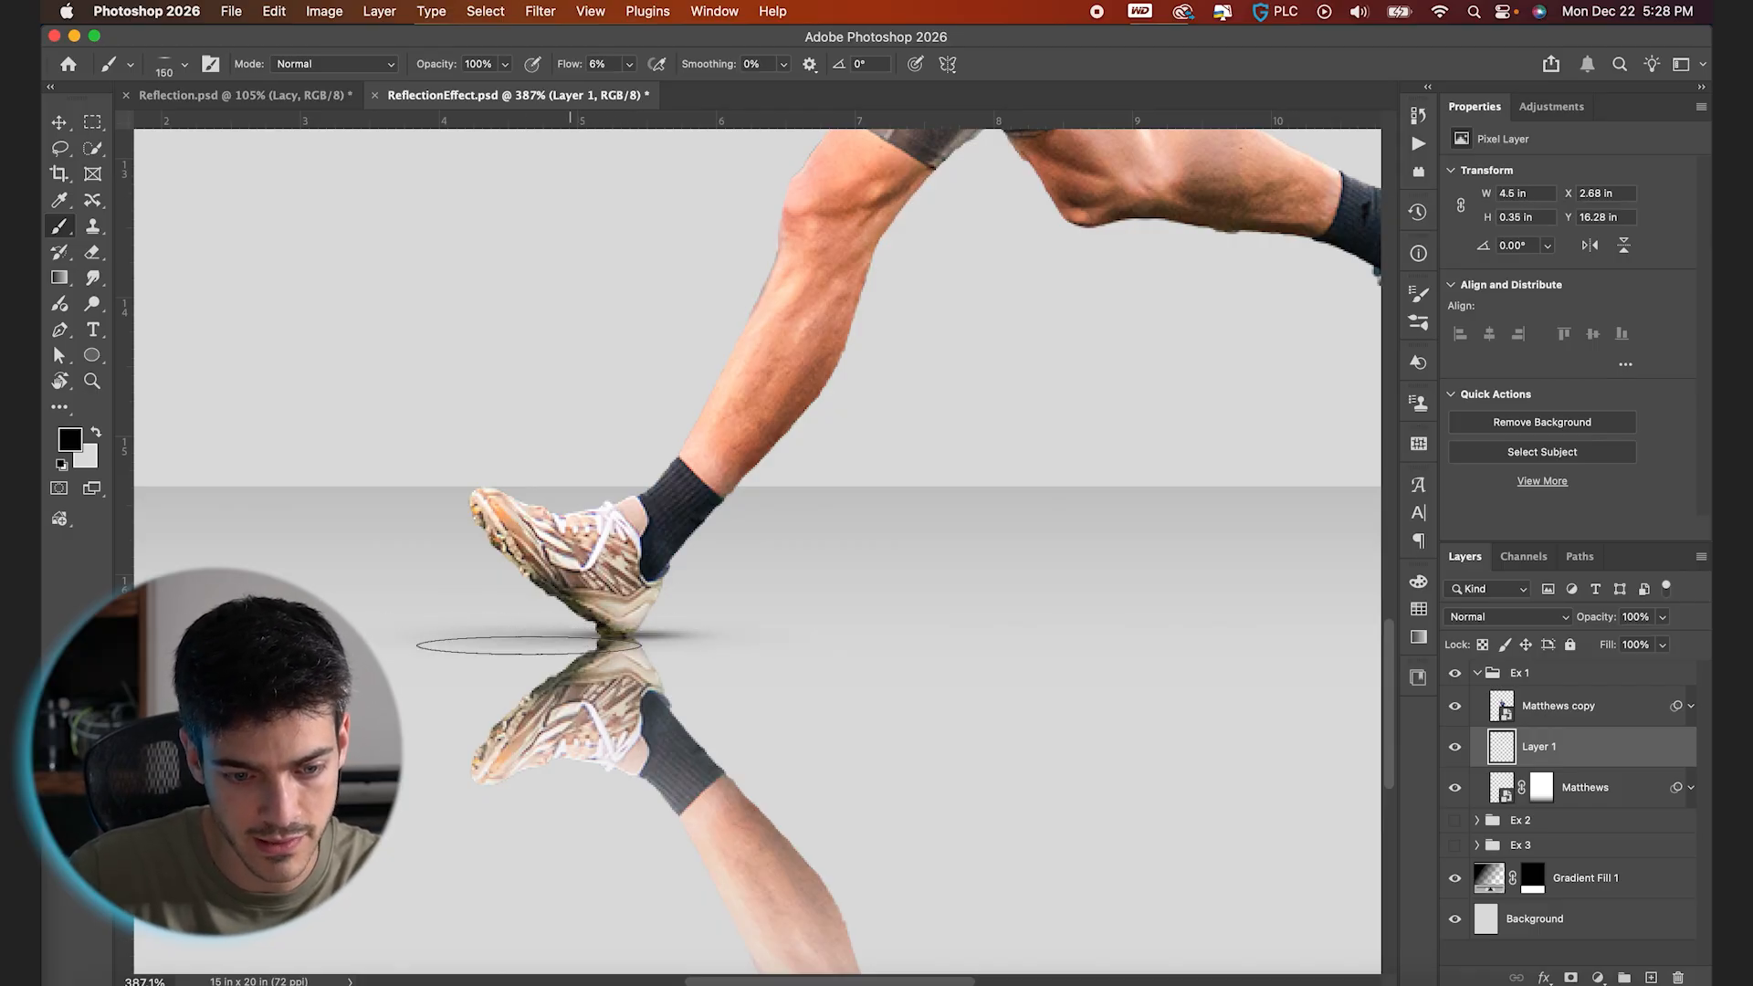
Add a new layer and paint a faint floor shadow about 1.6 in wide below the raised foot with an 80 px brush
{"action": "scroll", "coordinate": [548, 639], "scroll_direction": "down", "scroll_amount": 3}
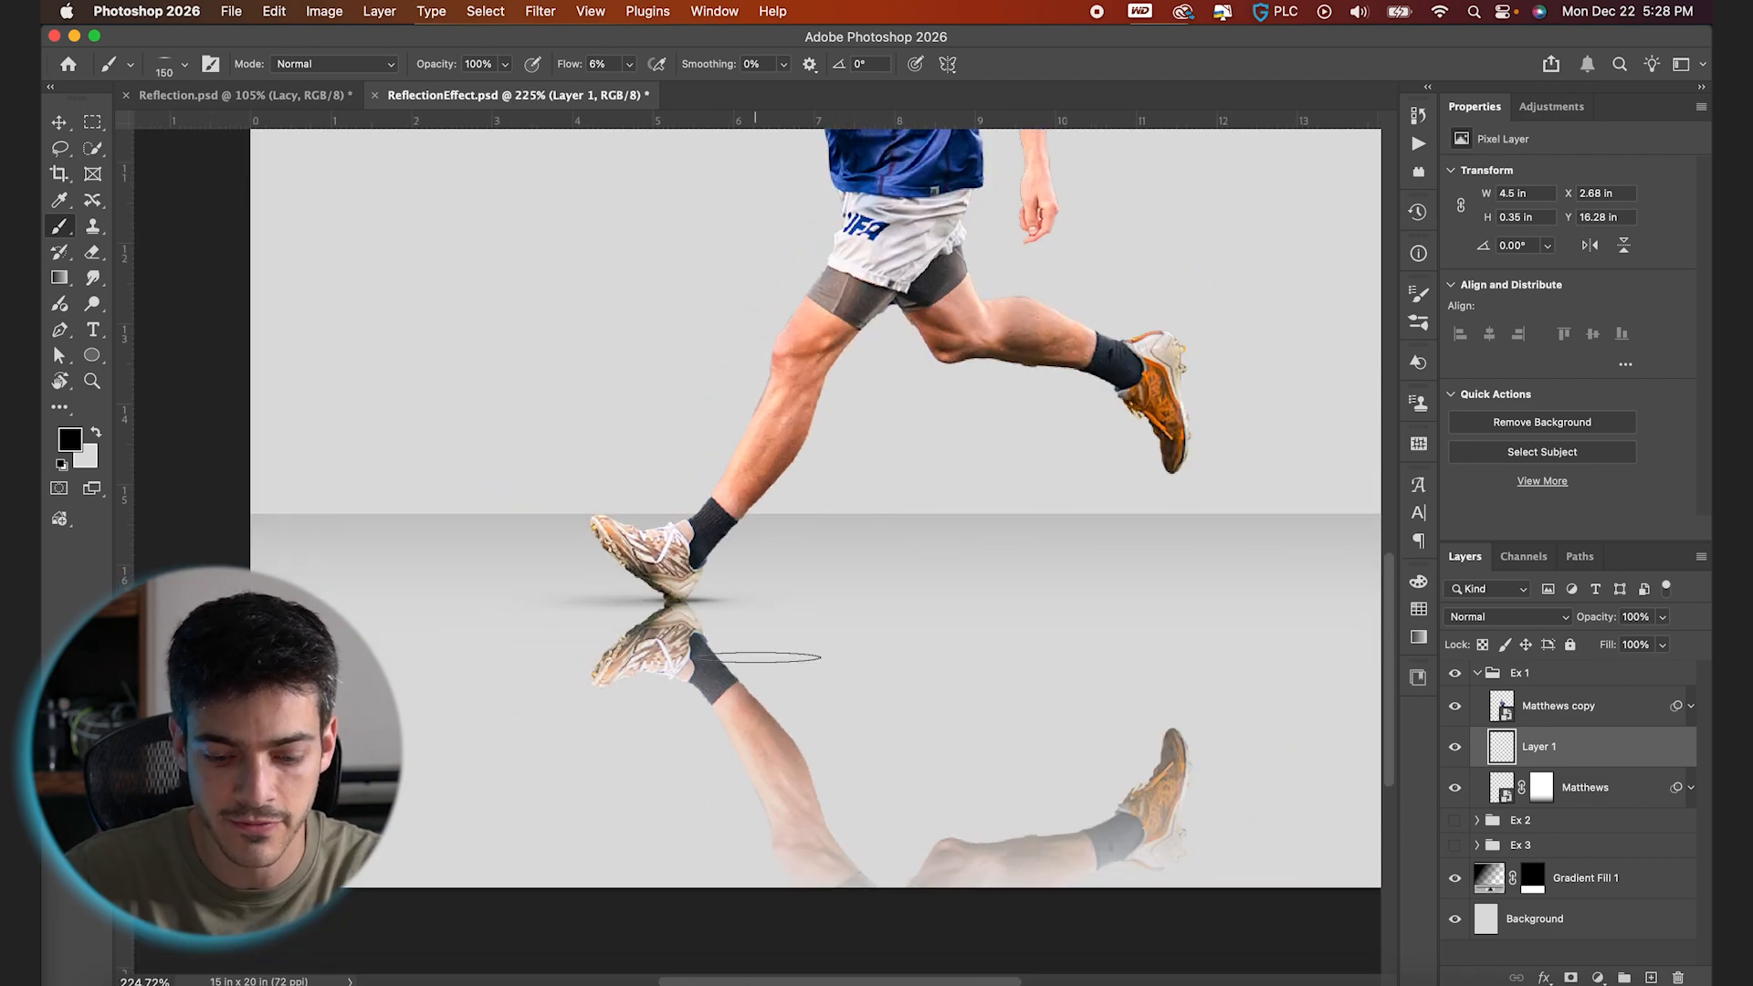
{"action": "key", "text": "alt+shift+super+n"}
{"action": "scroll", "coordinate": [831, 646], "scroll_direction": "right", "scroll_amount": 2}
{"action": "key", "text": "bracketleft"}
{"action": "key", "text": "bracketleft"}
{"action": "key", "text": "bracketleft"}
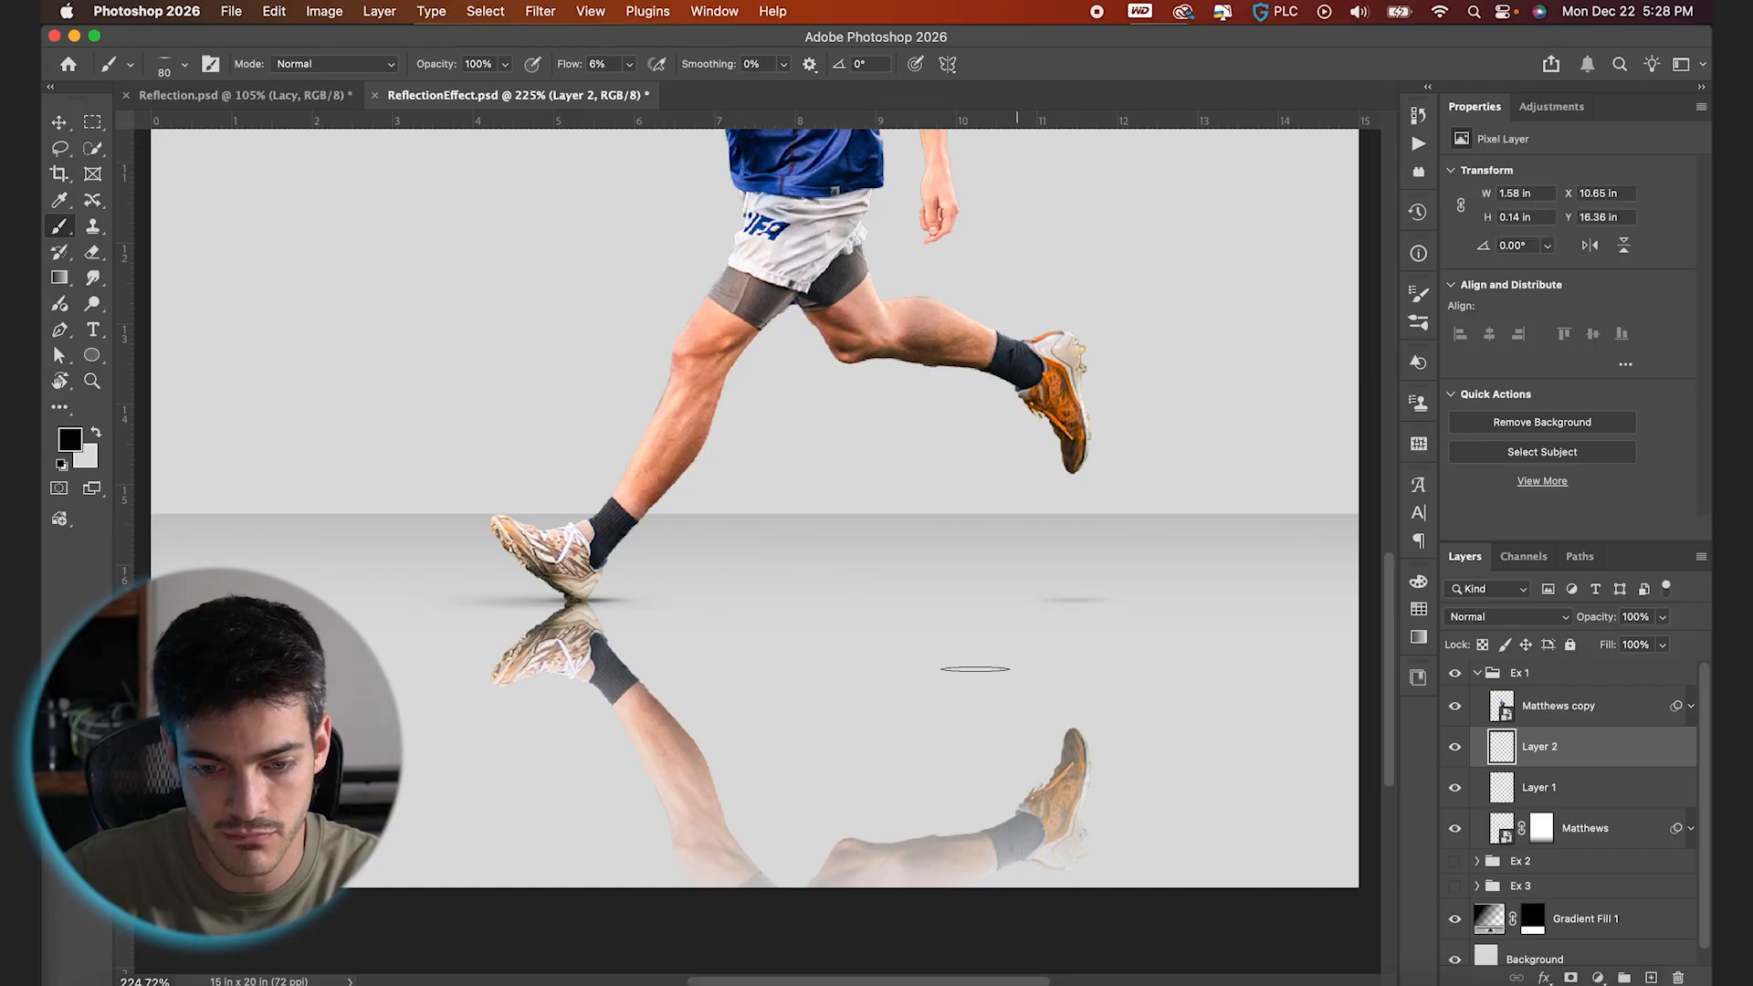
Add another layer and paint a broad, faint shadow about 1.6 in high across the floor under the athlete with a 900 px brush
{"action": "key", "text": "super+shift+alt+n"}
{"action": "key", "text": "super+0"}
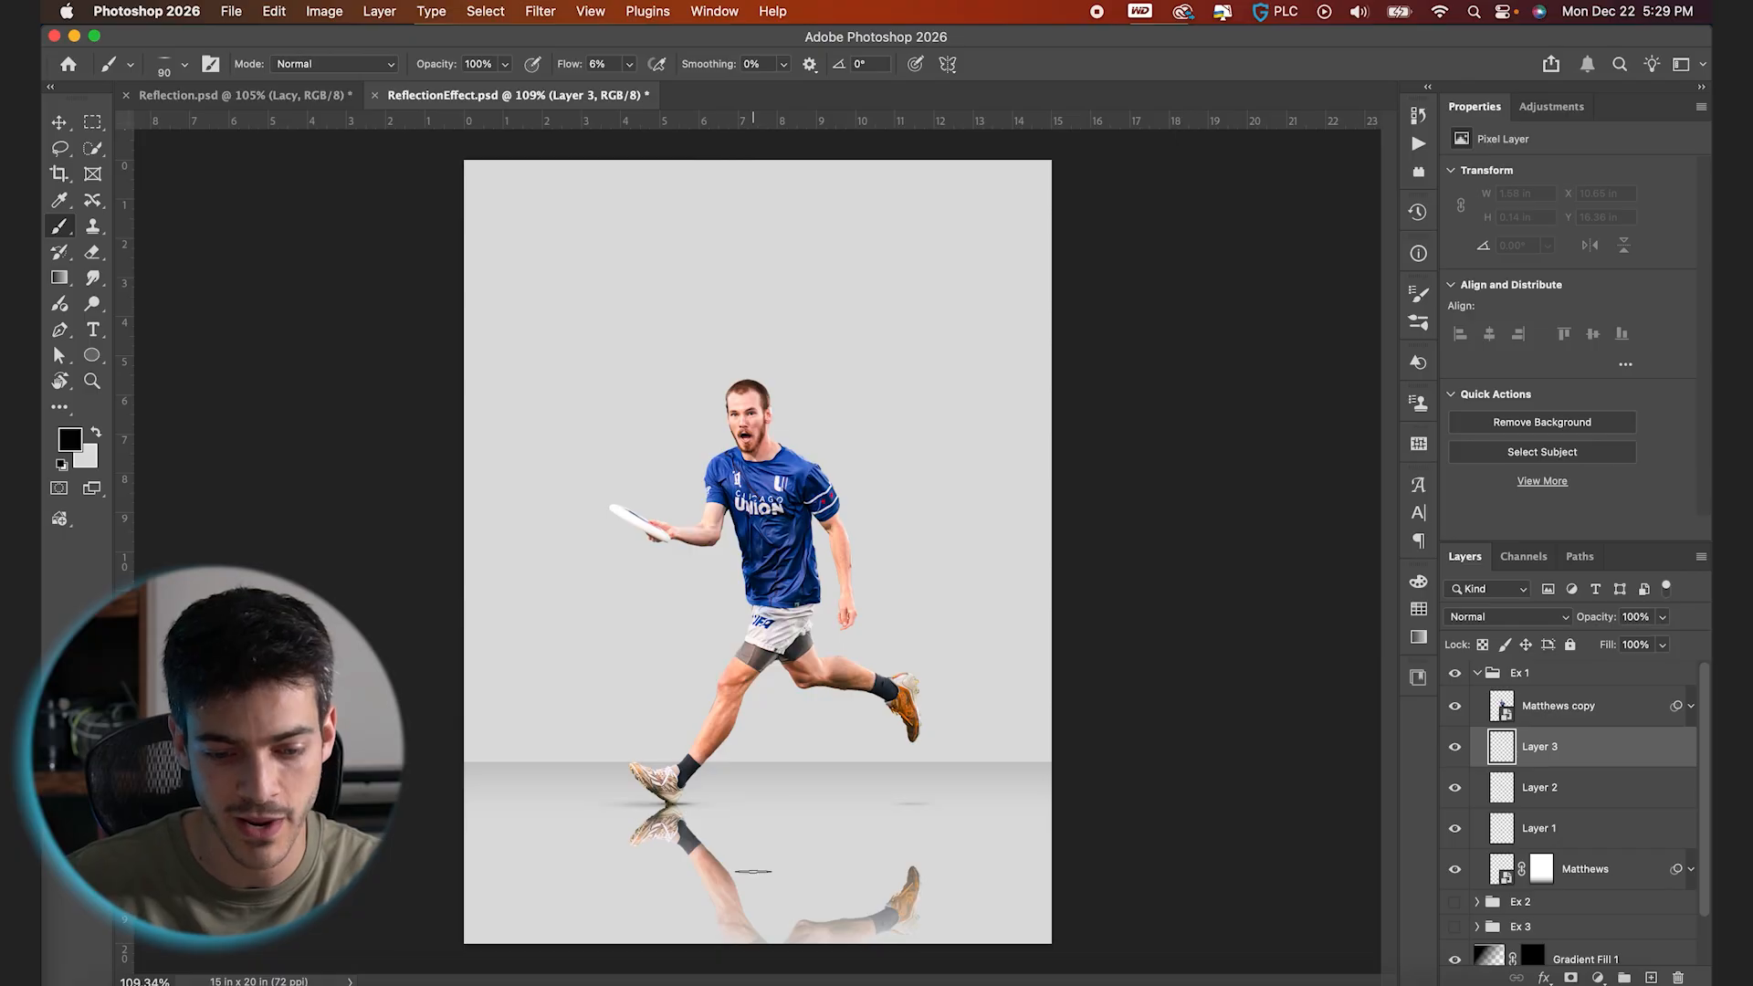
{"action": "key", "text": "bracketright"}
{"action": "key", "text": "bracketright"}
{"action": "key", "text": "bracketright"}
{"action": "key", "text": "bracketright"}
{"action": "key", "text": "bracketright"}
{"action": "key", "text": "bracketright"}
{"action": "key", "text": "bracketright"}
{"action": "key", "text": "bracketright"}
{"action": "key", "text": "bracketright"}
{"action": "key", "text": "bracketright"}
{"action": "key", "text": "bracketright"}
{"action": "key", "text": "bracketright"}
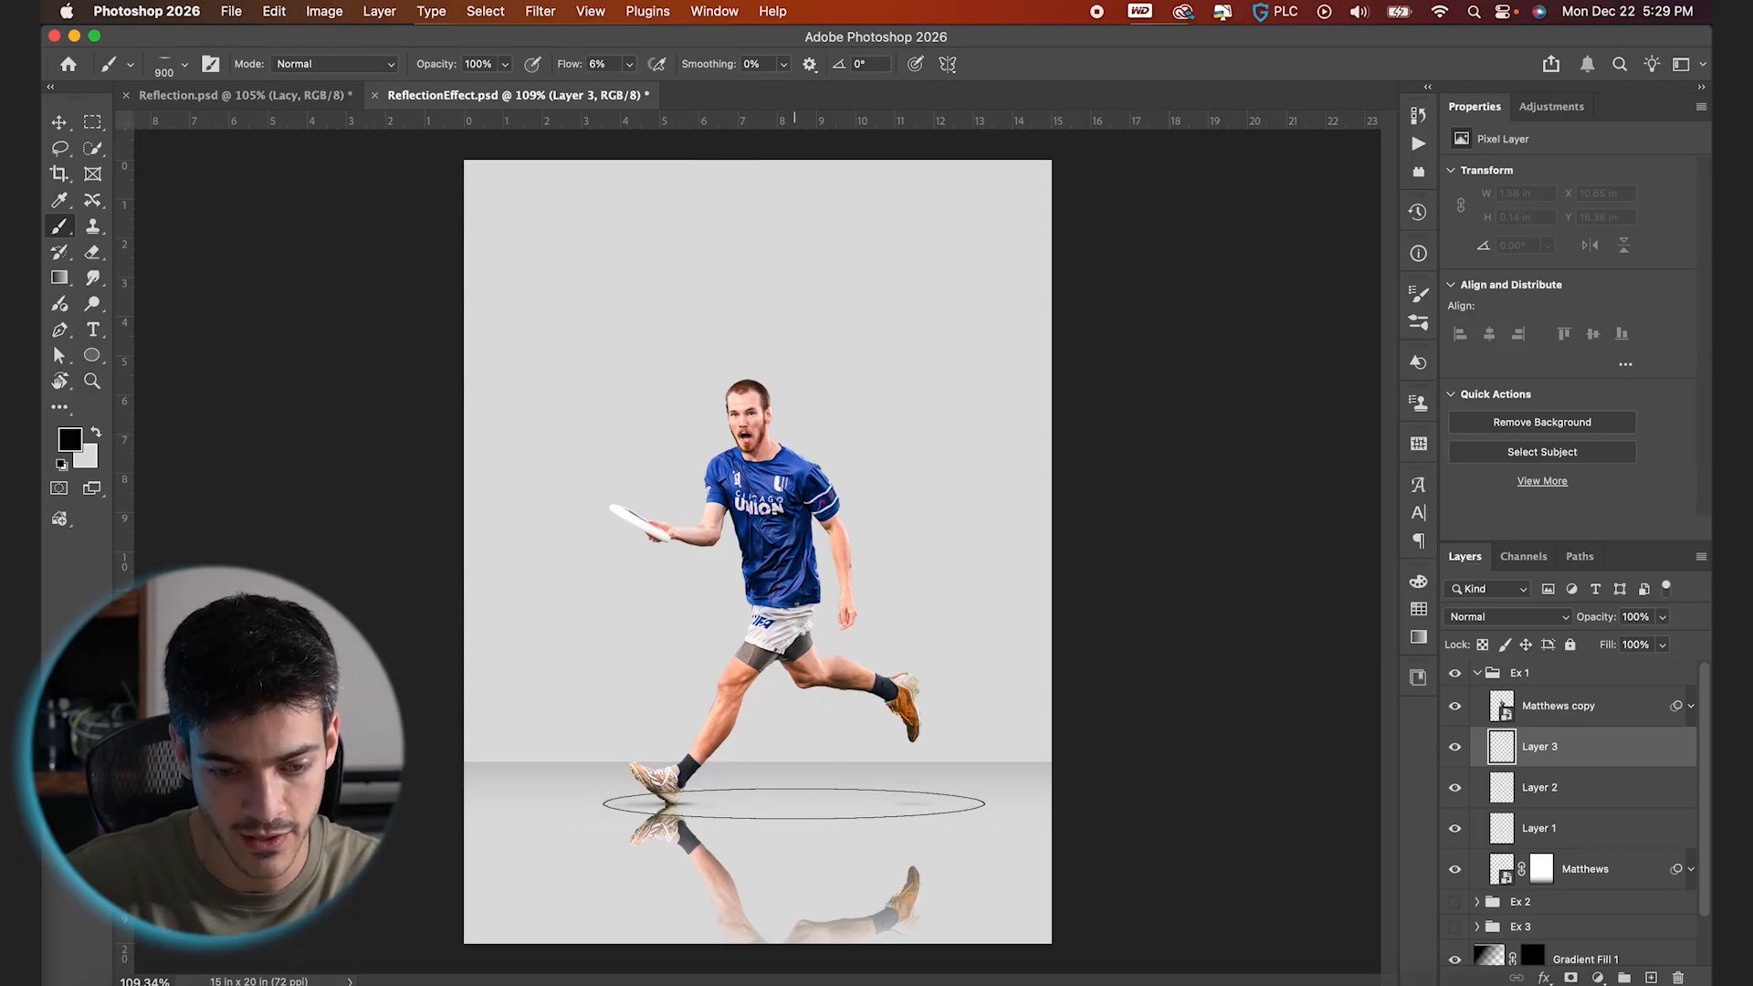
{"action": "key", "text": "v"}
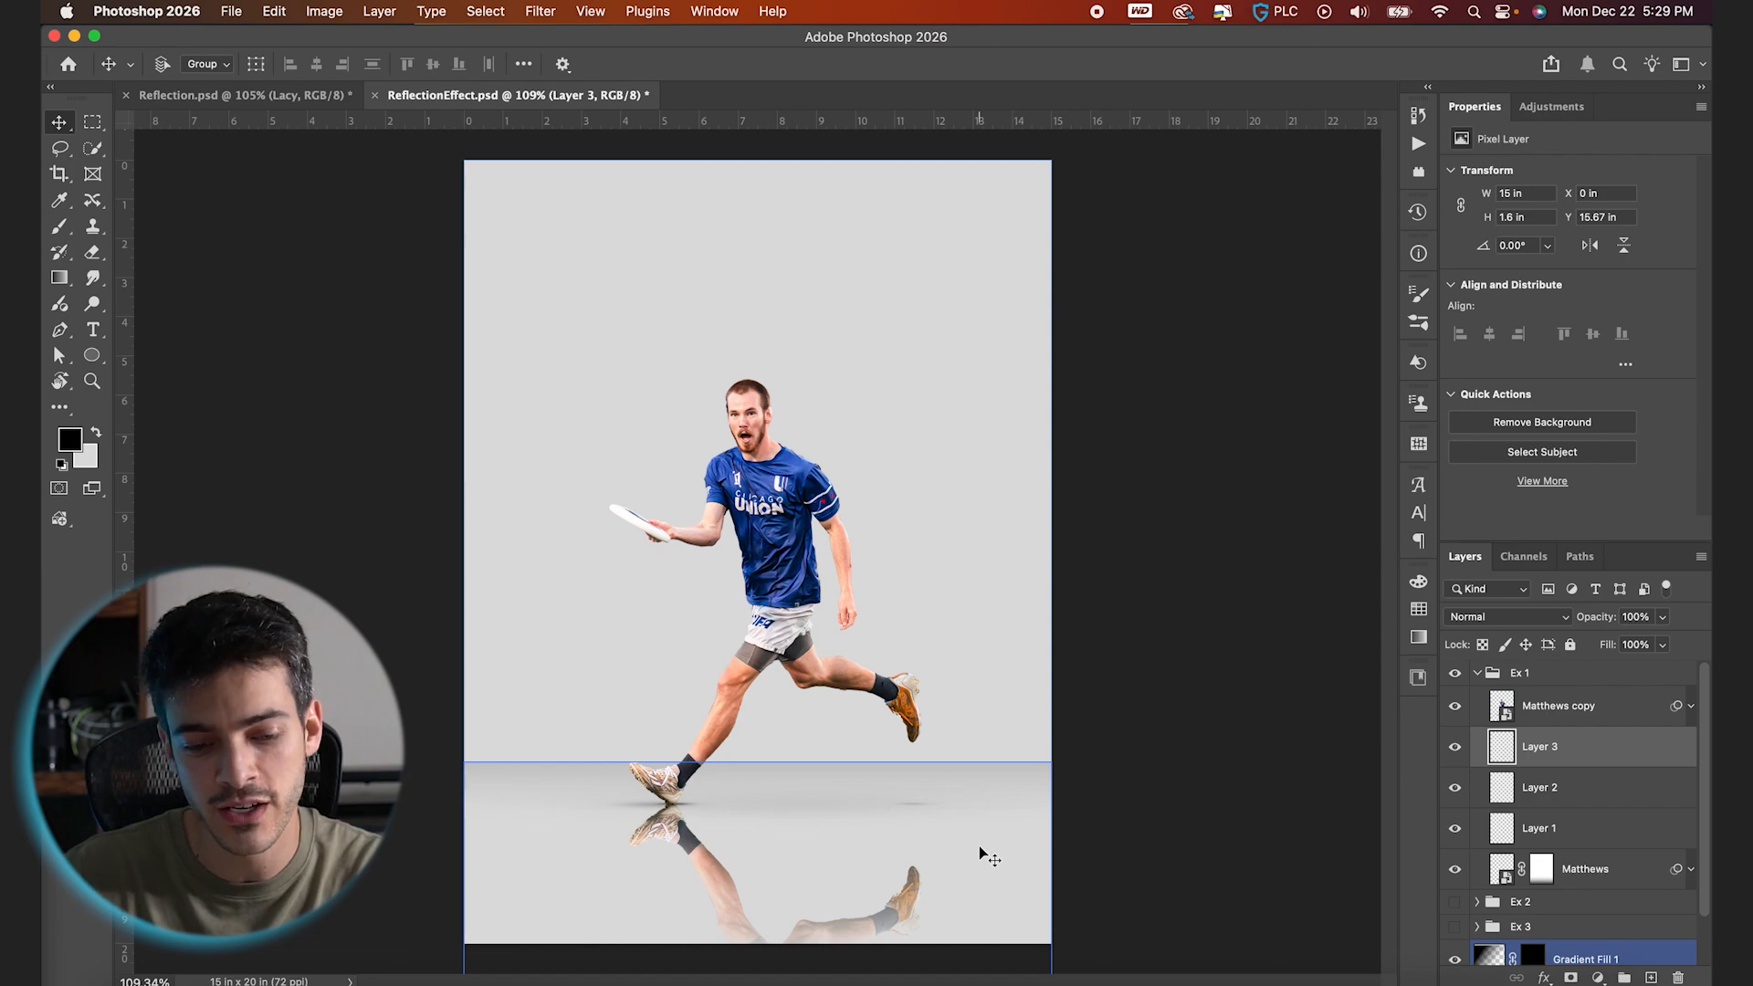
Apply a Motion Blur to the running athlete's reflection layer with a 0° angle and a distance of 44 pixels
{"action": "left_click", "coordinate": [1529, 868]}
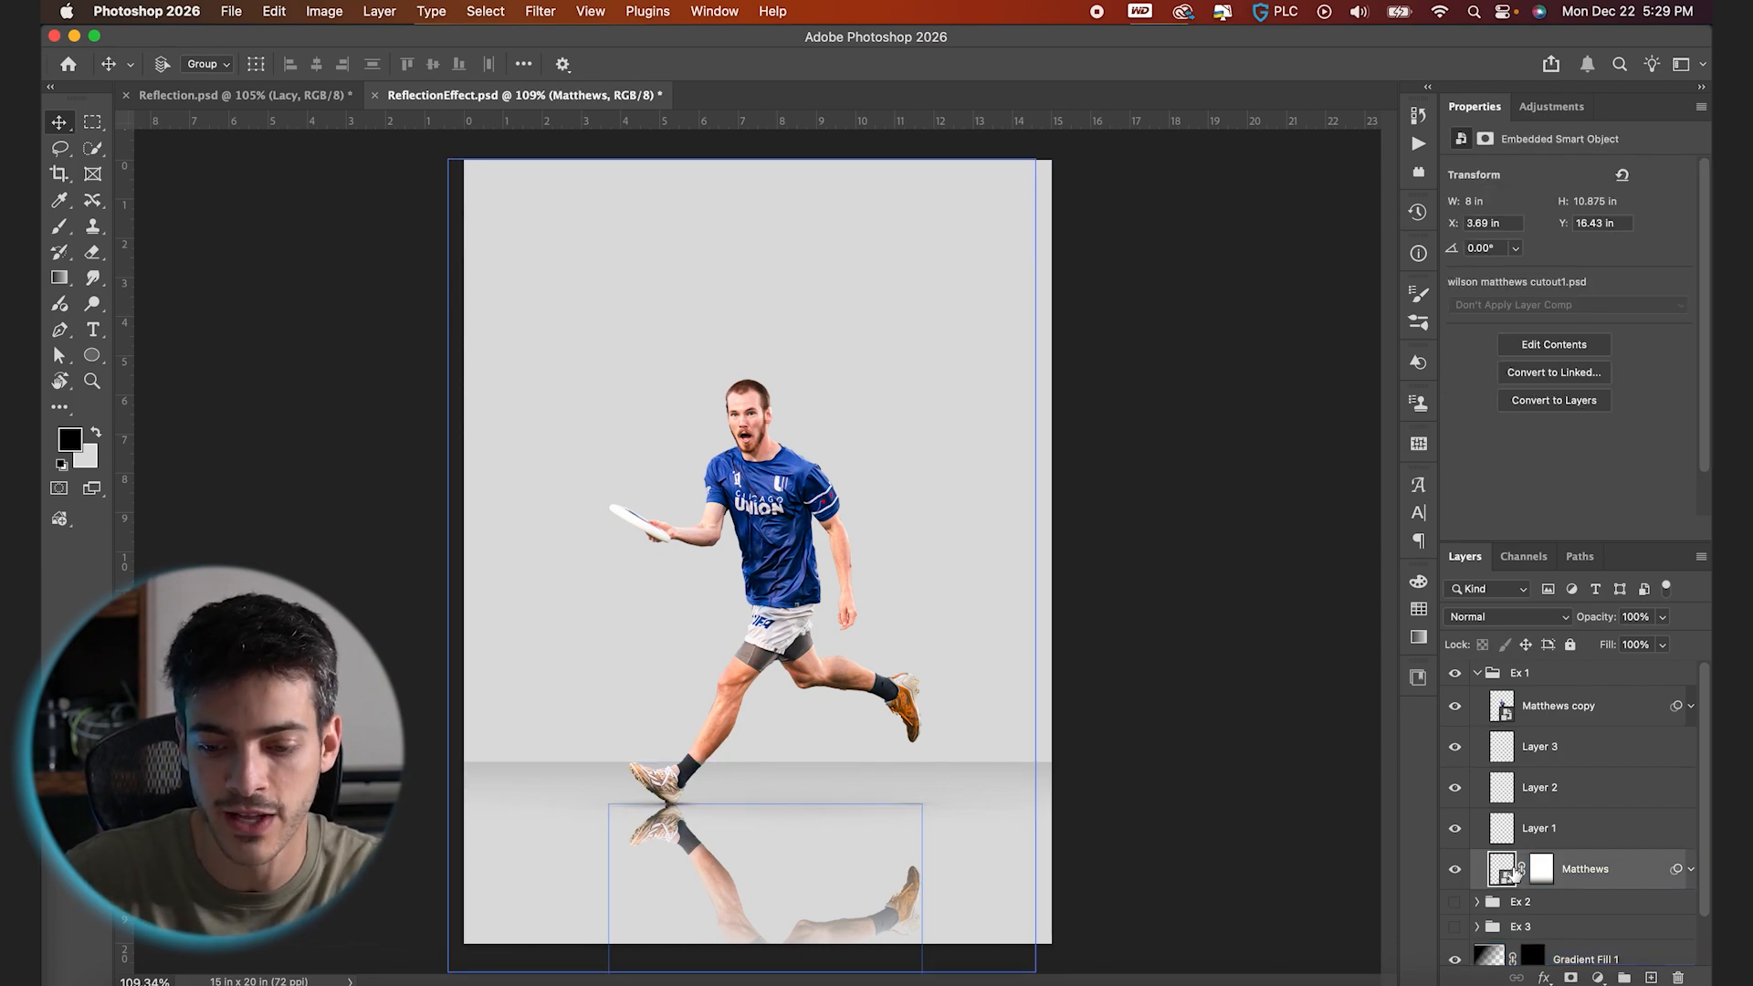
{"action": "left_click", "coordinate": [542, 10]}
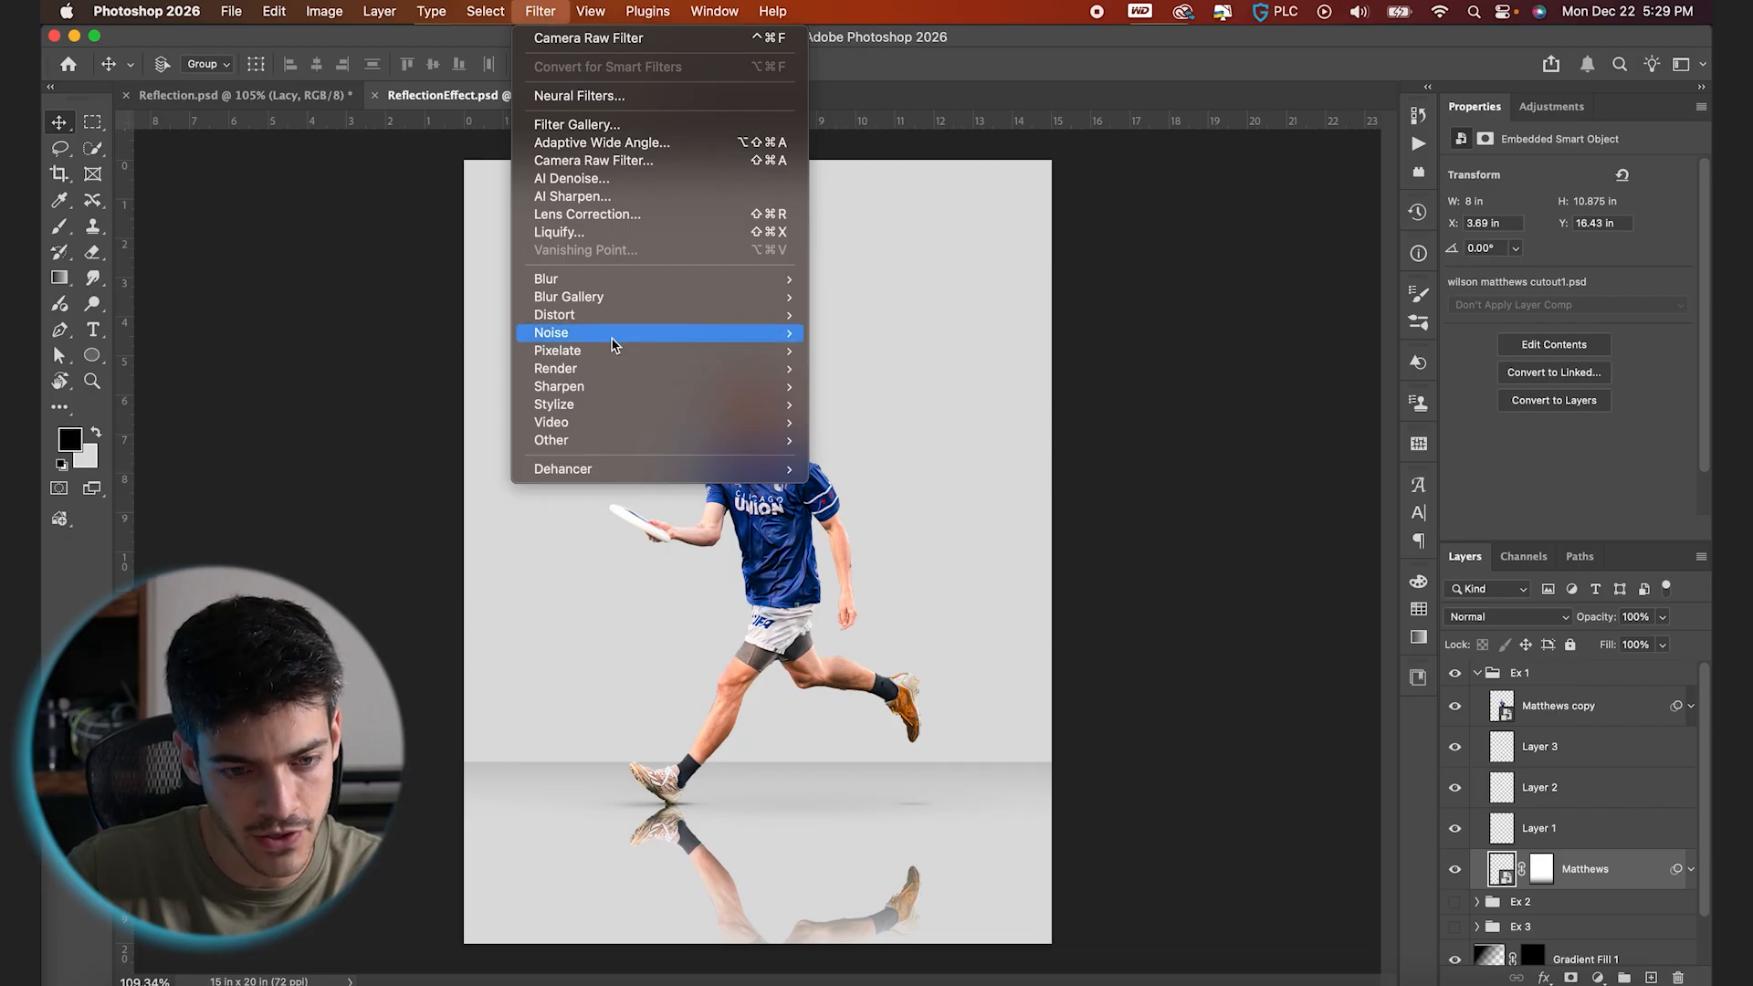
{"action": "mouse_move", "coordinate": [614, 281]}
{"action": "left_click", "coordinate": [909, 393]}
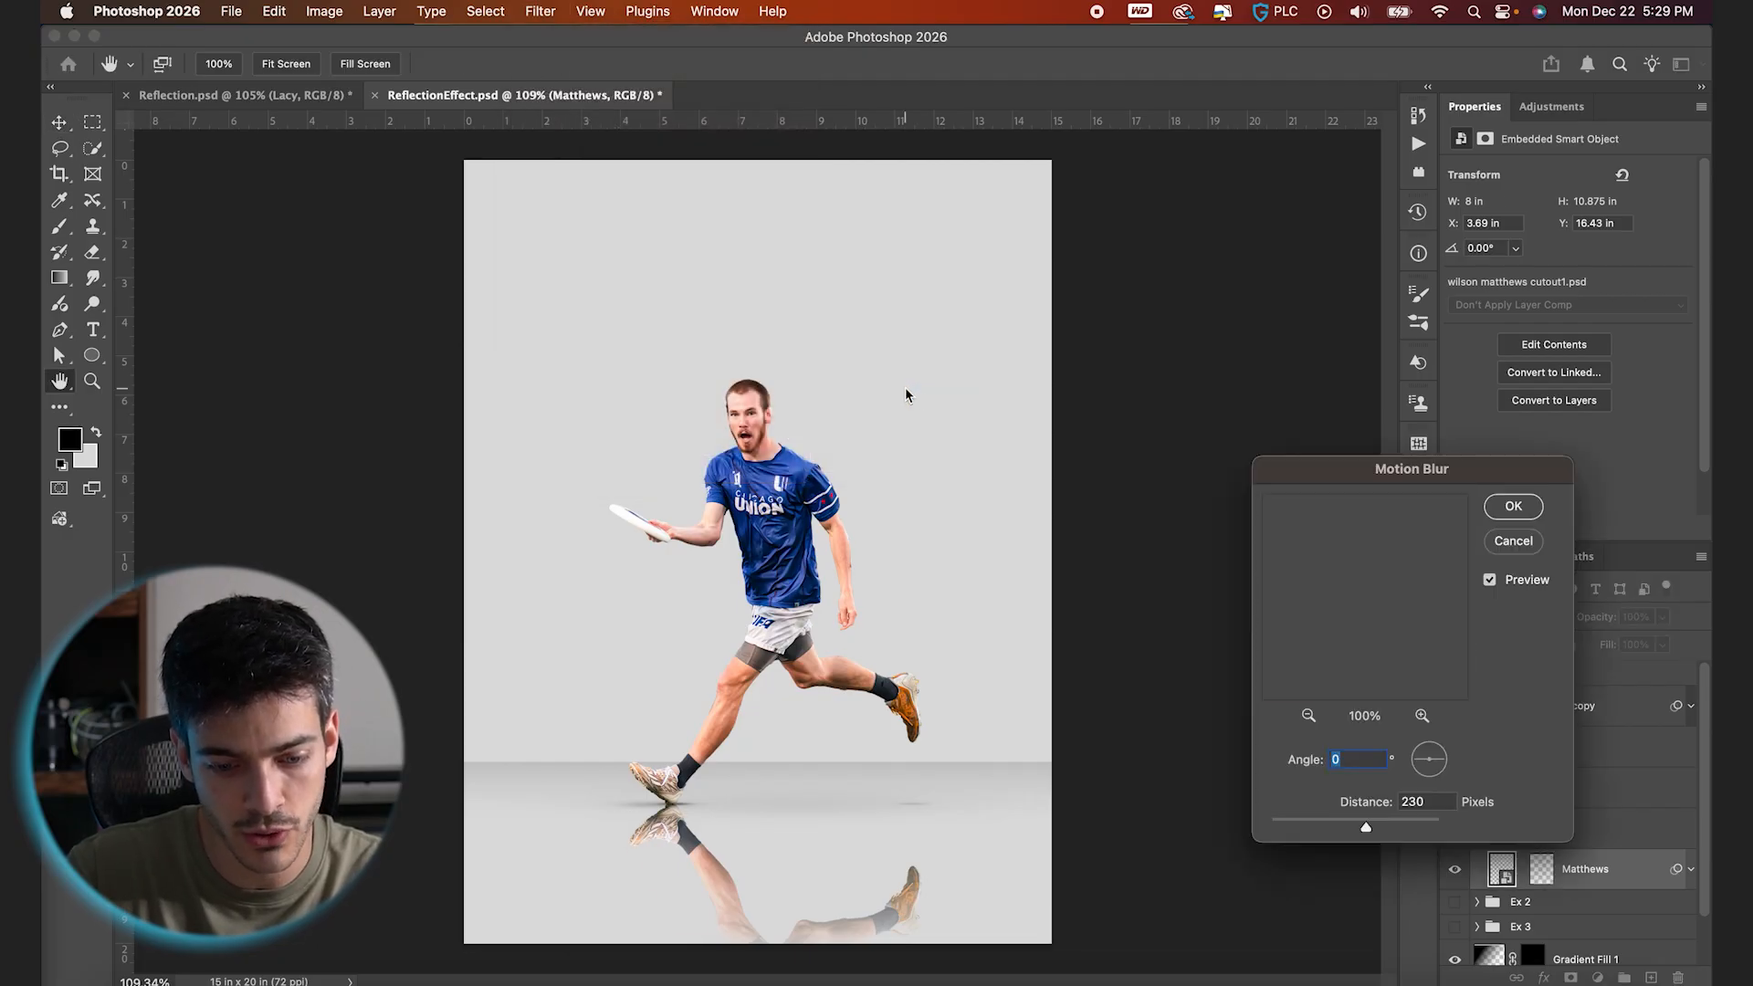
{"action": "left_click_drag", "start_coordinate": [1368, 828], "coordinate": [1292, 827]}
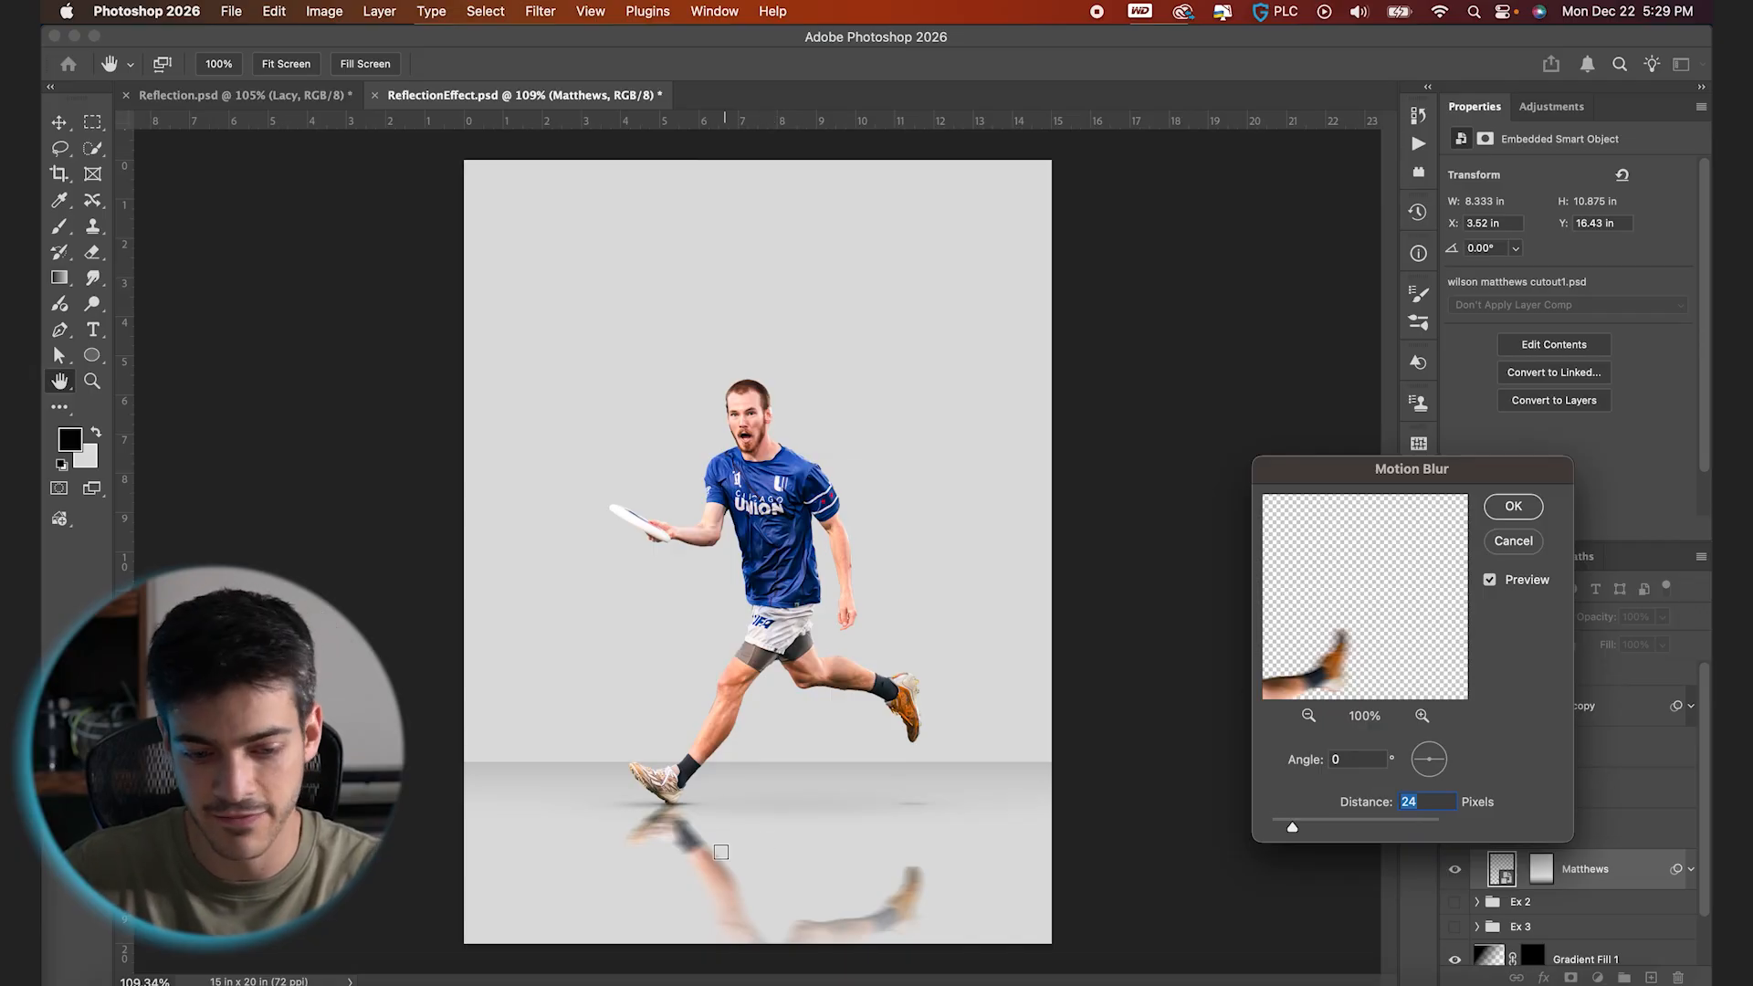
{"action": "left_click_drag", "start_coordinate": [1296, 825], "coordinate": [1310, 827]}
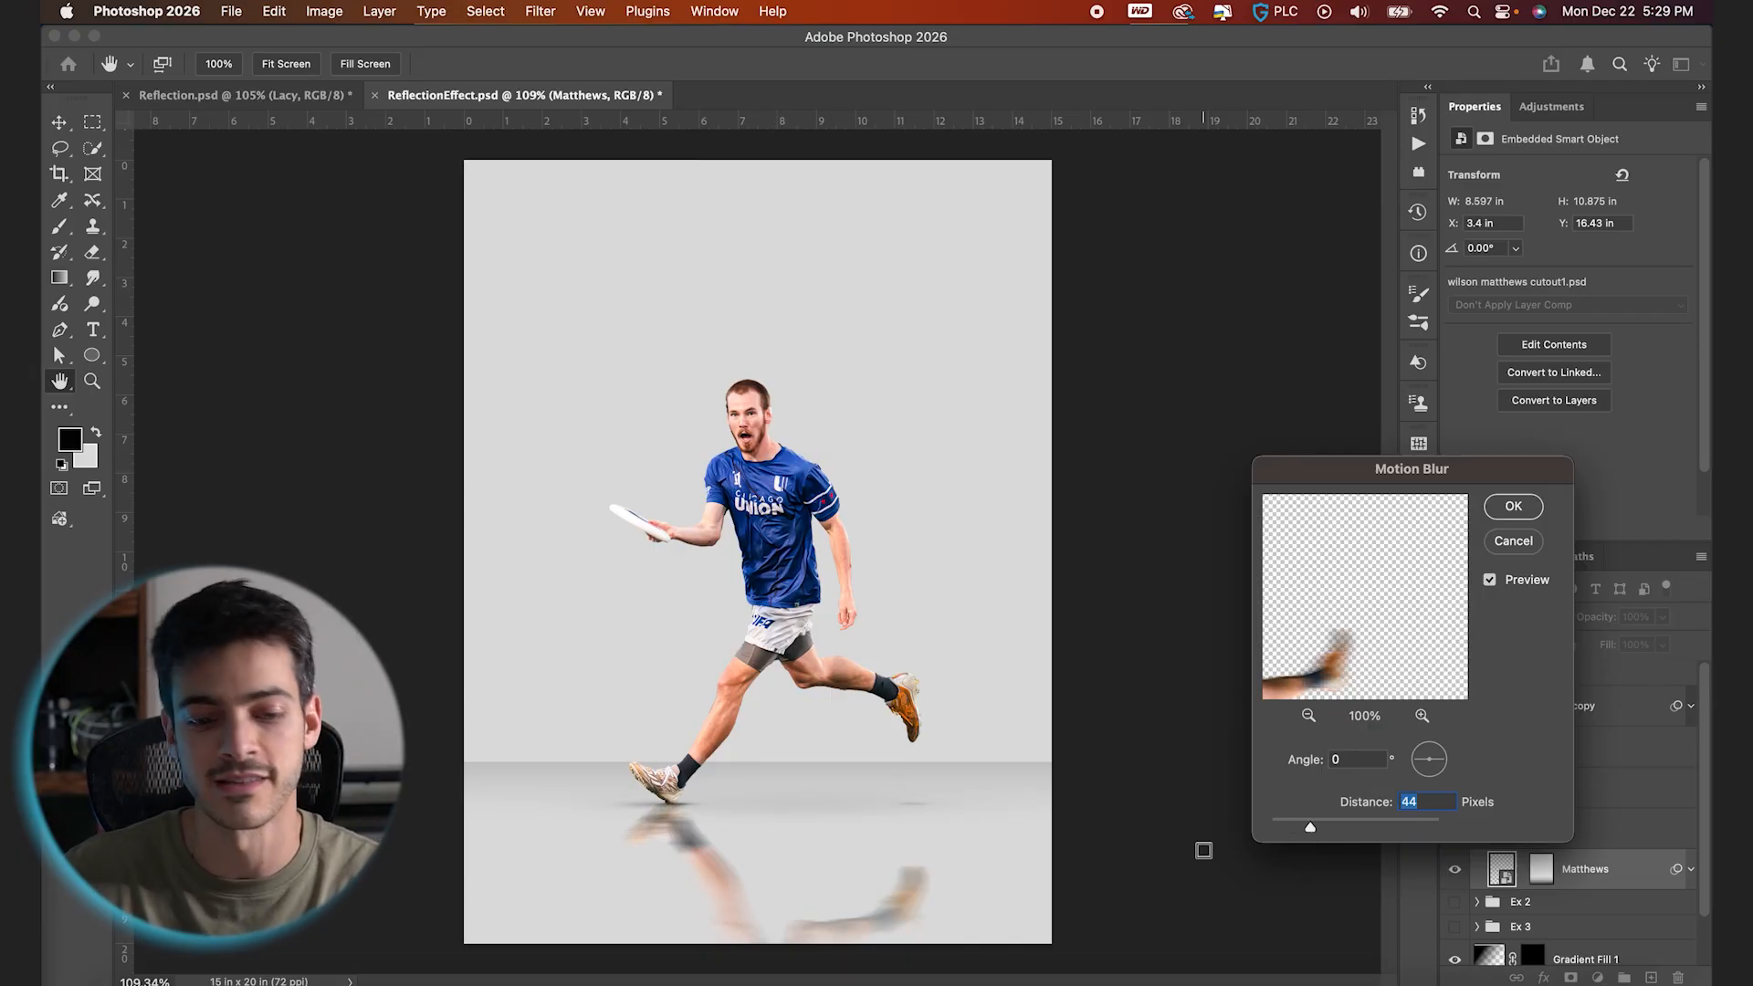
{"action": "key", "text": "Return"}
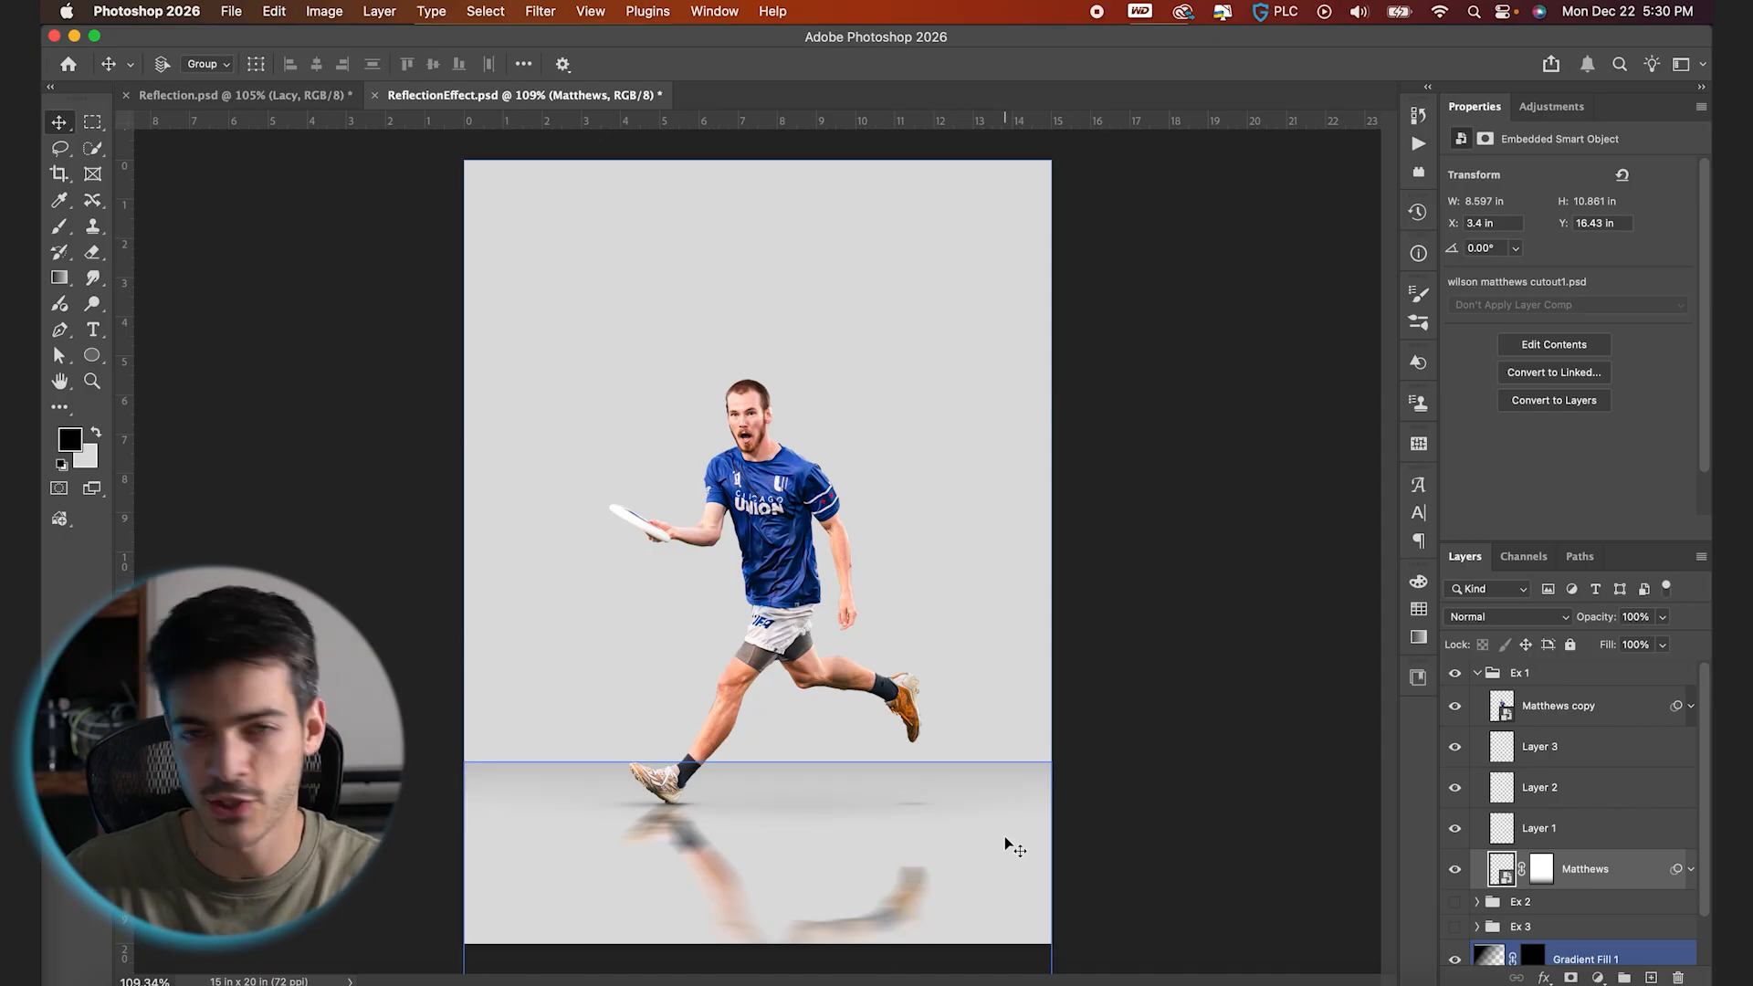
Apply a slight Gaussian Blur to the motion-blurred reflection layer and fit the whole canvas in view
{"action": "scroll", "coordinate": [977, 863], "scroll_direction": "up", "scroll_amount": 3}
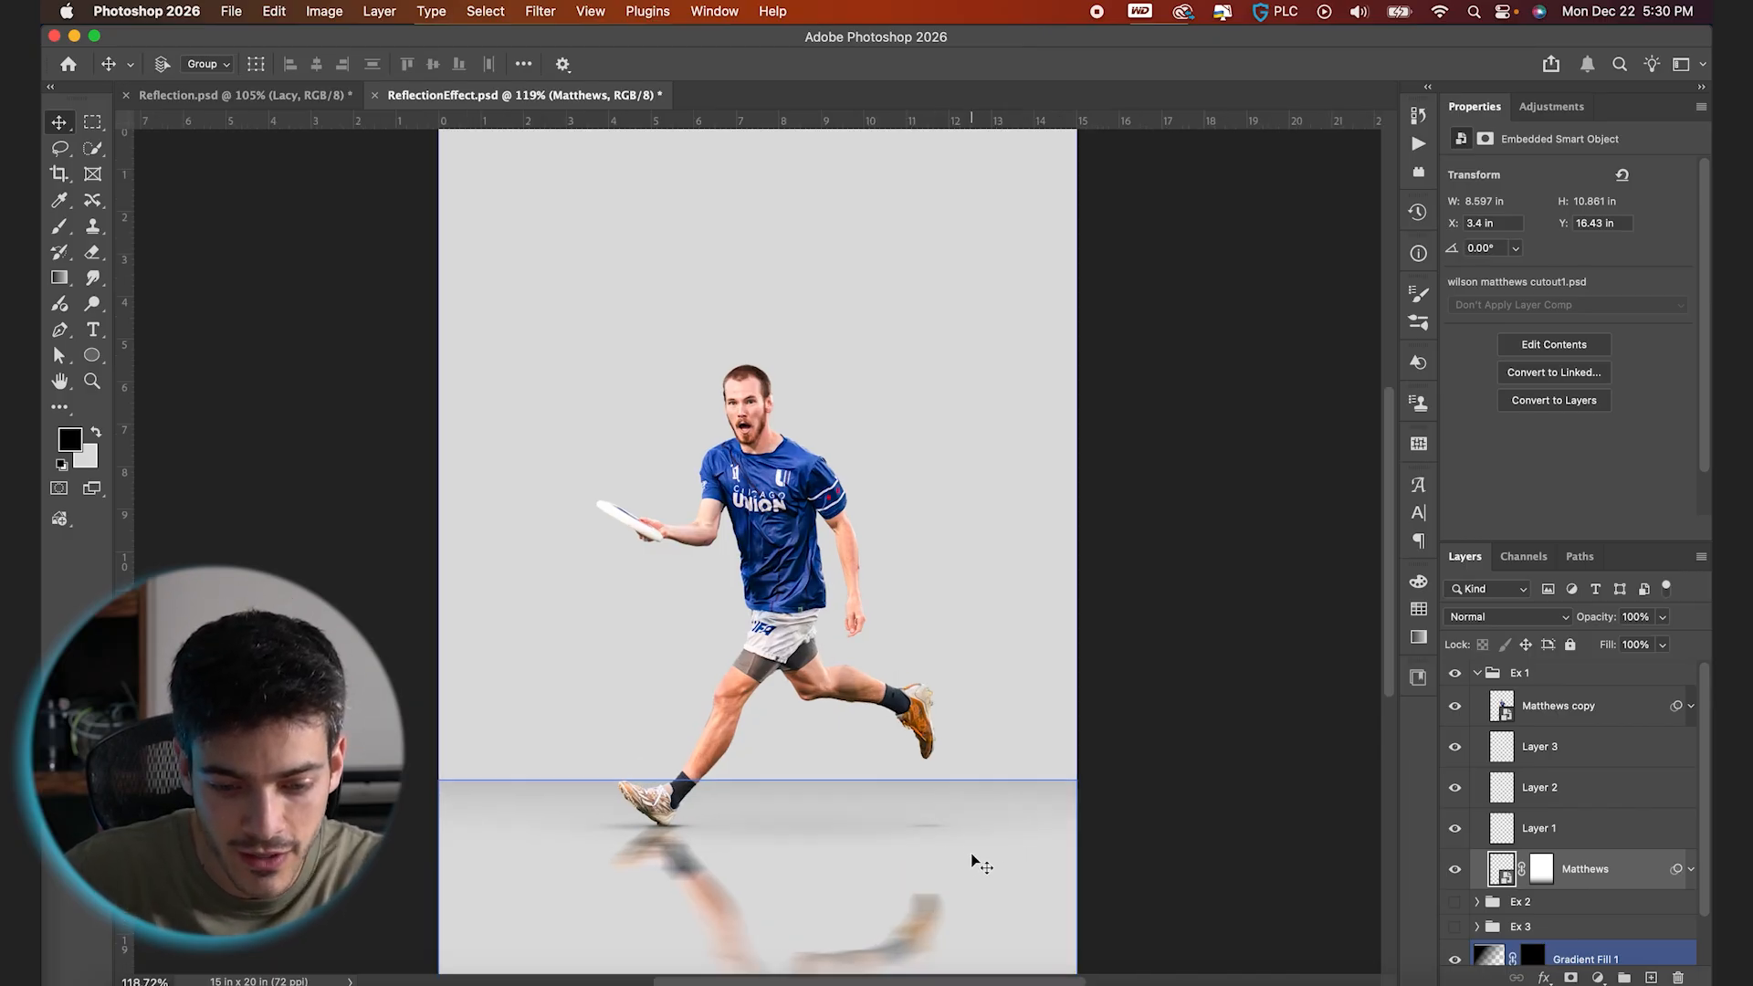
{"action": "scroll", "coordinate": [977, 863], "scroll_direction": "down", "scroll_amount": 5}
{"action": "scroll", "coordinate": [977, 863], "scroll_direction": "right", "scroll_amount": 2}
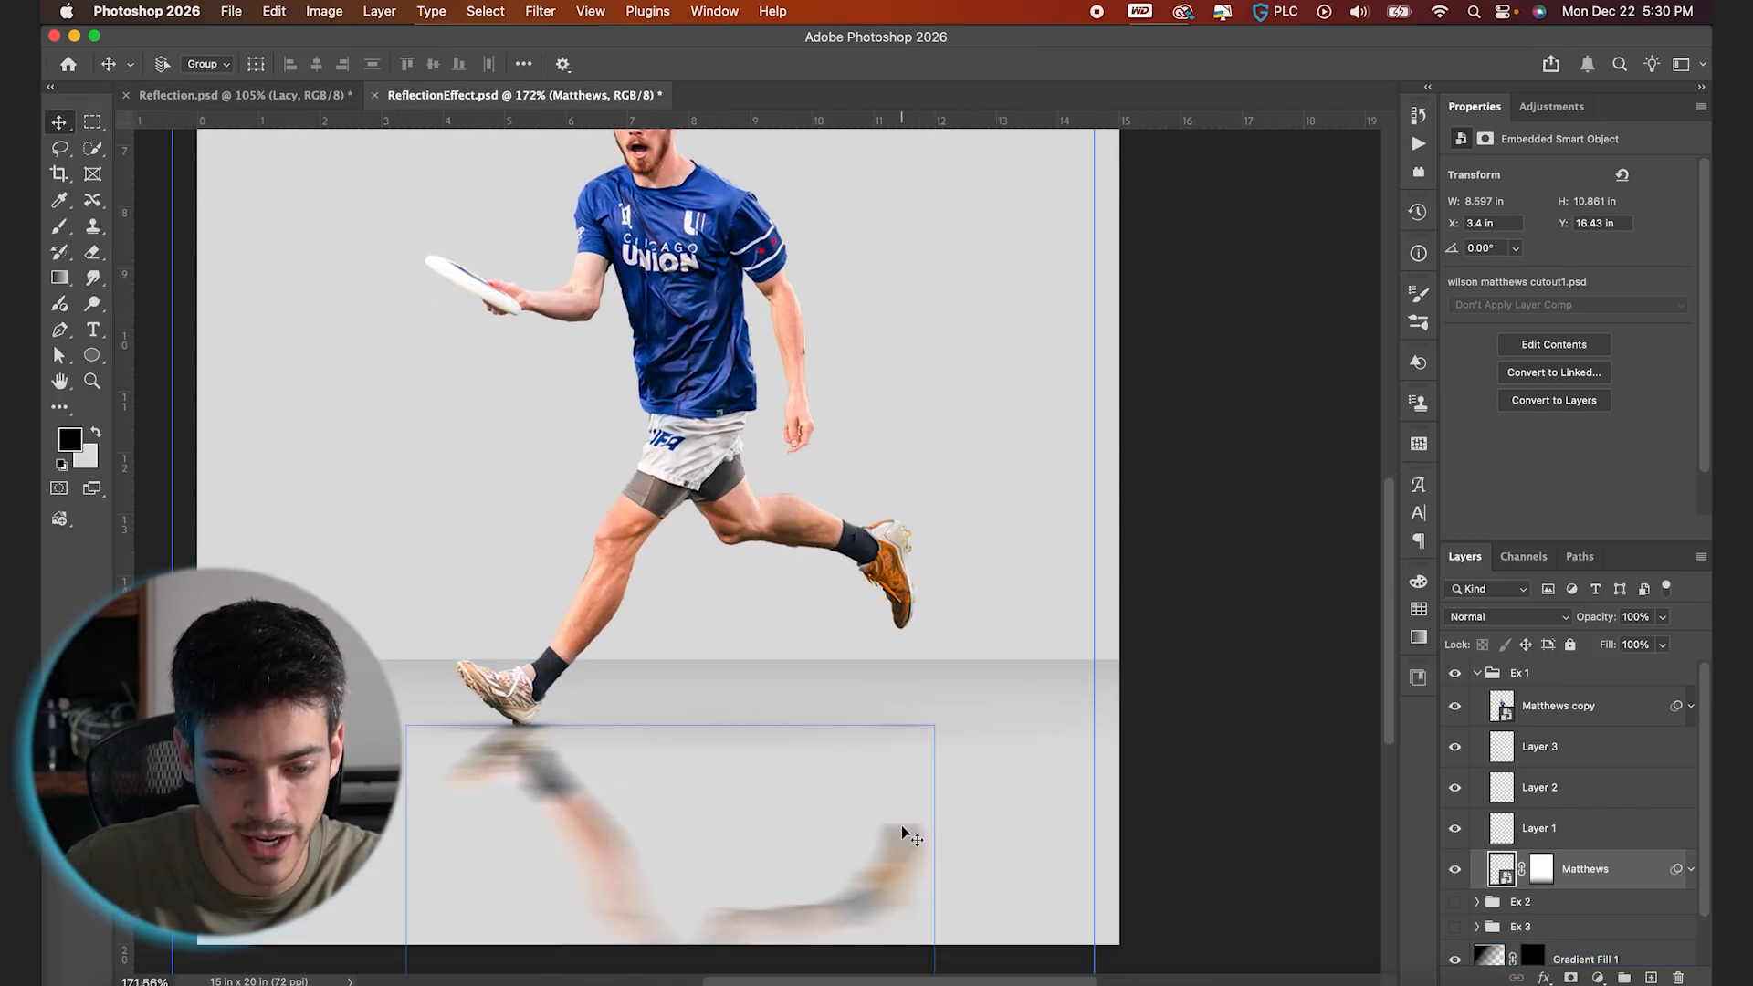
{"action": "left_click", "coordinate": [540, 11]}
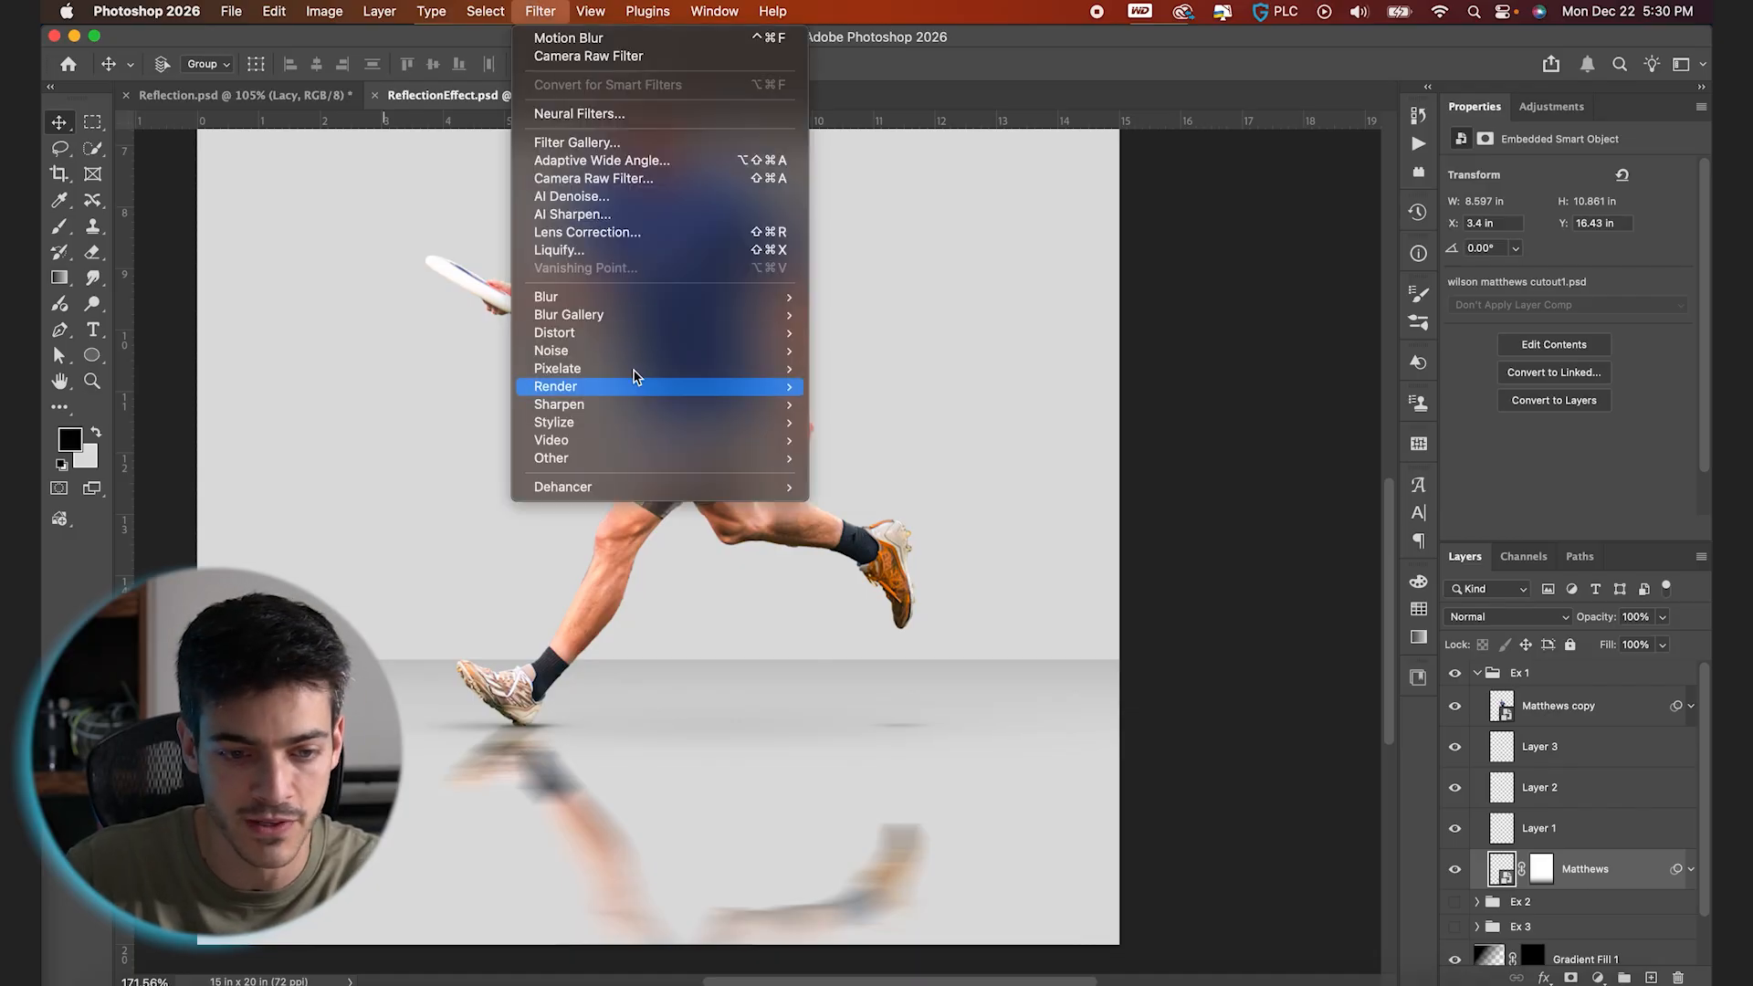
{"action": "mouse_move", "coordinate": [639, 306]}
{"action": "left_click", "coordinate": [941, 371]}
{"action": "left_click_drag", "start_coordinate": [1270, 654], "coordinate": [1250, 656]}
{"action": "key", "text": "Return"}
{"action": "key", "text": "v"}
{"action": "key", "text": "super+0"}
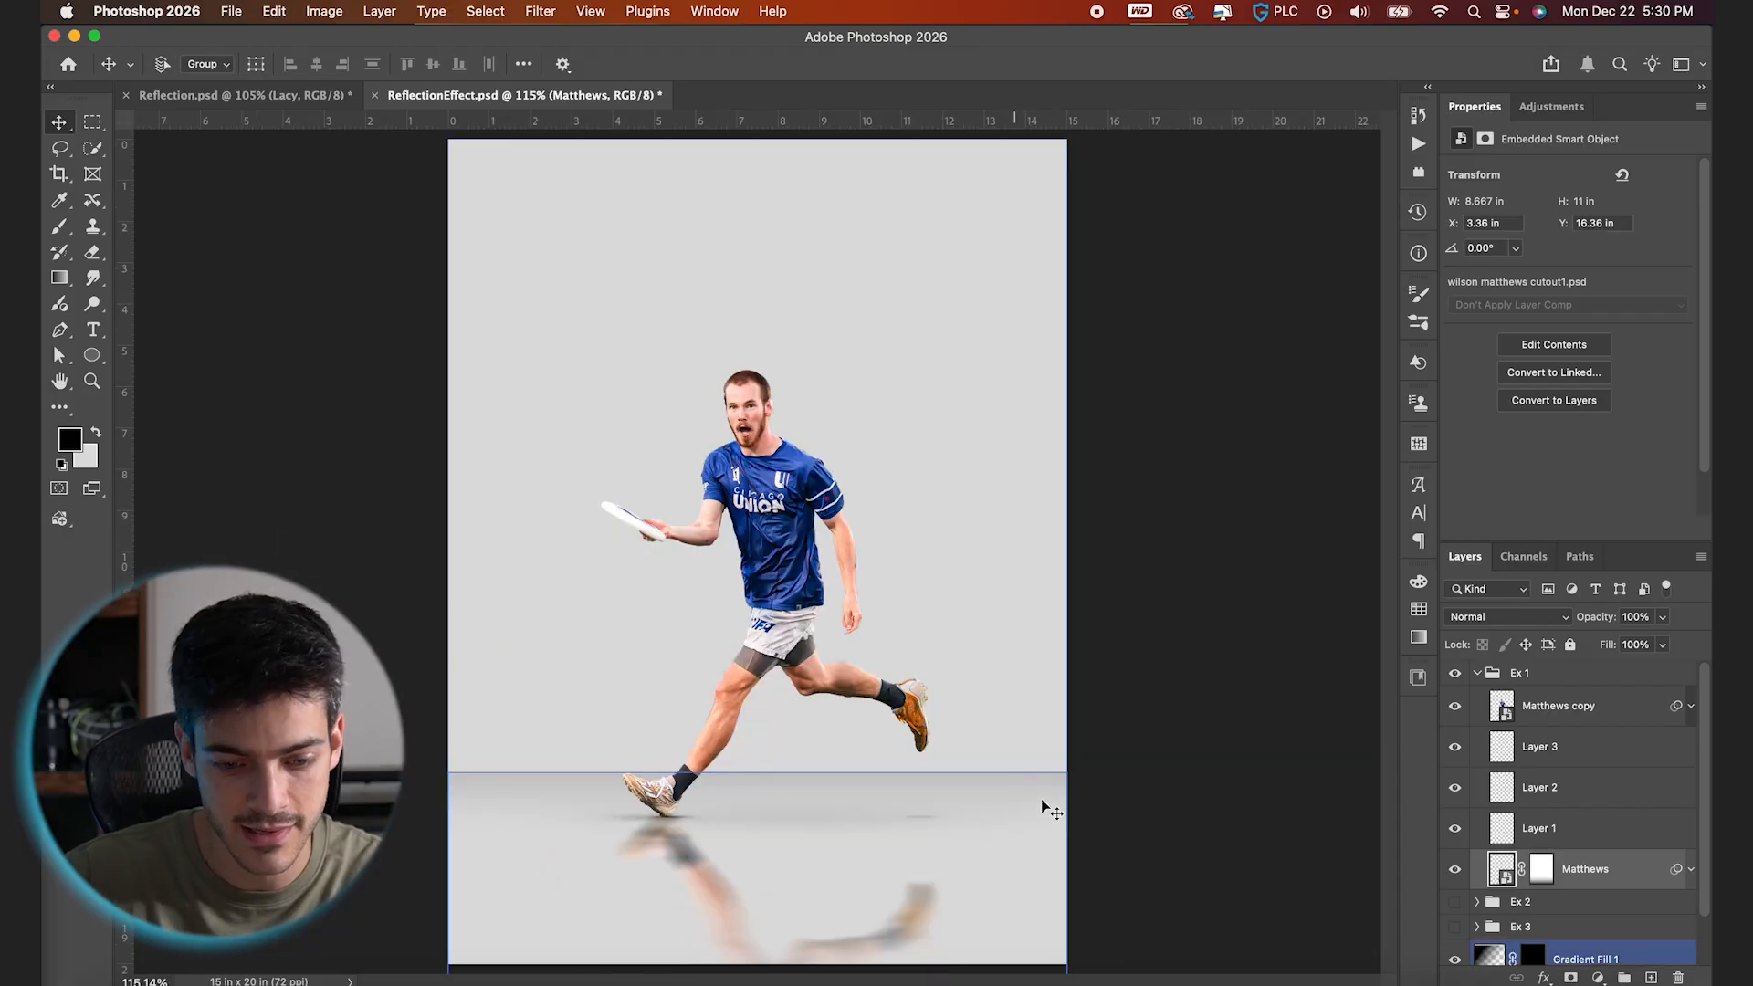